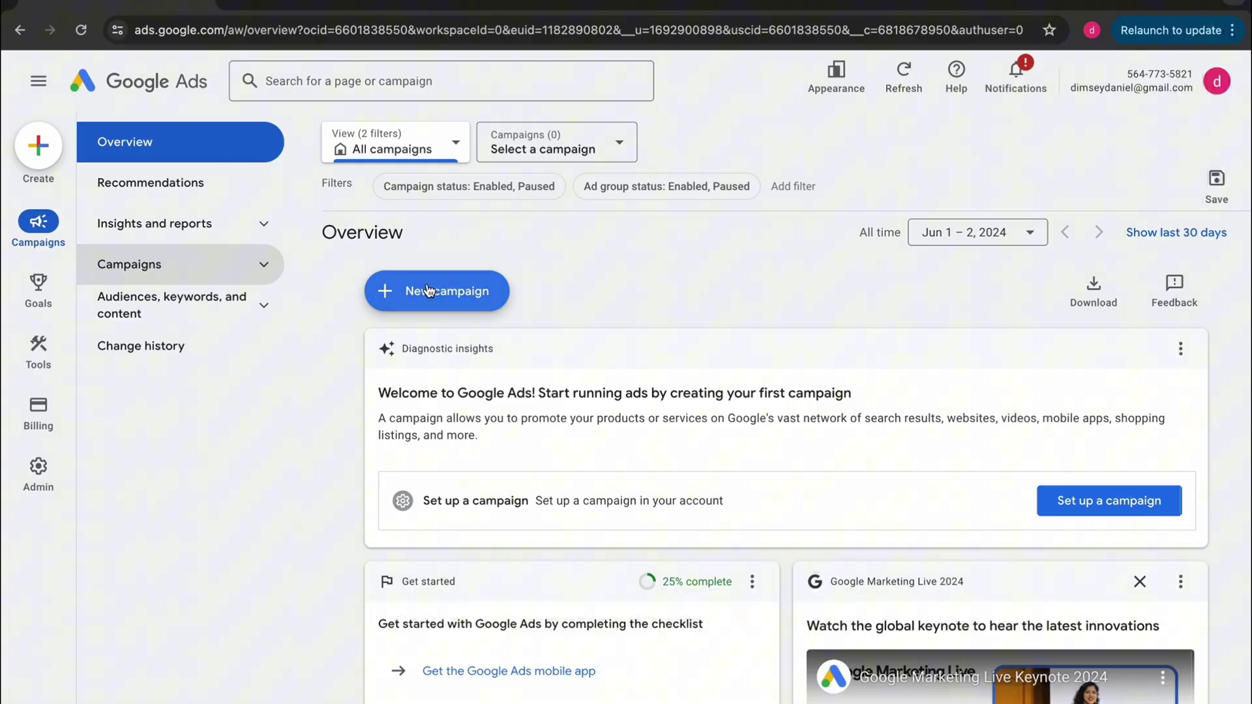
- Start a new campaign for Dr Glass Window Cleaning and paste in its website address
{"action": "left_click", "coordinate": [458, 301]}
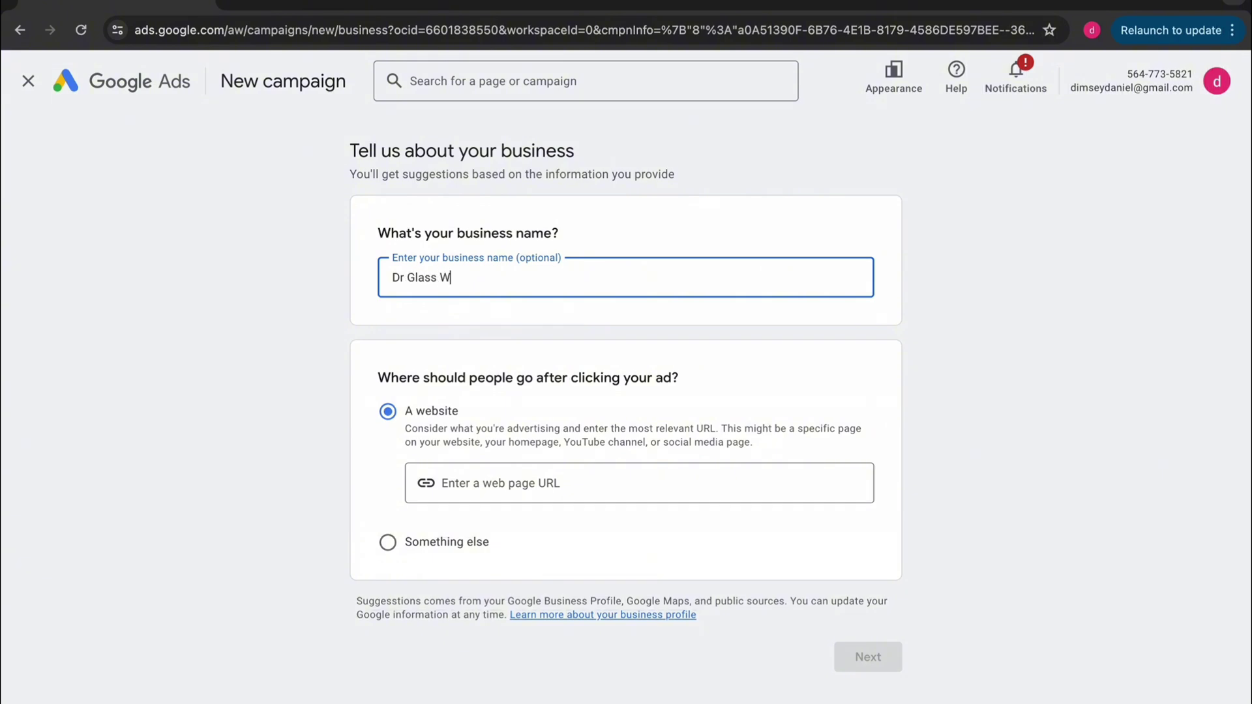
{"action": "type", "text": "Dr Glass Window Cleaning"}
{"action": "left_click", "coordinate": [526, 489]}
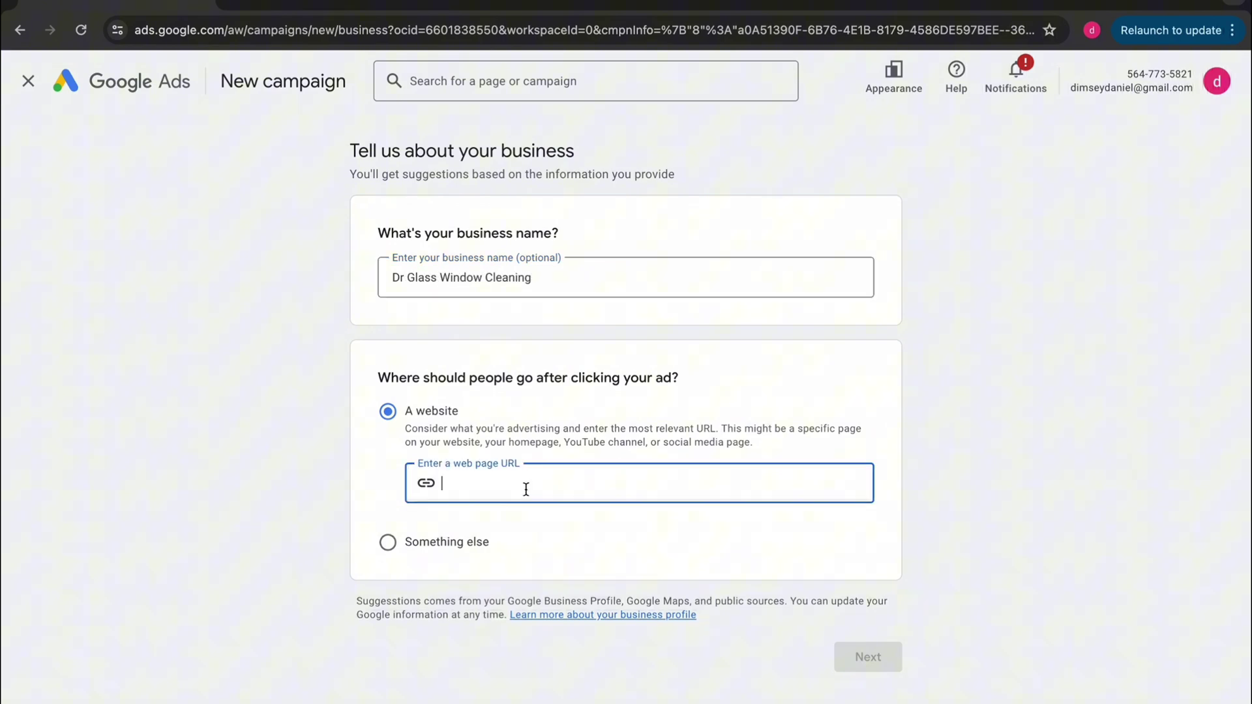
{"action": "type", "text": "https://drglasscleaning.com/home"}
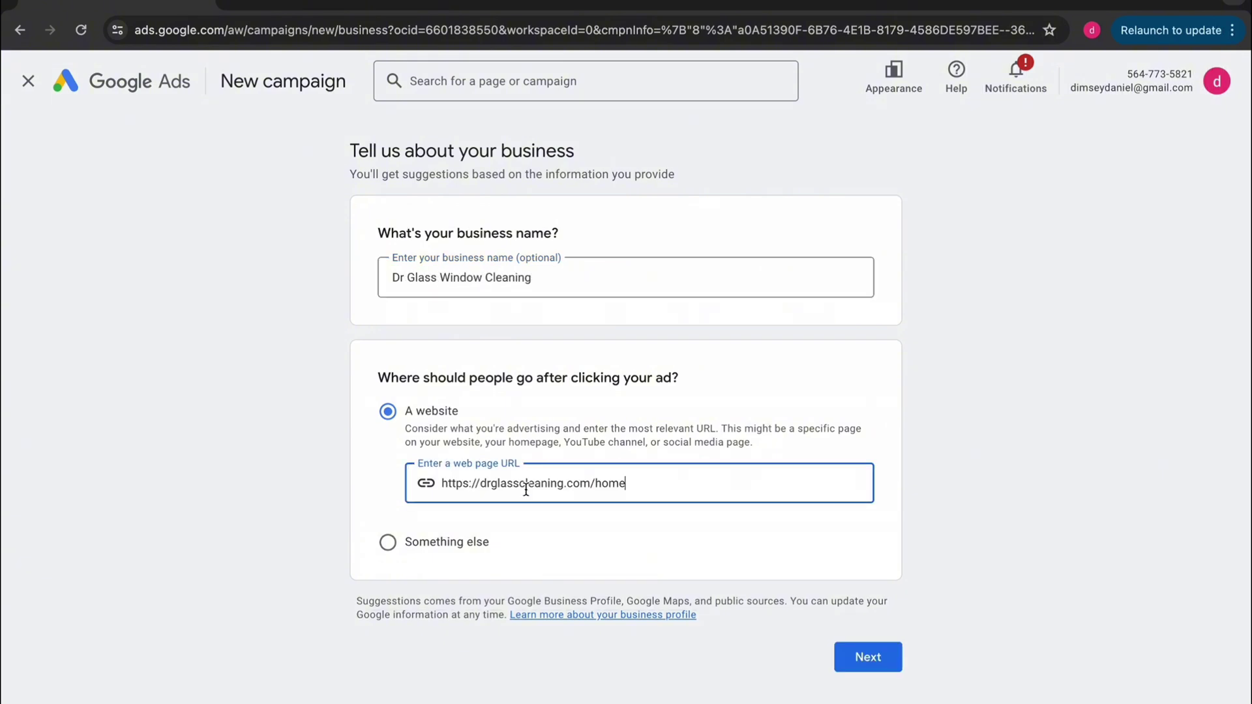
{"action": "left_click", "coordinate": [843, 657]}
- Choose a Leads Search campaign aimed at website visits and rename it 'Window Cleaning | Search'
{"action": "left_click", "coordinate": [498, 375]}
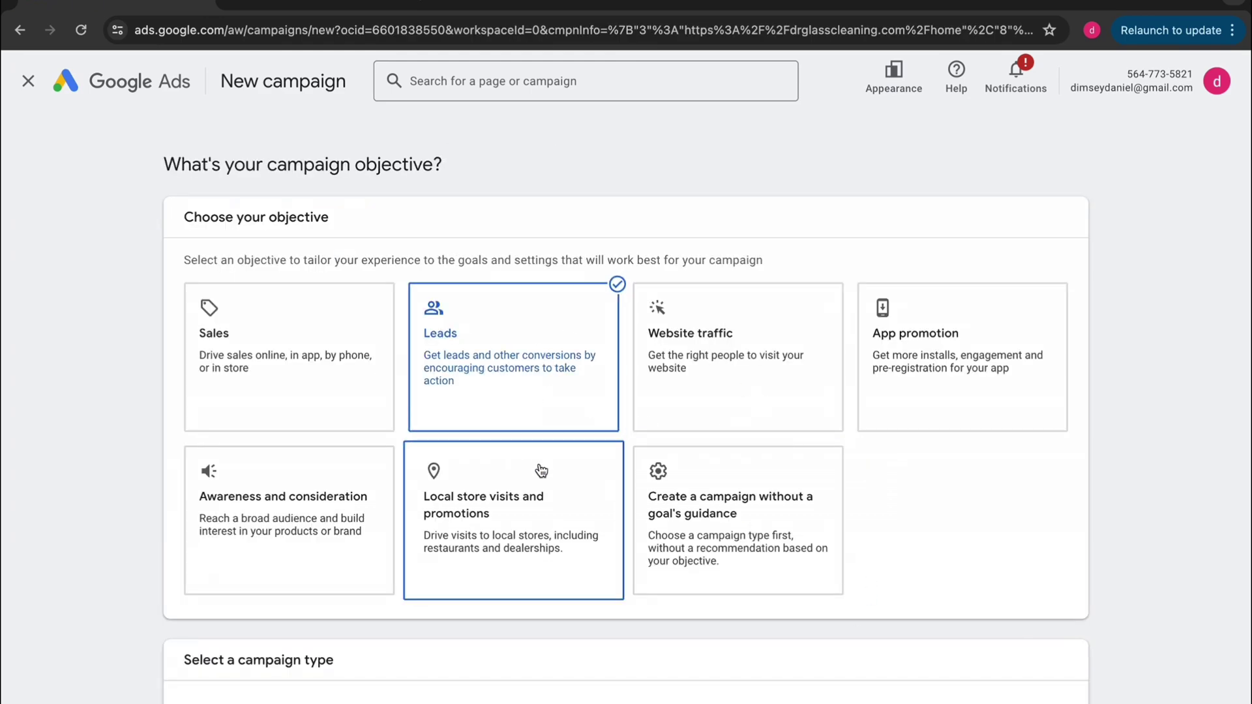
{"action": "scroll", "coordinate": [749, 612], "scroll_direction": "down", "scroll_amount": 10}
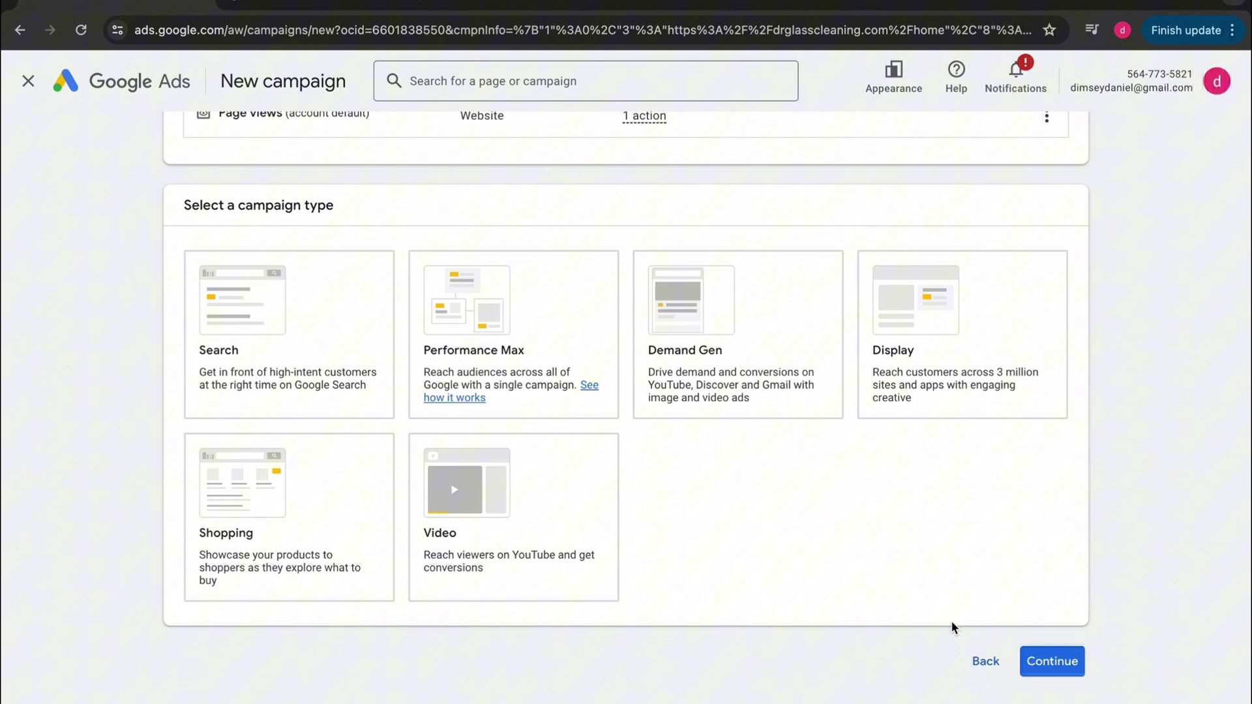
{"action": "left_click", "coordinate": [338, 414]}
{"action": "scroll", "coordinate": [355, 421], "scroll_direction": "down", "scroll_amount": 1}
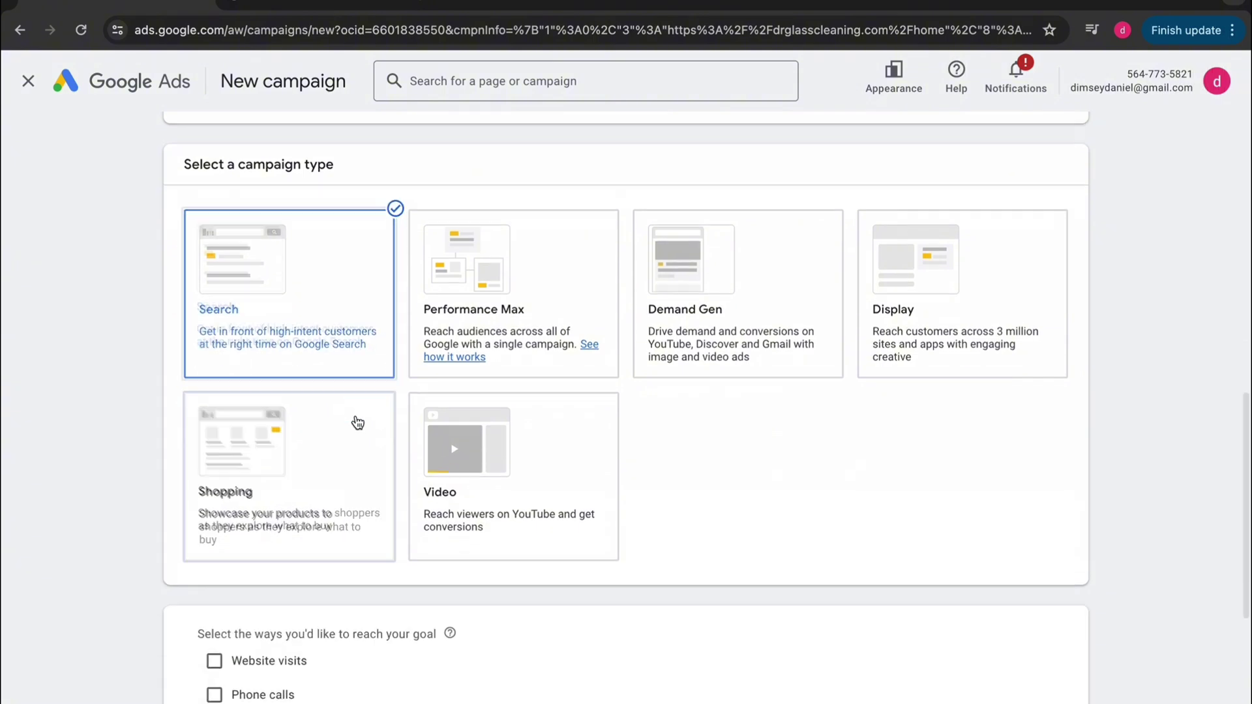
{"action": "scroll", "coordinate": [847, 492], "scroll_direction": "down", "scroll_amount": 2}
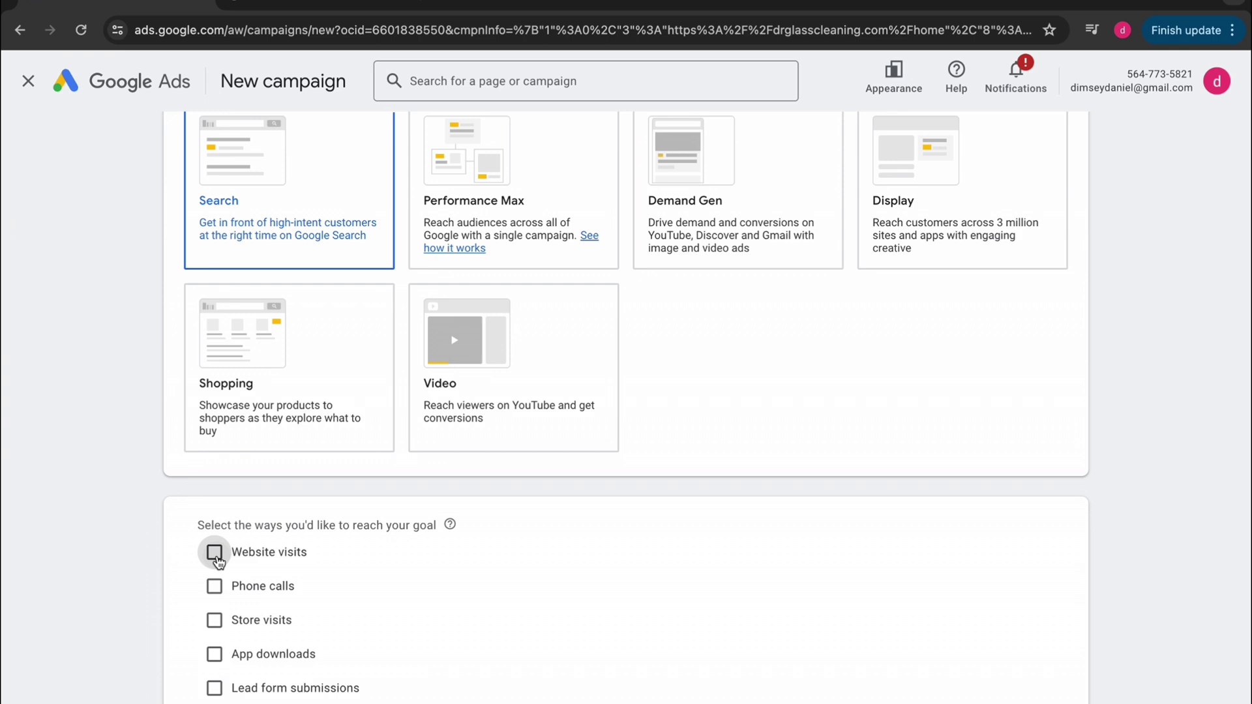
{"action": "left_click", "coordinate": [215, 554]}
{"action": "scroll", "coordinate": [380, 597], "scroll_direction": "down", "scroll_amount": 6}
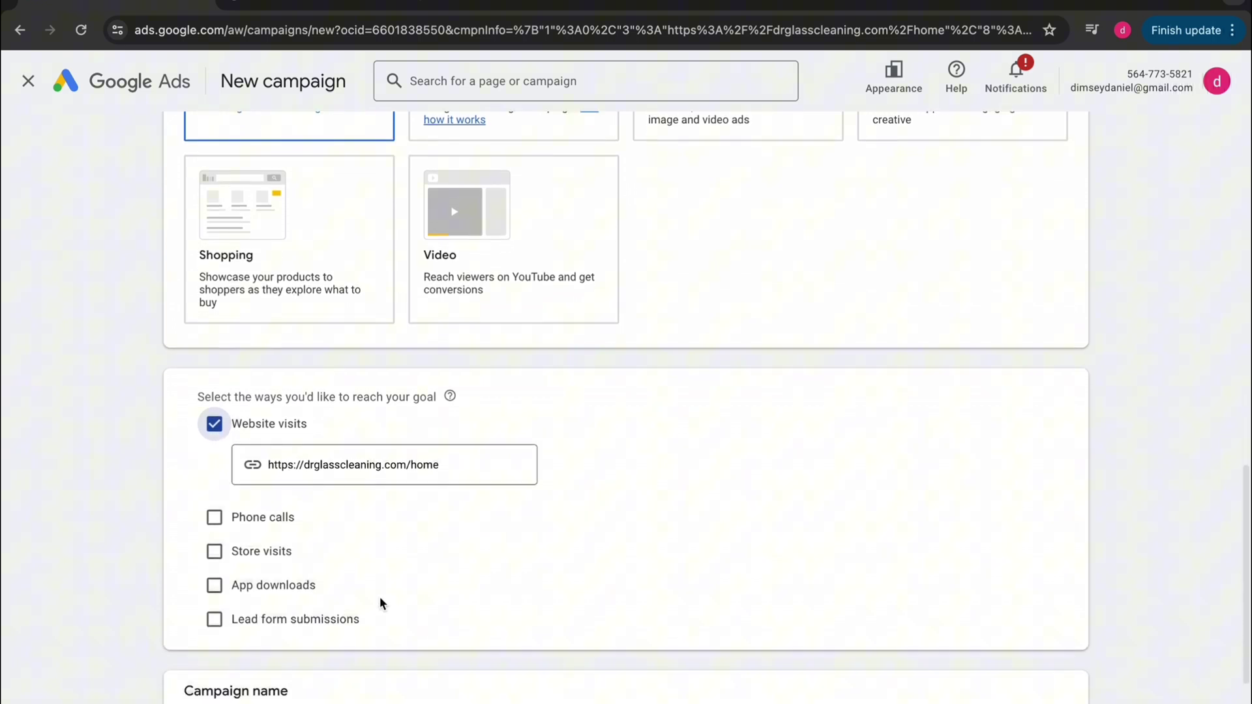
{"action": "left_click_drag", "start_coordinate": [322, 557], "coordinate": [158, 557]}
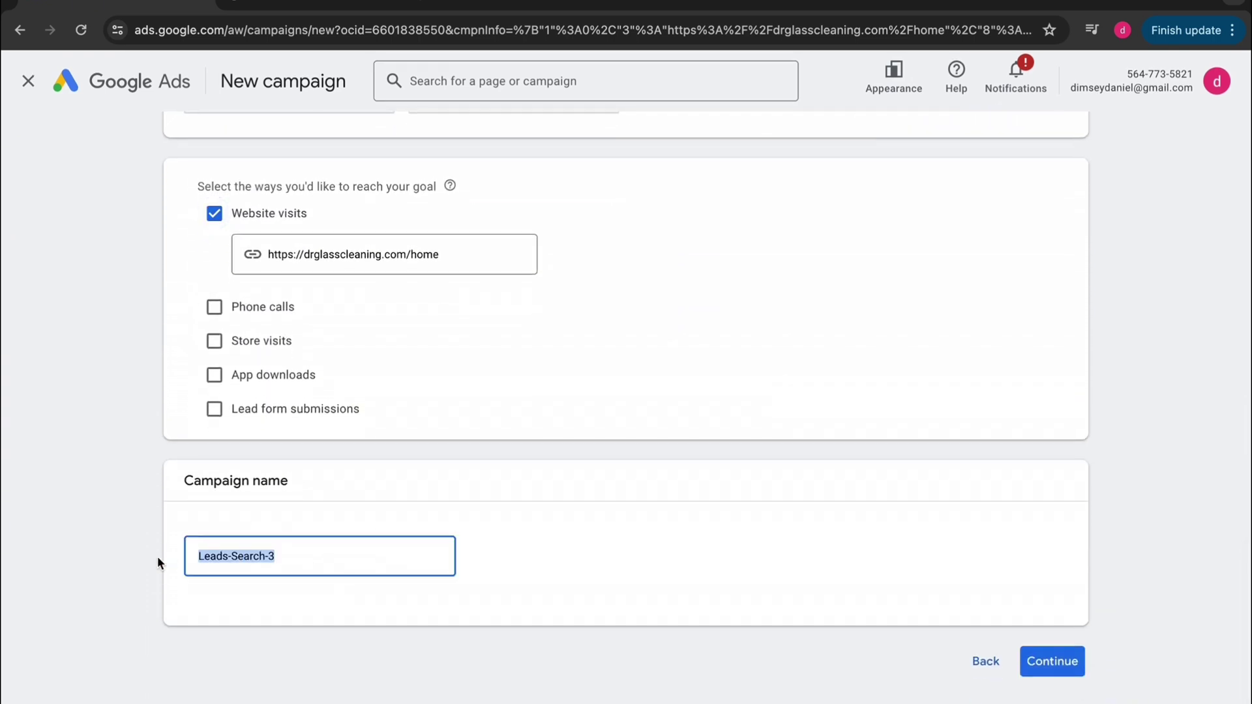
{"action": "type", "text": "Window clwe"}
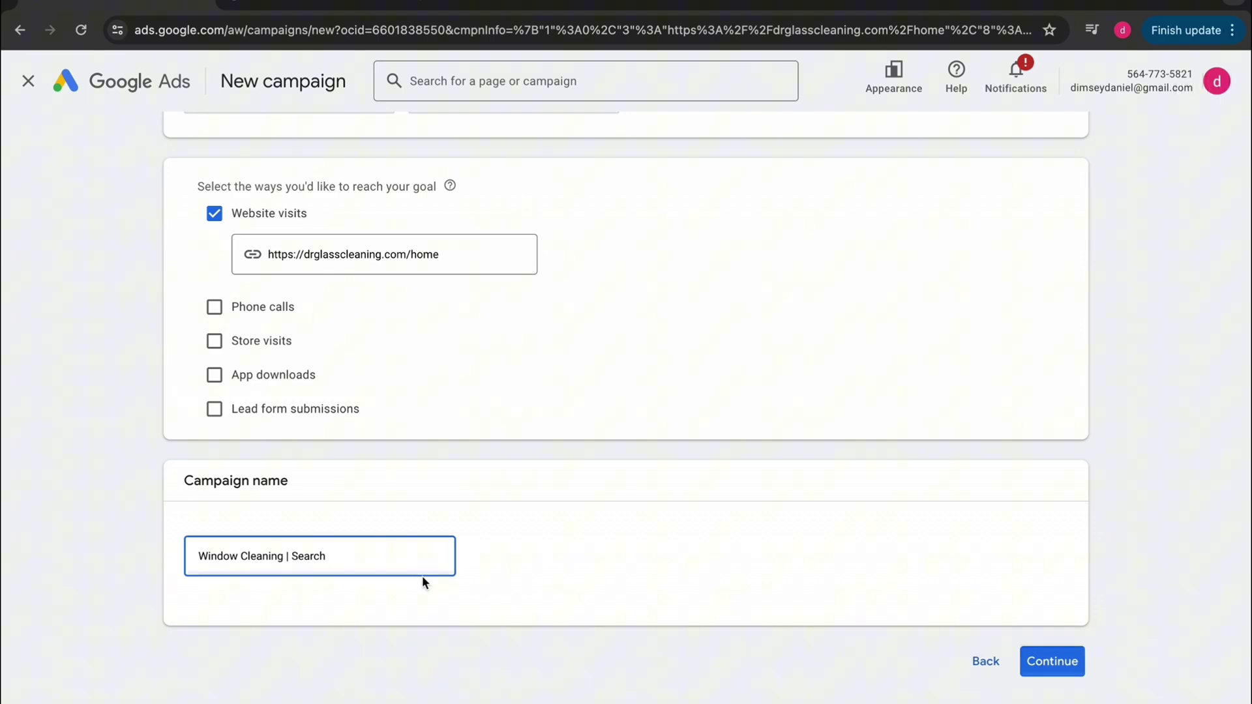
- Confirm the 'Window Cleaning | Search' name and goal, reaching the Bidding step
{"action": "left_click", "coordinate": [1048, 670]}
{"action": "left_click", "coordinate": [1049, 661]}
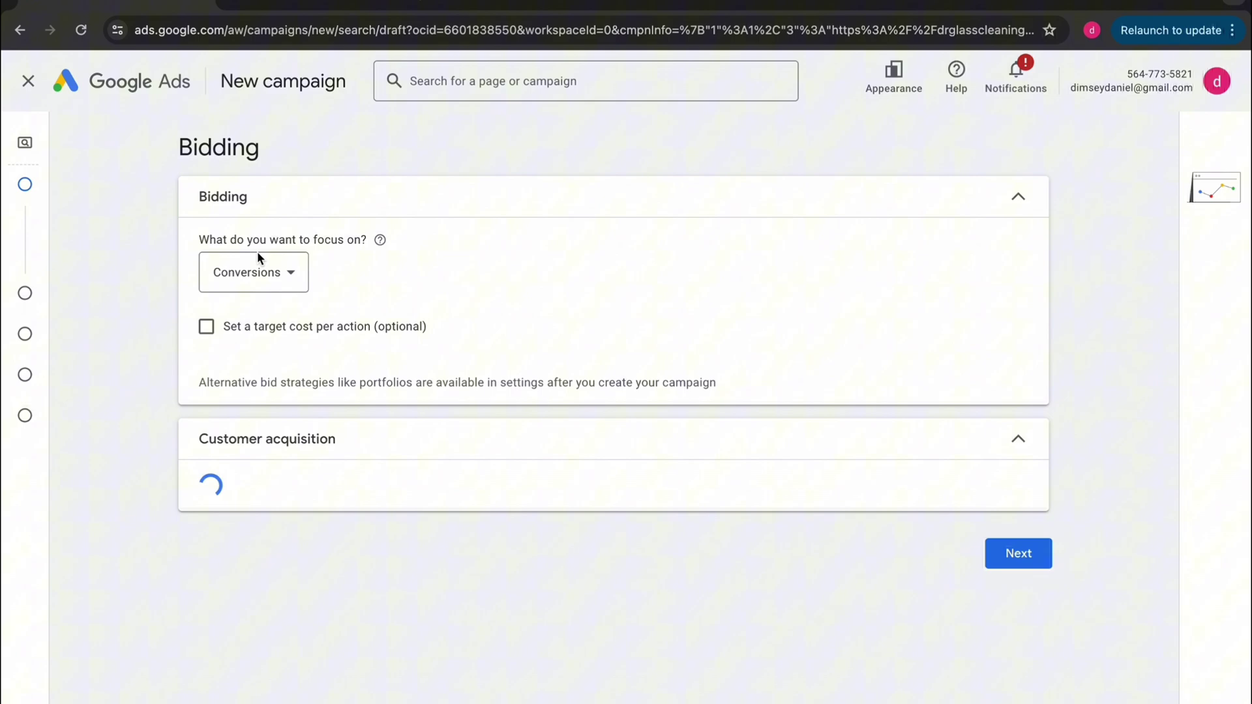
- Focus bidding on Clicks with a maximum cost-per-click bid limit of A$6.00
{"action": "left_click", "coordinate": [268, 285]}
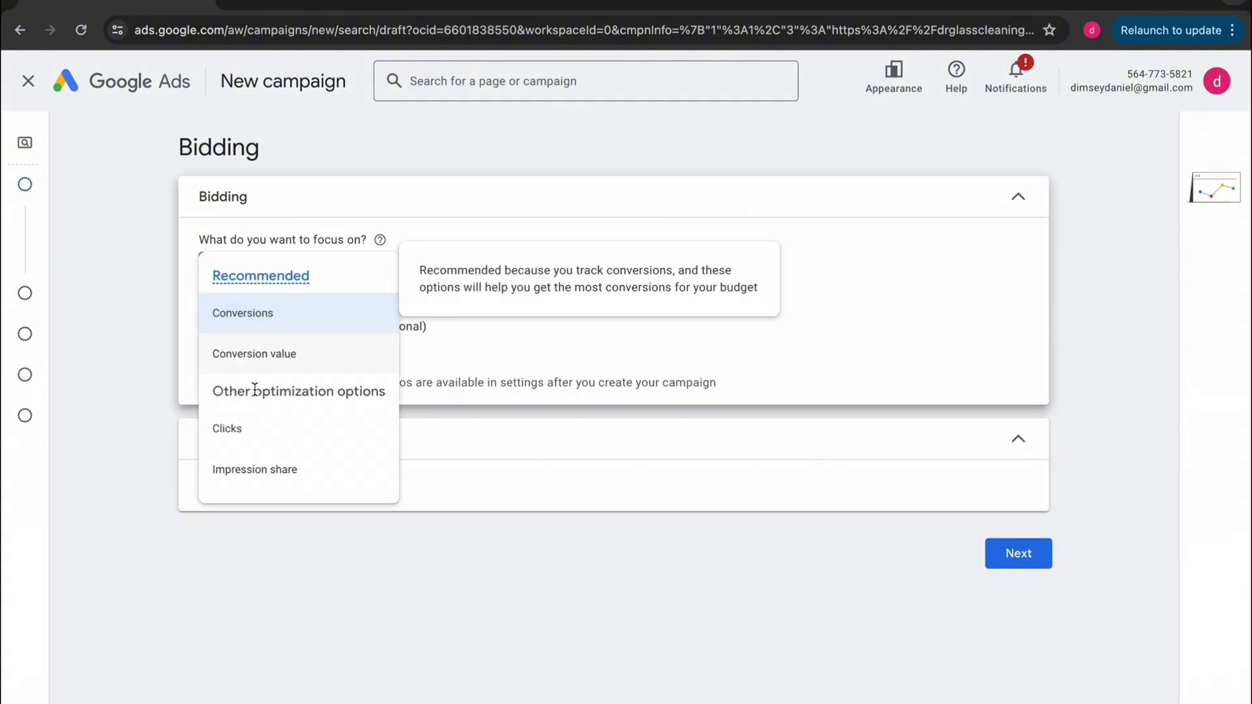
{"action": "left_click", "coordinate": [257, 428]}
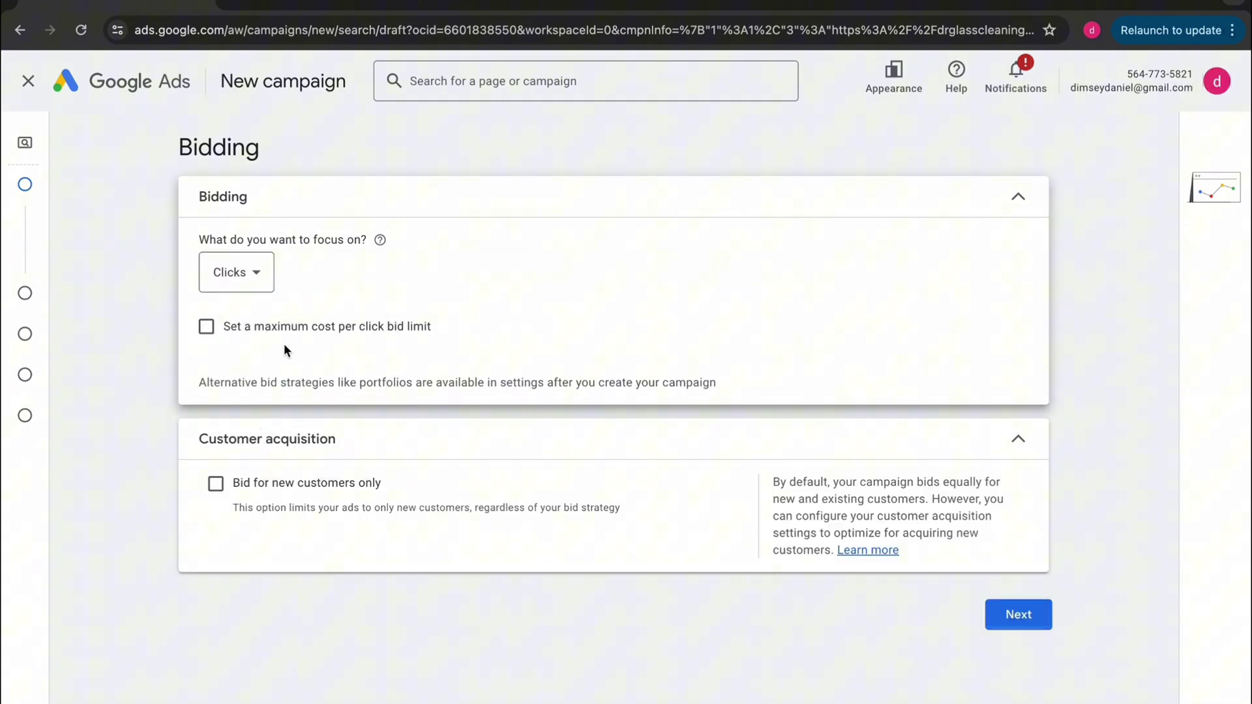
{"action": "left_click", "coordinate": [206, 327]}
{"action": "left_click", "coordinate": [291, 393]}
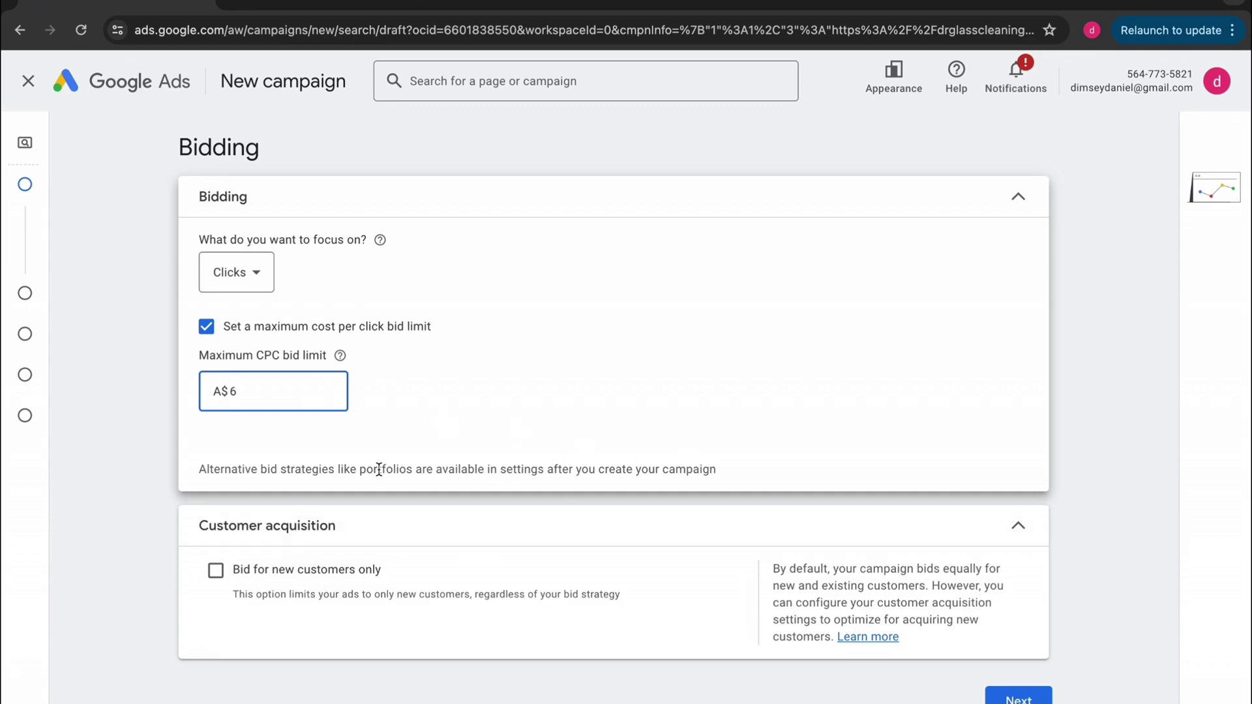
{"action": "left_click", "coordinate": [451, 409]}
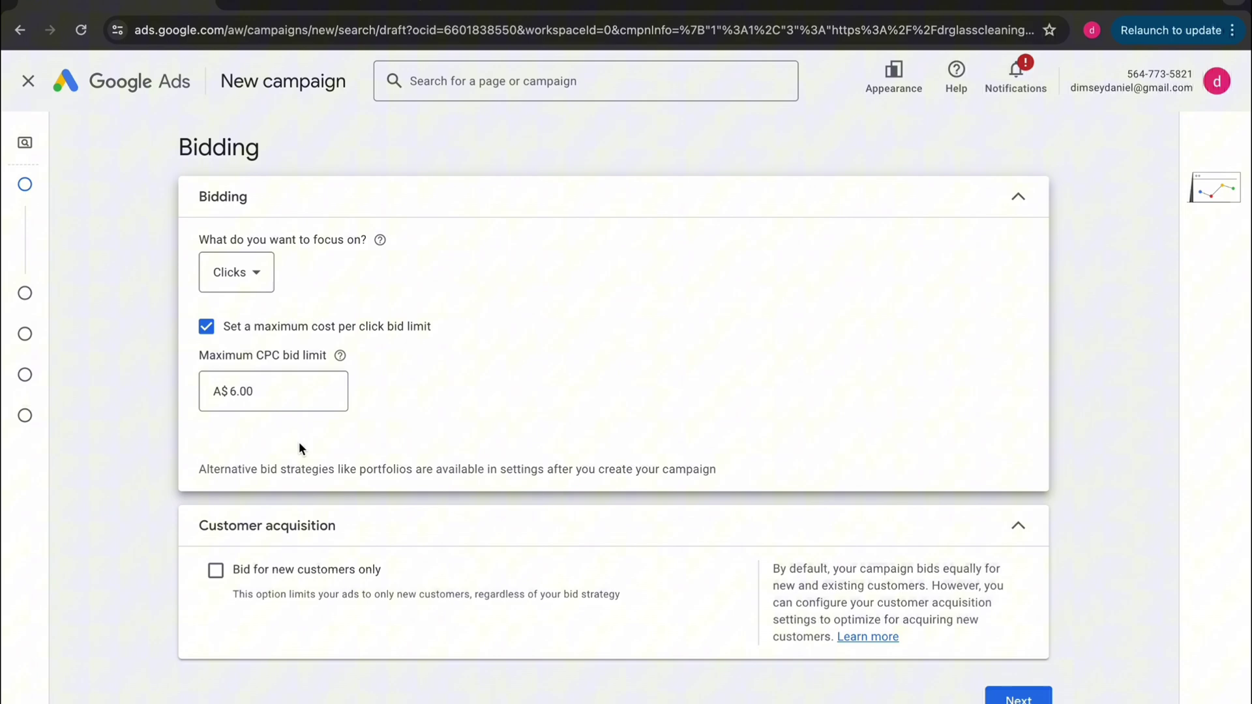
{"action": "left_click", "coordinate": [1018, 696]}
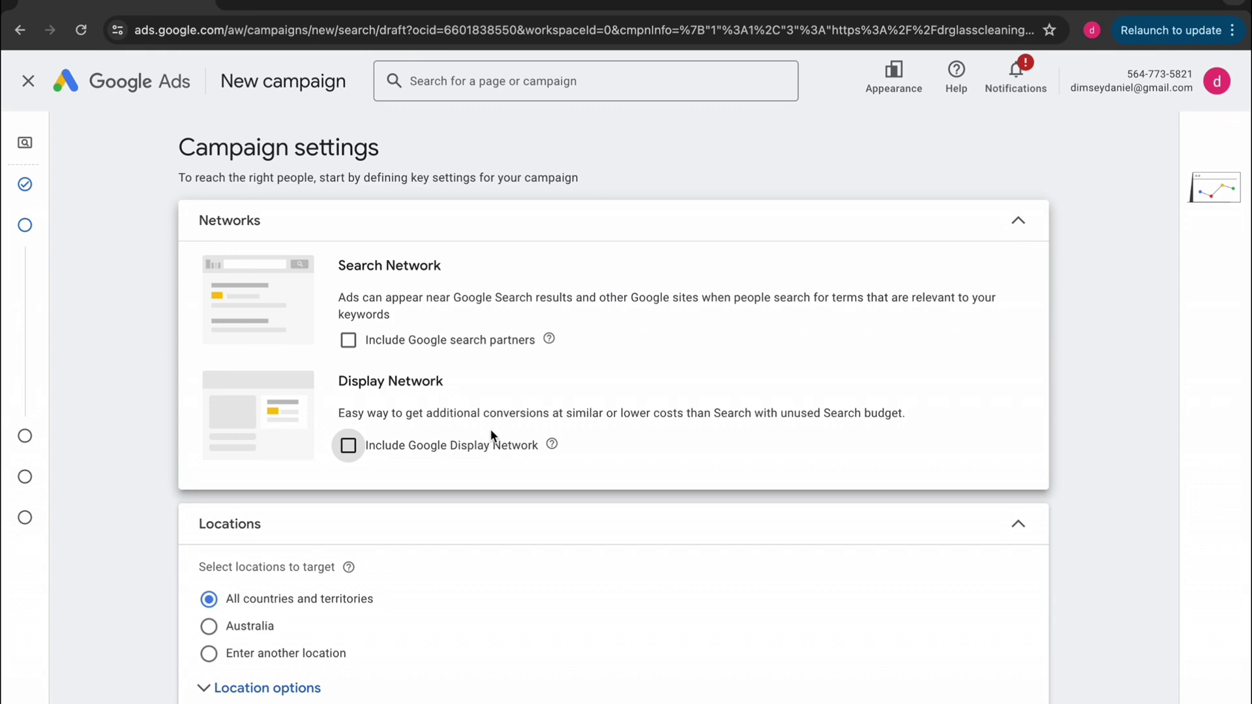
- Keep search partners and Display Network off and choose Enter another location with location options expanded
{"action": "scroll", "coordinate": [491, 435], "scroll_direction": "down", "scroll_amount": 2}
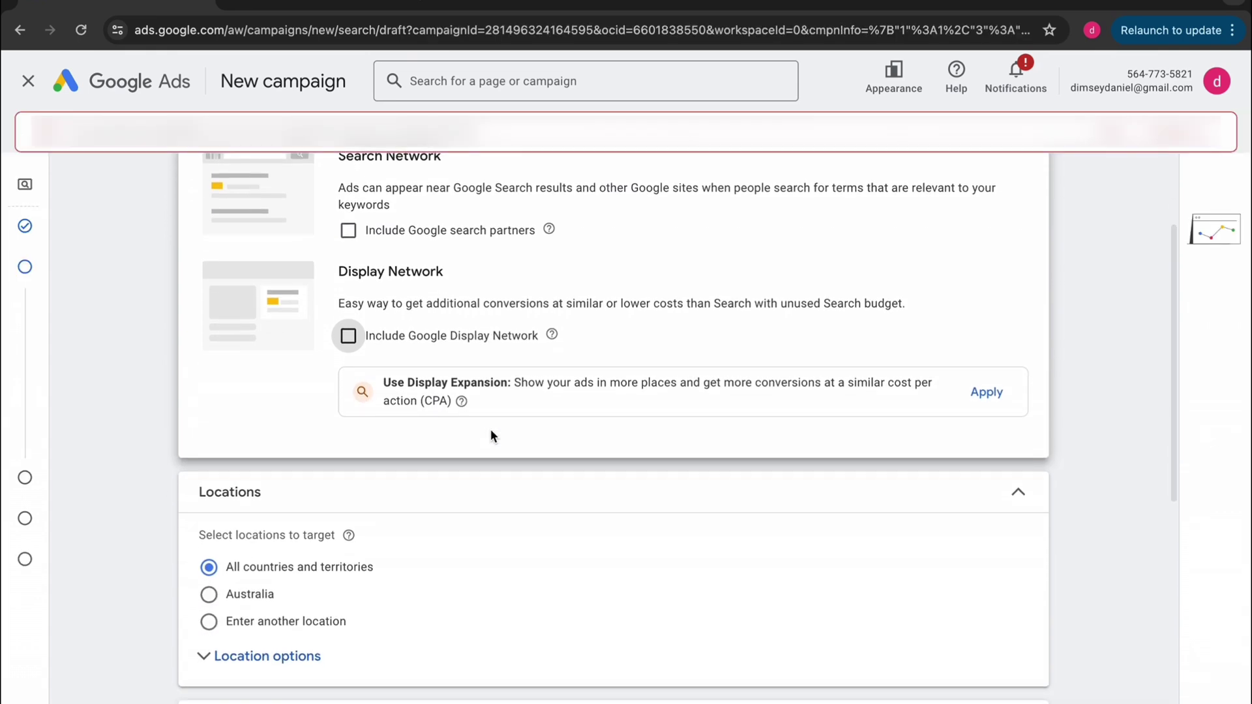
{"action": "scroll", "coordinate": [490, 435], "scroll_direction": "down", "scroll_amount": 1}
{"action": "scroll", "coordinate": [490, 430], "scroll_direction": "down", "scroll_amount": 2}
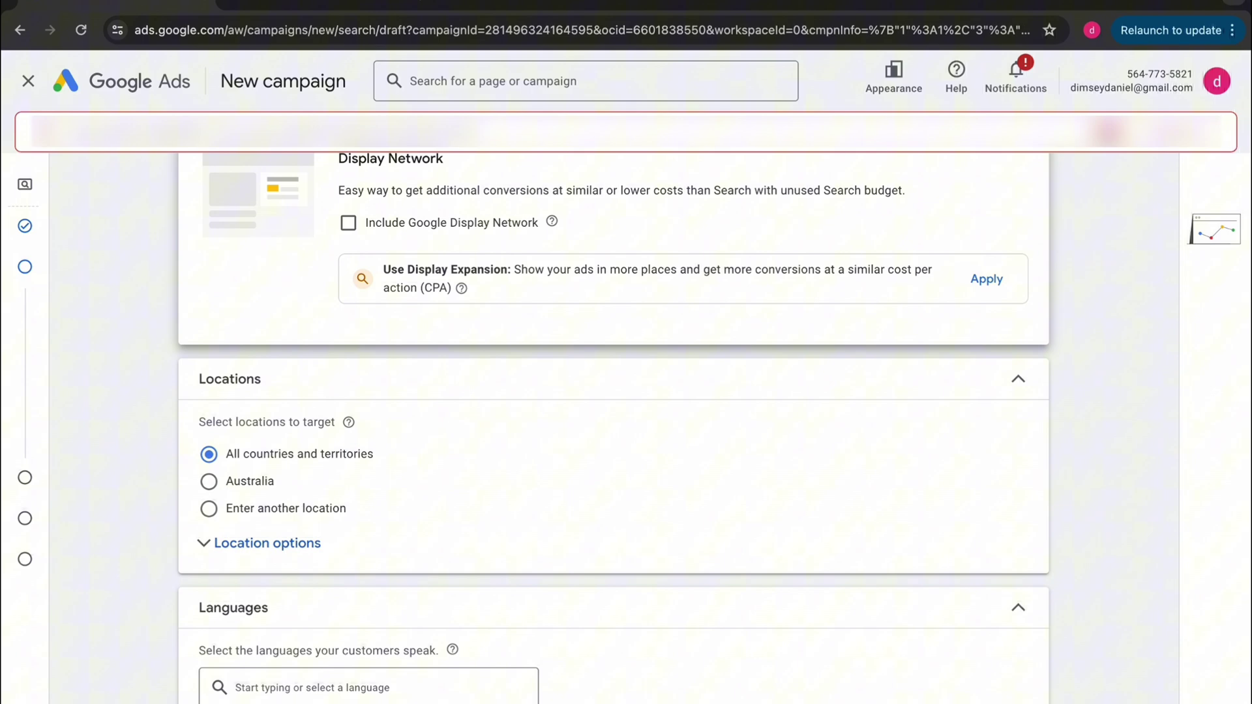
{"action": "scroll", "coordinate": [800, 446], "scroll_direction": "down", "scroll_amount": 1}
{"action": "scroll", "coordinate": [707, 469], "scroll_direction": "down", "scroll_amount": 1}
{"action": "left_click", "coordinate": [208, 370]}
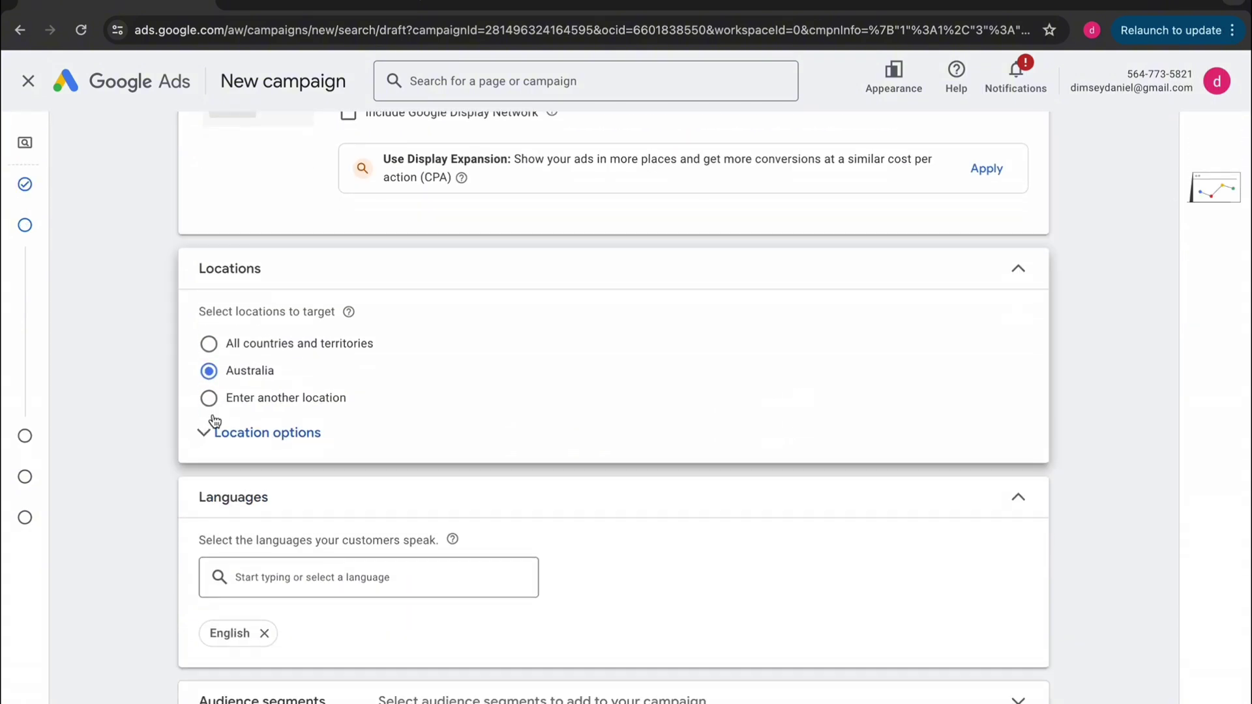
{"action": "left_click", "coordinate": [219, 431]}
{"action": "left_click", "coordinate": [209, 398]}
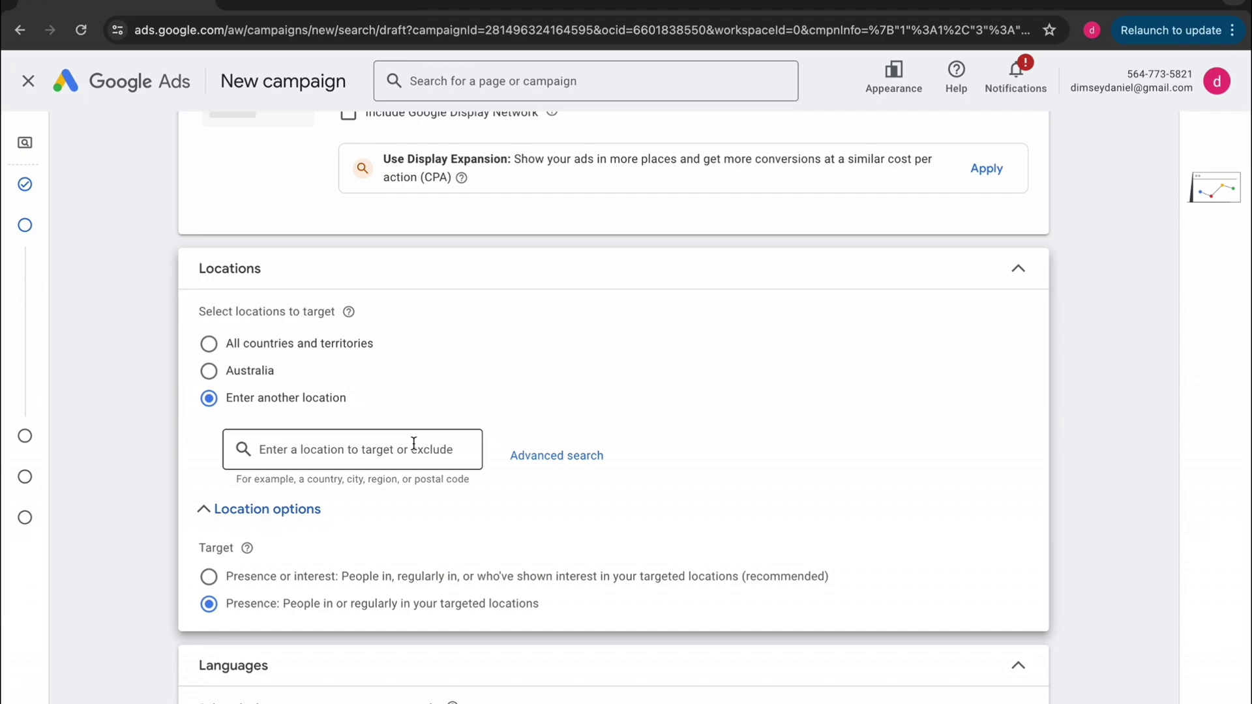
- Target Victoria postal codes 3148, 3147, 3125, 3146 and 3145 in advanced location search
{"action": "left_click", "coordinate": [568, 456]}
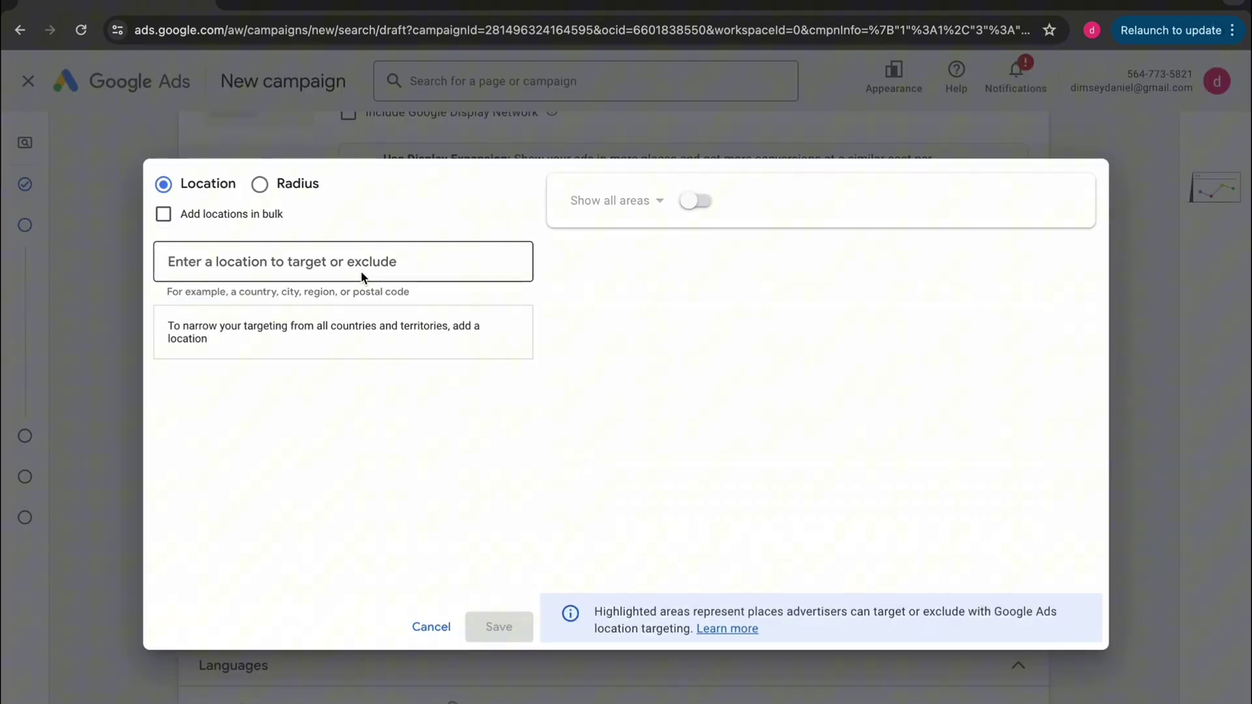
{"action": "type", "text": "3148"}
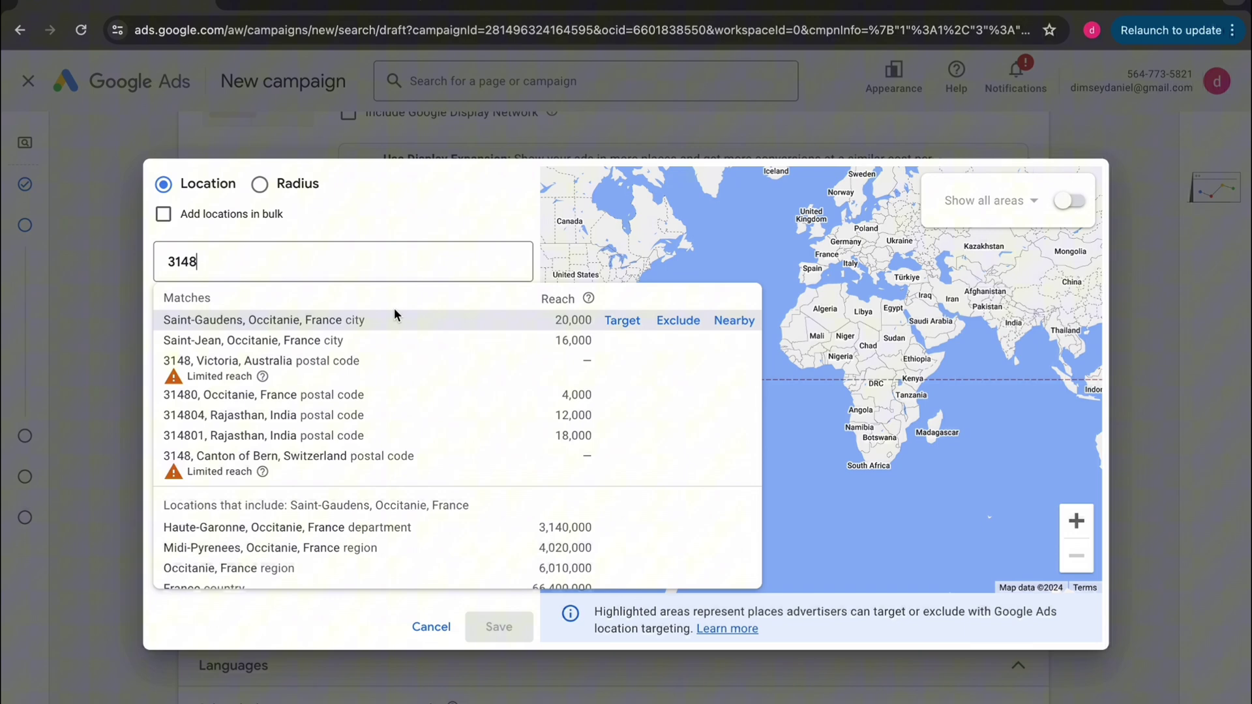
{"action": "left_click", "coordinate": [621, 362]}
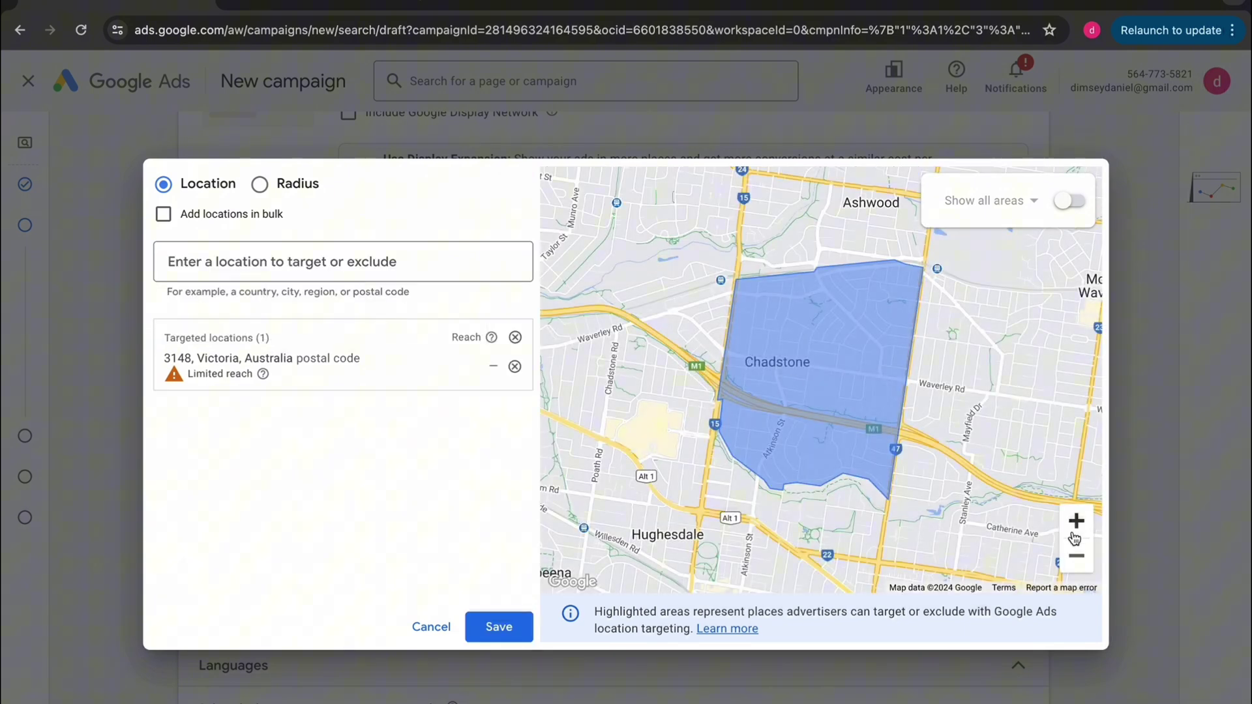
{"action": "left_click", "coordinate": [1077, 555]}
{"action": "left_click", "coordinate": [1076, 555]}
{"action": "left_click", "coordinate": [1076, 555]}
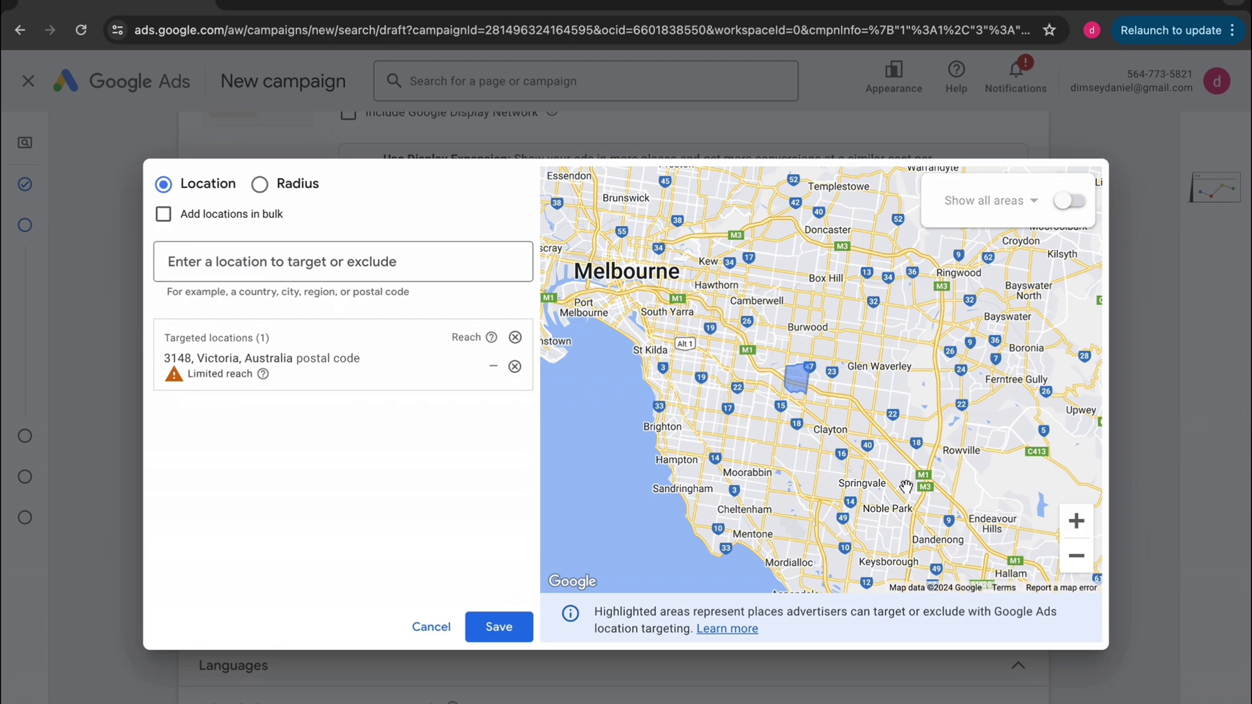
{"action": "left_click", "coordinate": [1066, 202]}
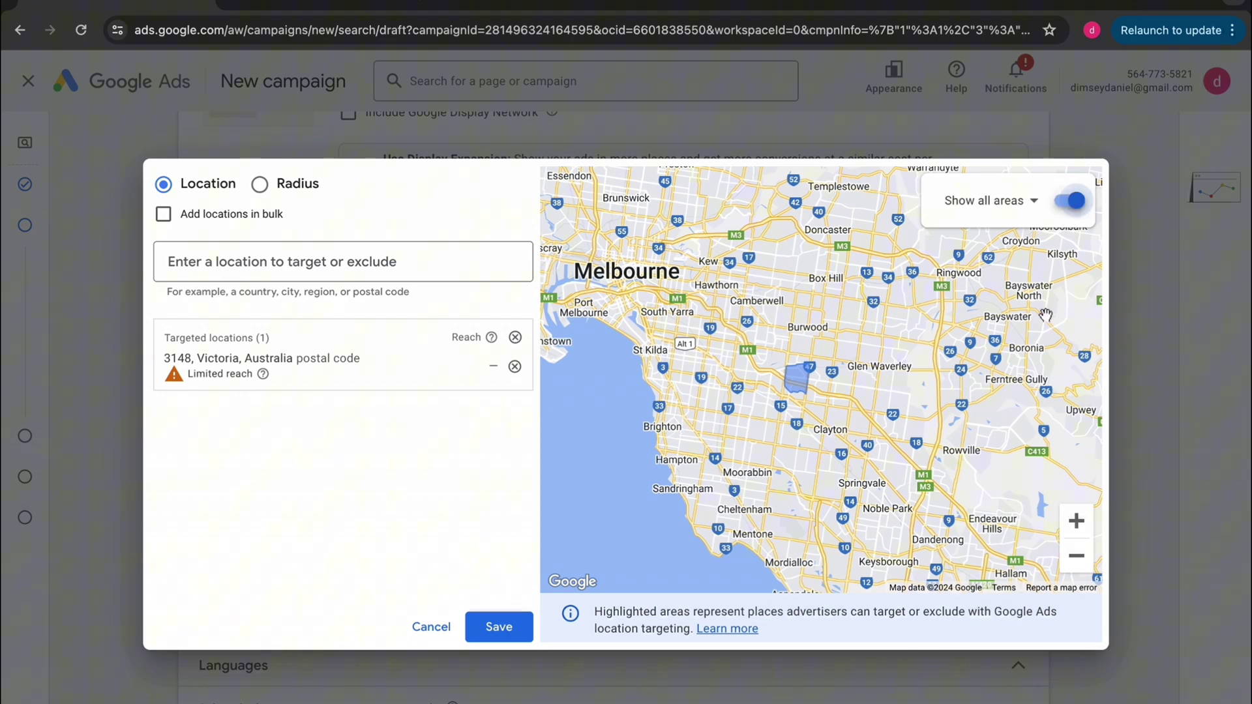
{"action": "left_click", "coordinate": [1077, 520]}
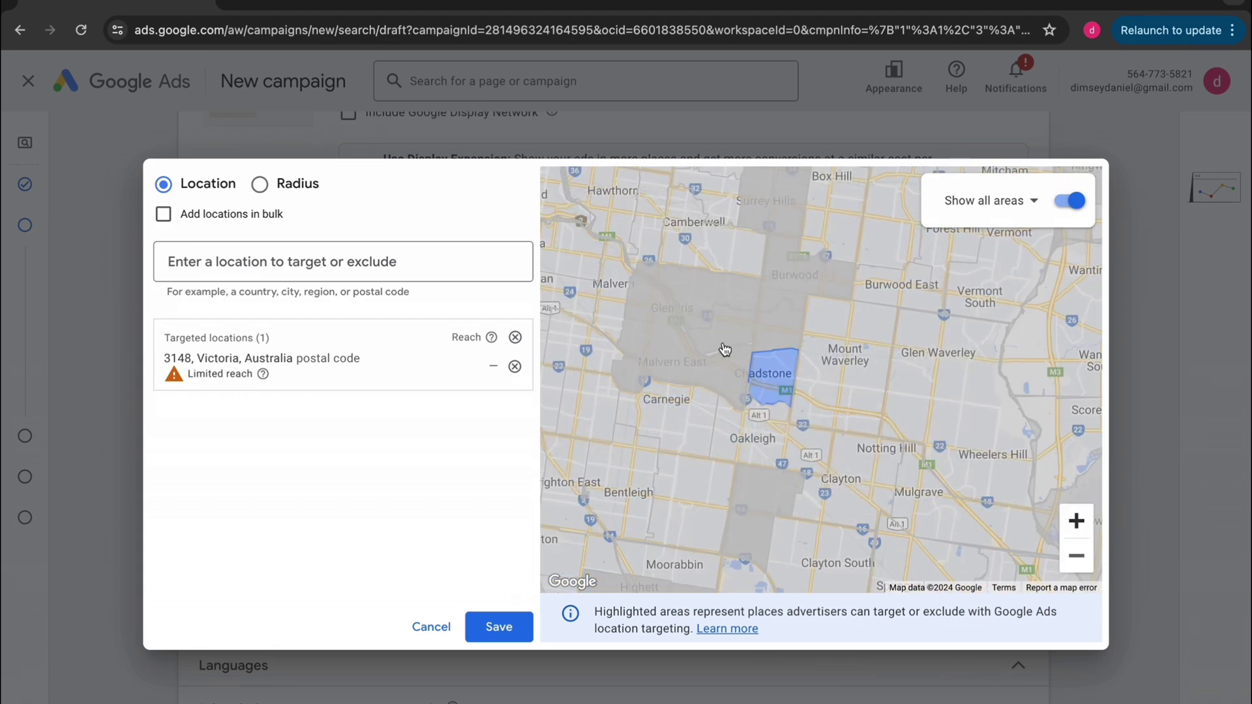
{"action": "left_click", "coordinate": [725, 350]}
{"action": "left_click", "coordinate": [717, 307]}
{"action": "left_click", "coordinate": [795, 271]}
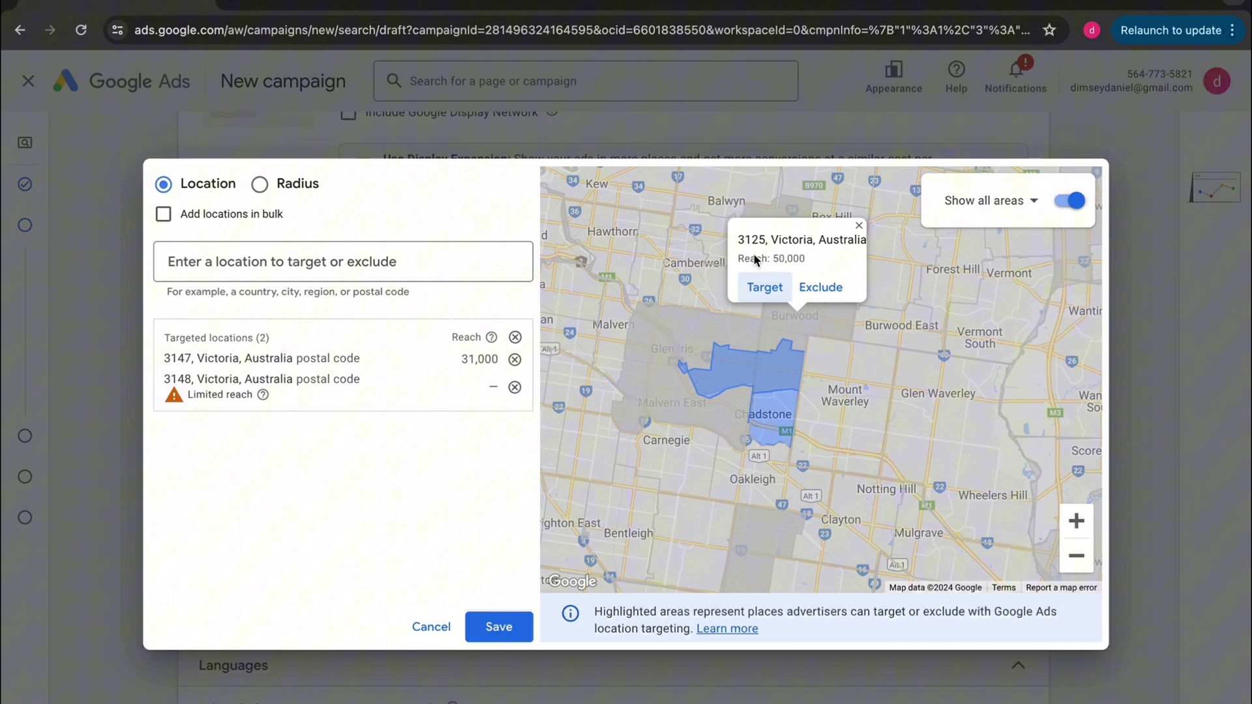
{"action": "left_click", "coordinate": [761, 289]}
{"action": "left_click", "coordinate": [697, 339]}
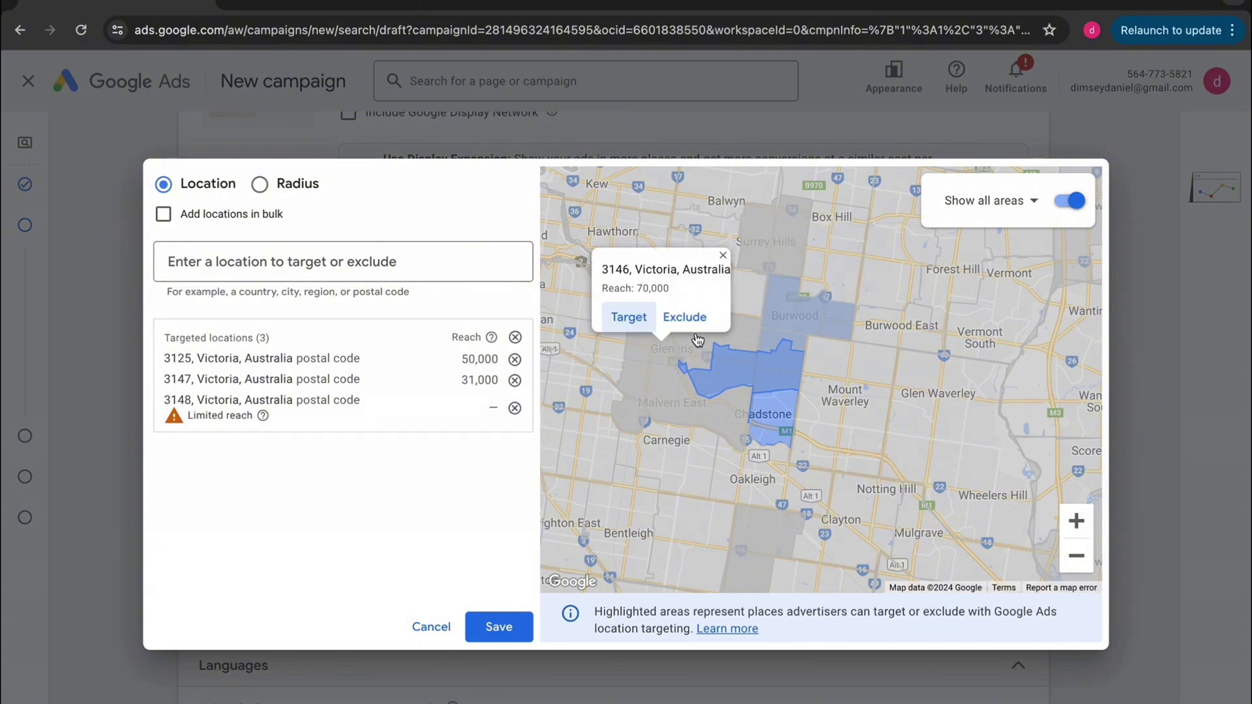
{"action": "left_click", "coordinate": [628, 317]}
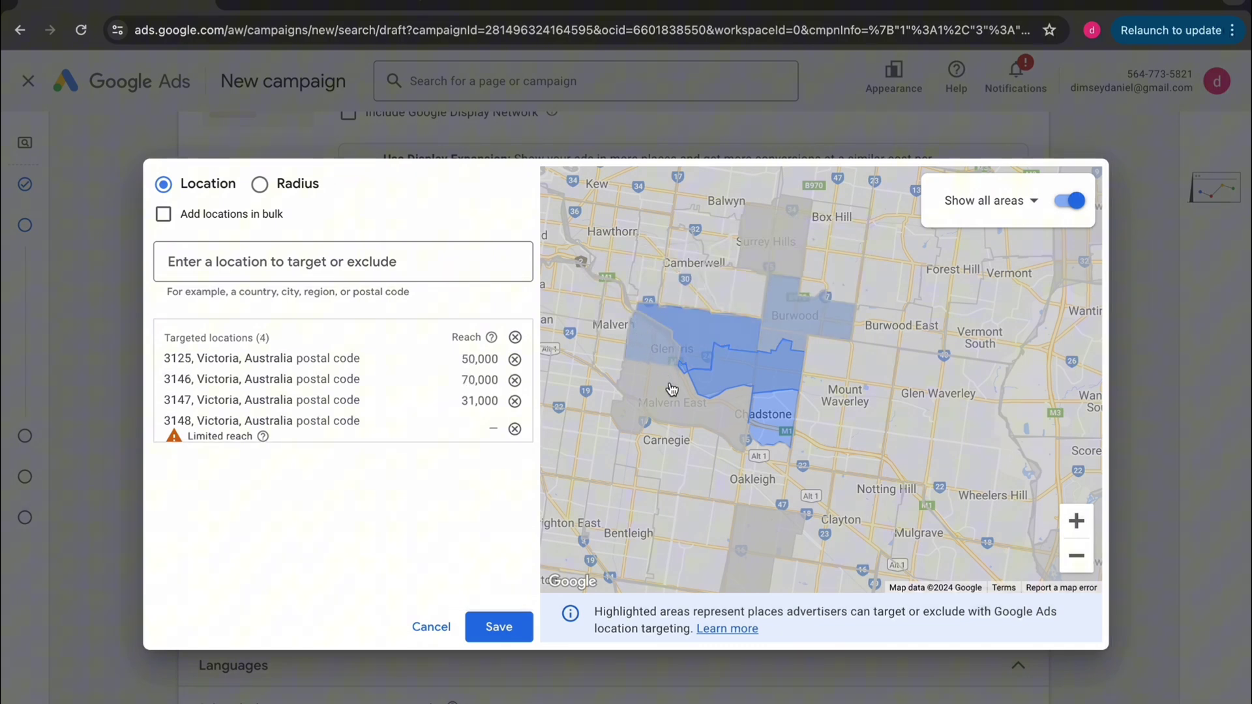
{"action": "left_click", "coordinate": [672, 389]}
{"action": "left_click", "coordinate": [636, 369]}
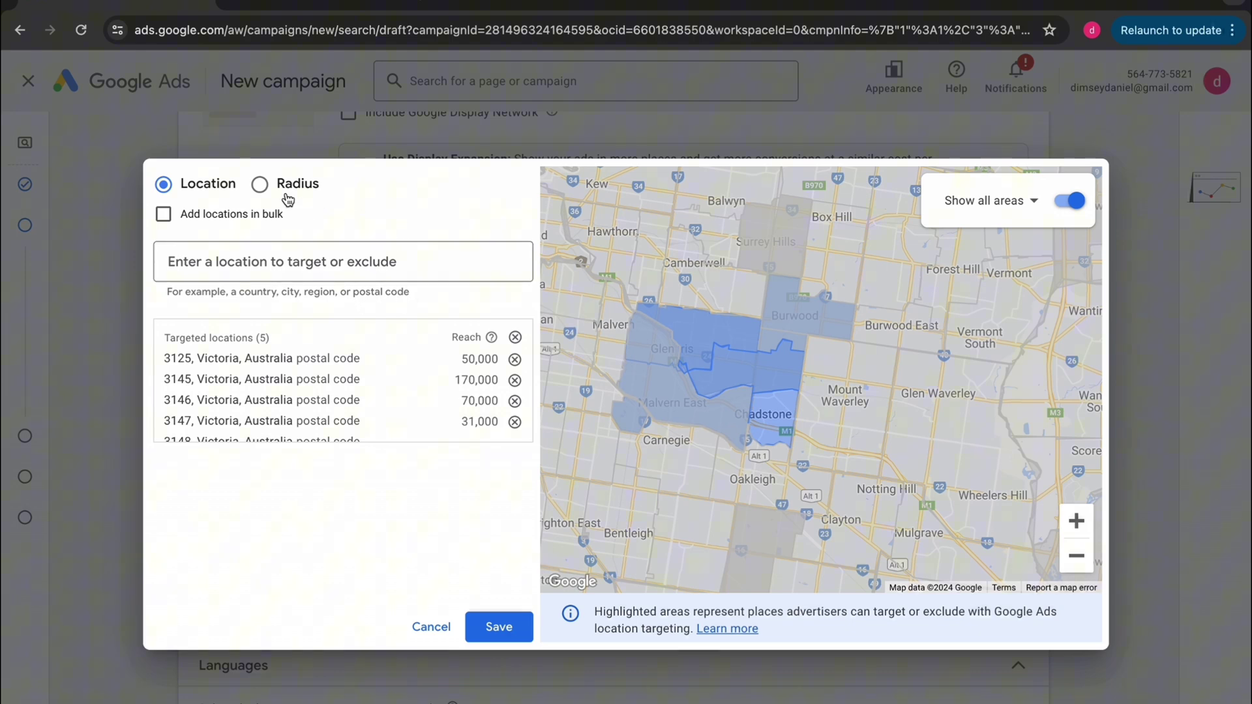
- Target a 15 km radius around a pin dropped near Chadstone
{"action": "left_click", "coordinate": [261, 185]}
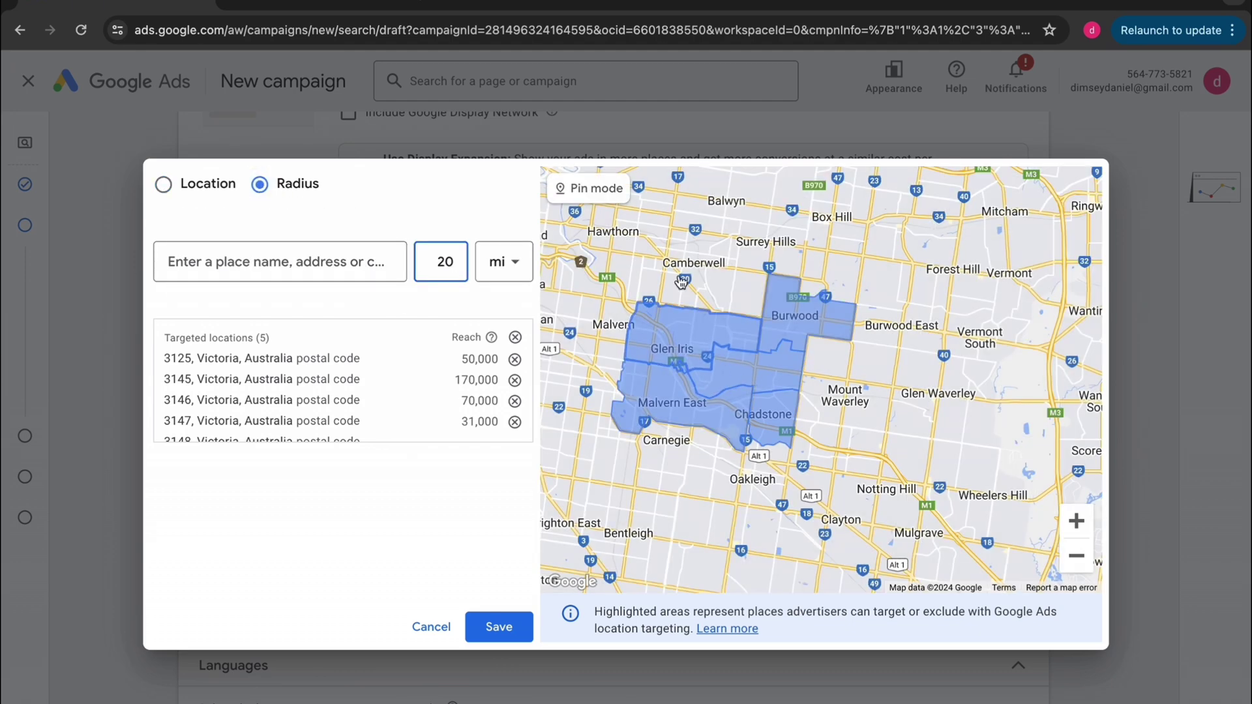
{"action": "key", "text": "BackSpace"}
{"action": "key", "text": "BackSpace"}
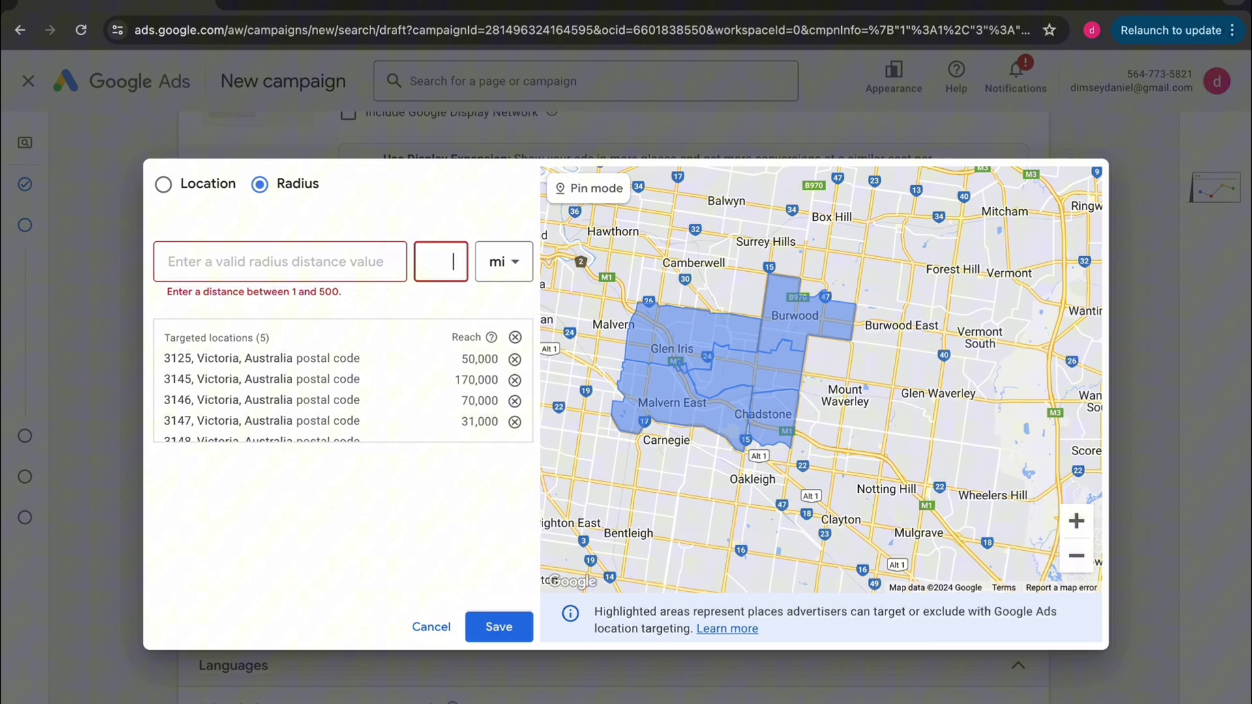
{"action": "left_click", "coordinate": [502, 261]}
{"action": "left_click", "coordinate": [496, 316]}
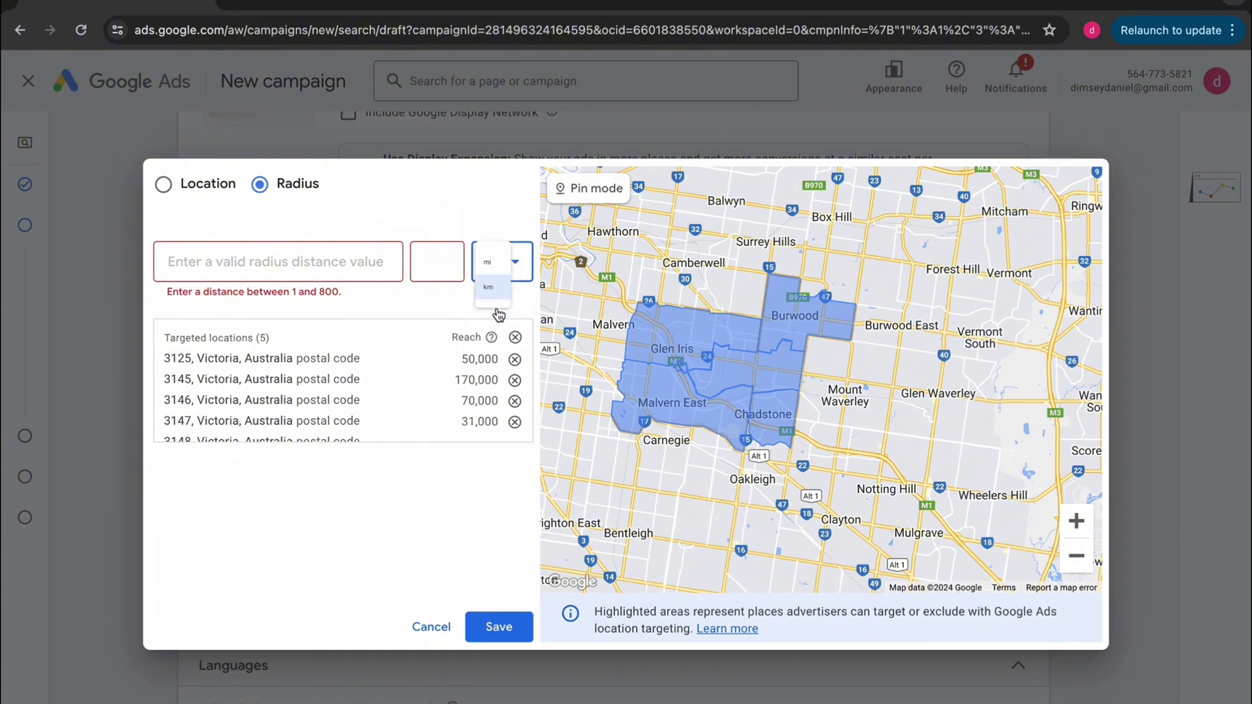
{"action": "type", "text": "15"}
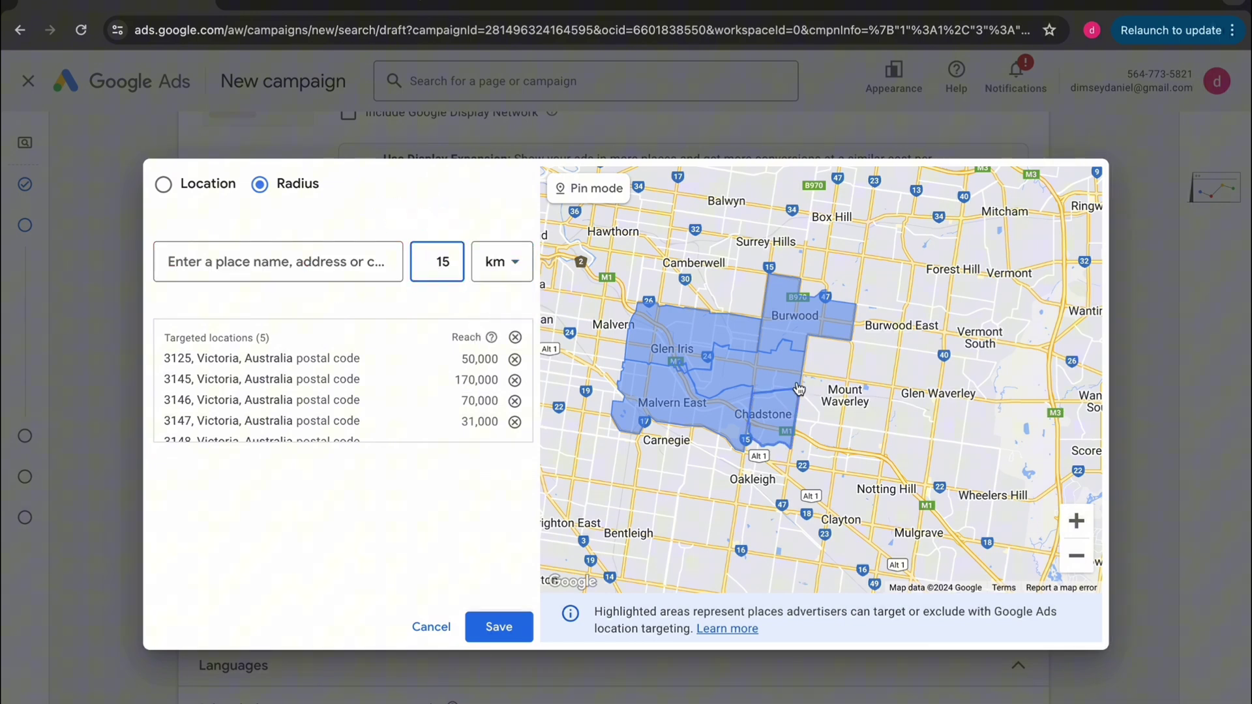
{"action": "left_click", "coordinate": [560, 186]}
{"action": "left_click", "coordinate": [824, 393]}
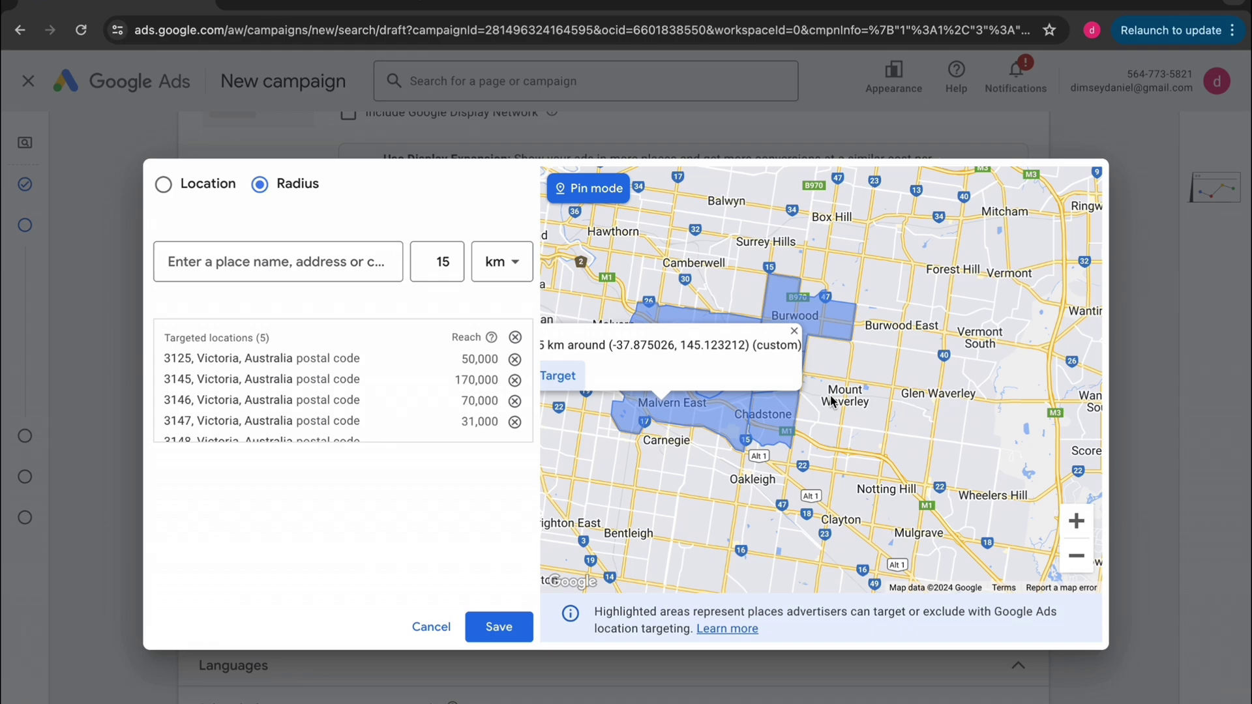
{"action": "left_click", "coordinate": [742, 380]}
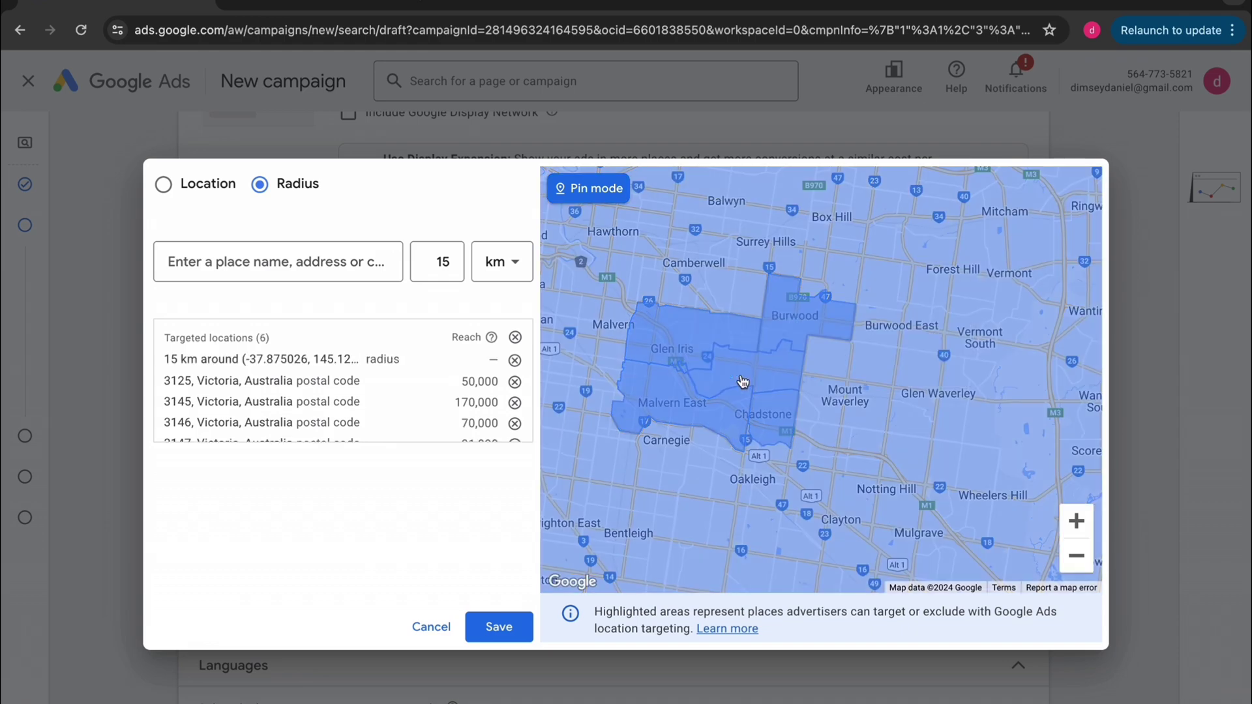
- Shrink the pinned radius to 10 km, save it, and target only people in those locations
{"action": "left_click", "coordinate": [1076, 558]}
{"action": "left_click", "coordinate": [1076, 558]}
{"action": "mouse_move", "coordinate": [454, 375]}
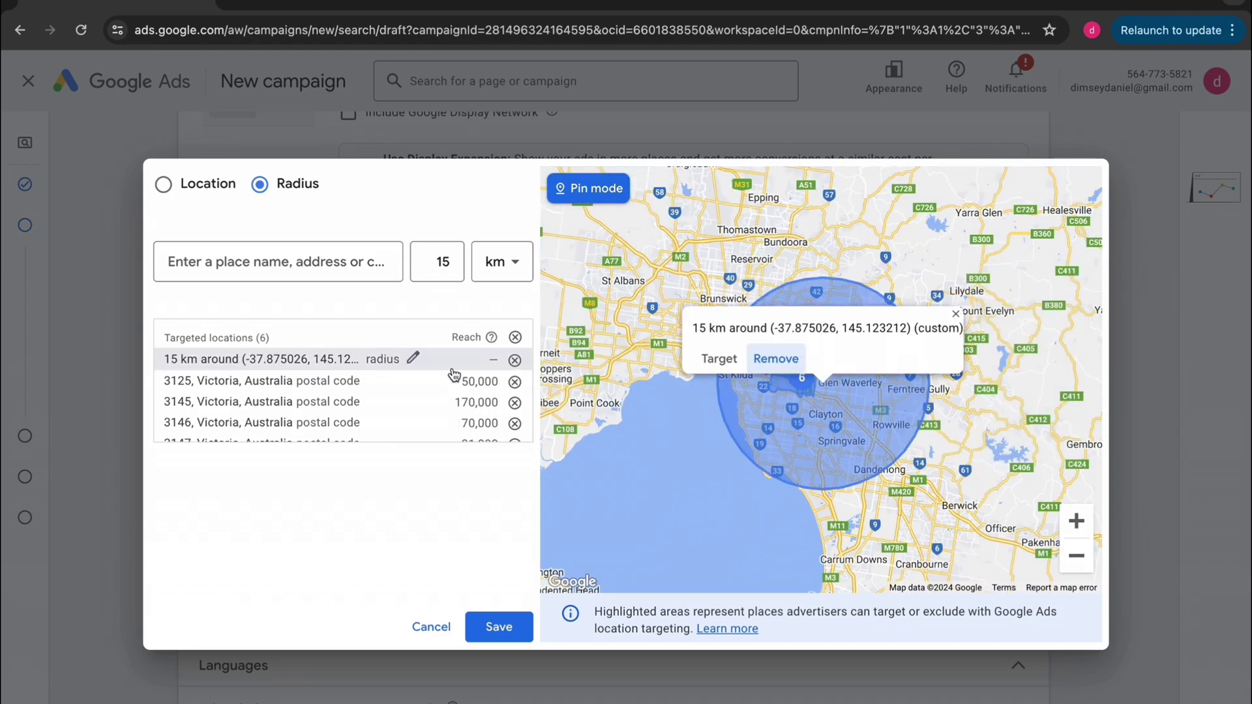
{"action": "left_click", "coordinate": [417, 360]}
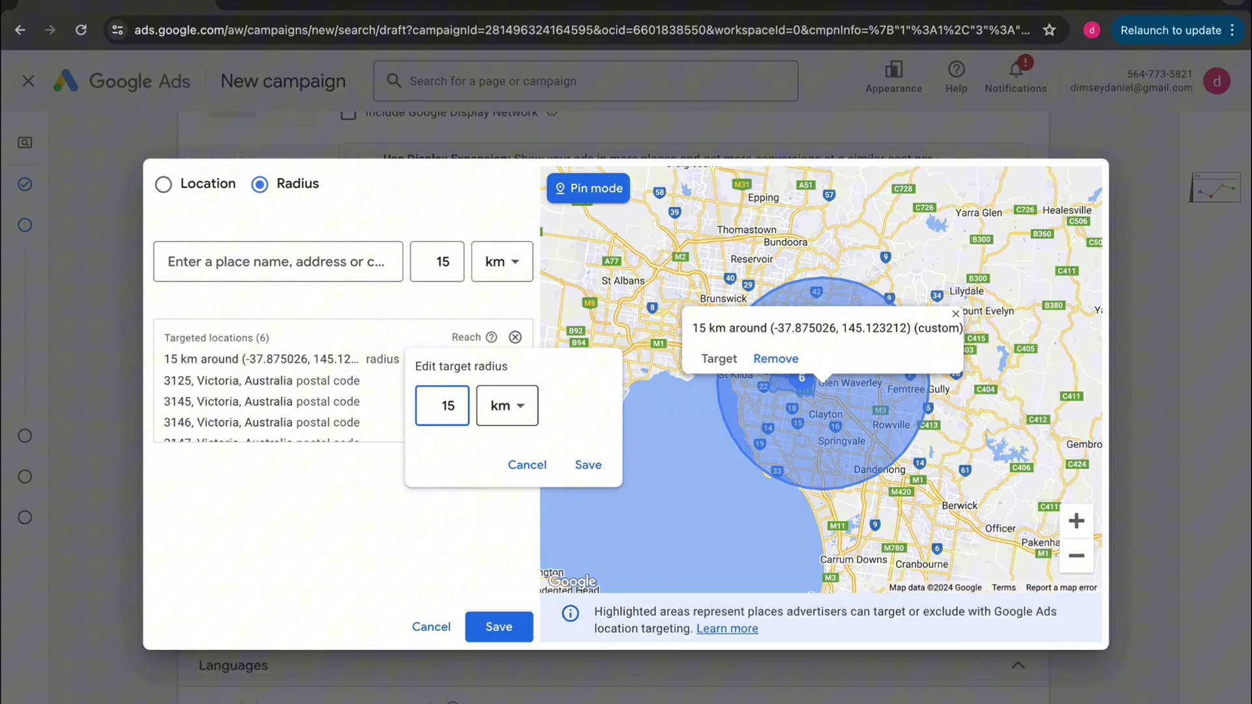
{"action": "key", "text": "BackSpace"}
{"action": "key", "text": "BackSpace"}
{"action": "type", "text": "10"}
{"action": "left_click", "coordinate": [588, 464]}
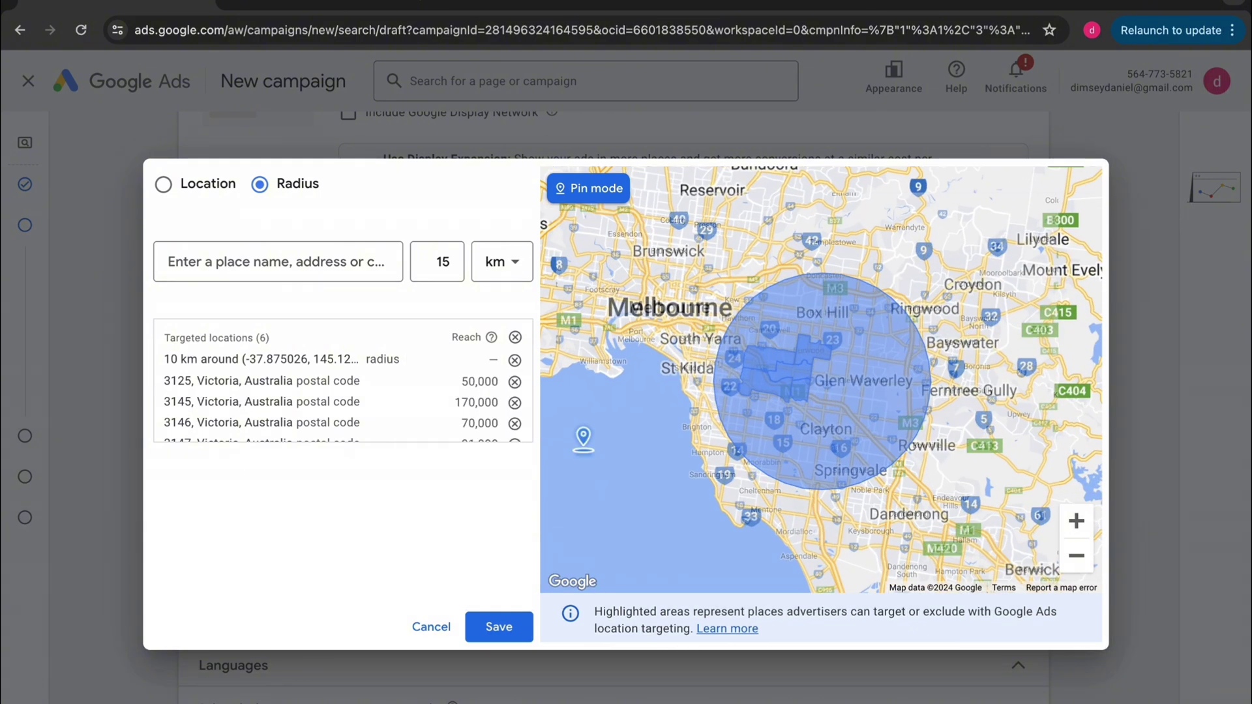
{"action": "left_click", "coordinate": [515, 616]}
{"action": "scroll", "coordinate": [601, 585], "scroll_direction": "down", "scroll_amount": 3}
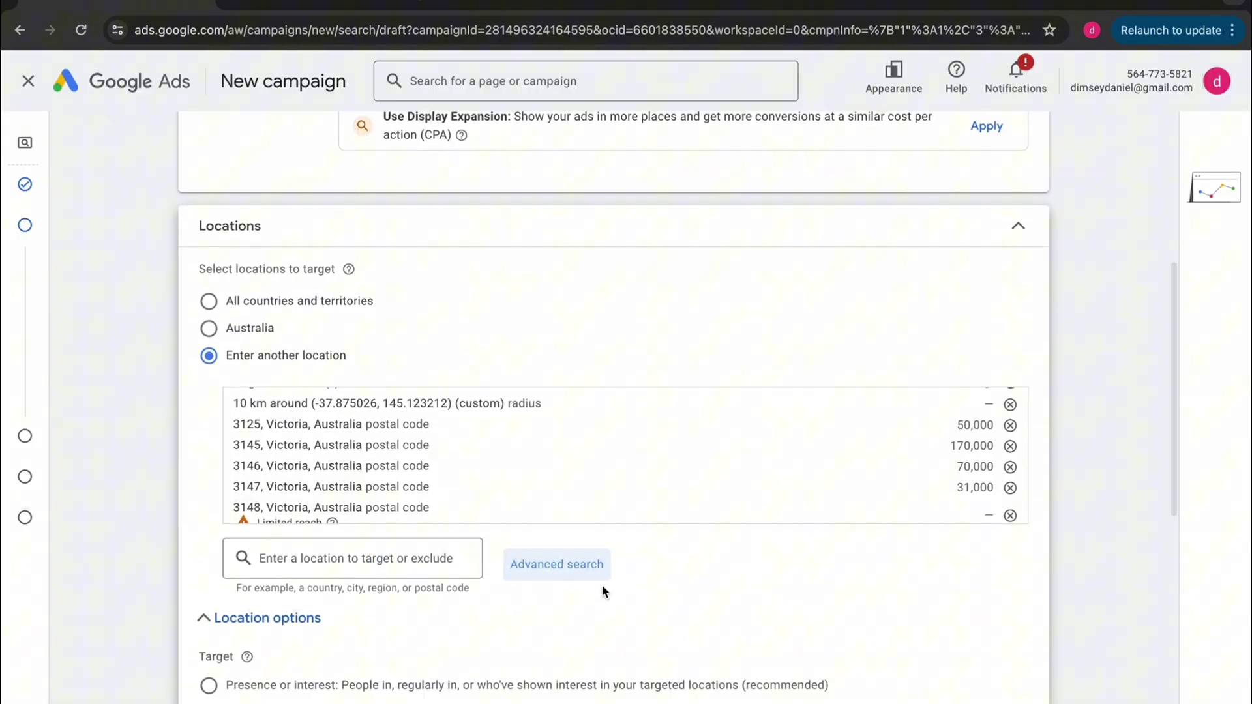
{"action": "left_click_drag", "start_coordinate": [540, 571], "coordinate": [310, 575]}
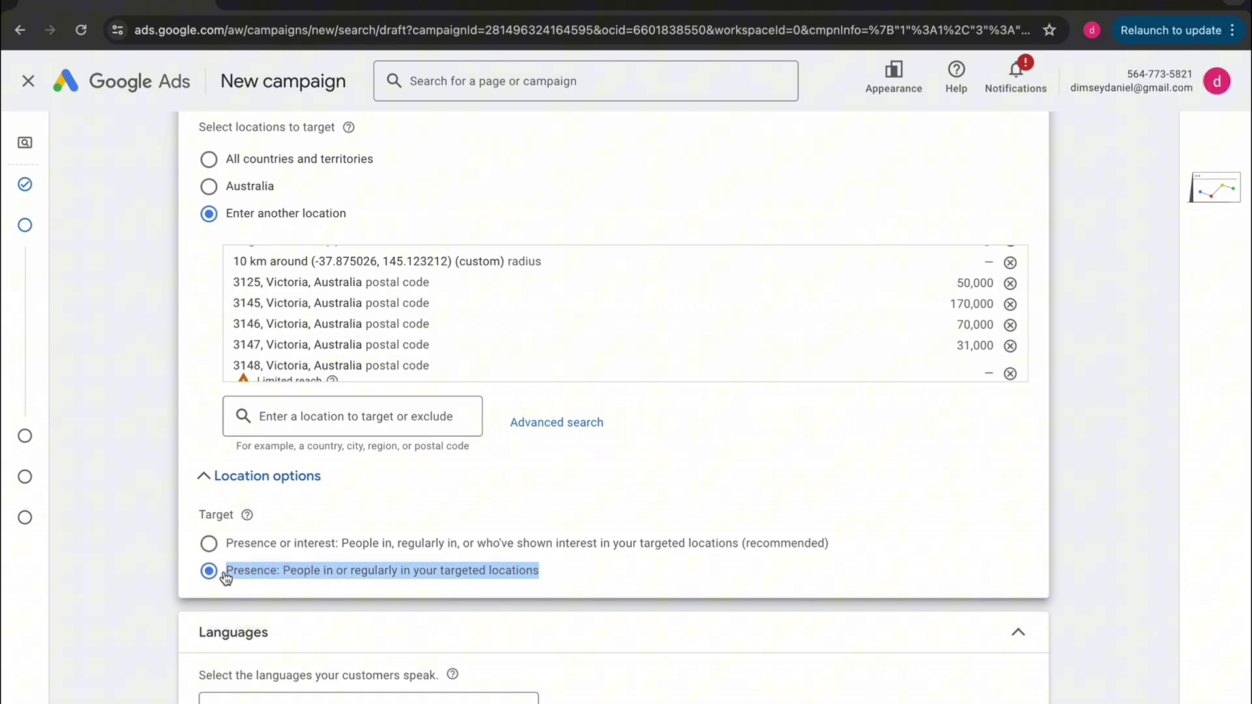
- Add the Parents of Infants (0-1 years) and Parents of Toddlers (1-3 years) audience segments
{"action": "scroll", "coordinate": [264, 583], "scroll_direction": "down", "scroll_amount": 5}
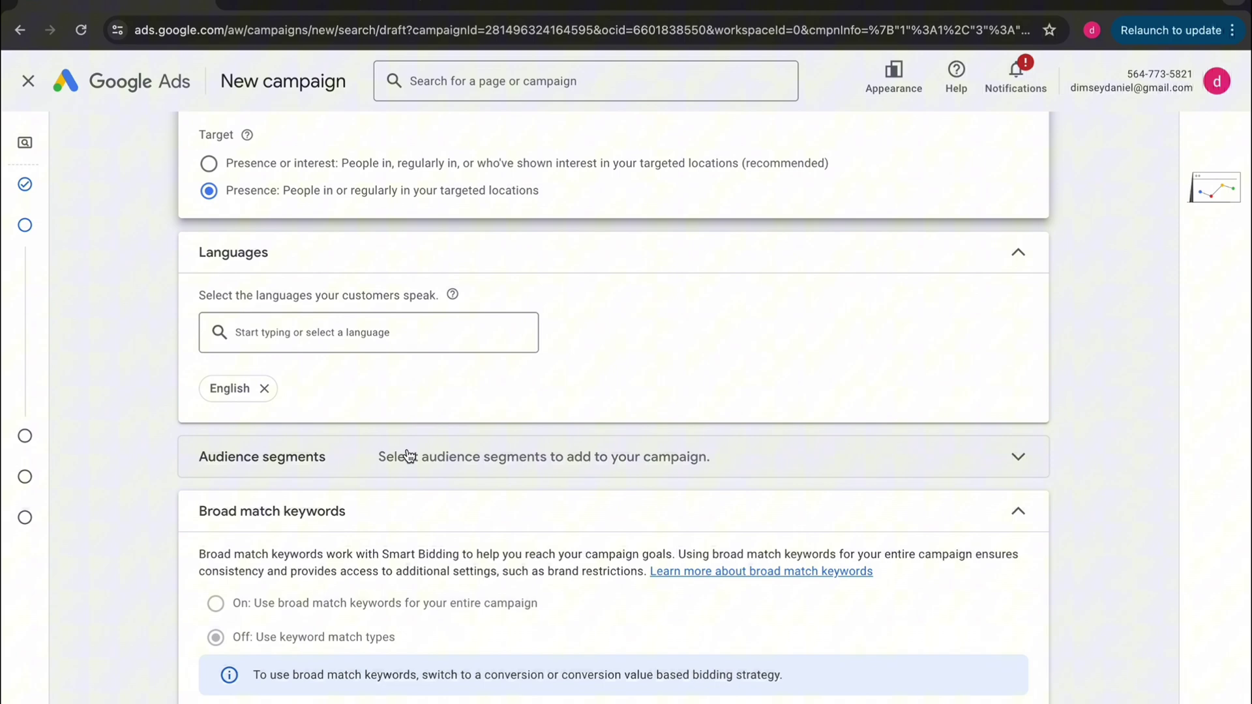
{"action": "left_click", "coordinate": [409, 455]}
{"action": "scroll", "coordinate": [434, 492], "scroll_direction": "down", "scroll_amount": 2}
{"action": "scroll", "coordinate": [435, 492], "scroll_direction": "down", "scroll_amount": 2}
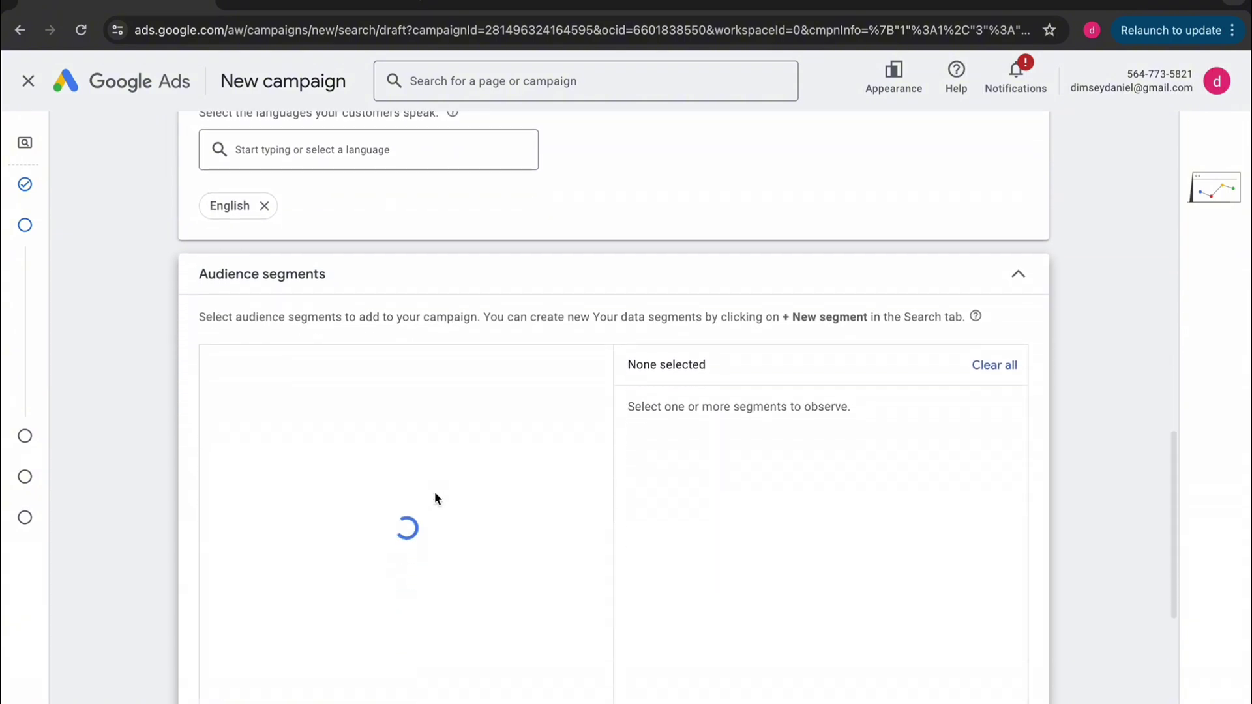
{"action": "scroll", "coordinate": [584, 492], "scroll_direction": "down", "scroll_amount": 1}
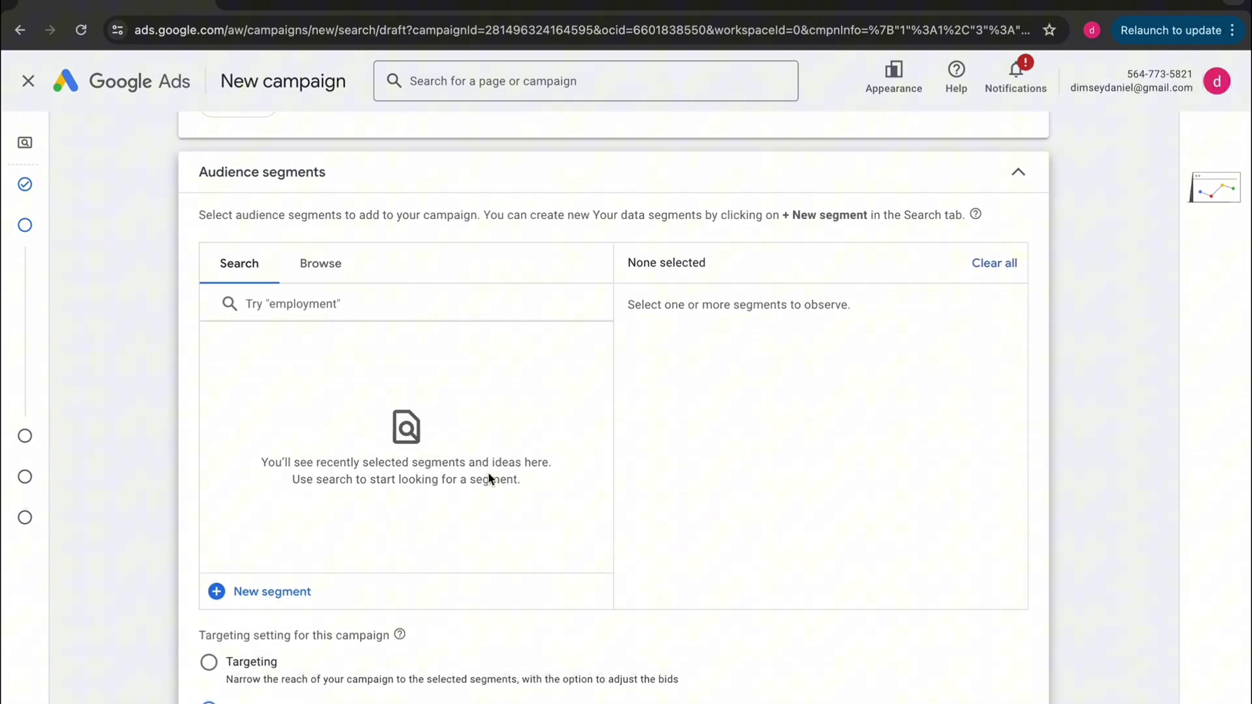
{"action": "left_click", "coordinate": [320, 263]}
{"action": "left_click", "coordinate": [280, 316]}
{"action": "left_click", "coordinate": [279, 345]}
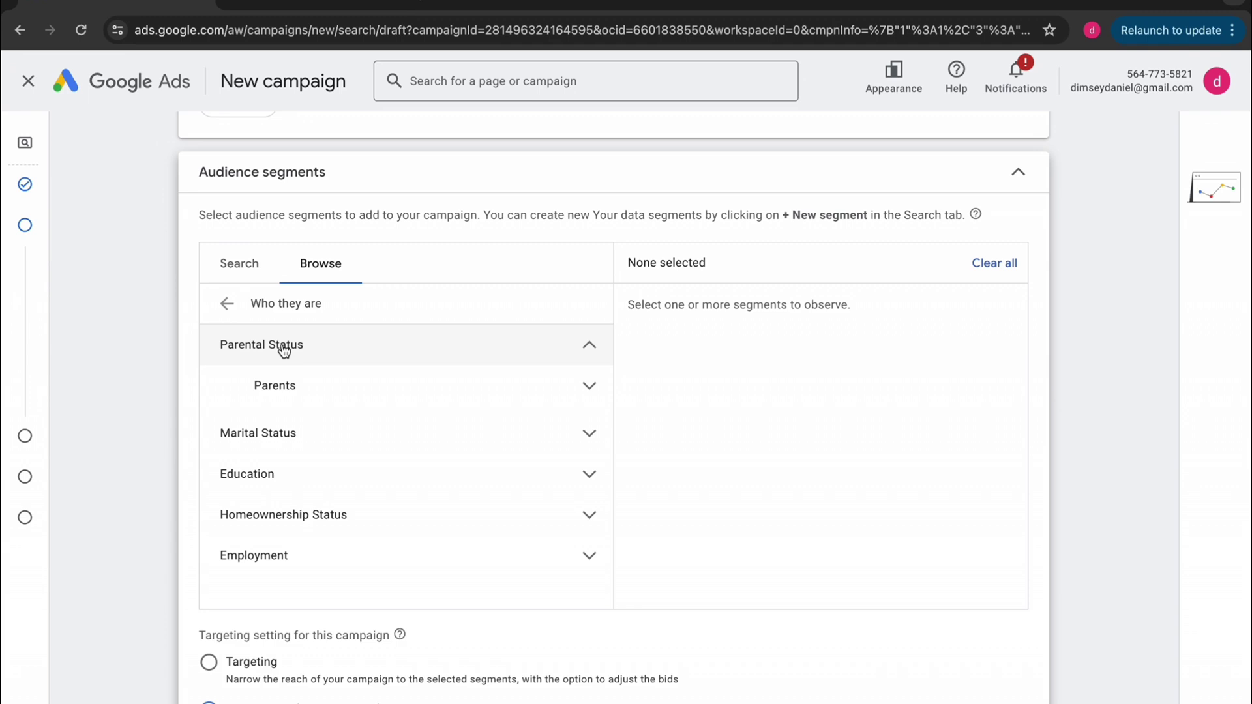
{"action": "left_click", "coordinate": [302, 386]}
{"action": "left_click", "coordinate": [295, 426]}
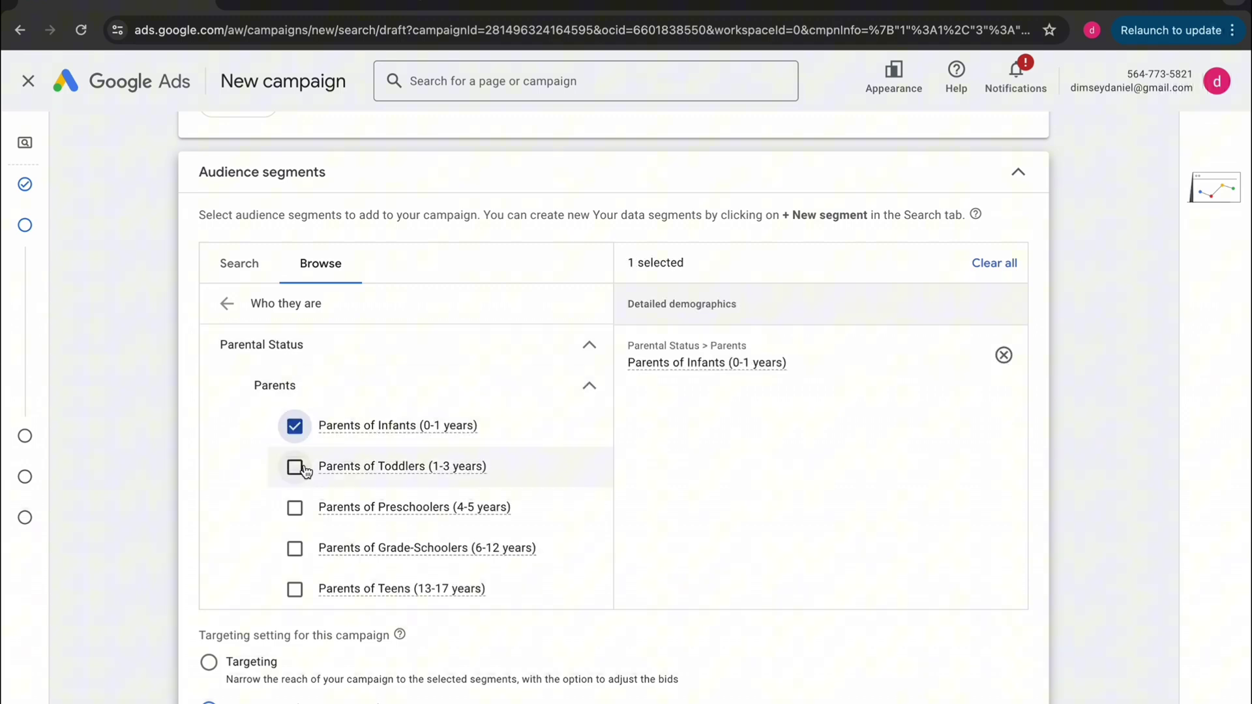
{"action": "left_click", "coordinate": [295, 467]}
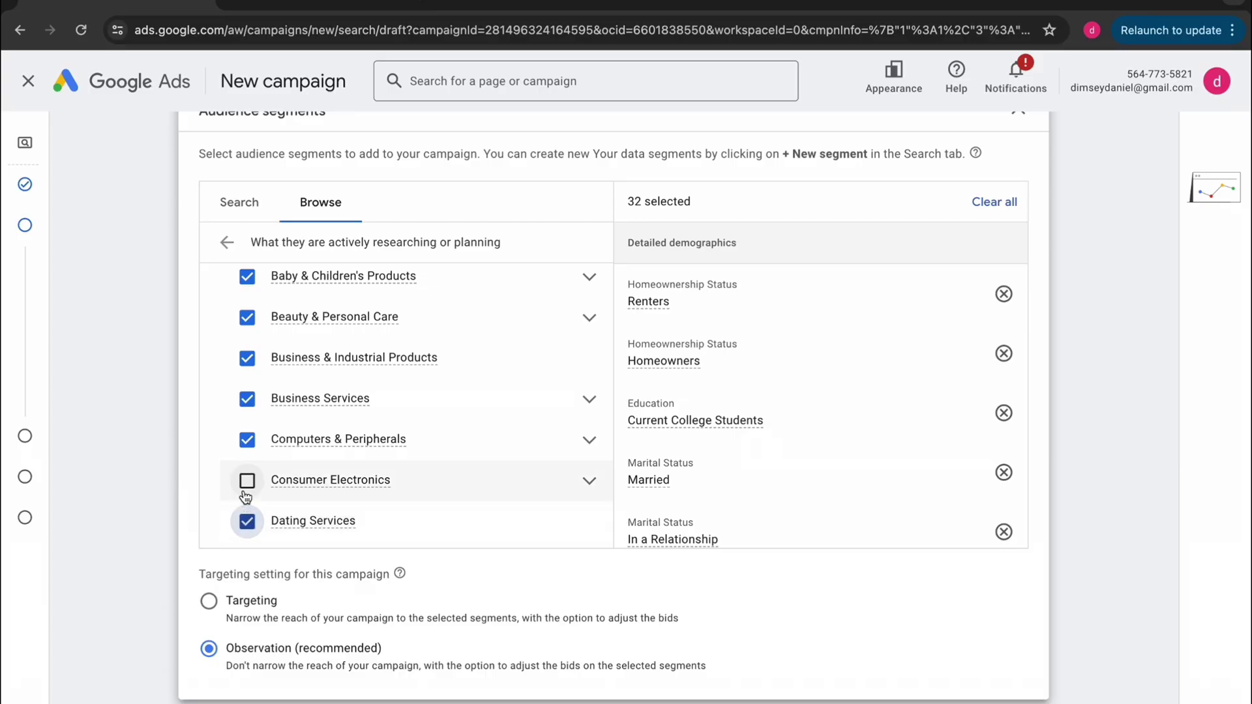
- Add Consumer Electronics, Education, Employment, Event Tickets, Financial Services and Food segments under Observation
{"action": "left_click", "coordinate": [246, 484]}
{"action": "scroll", "coordinate": [246, 456], "scroll_direction": "down", "scroll_amount": 3}
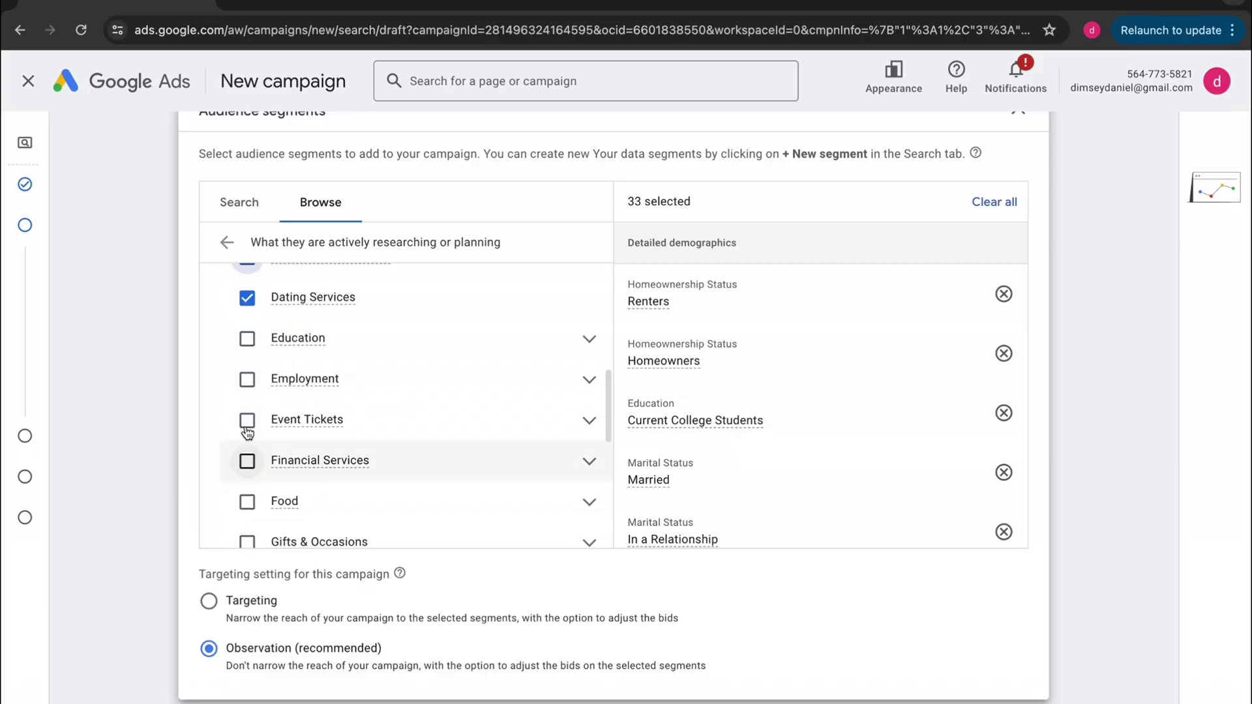
{"action": "left_click", "coordinate": [247, 338]}
{"action": "left_click", "coordinate": [247, 380]}
{"action": "left_click", "coordinate": [248, 420]}
{"action": "left_click", "coordinate": [247, 501]}
{"action": "left_click", "coordinate": [247, 461]}
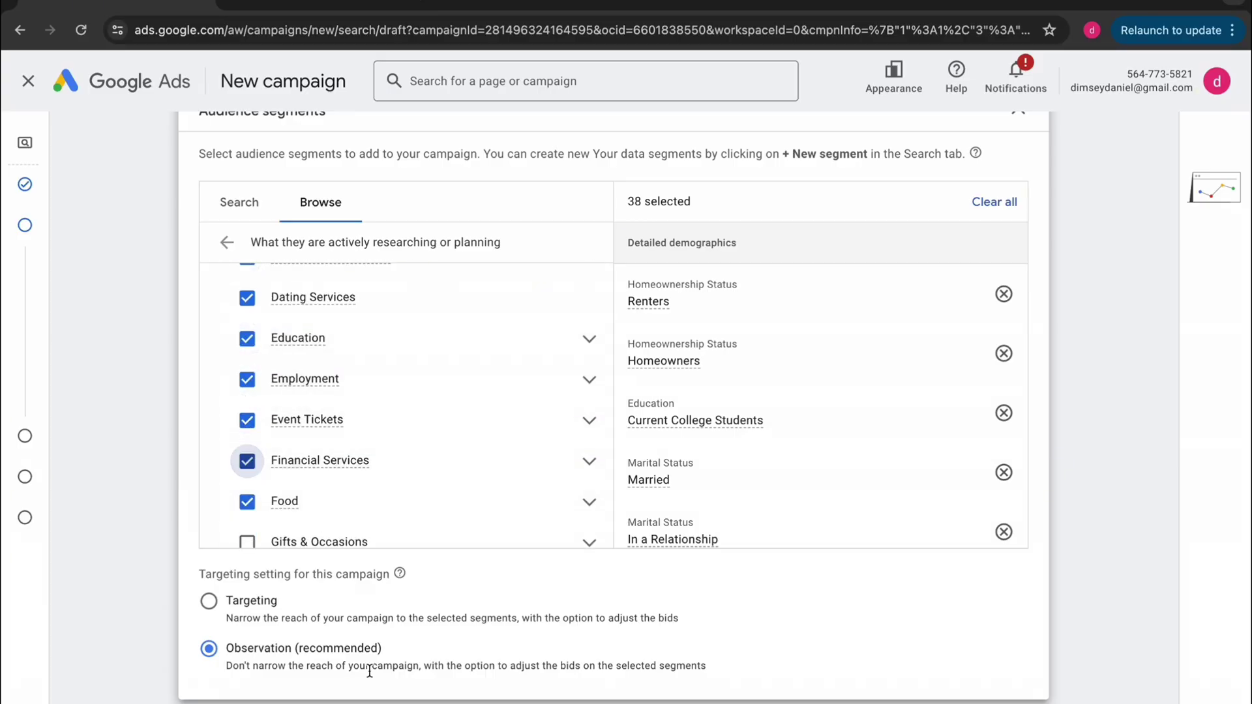
{"action": "scroll", "coordinate": [369, 670], "scroll_direction": "down", "scroll_amount": 5}
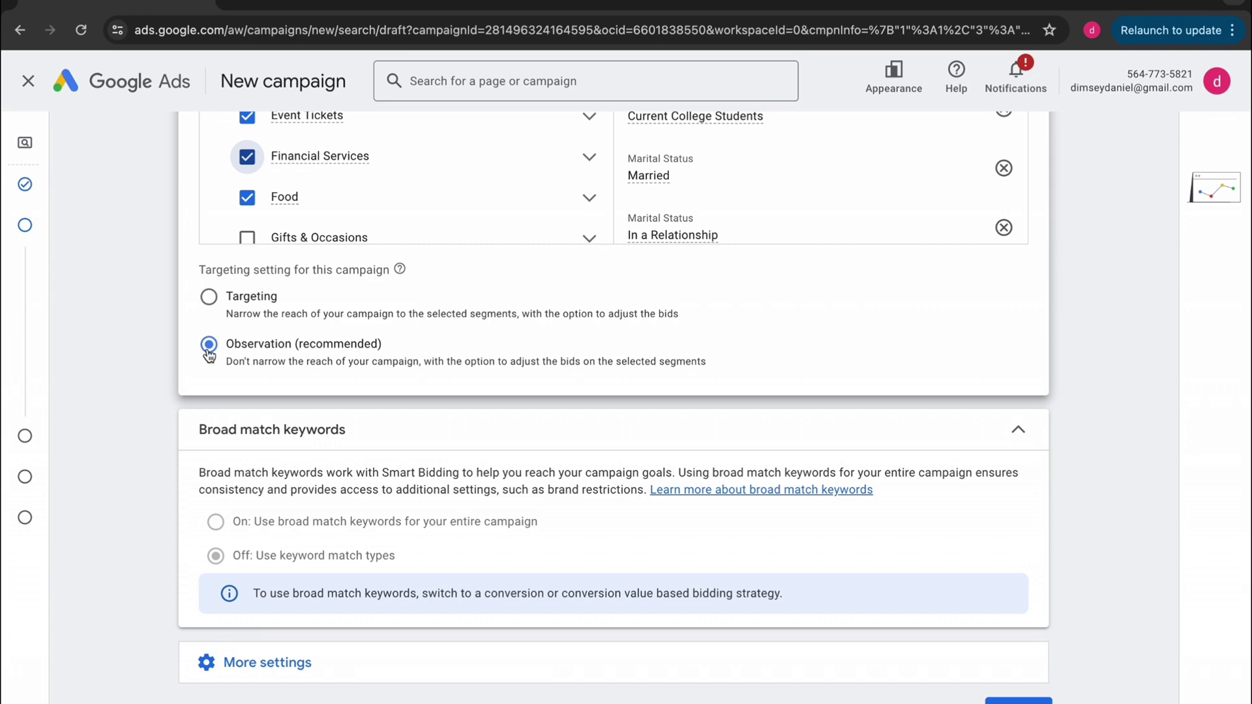
{"action": "left_click_drag", "start_coordinate": [386, 344], "coordinate": [219, 344]}
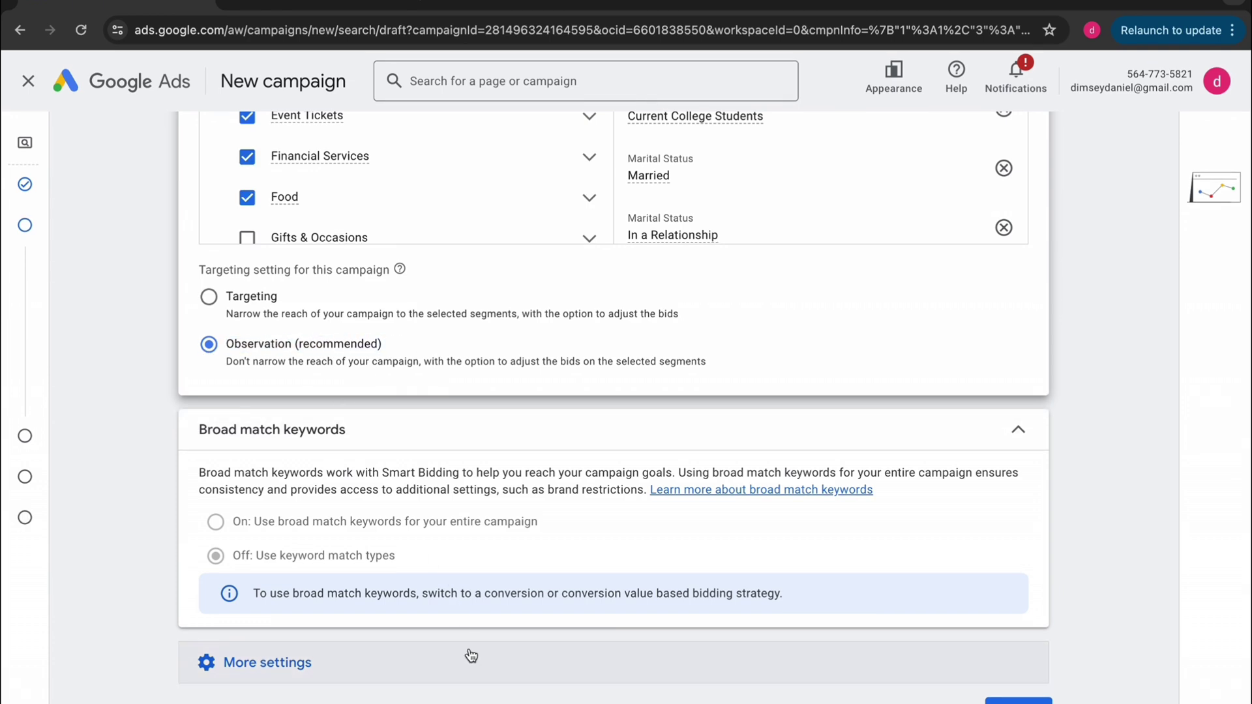
{"action": "left_click", "coordinate": [470, 663]}
{"action": "scroll", "coordinate": [470, 663], "scroll_direction": "down", "scroll_amount": 3}
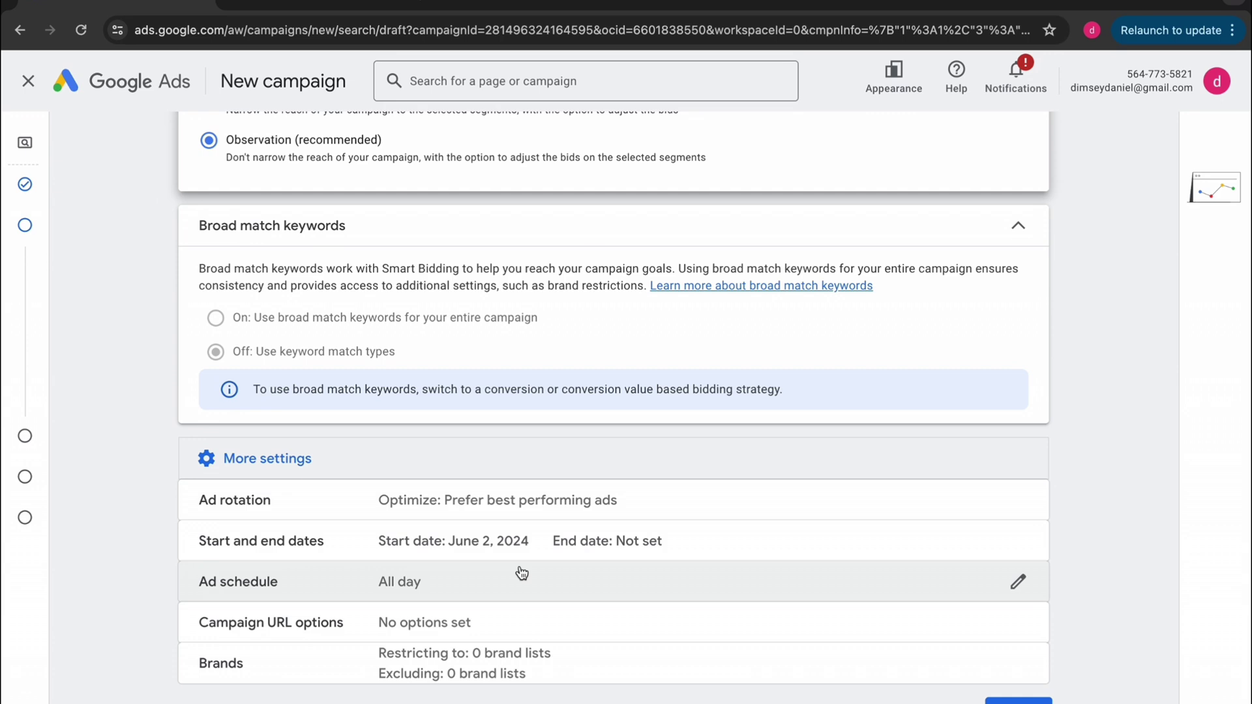
- Set the ad schedule to Mondays - Fridays, 07:00 to 18:00
{"action": "left_click", "coordinate": [1018, 581]}
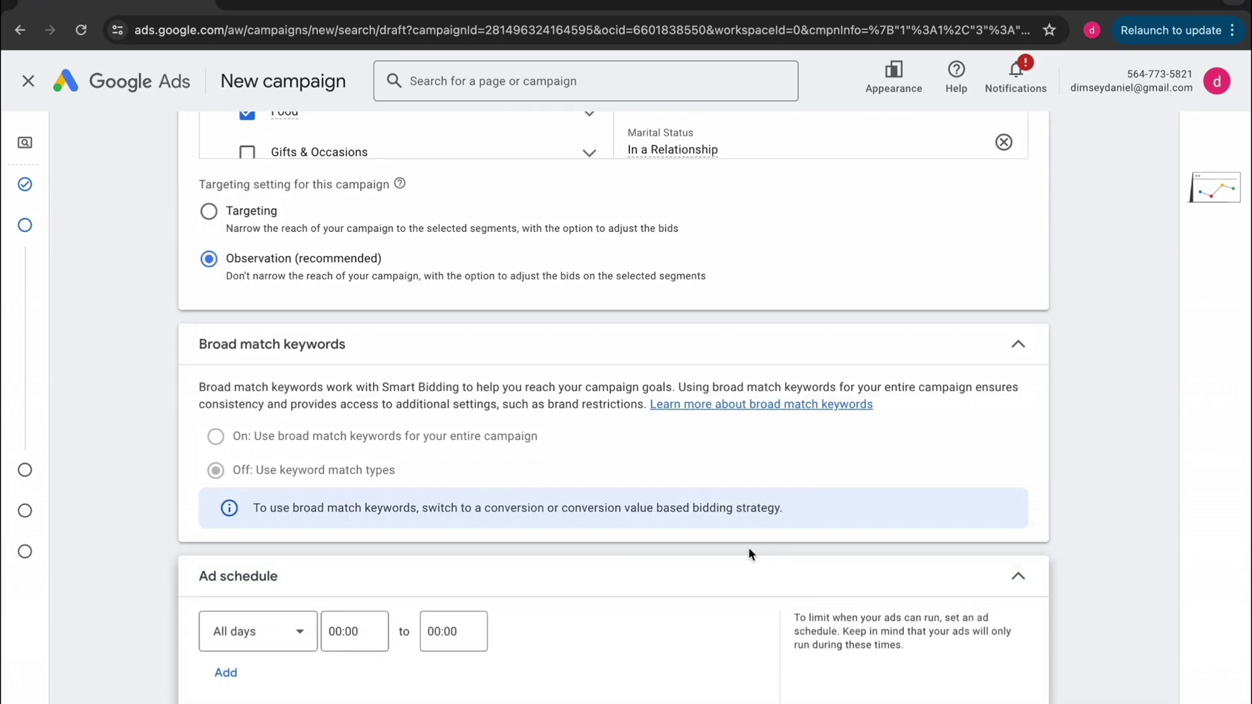
{"action": "scroll", "coordinate": [507, 636], "scroll_direction": "down", "scroll_amount": 2}
{"action": "left_click", "coordinate": [281, 540]}
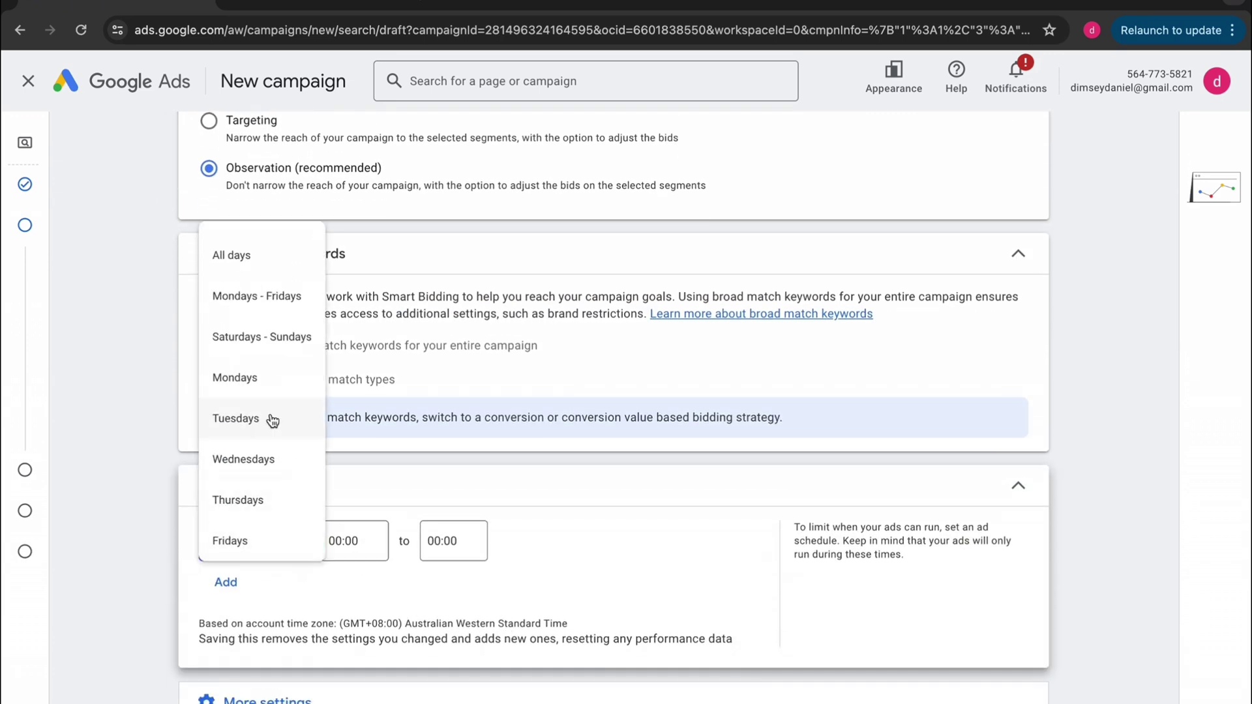
{"action": "left_click", "coordinate": [246, 296]}
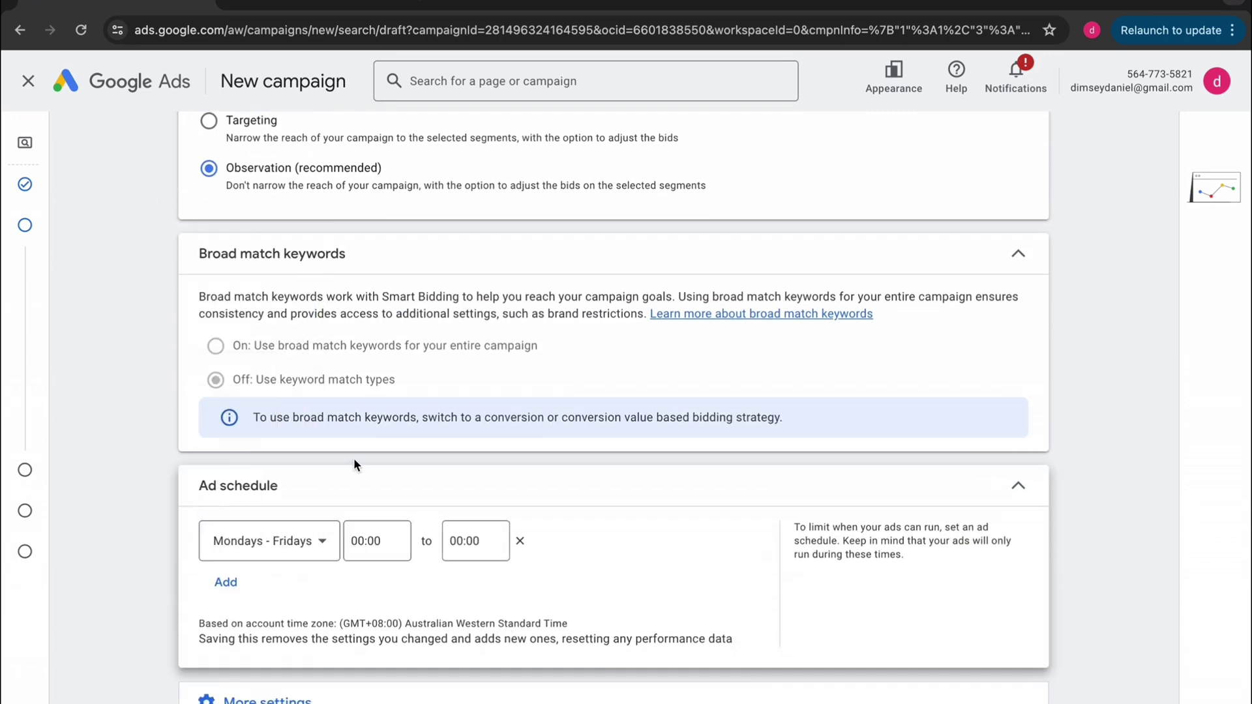
{"action": "left_click", "coordinate": [384, 523]}
{"action": "left_click", "coordinate": [376, 391]}
{"action": "scroll", "coordinate": [648, 671], "scroll_direction": "down", "scroll_amount": 1}
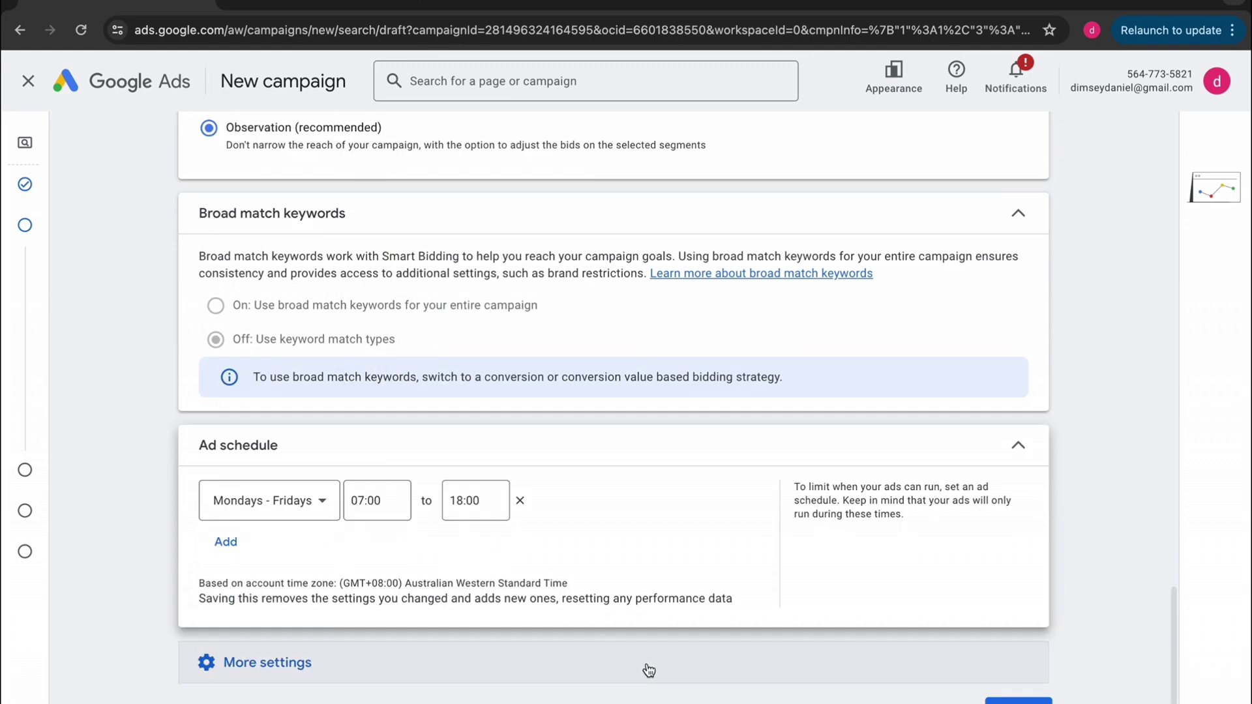
{"action": "scroll", "coordinate": [648, 670], "scroll_direction": "down", "scroll_amount": 4}
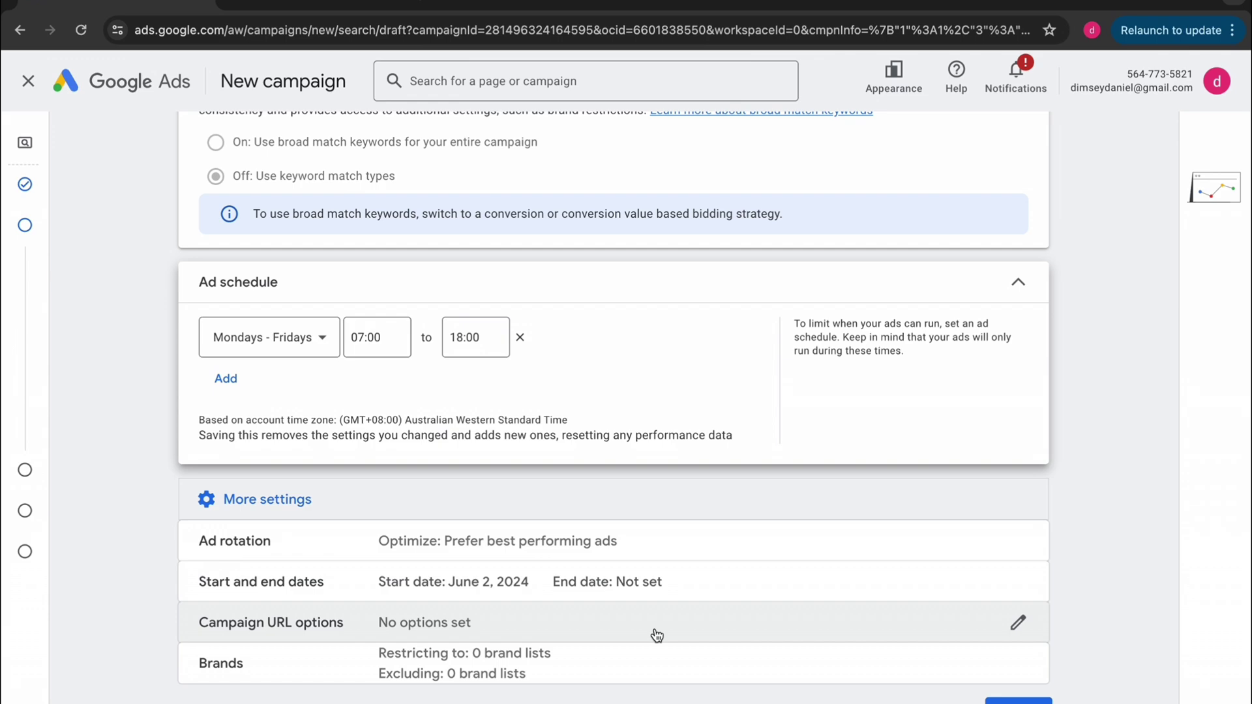
- Move to Keywords and ads, writing the ad without AI and dismissing the keywords guide
{"action": "left_click", "coordinate": [1018, 701]}
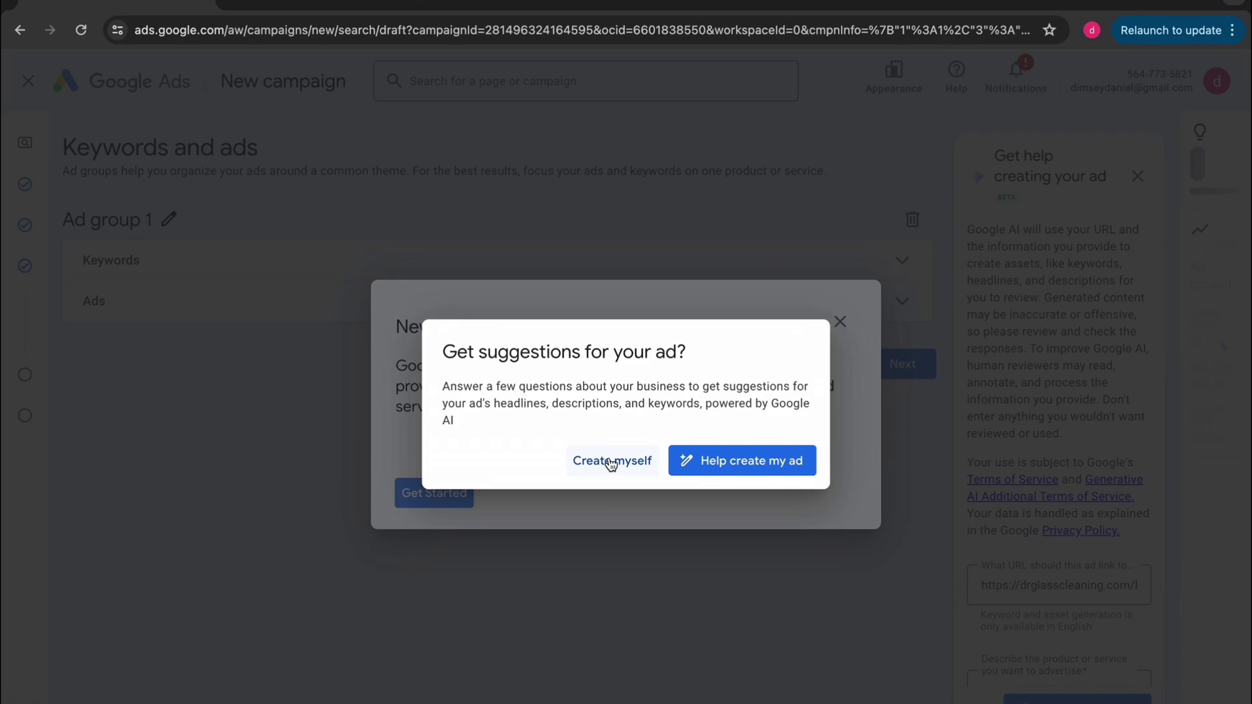
{"action": "left_click", "coordinate": [613, 460]}
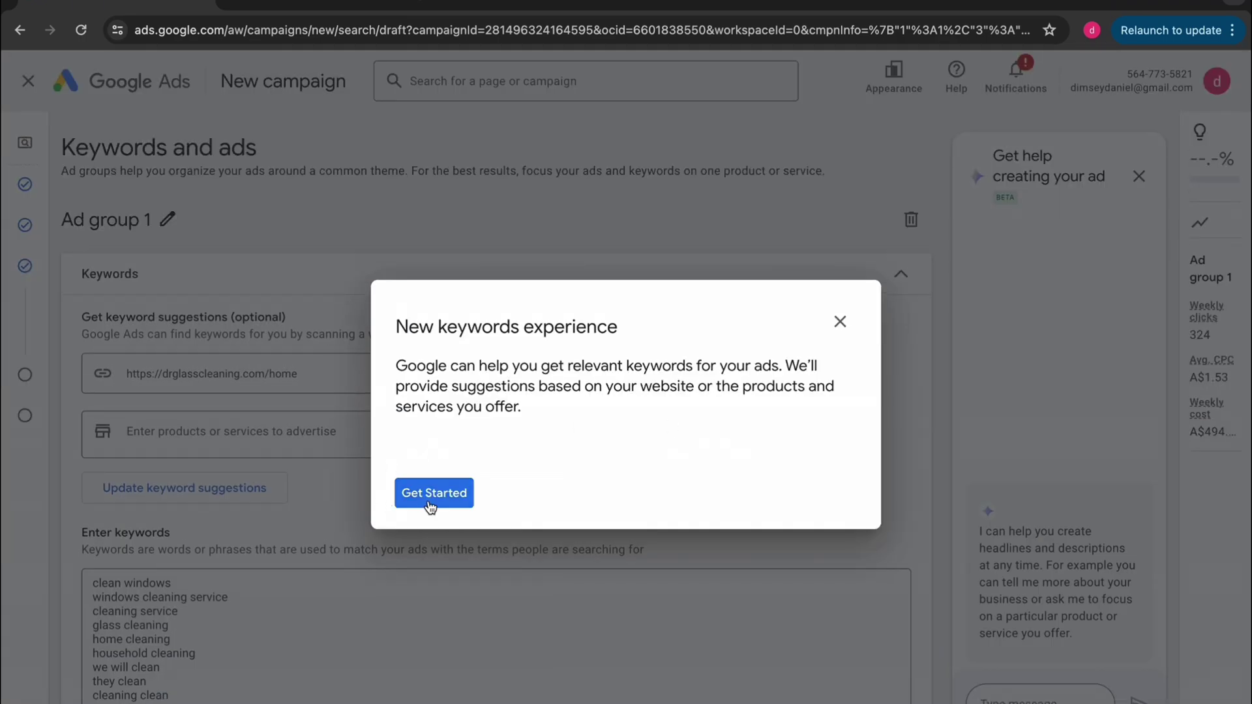
{"action": "left_click", "coordinate": [840, 322]}
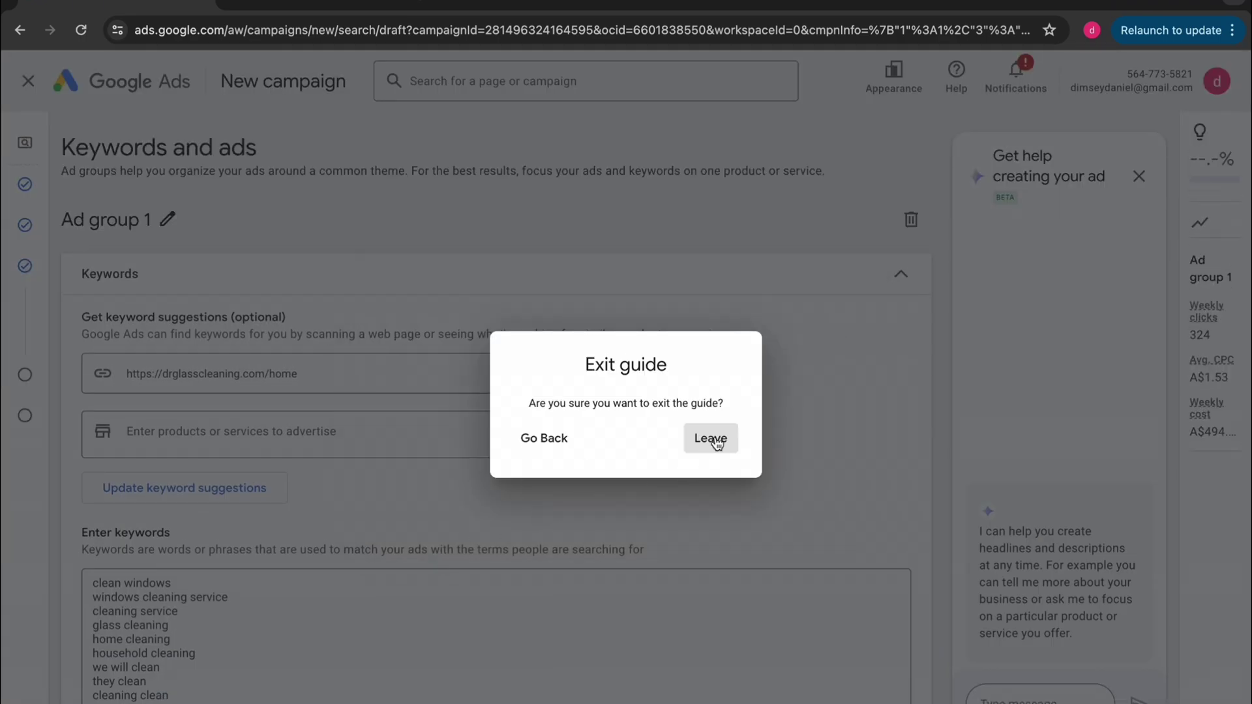
{"action": "left_click", "coordinate": [717, 443]}
- Replace the ten suggested keywords with the phrase-match keyword "Window Cleaning"
{"action": "scroll", "coordinate": [478, 539], "scroll_direction": "down", "scroll_amount": 2}
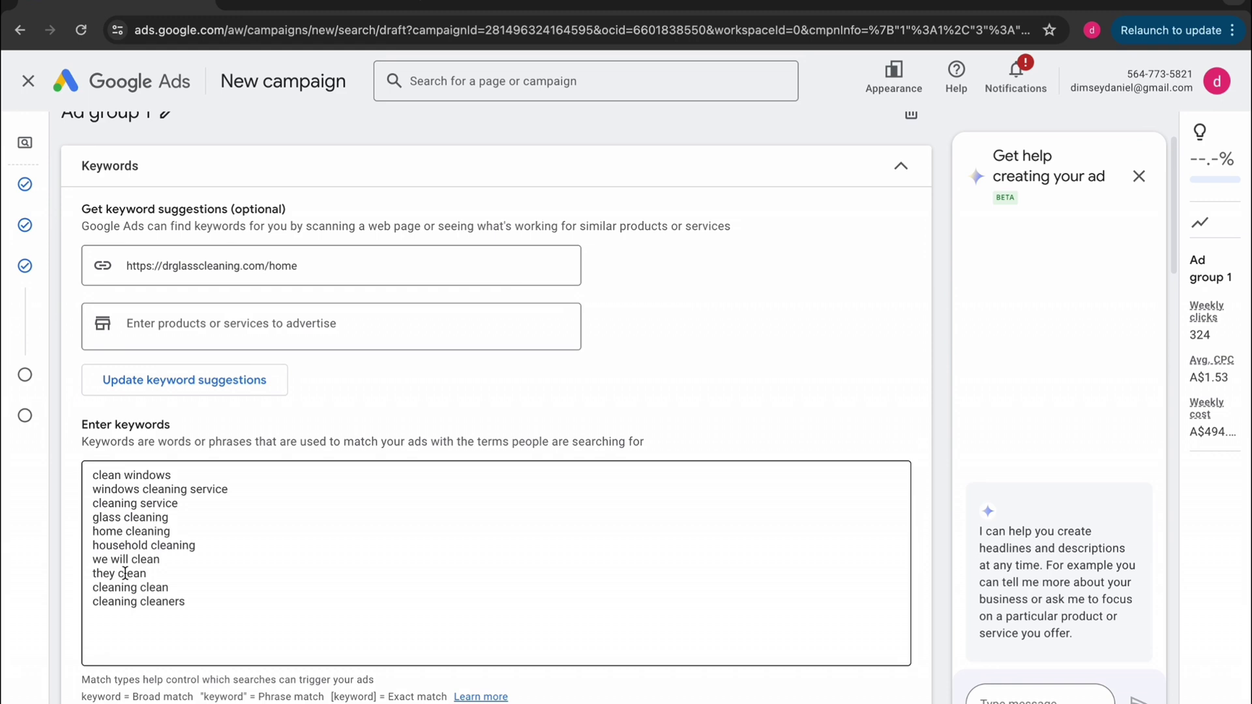
{"action": "left_click_drag", "start_coordinate": [204, 598], "coordinate": [120, 385]}
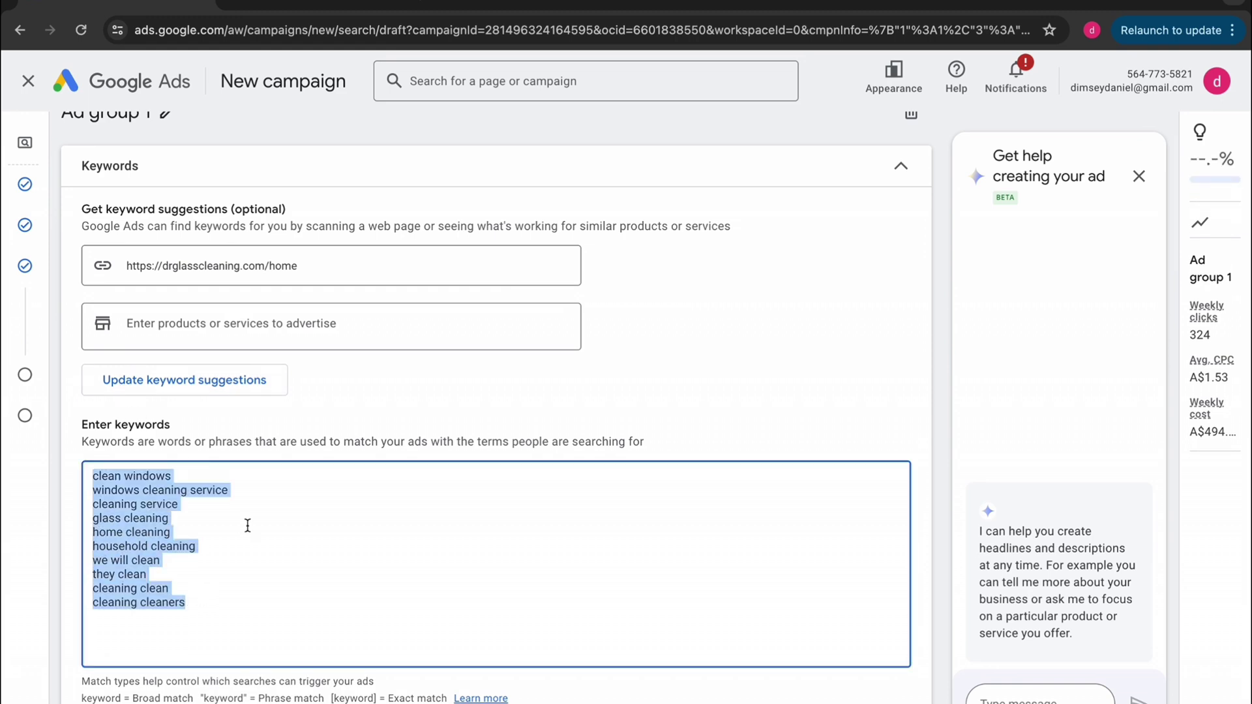
{"action": "key", "text": "BackSpace"}
{"action": "type", "text": "\"Window Cleaning"}
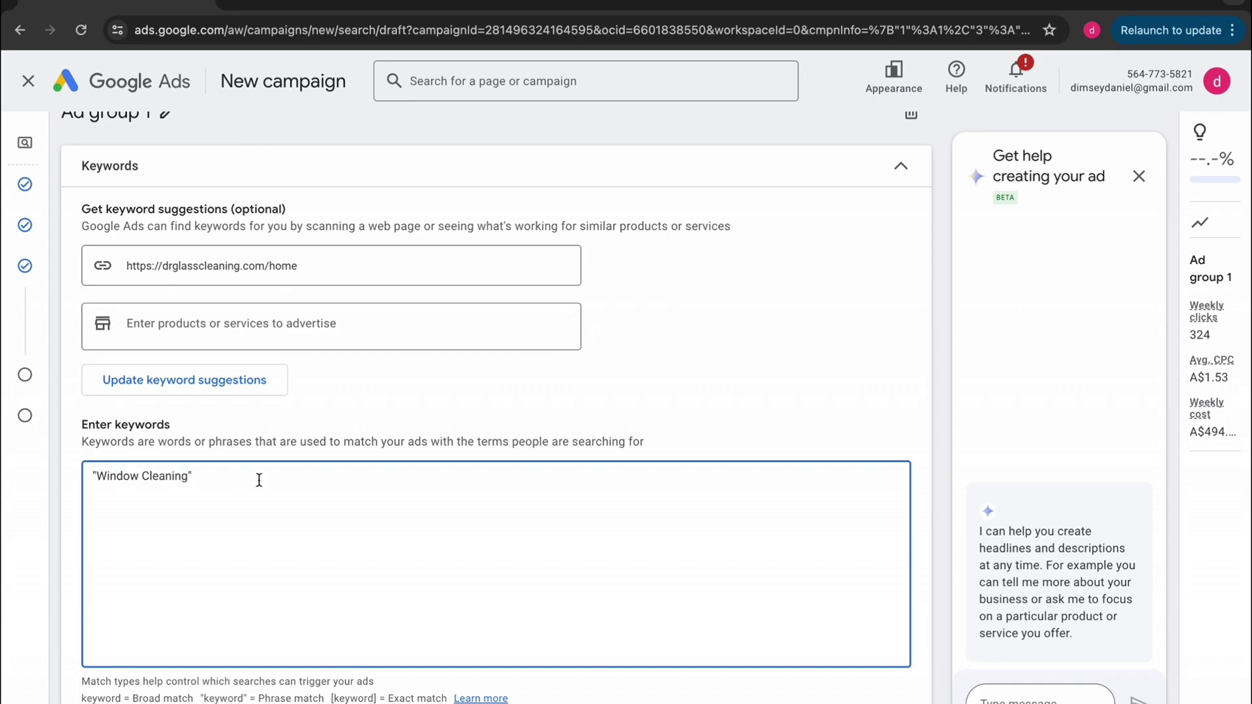
{"action": "scroll", "coordinate": [308, 385], "scroll_direction": "down", "scroll_amount": 8}
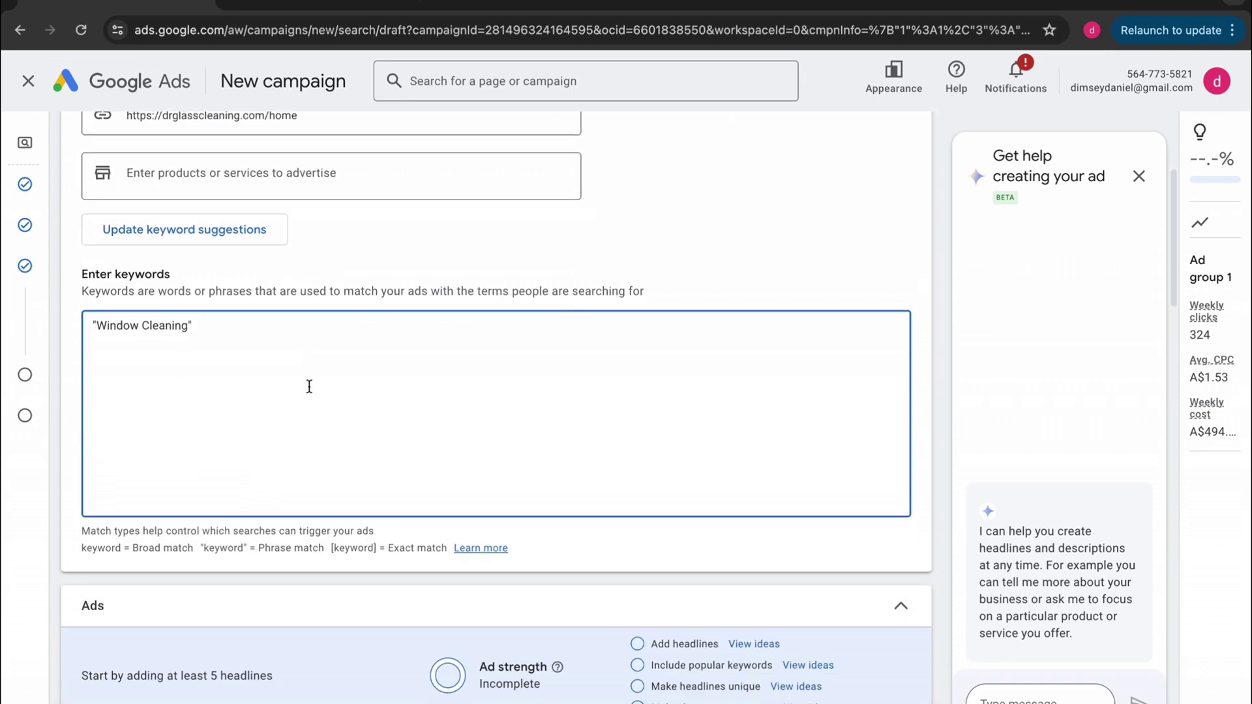
- Set headline 1 to {KeyWord:Window Cleaning} in title case with default text 'Window Cleaning'
{"action": "scroll", "coordinate": [286, 525], "scroll_direction": "down", "scroll_amount": 10}
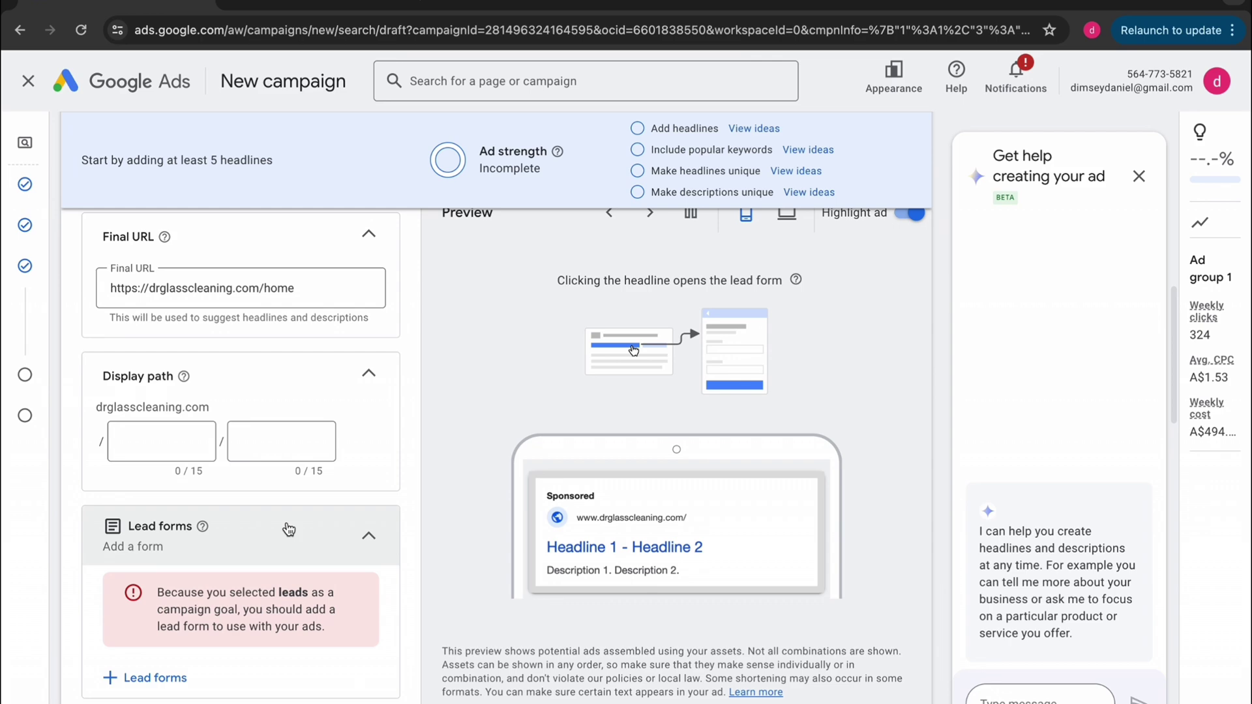
{"action": "scroll", "coordinate": [287, 519], "scroll_direction": "down", "scroll_amount": 12}
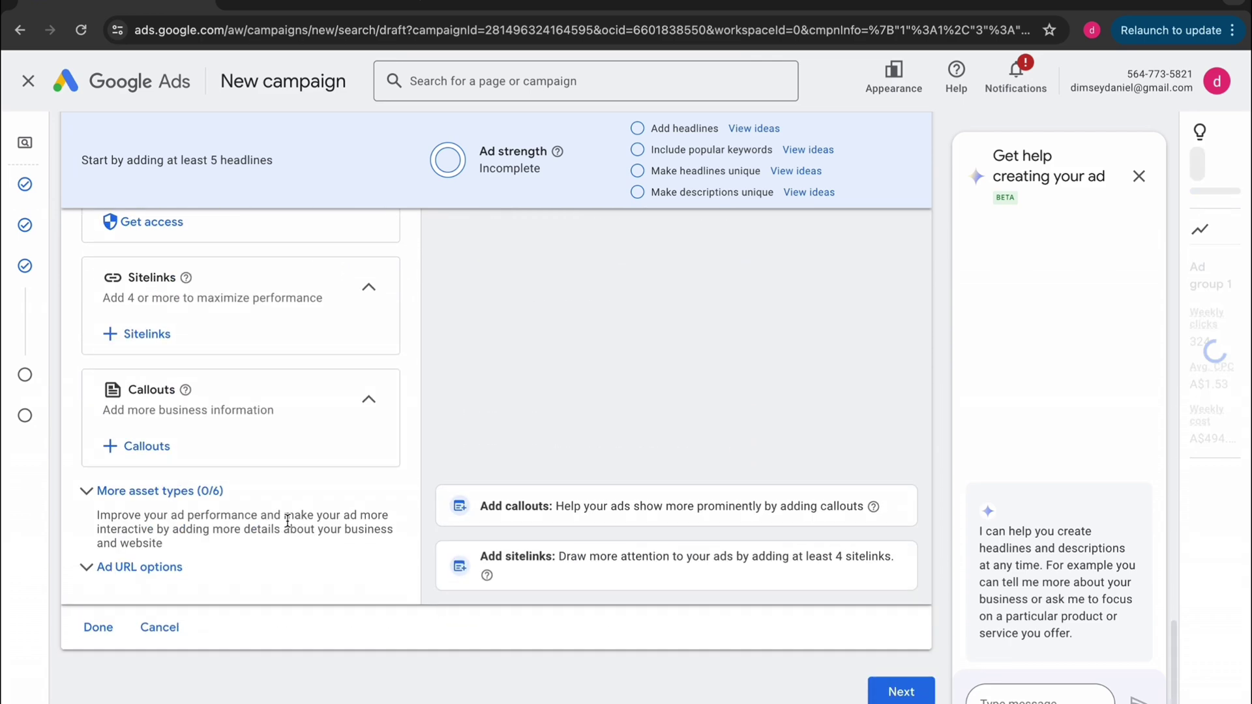
{"action": "scroll", "coordinate": [287, 519], "scroll_direction": "up", "scroll_amount": 9}
{"action": "left_click", "coordinate": [199, 574]}
{"action": "scroll", "coordinate": [210, 558], "scroll_direction": "up", "scroll_amount": 5}
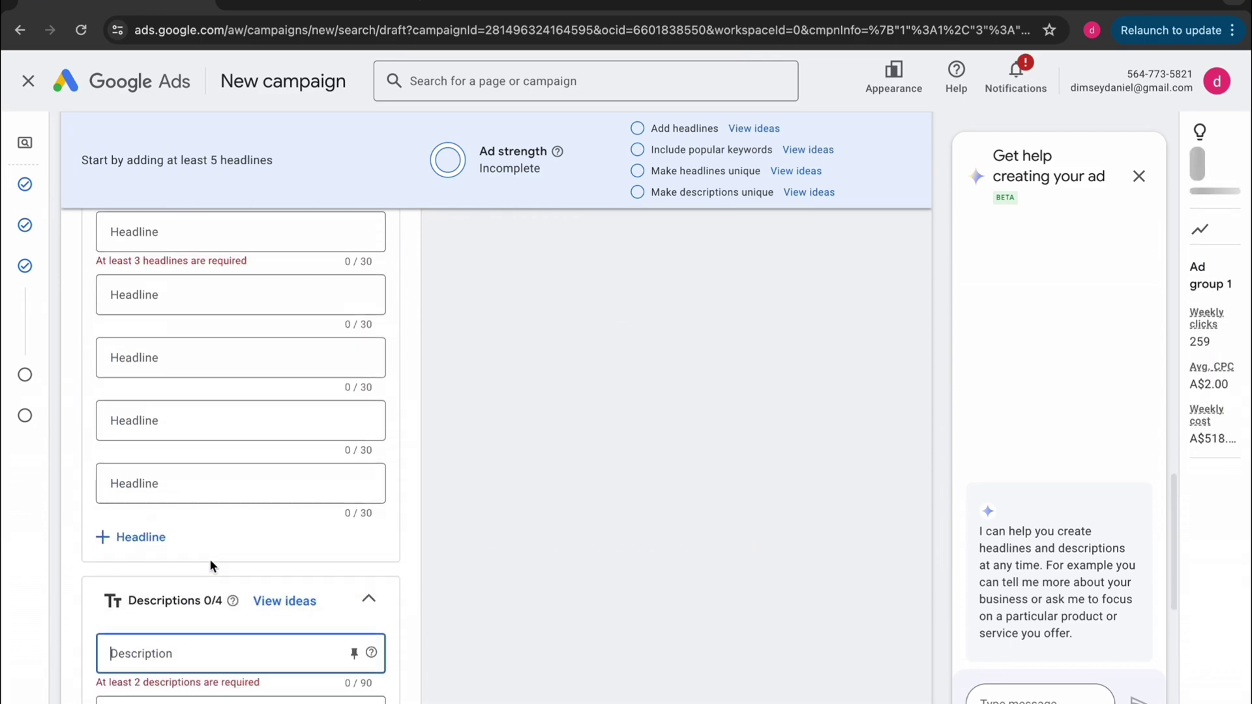
{"action": "left_click", "coordinate": [226, 425]}
{"action": "type", "text": "{"}
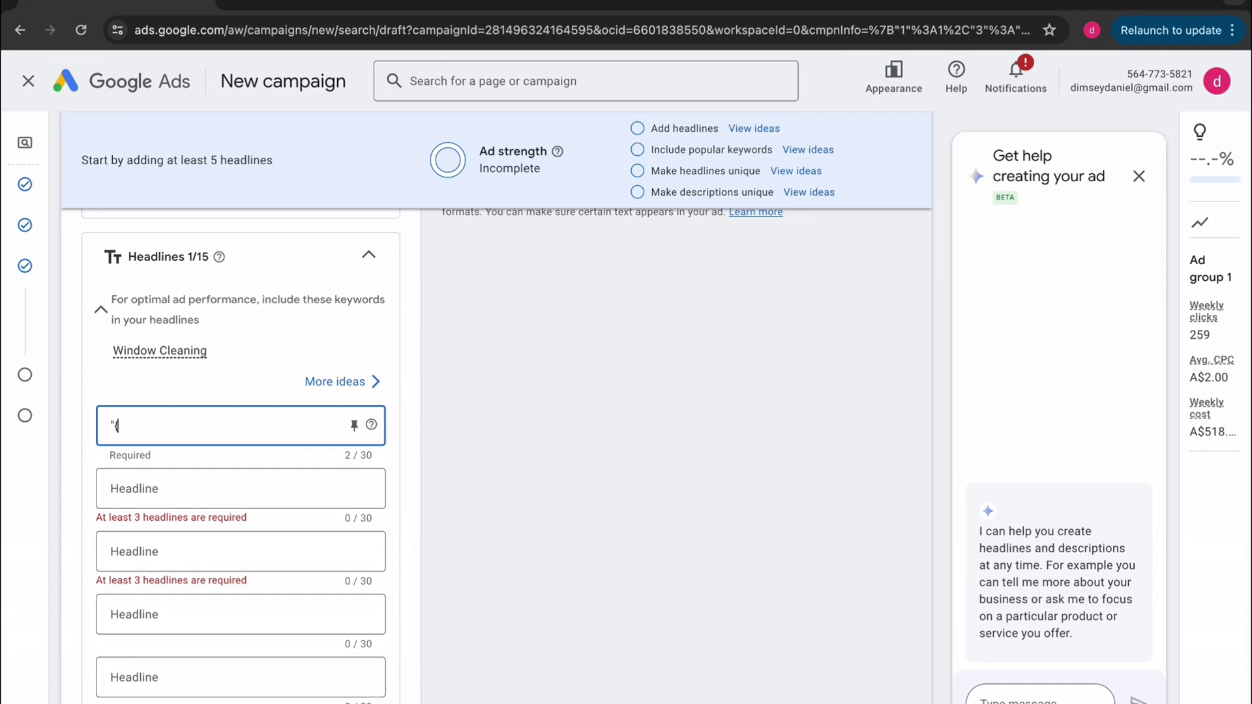
{"action": "left_click", "coordinate": [282, 486]}
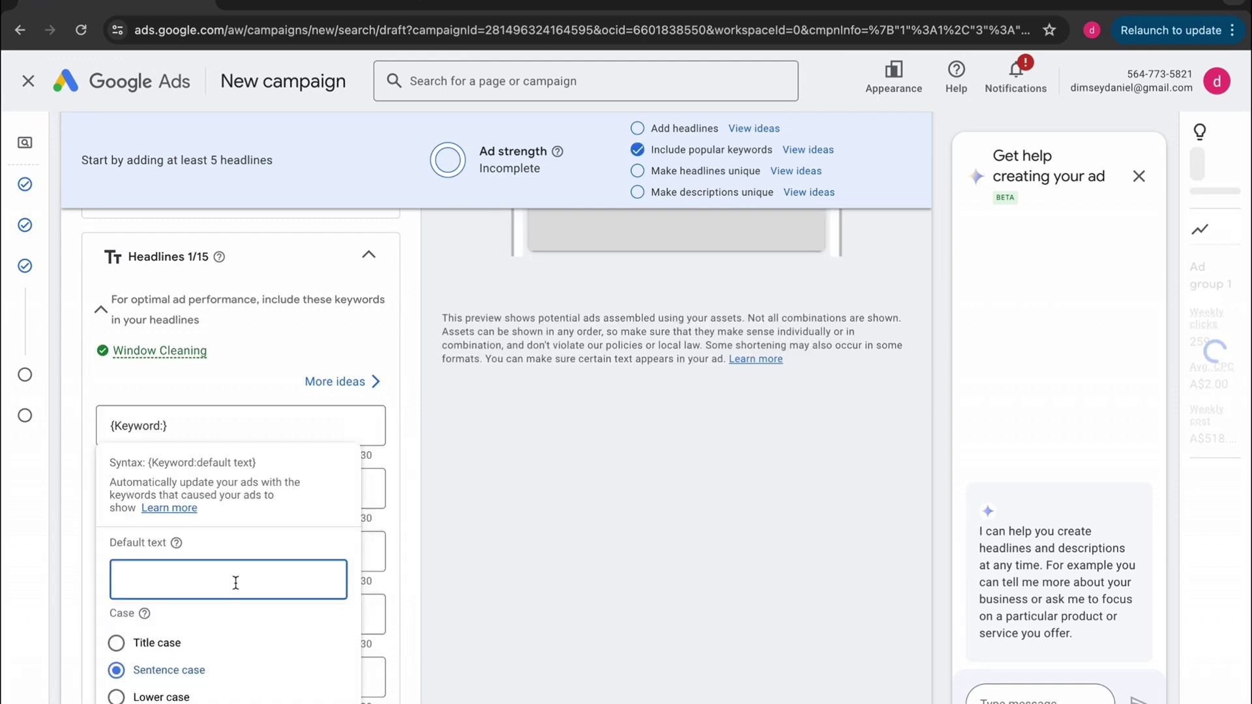
{"action": "left_click", "coordinate": [195, 645]}
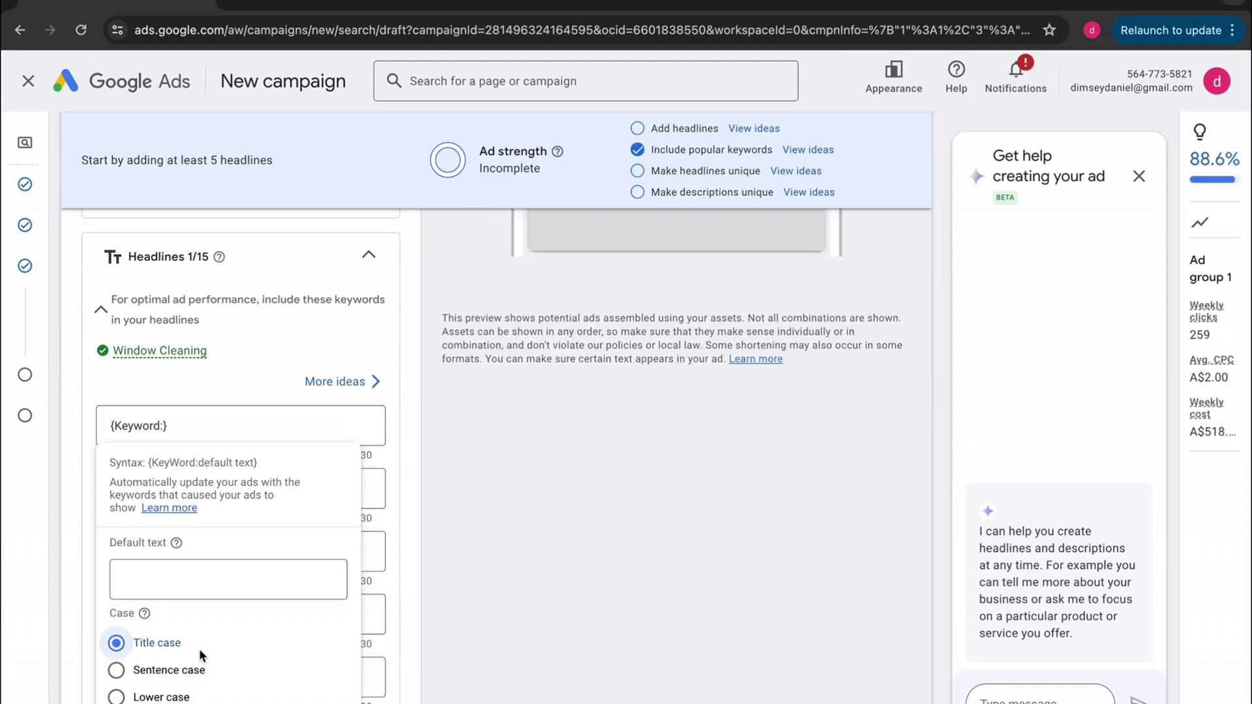
{"action": "left_click", "coordinate": [199, 582]}
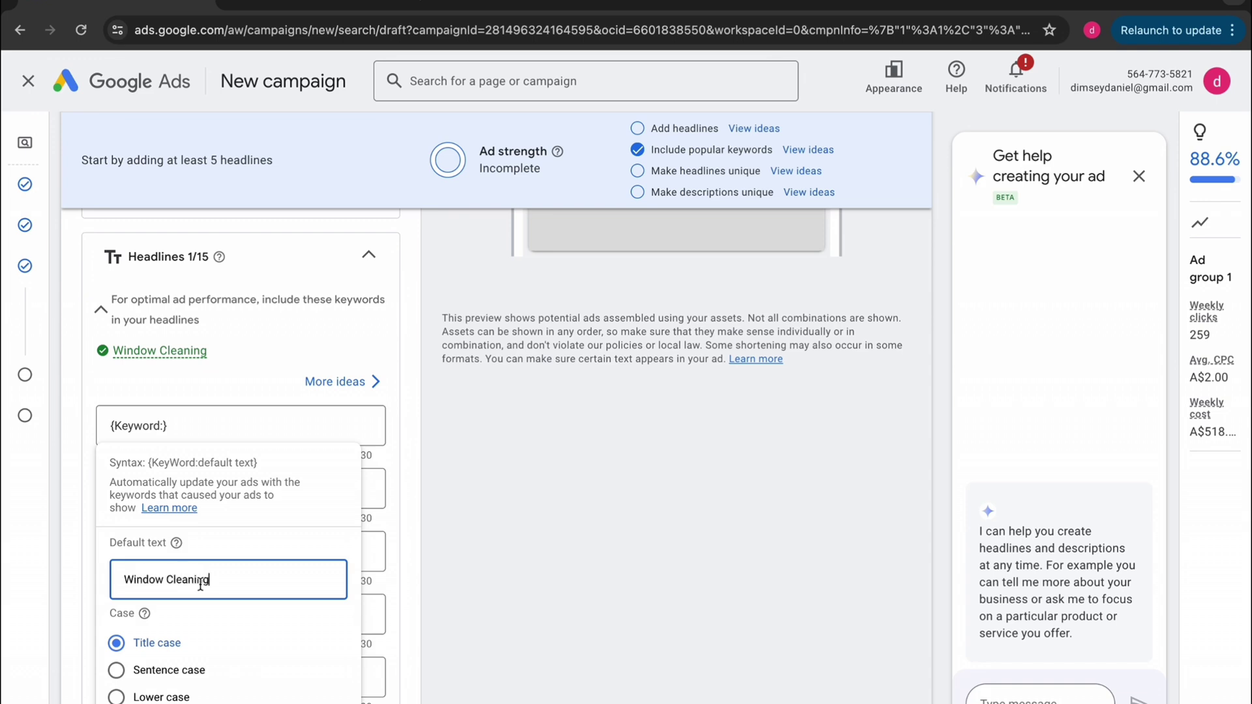
{"action": "type", "text": "Window Cleaning"}
{"action": "key", "text": "Return"}
{"action": "scroll", "coordinate": [197, 389], "scroll_direction": "down", "scroll_amount": 1}
- Add headlines 'Local Window Cleaner Near You', 'Residential Window Cleaning' (spelling fixed) and a 'Get Your' call headline
{"action": "left_click", "coordinate": [197, 421]}
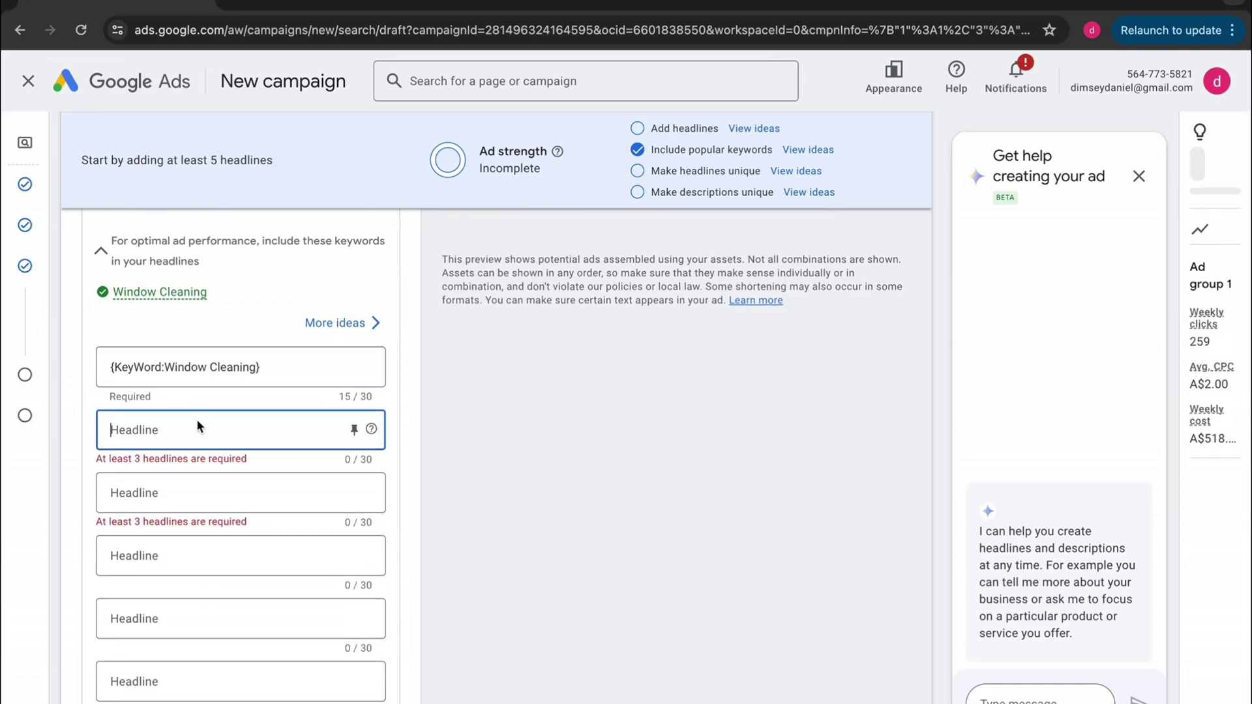
{"action": "type", "text": "Local window"}
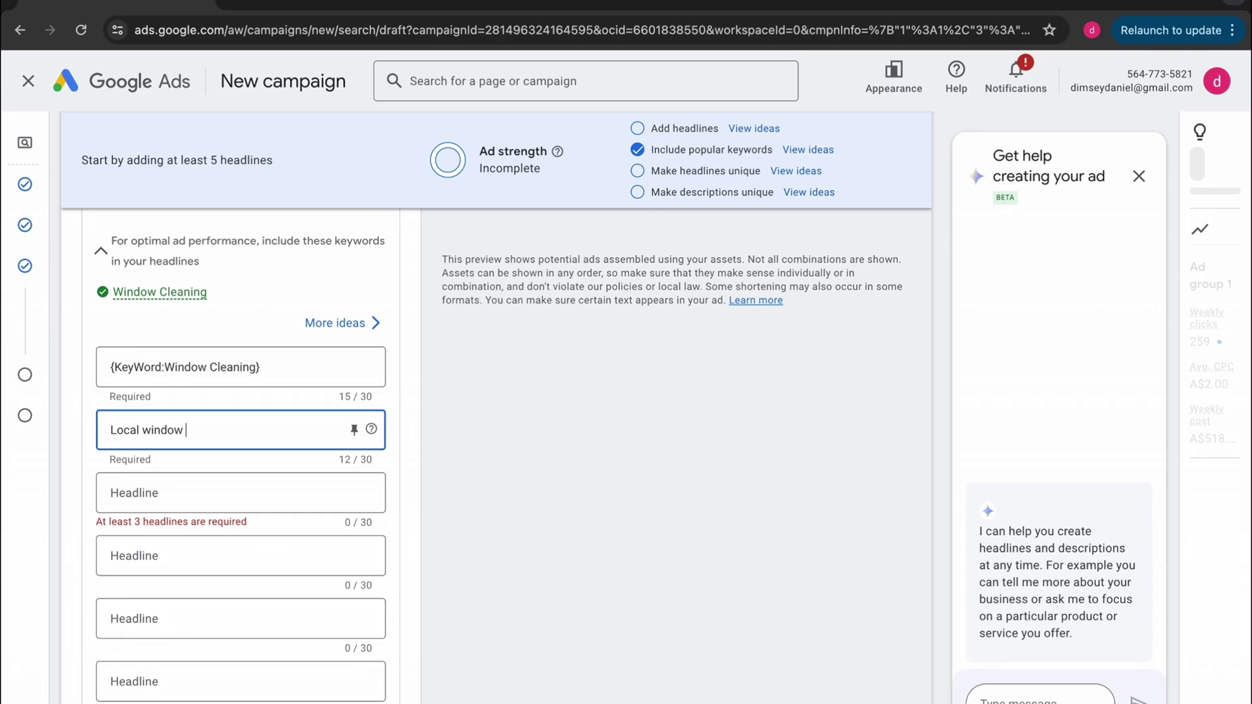
{"action": "key", "text": "BackSpace"}
{"action": "key", "text": "BackSpace"}
{"action": "key", "text": "BackSpace"}
{"action": "key", "text": "BackSpace"}
{"action": "key", "text": "BackSpace"}
{"action": "key", "text": "BackSpace"}
{"action": "key", "text": "BackSpace"}
{"action": "type", "text": "Win"}
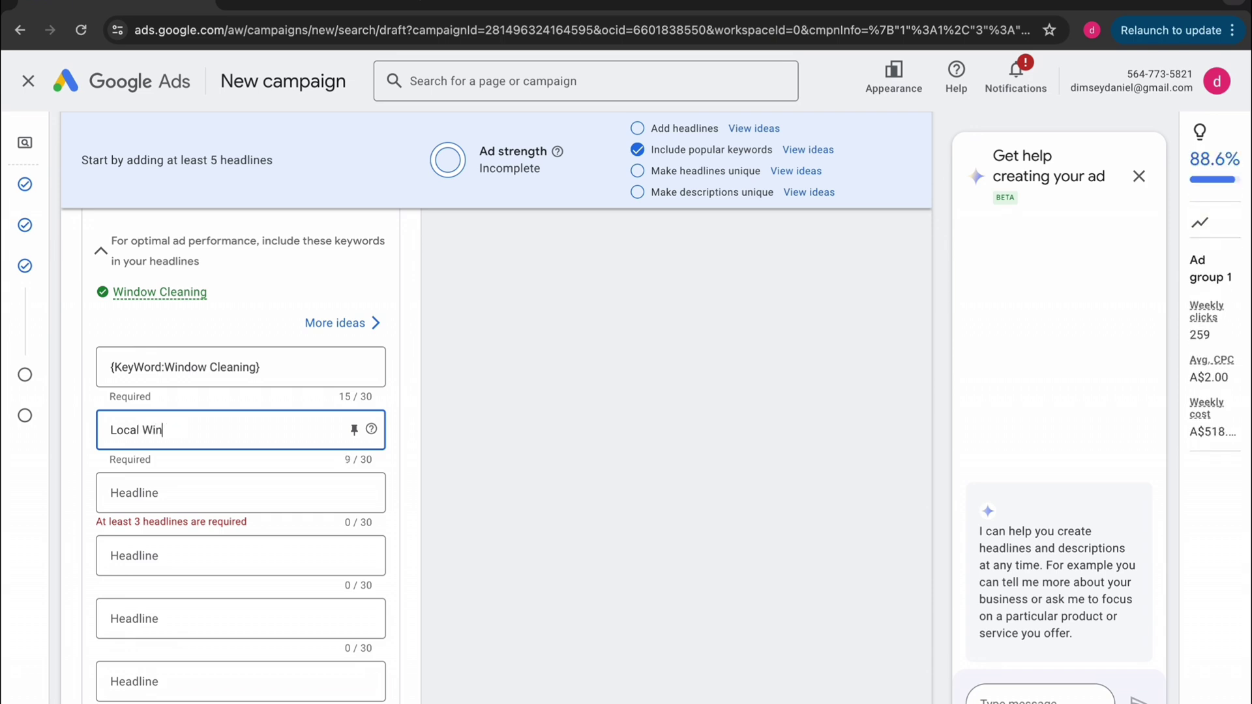
{"action": "type", "text": "dow Cleaner Near You"}
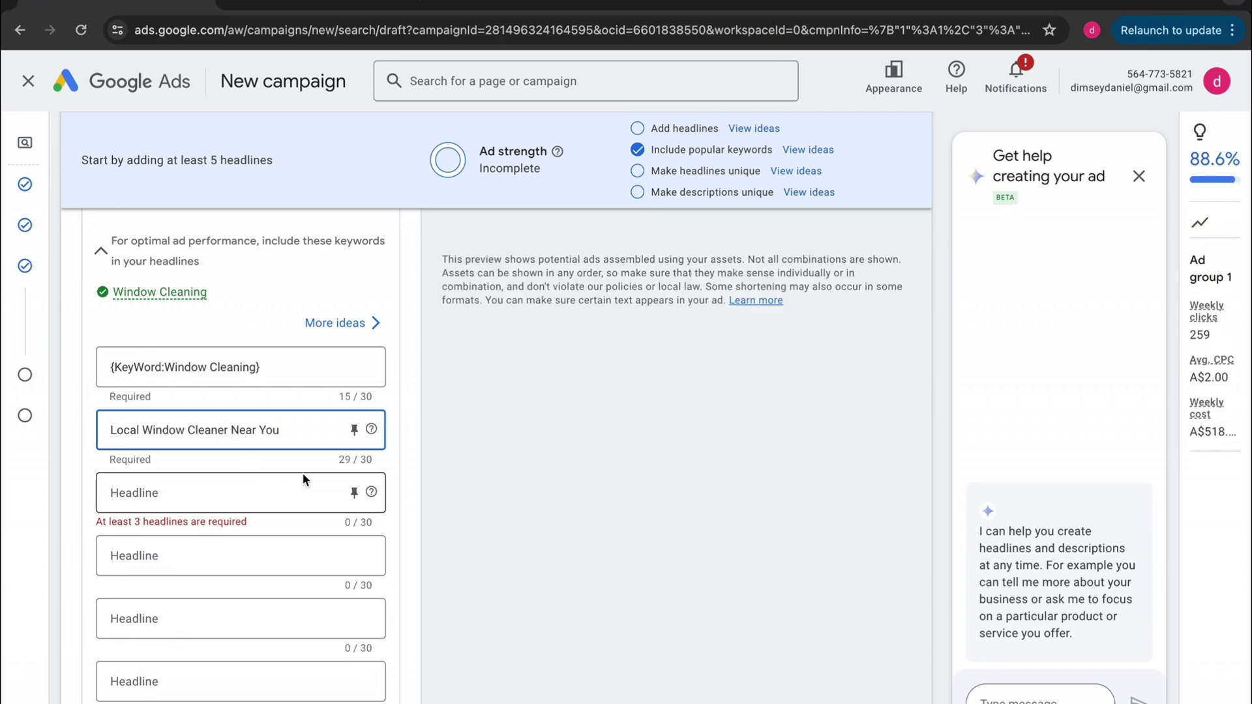
{"action": "left_click", "coordinate": [281, 506]}
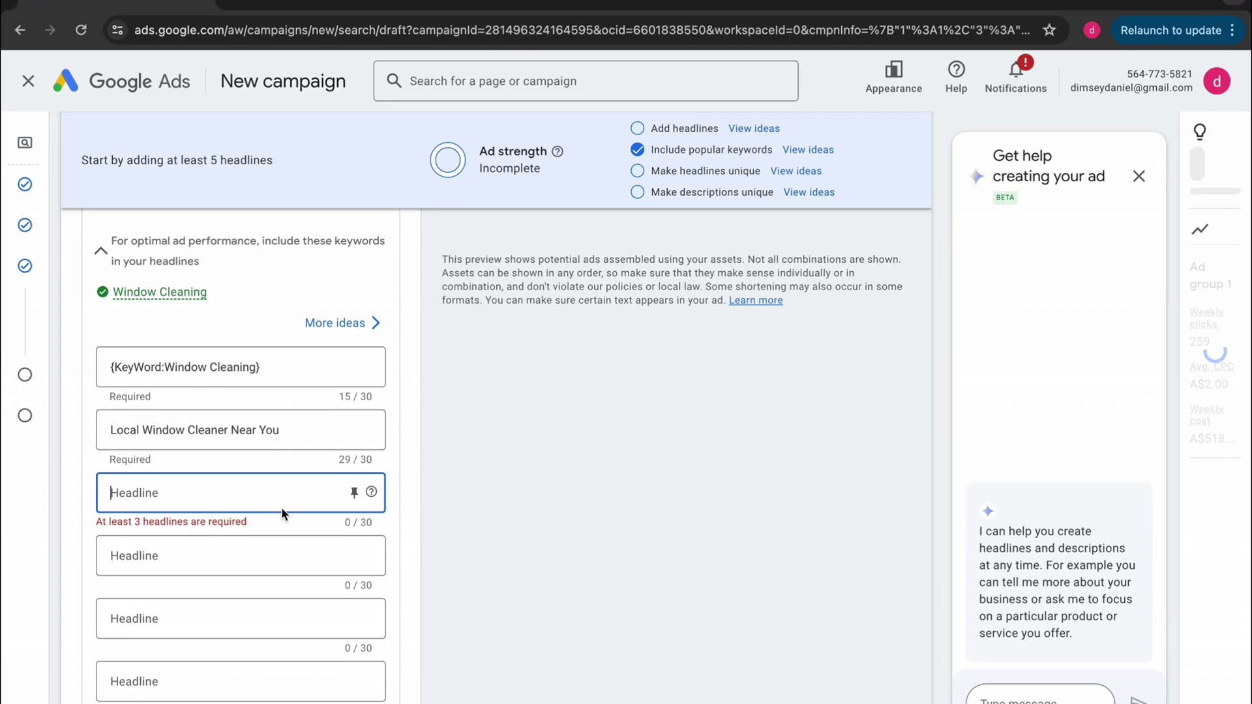
{"action": "type", "text": "Restidential"}
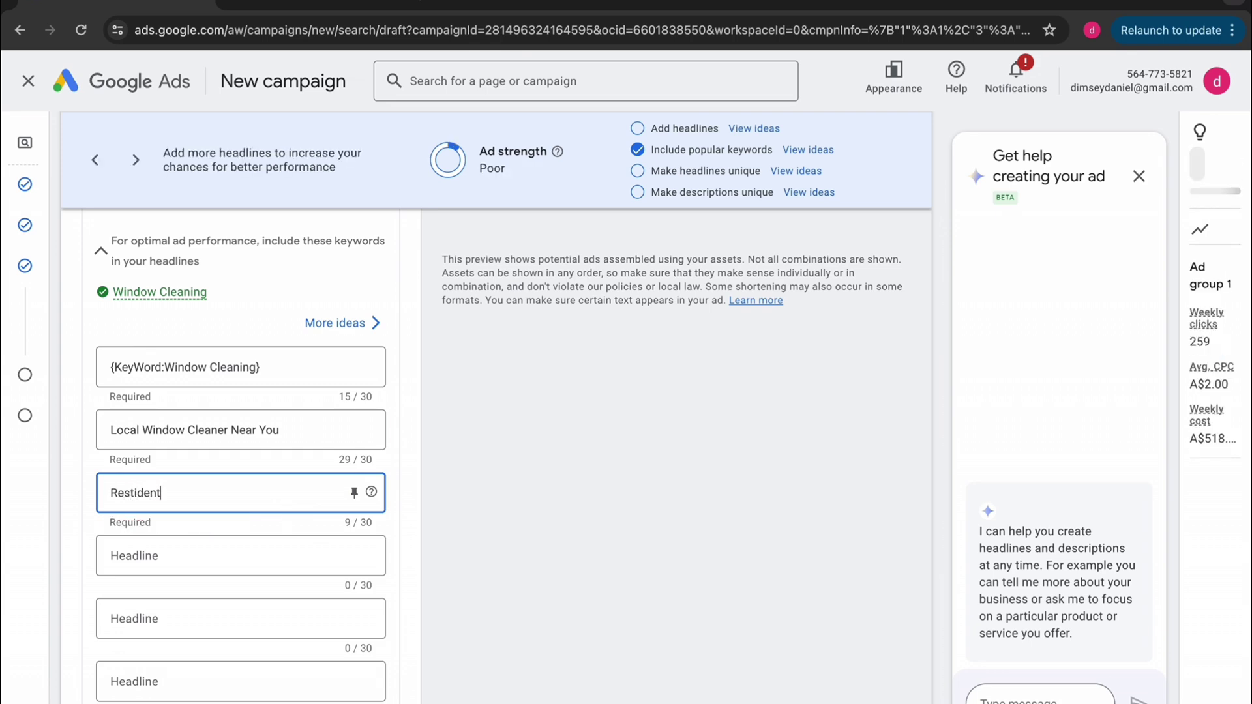
{"action": "right_click", "coordinate": [146, 496]}
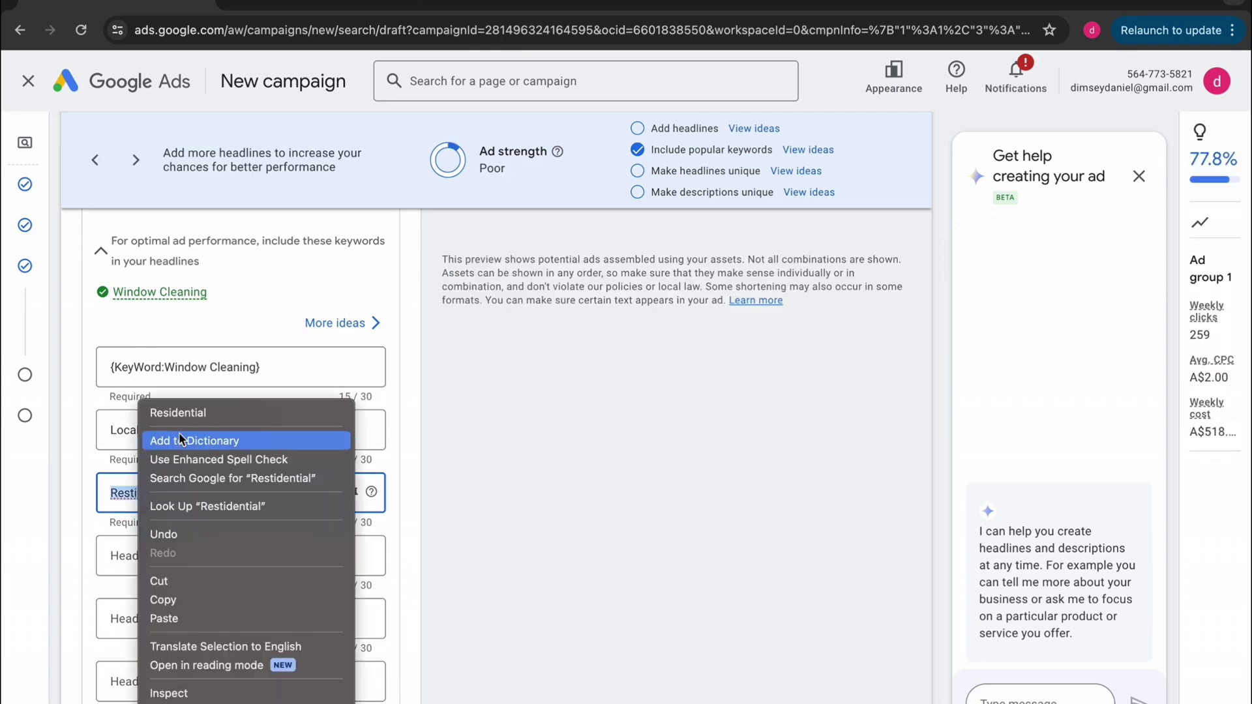
{"action": "left_click", "coordinate": [195, 410]}
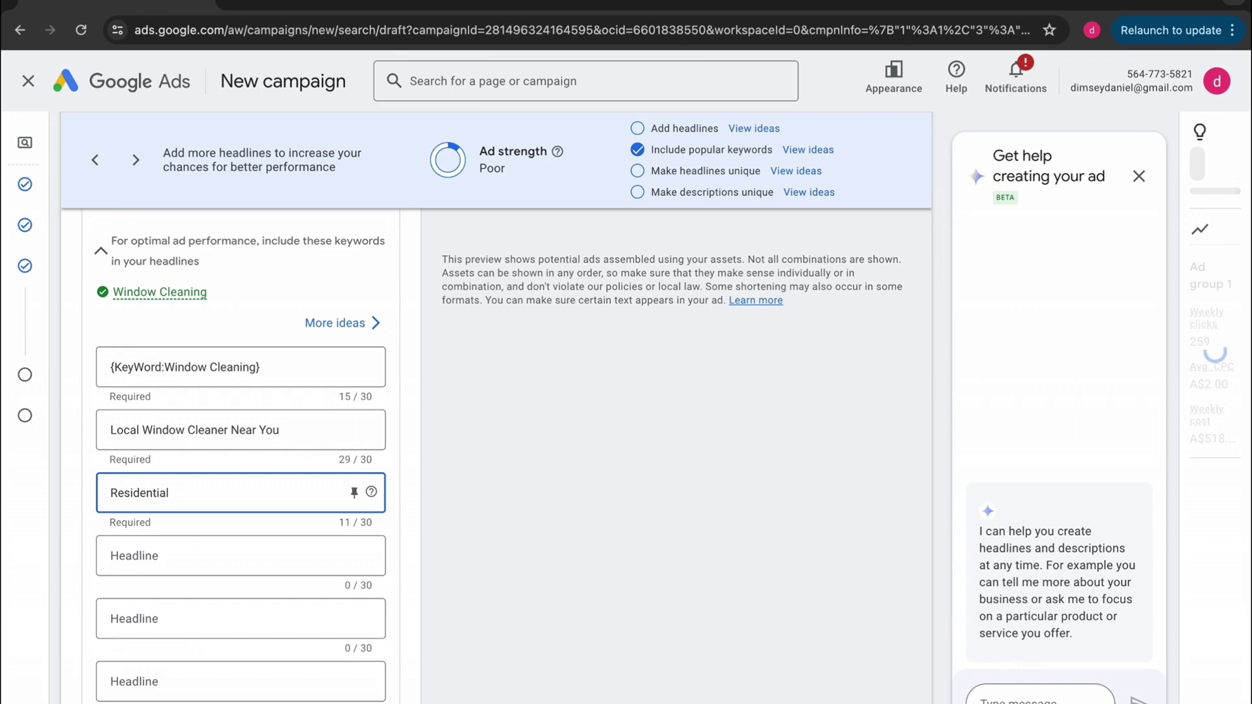
{"action": "type", "text": "Window Cleaning"}
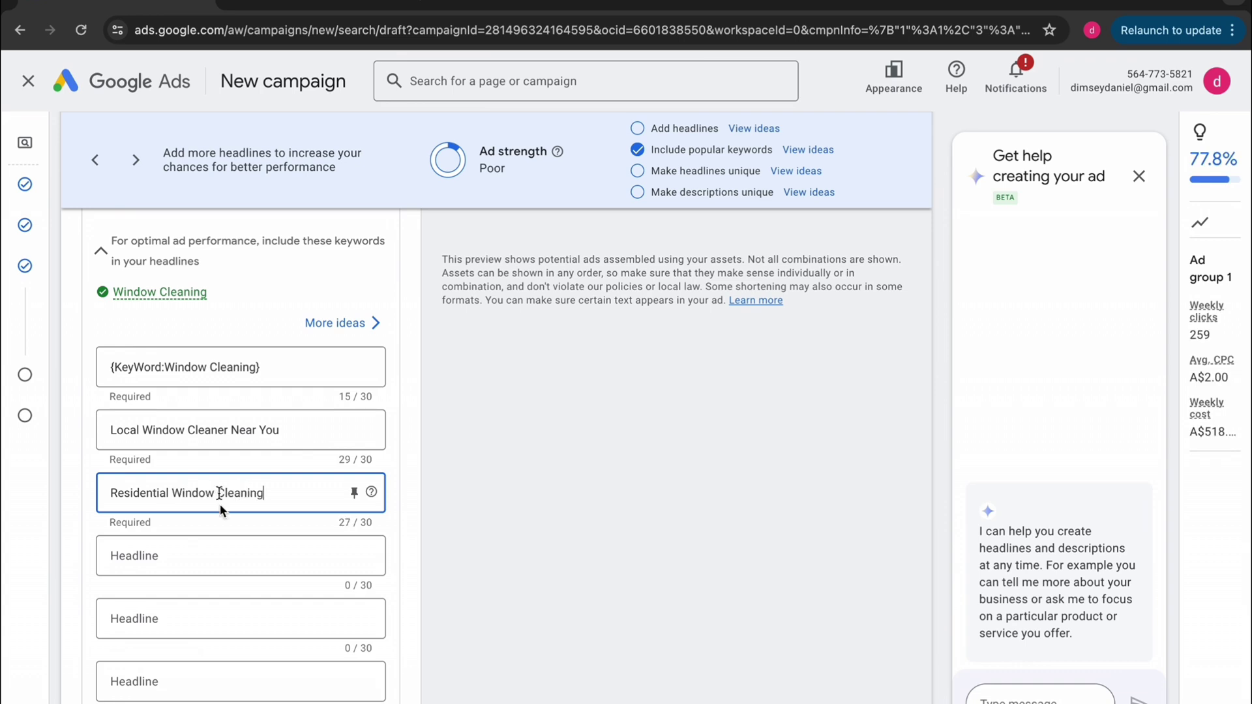
{"action": "left_click", "coordinate": [246, 556]}
{"action": "type", "text": "Get Yo"}
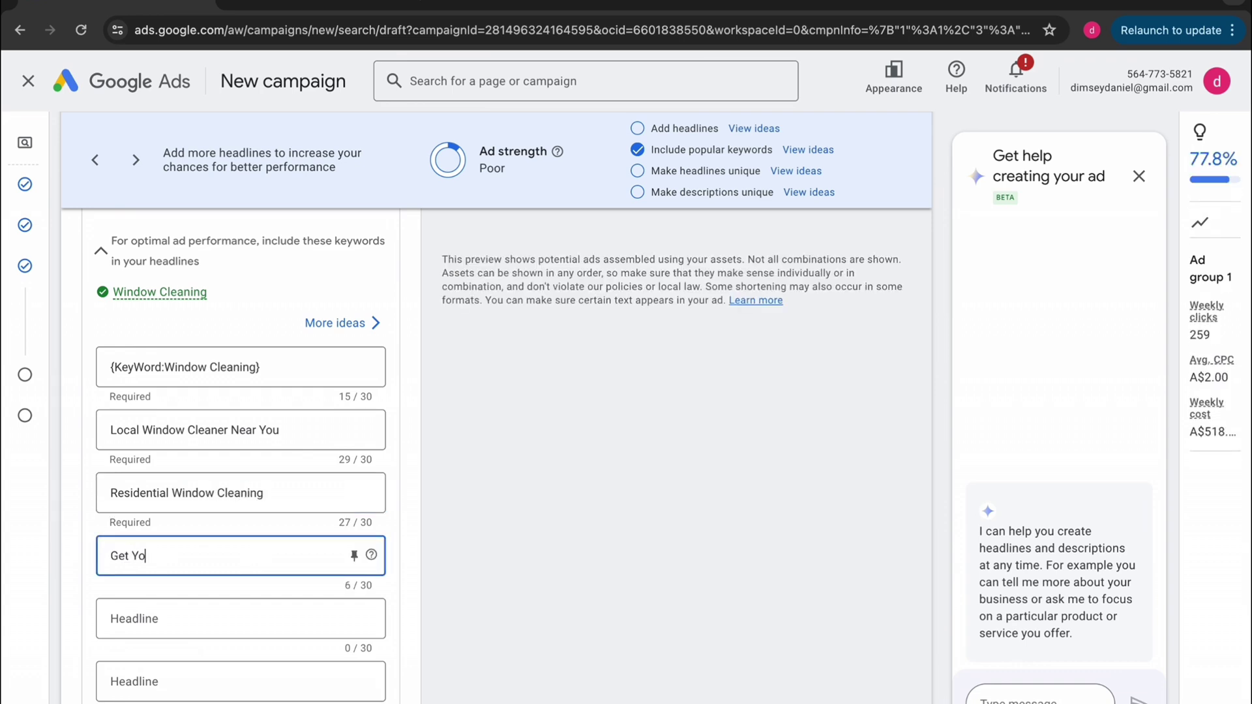
{"action": "type", "text": "urt"}
- Pin the keyword headline to position 1, the call headline to 3, and Residential Window Cleaning to 2
{"action": "scroll", "coordinate": [307, 596], "scroll_direction": "up", "scroll_amount": 3}
{"action": "left_click", "coordinate": [354, 571]}
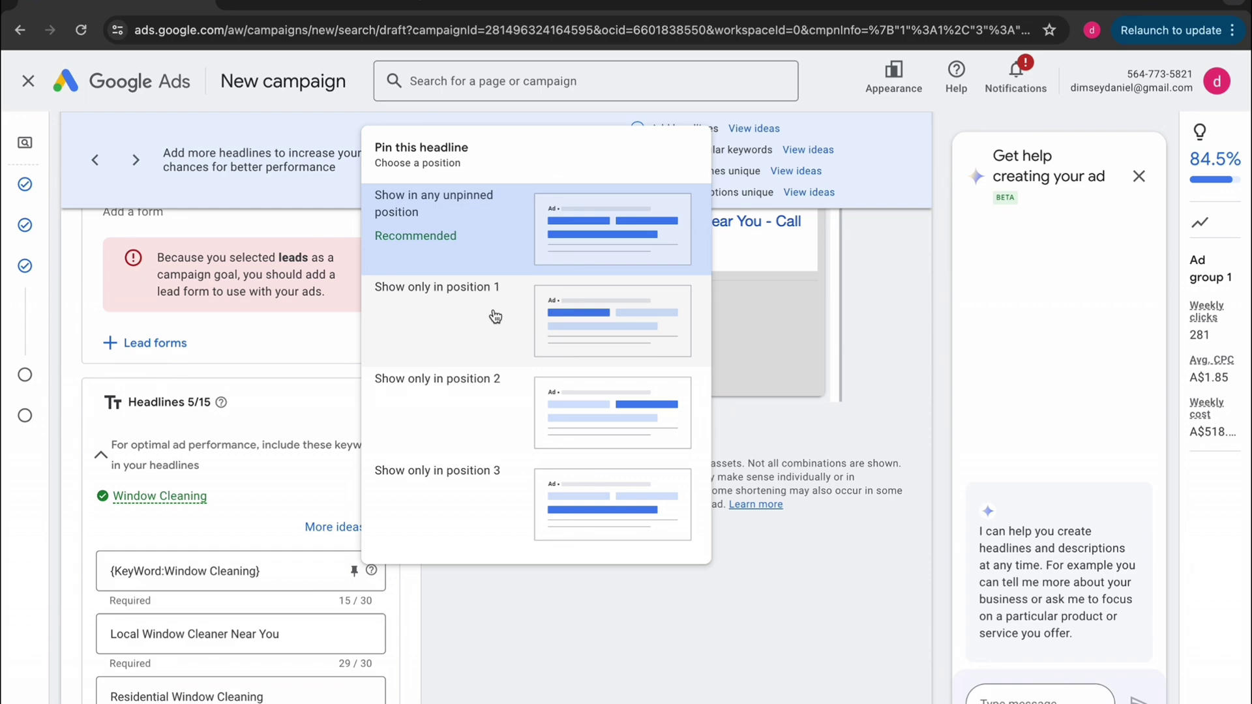
{"action": "left_click", "coordinate": [495, 316]}
{"action": "scroll", "coordinate": [303, 644], "scroll_direction": "down", "scroll_amount": 3}
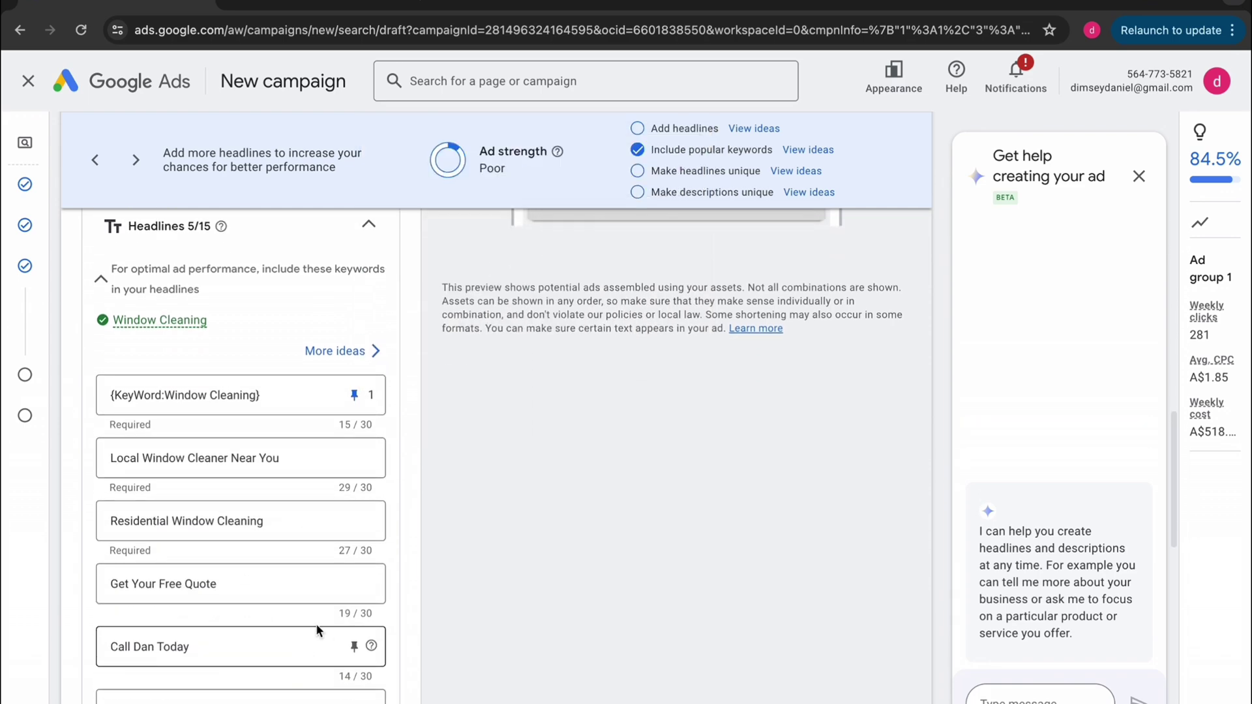
{"action": "left_click", "coordinate": [353, 655]}
{"action": "left_click", "coordinate": [439, 584]}
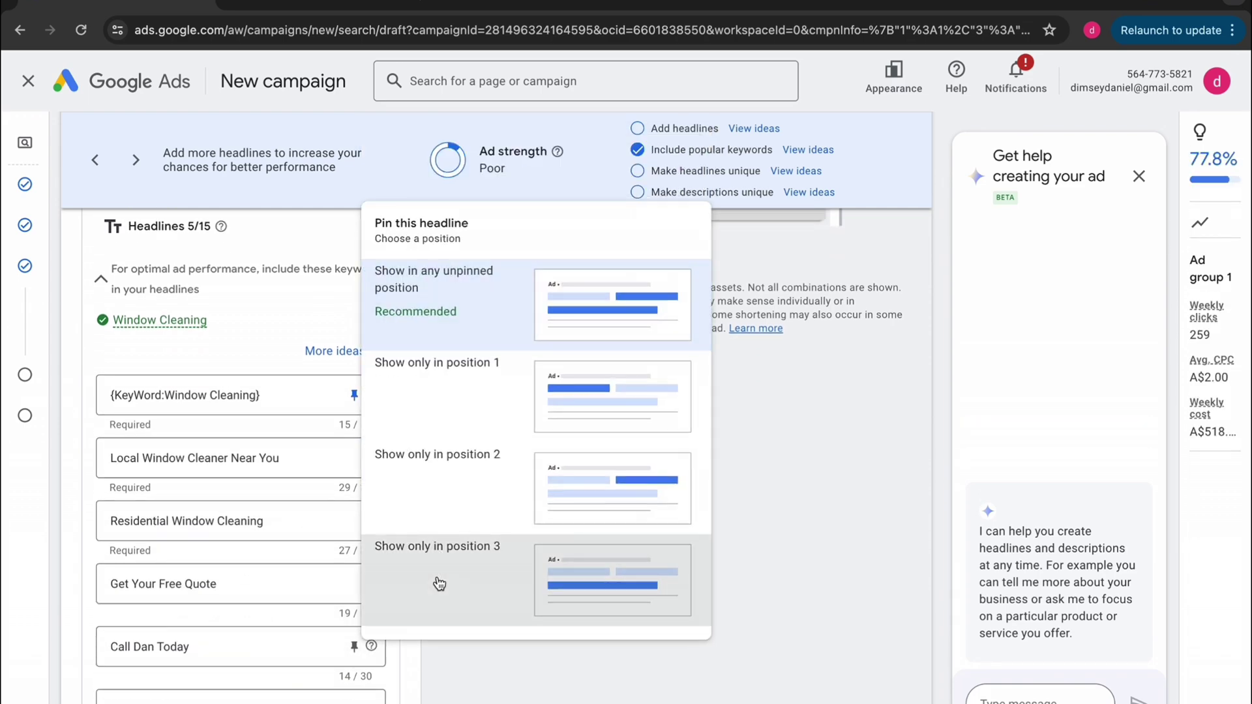
{"action": "scroll", "coordinate": [317, 567], "scroll_direction": "up", "scroll_amount": 10}
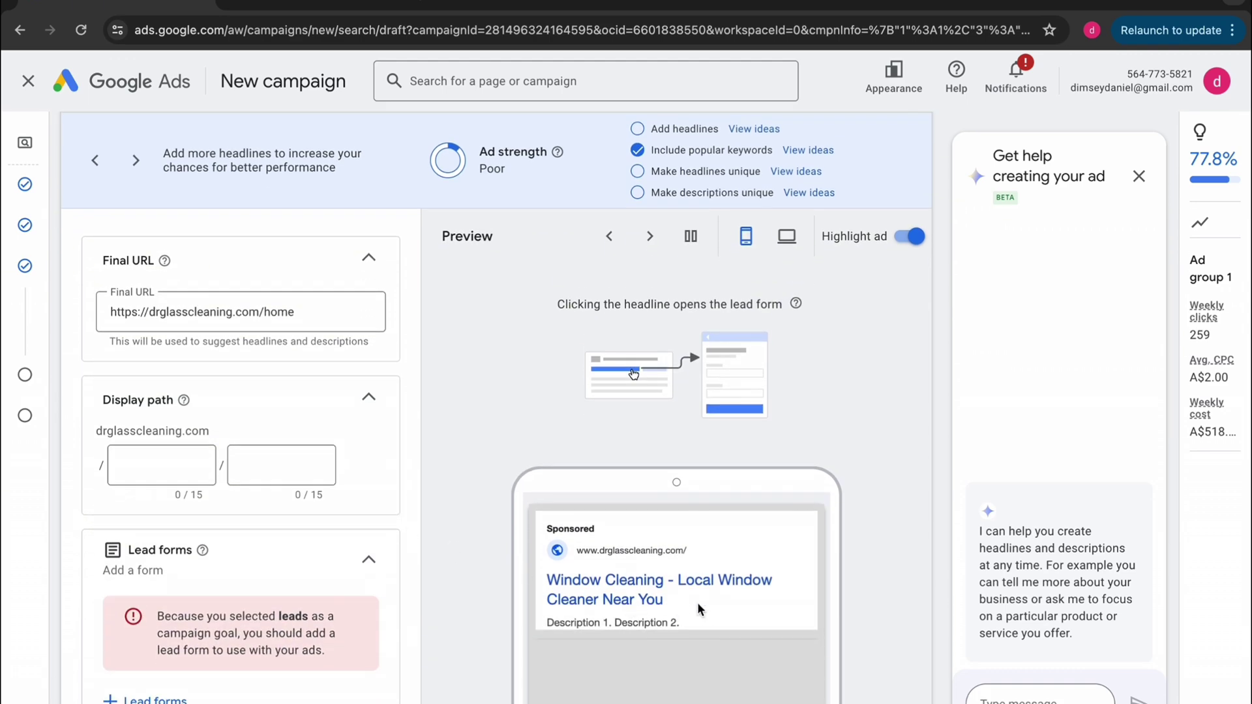
{"action": "scroll", "coordinate": [641, 620], "scroll_direction": "down", "scroll_amount": 8}
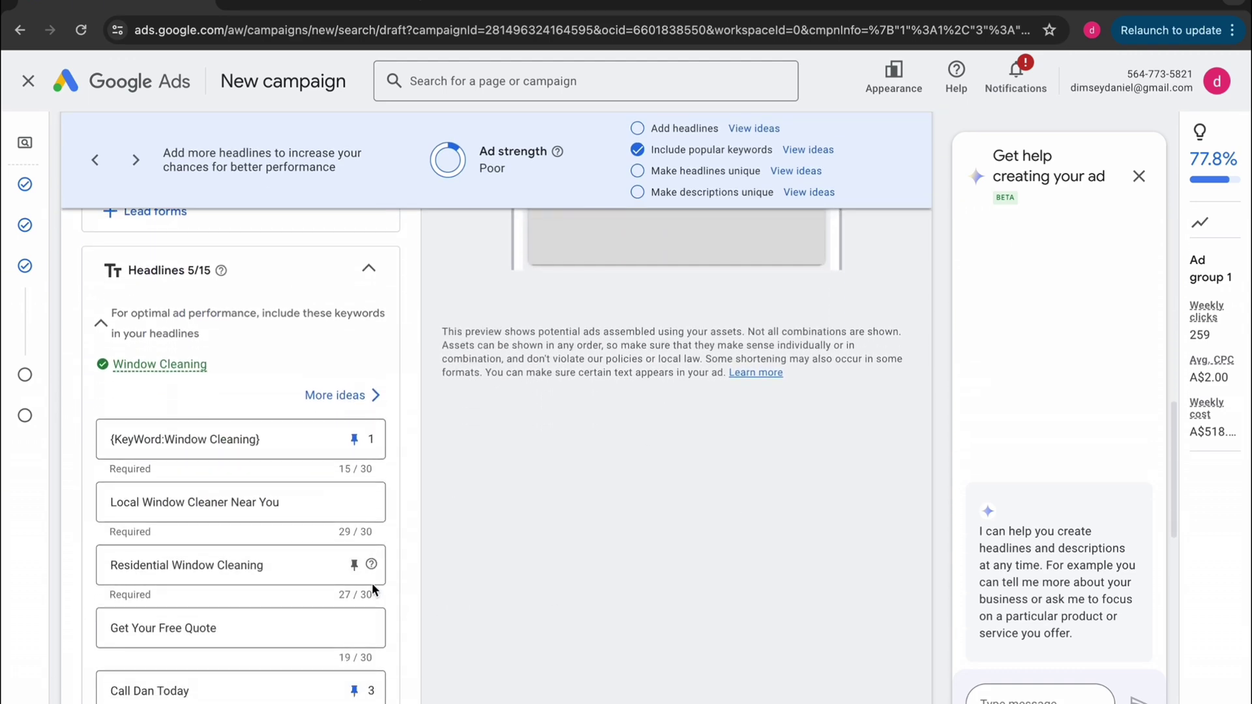
{"action": "left_click", "coordinate": [357, 562]}
{"action": "left_click", "coordinate": [468, 401]}
- Set the call-to-action and Residential Window Cleaning headlines back to unpinned
{"action": "scroll", "coordinate": [491, 498], "scroll_direction": "up", "scroll_amount": 6}
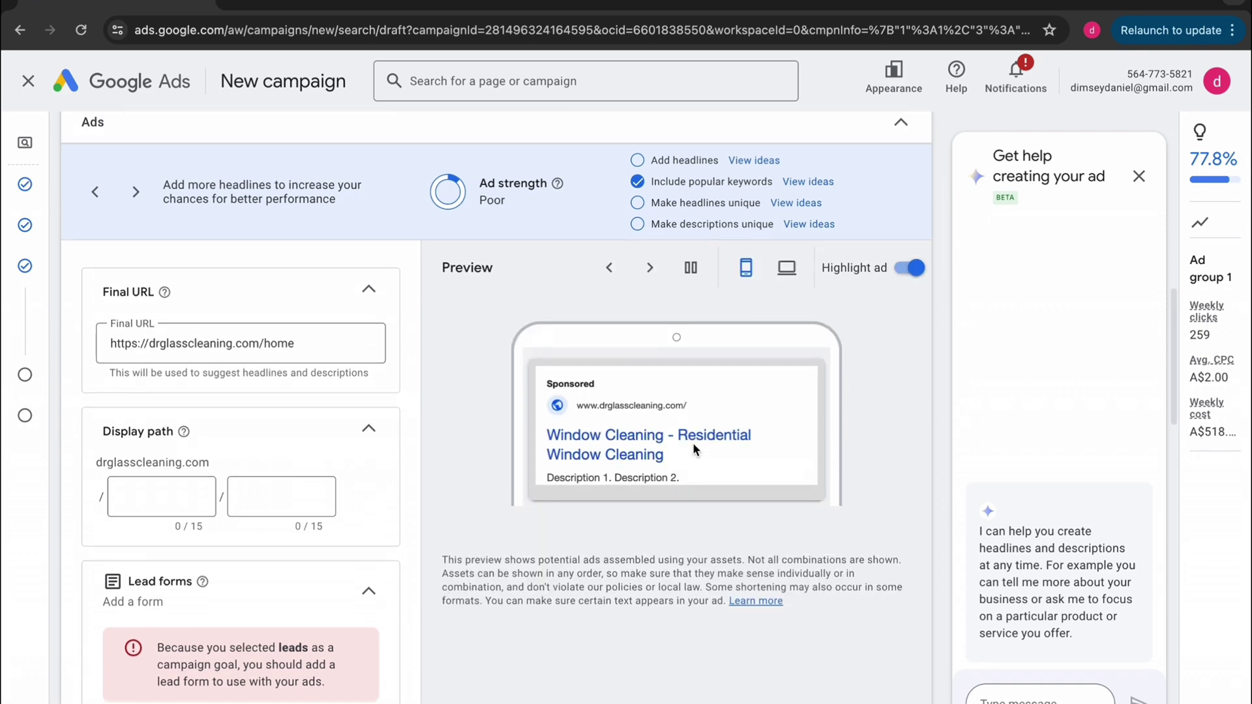
{"action": "scroll", "coordinate": [693, 442], "scroll_direction": "down", "scroll_amount": 6}
{"action": "scroll", "coordinate": [455, 580], "scroll_direction": "down", "scroll_amount": 3}
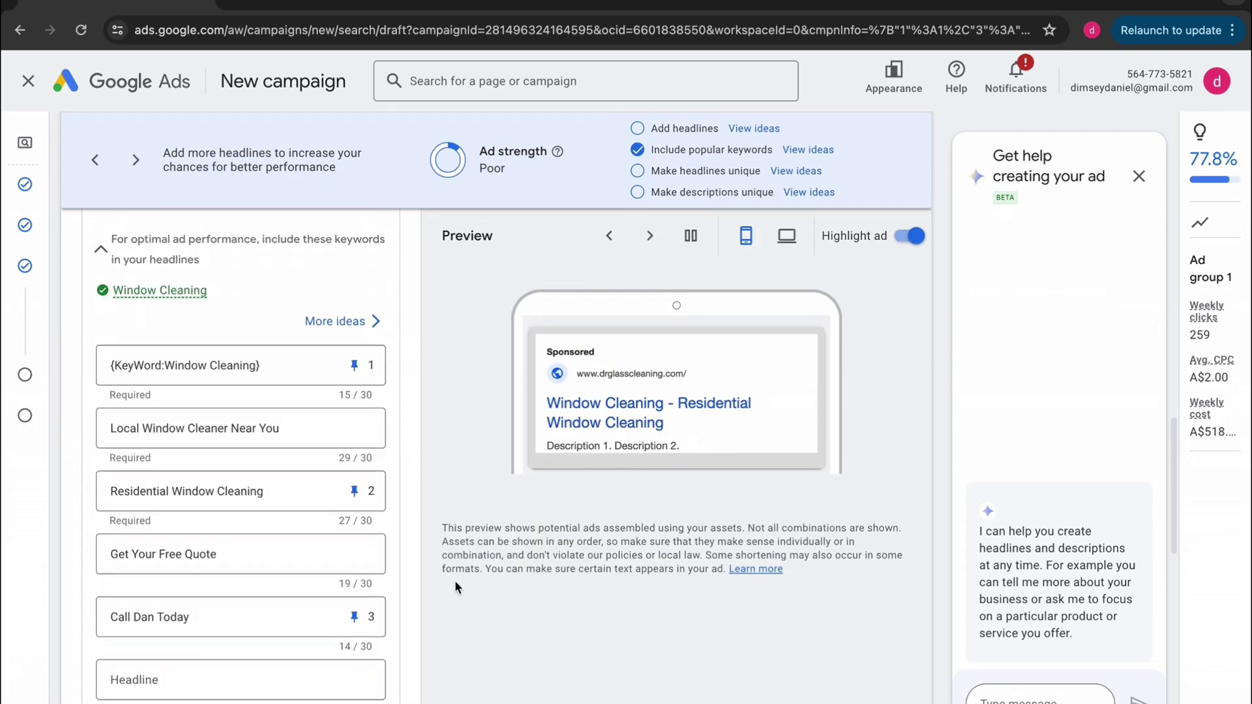
{"action": "left_click", "coordinate": [354, 527]}
{"action": "left_click", "coordinate": [438, 212]}
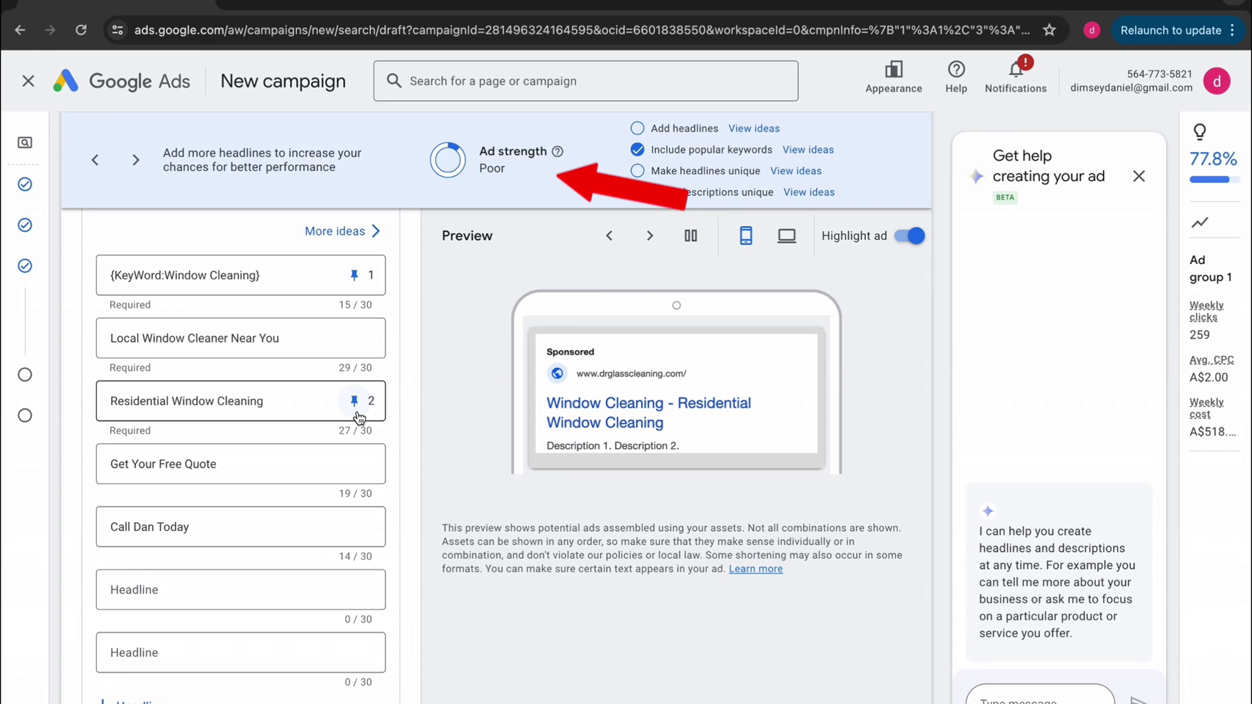
{"action": "left_click", "coordinate": [354, 401]}
{"action": "left_click", "coordinate": [417, 405]}
{"action": "scroll", "coordinate": [393, 491], "scroll_direction": "down", "scroll_amount": 2}
{"action": "scroll", "coordinate": [394, 490], "scroll_direction": "down", "scroll_amount": 5}
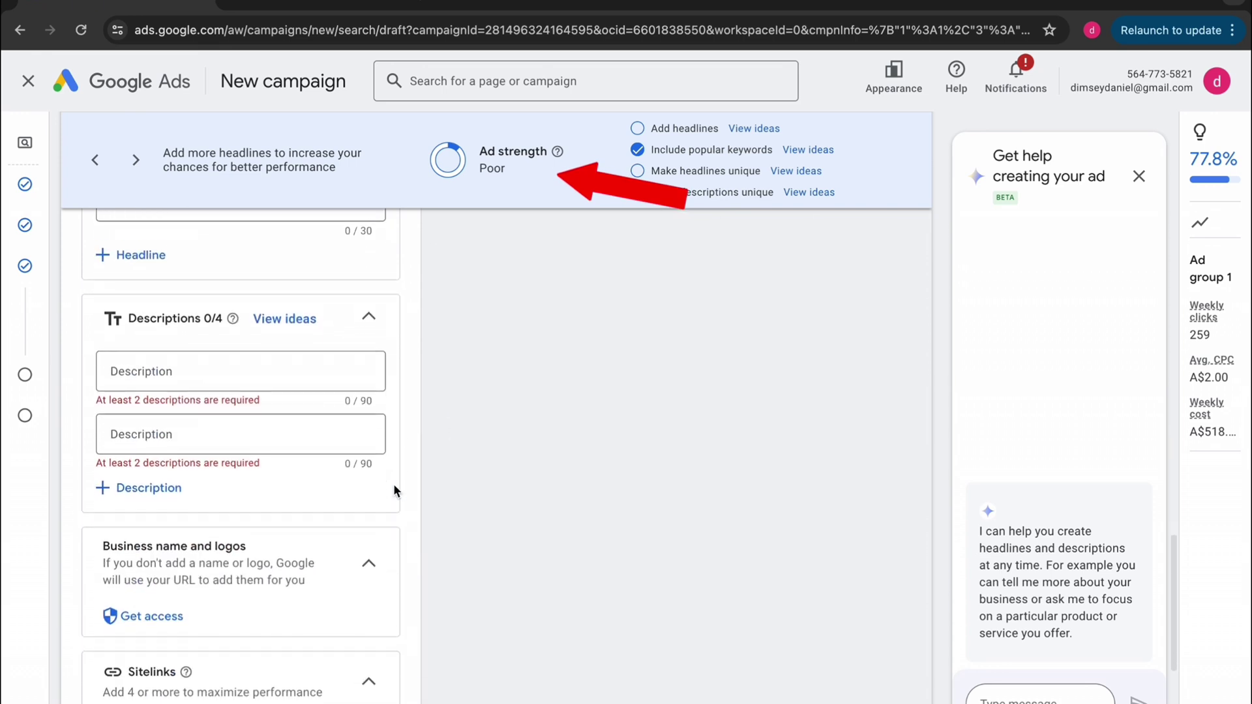
{"action": "left_click", "coordinate": [248, 364]}
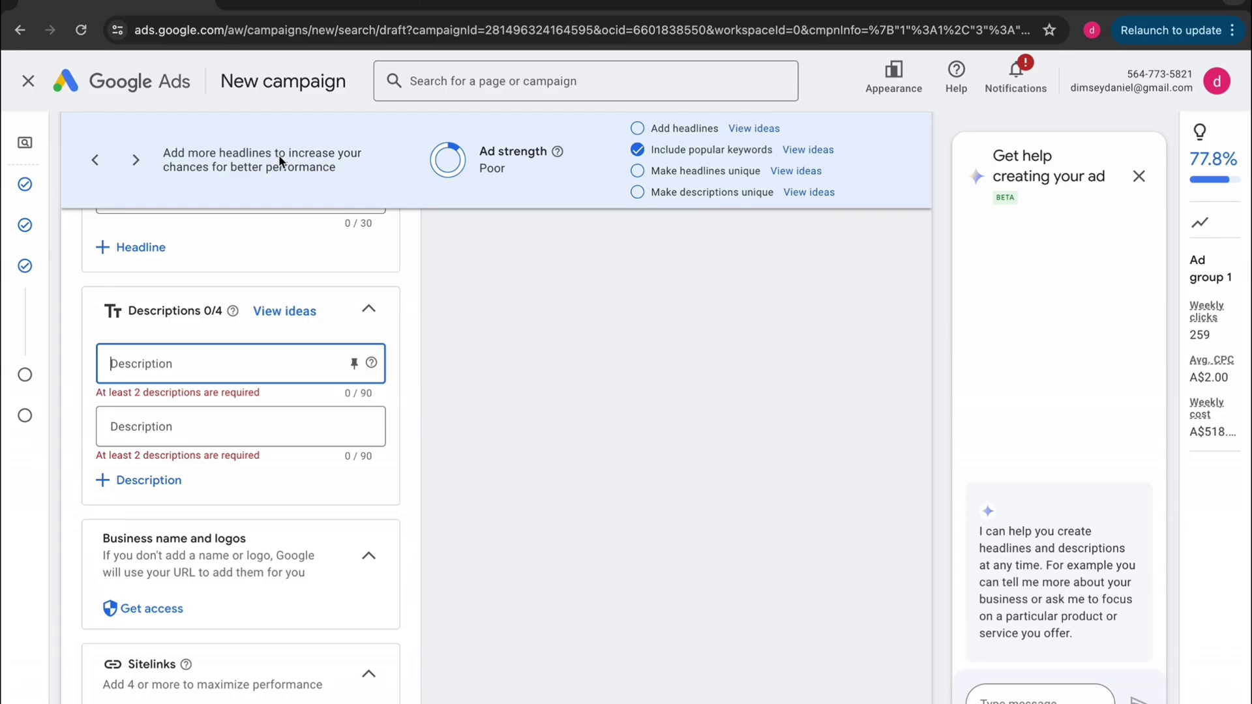
- Search Google for 'window cleaners sydney' in a new tab and scroll through the sponsored results
{"action": "left_click", "coordinate": [433, 6]}
{"action": "type", "text": "win"}
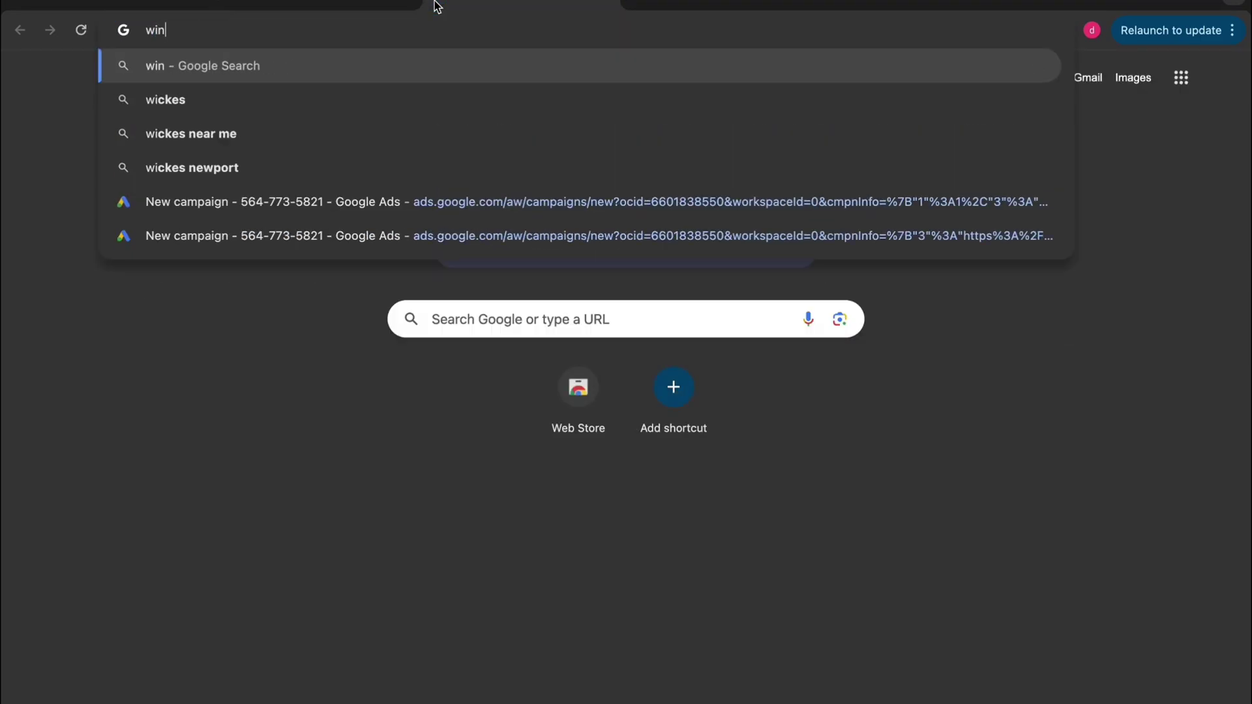
{"action": "type", "text": "dow cleane"}
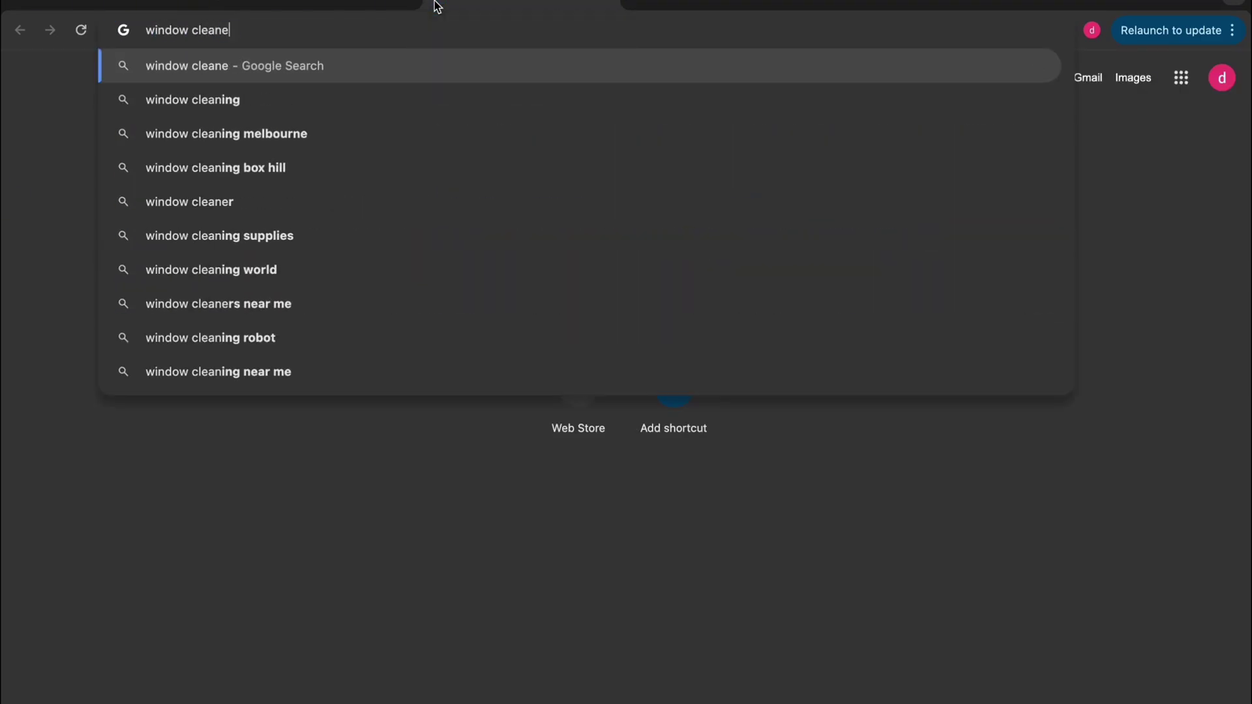
{"action": "type", "text": "rs sydney"}
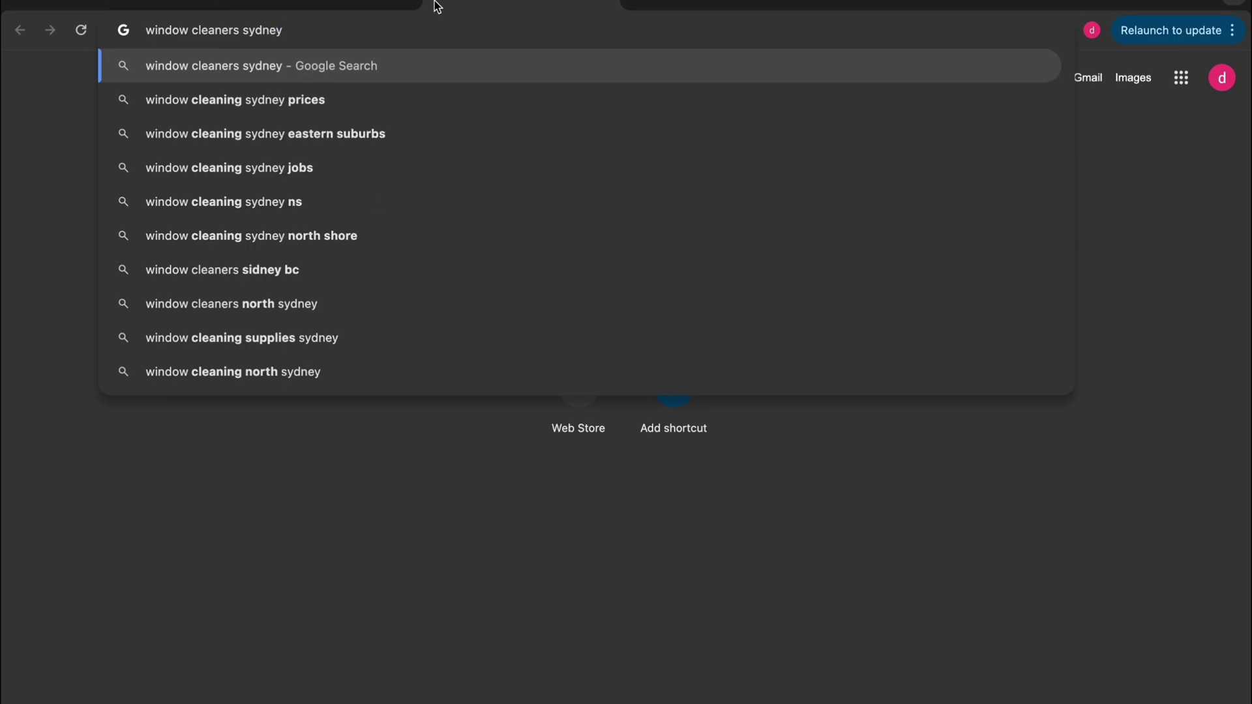
{"action": "key", "text": "Return"}
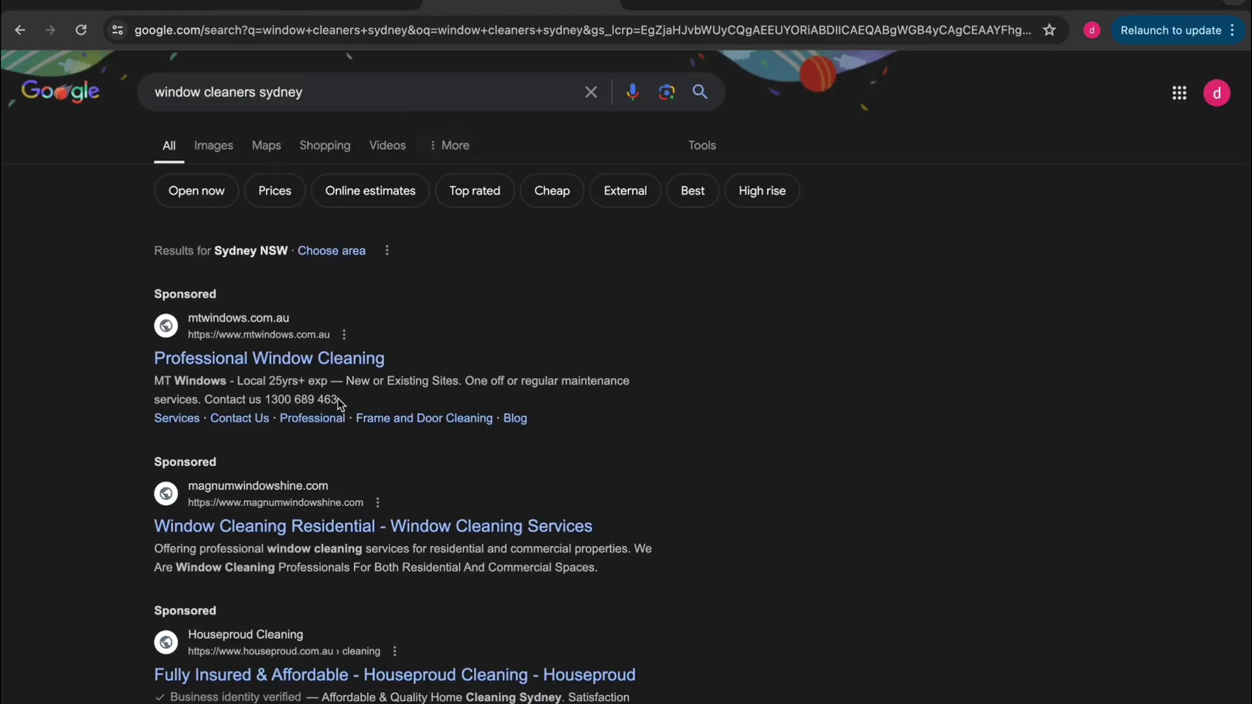
{"action": "scroll", "coordinate": [341, 433], "scroll_direction": "down", "scroll_amount": 1}
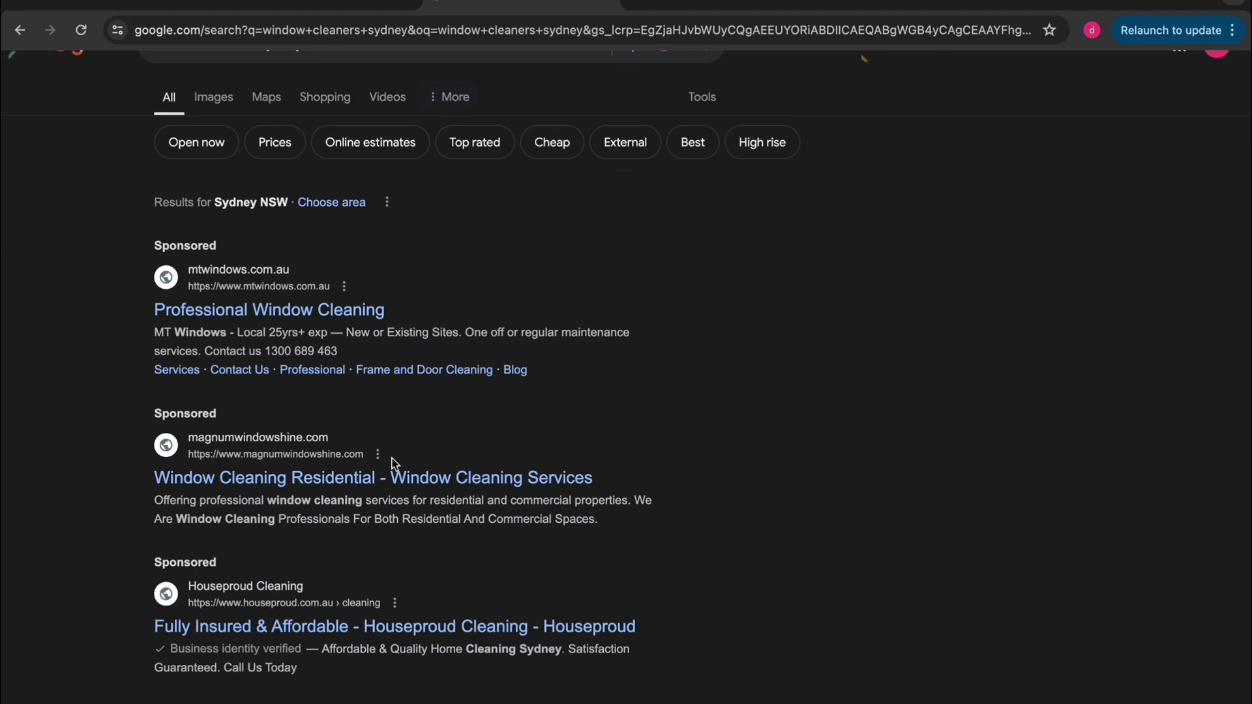
{"action": "scroll", "coordinate": [393, 464], "scroll_direction": "down", "scroll_amount": 1}
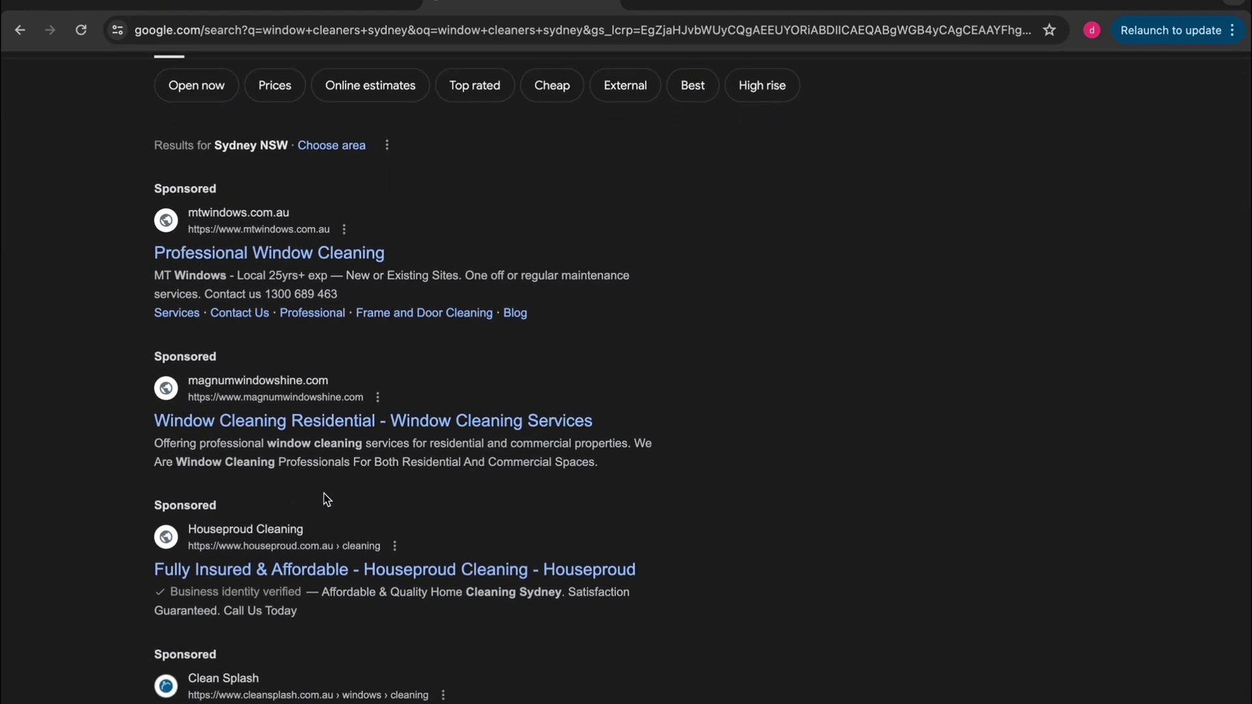
{"action": "scroll", "coordinate": [326, 500], "scroll_direction": "down", "scroll_amount": 1}
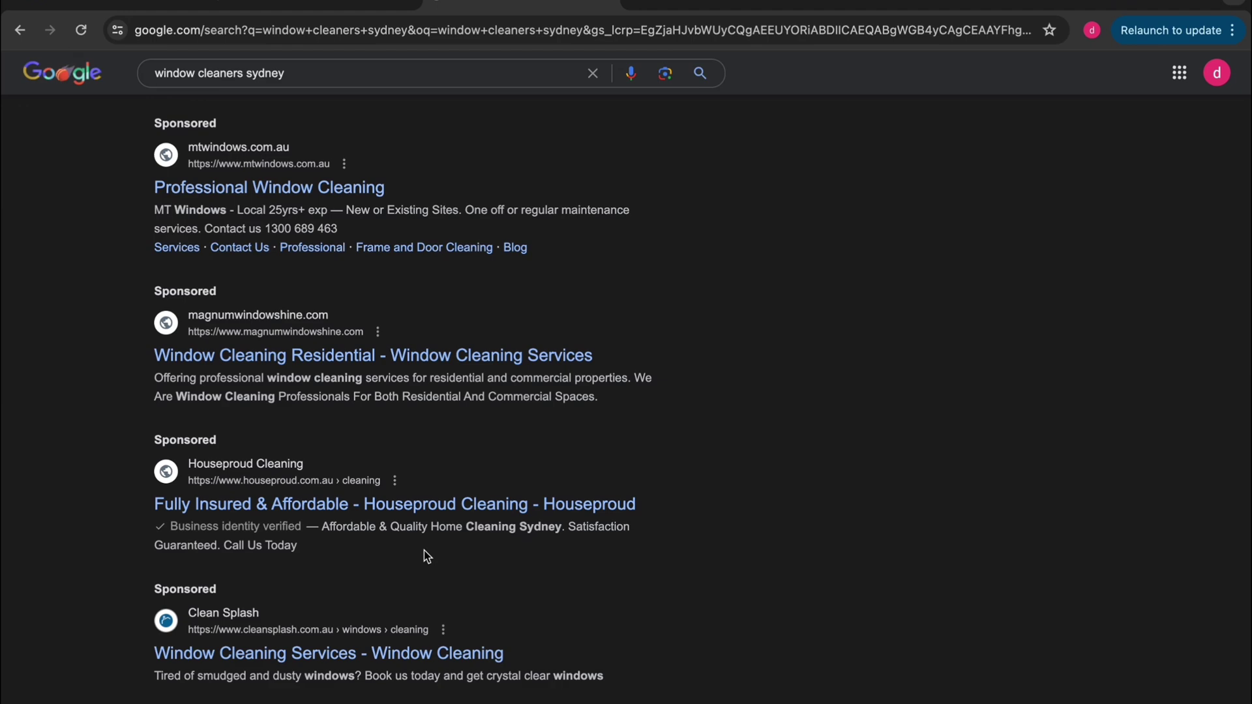
{"action": "scroll", "coordinate": [424, 551], "scroll_direction": "down", "scroll_amount": 2}
{"action": "scroll", "coordinate": [329, 285], "scroll_direction": "up", "scroll_amount": 5}
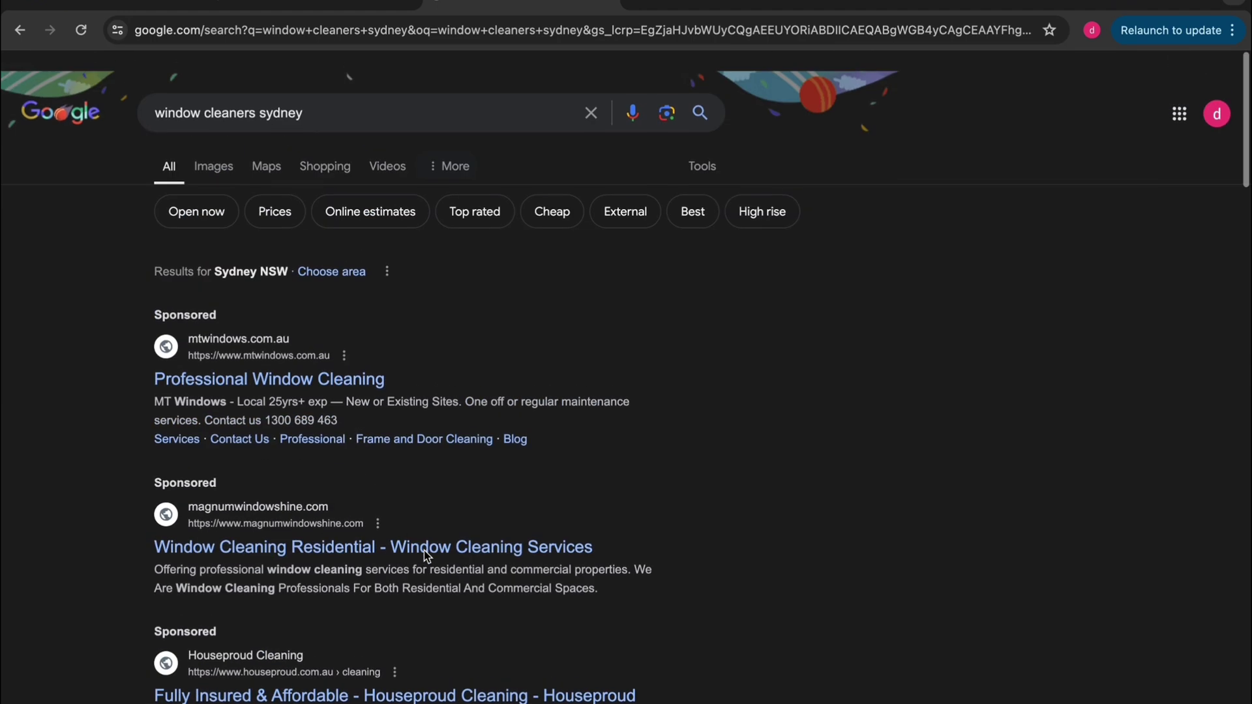
- Change the query to 'window cleaners melbourne' and review its sponsored ads
{"action": "left_click", "coordinate": [345, 97]}
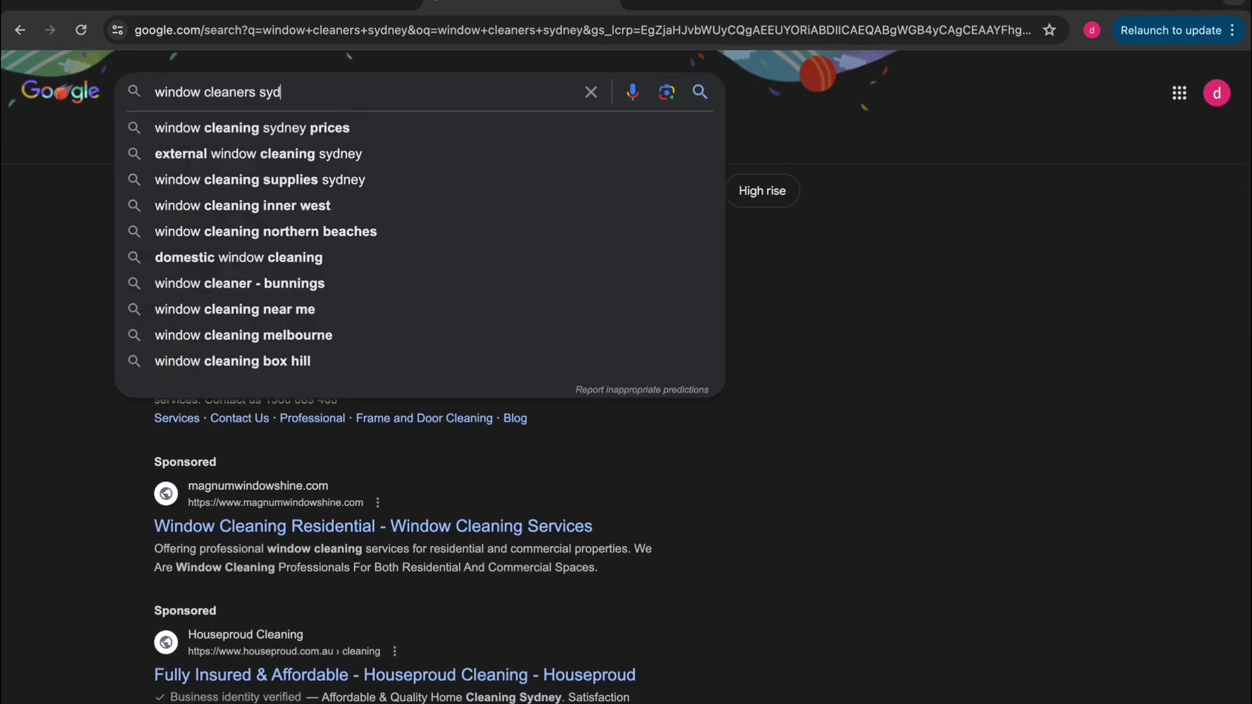
{"action": "type", "text": "melb"}
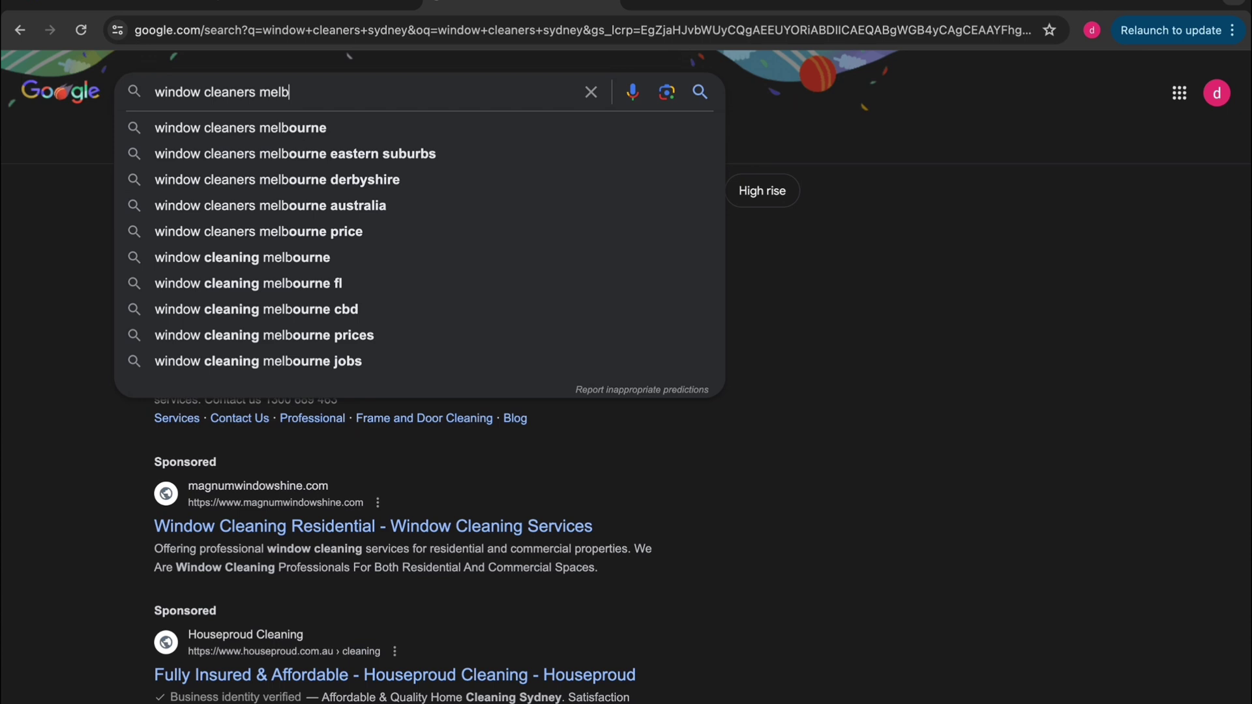
{"action": "type", "text": "ourne"}
{"action": "key", "text": "Return"}
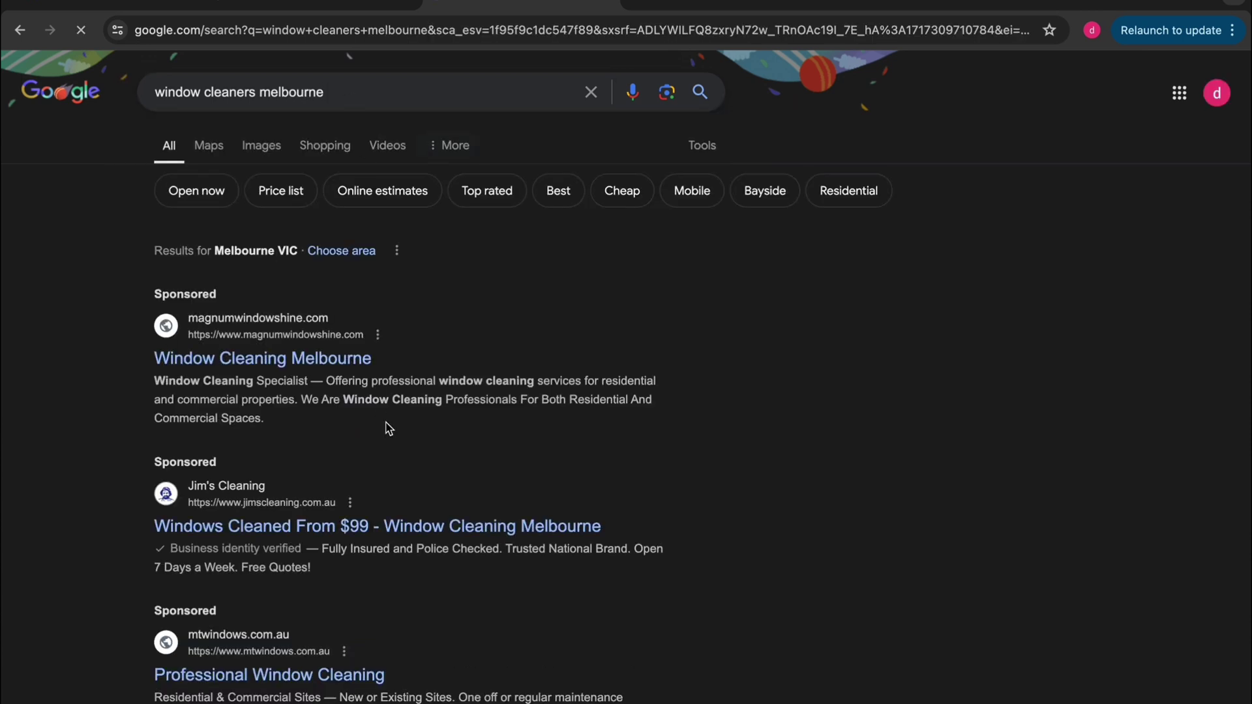
{"action": "scroll", "coordinate": [382, 526], "scroll_direction": "down", "scroll_amount": 3}
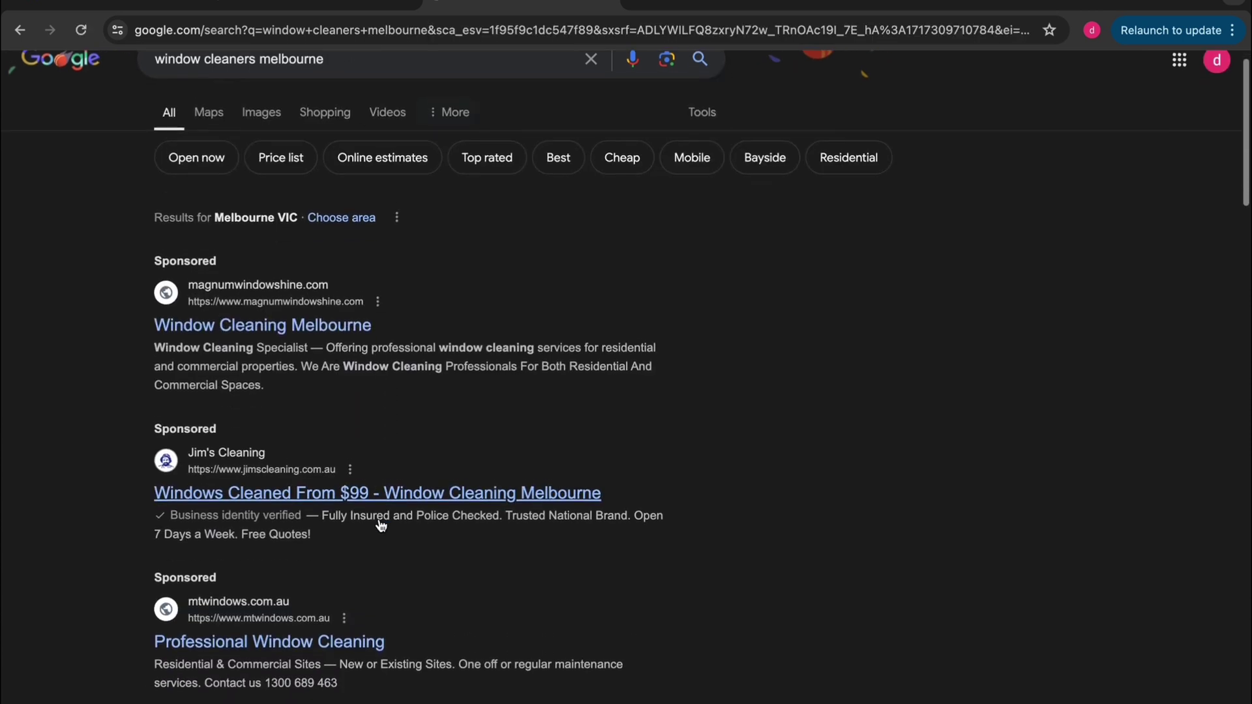
{"action": "scroll", "coordinate": [380, 523], "scroll_direction": "down", "scroll_amount": 4}
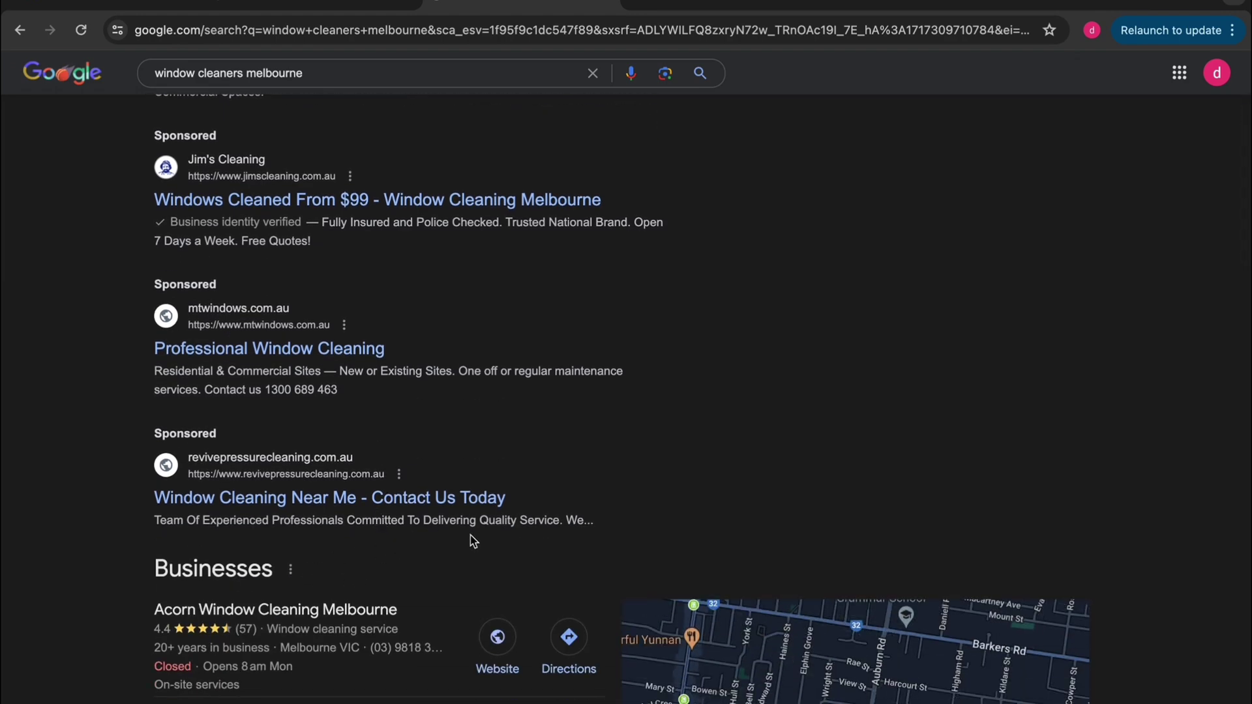
{"action": "scroll", "coordinate": [471, 534], "scroll_direction": "up", "scroll_amount": 7}
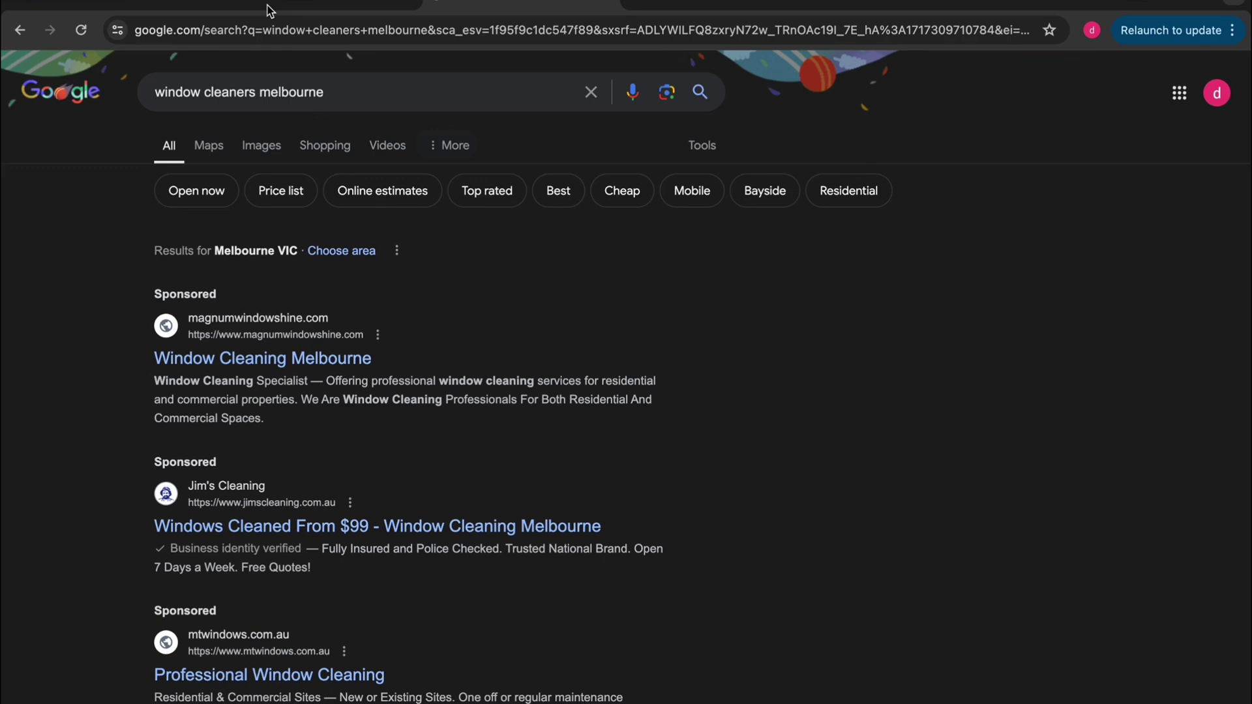
{"action": "scroll", "coordinate": [330, 424], "scroll_direction": "down", "scroll_amount": 5}
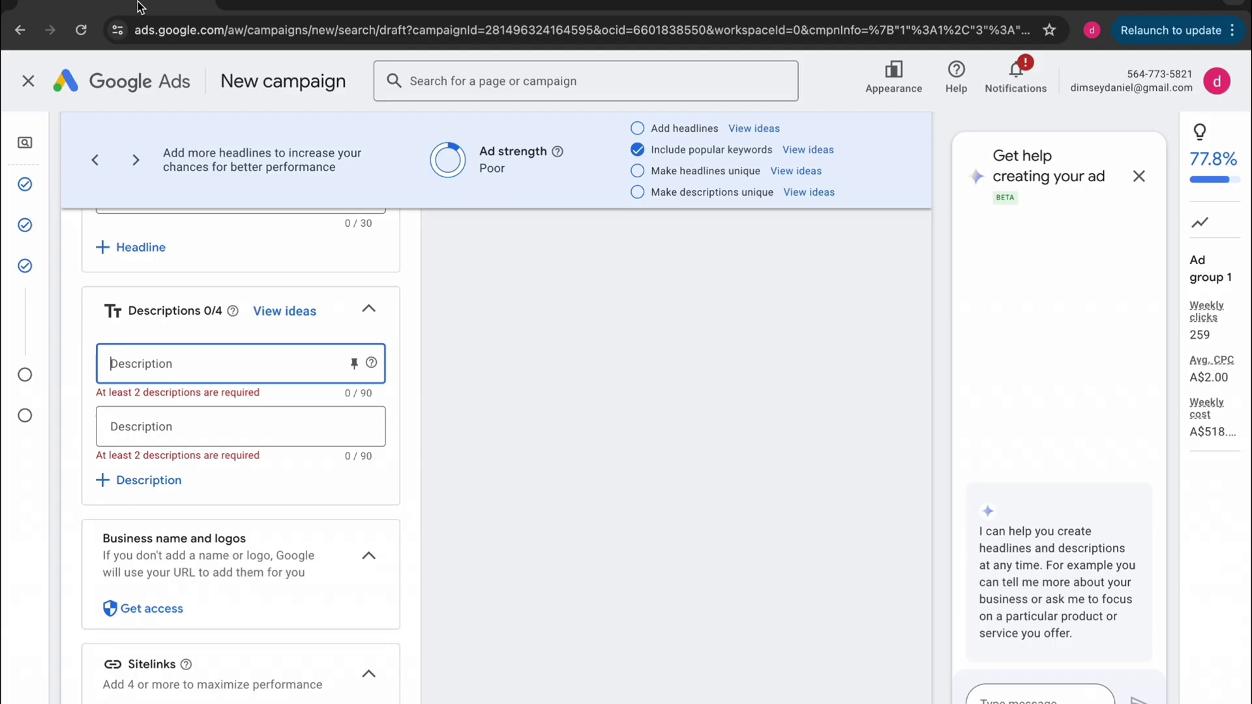
- Enter descriptions 'Residential & Commercial Window Cleaning Service', 'Over 10 Years Experience, Free Online Quotes Available' and a comprehensive-service line
{"action": "scroll", "coordinate": [324, 359], "scroll_direction": "up", "scroll_amount": 1}
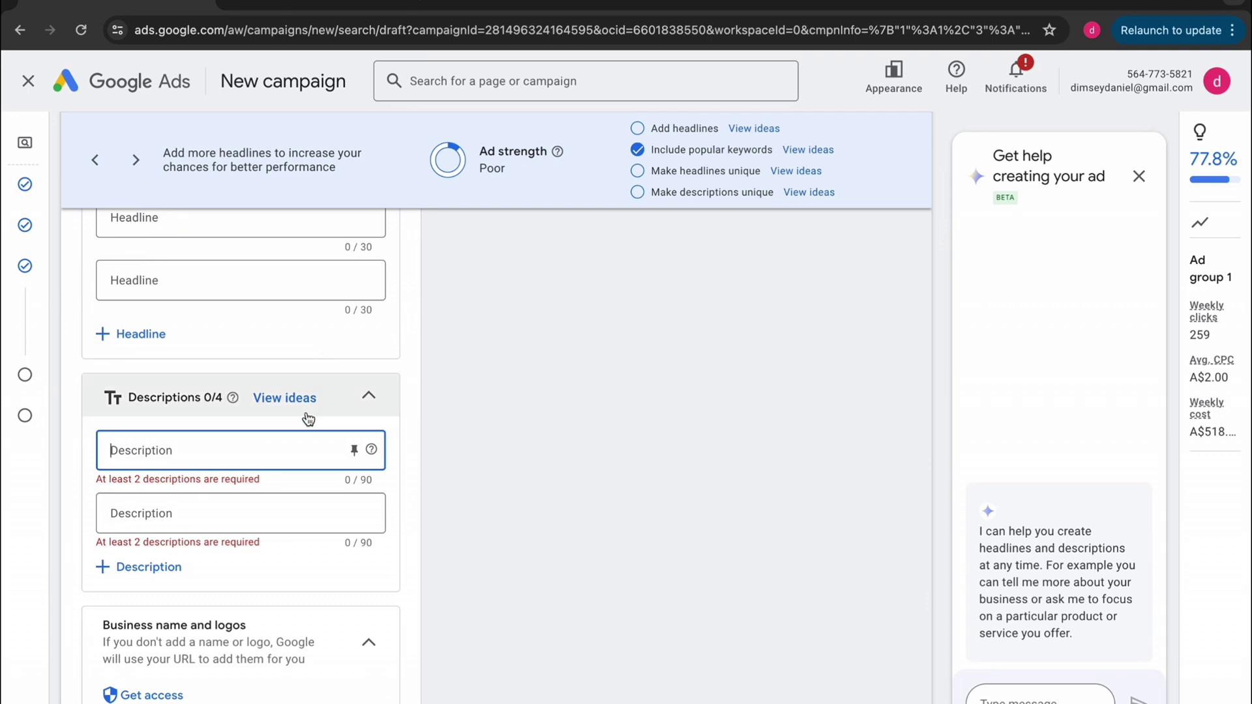
{"action": "type", "text": "R"}
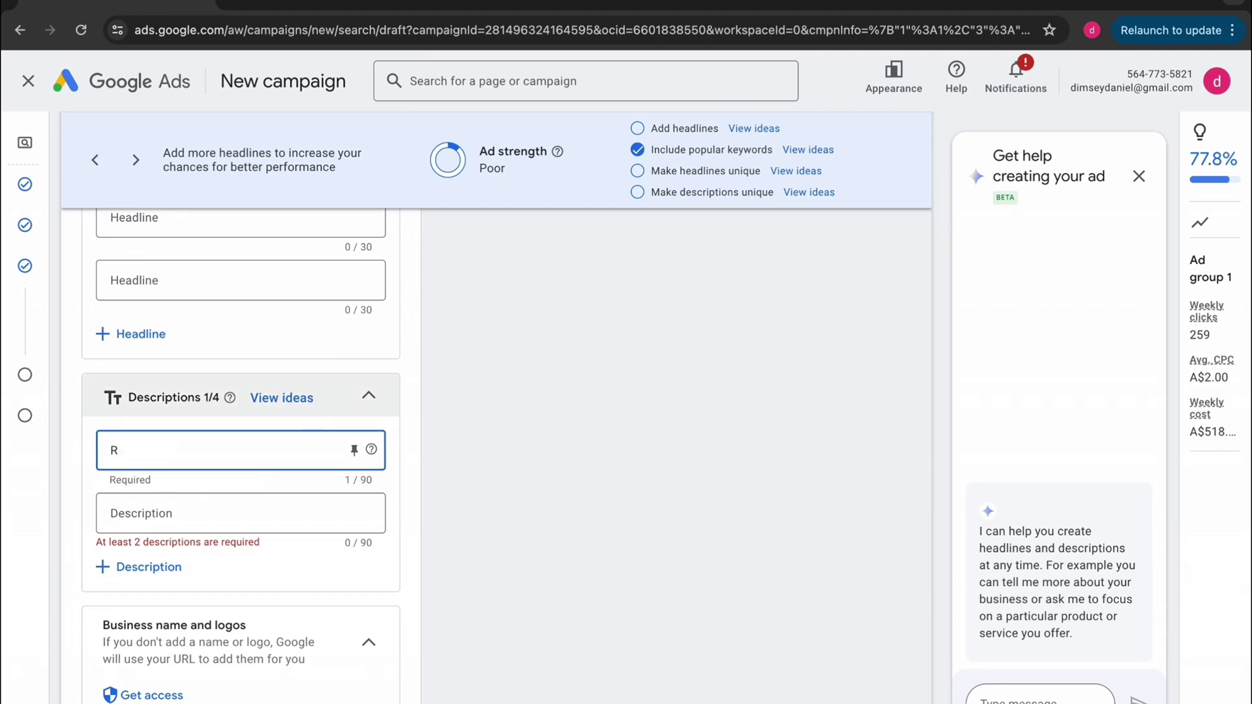
{"action": "type", "text": "esidenti"}
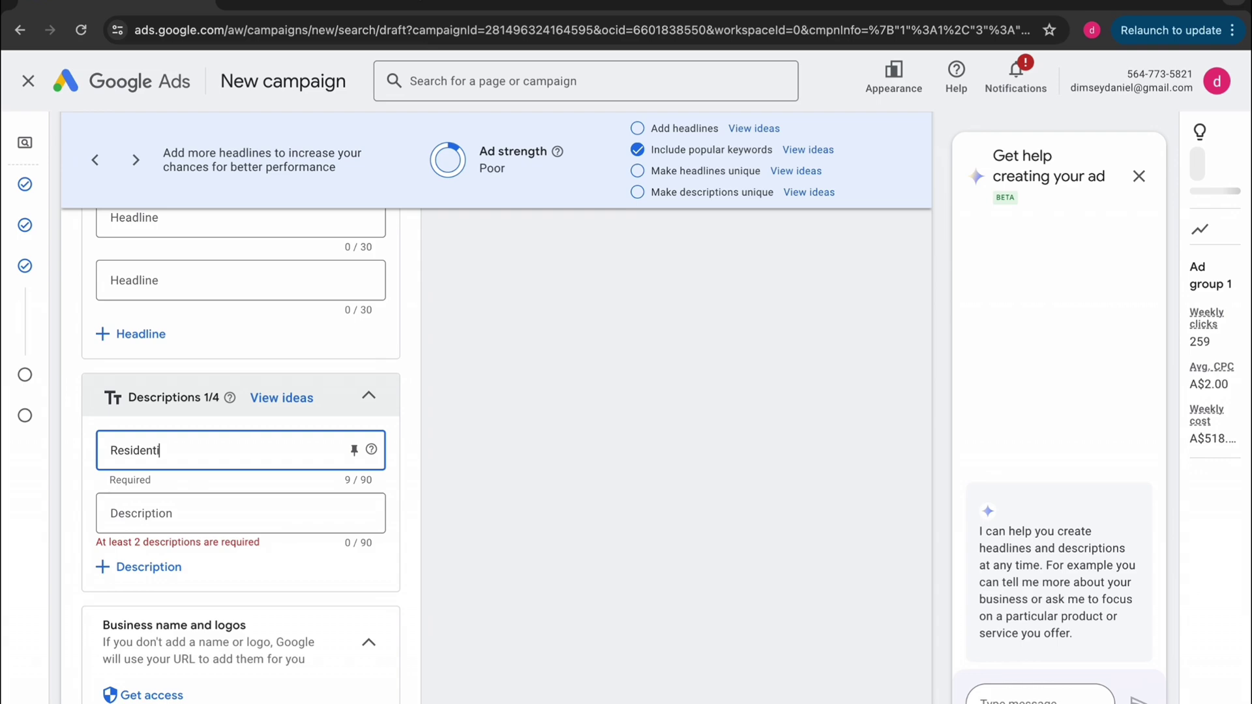
{"action": "type", "text": "al & Commercial Window Cleaning Service"}
{"action": "key", "text": "Tab"}
{"action": "type", "text": "Over 10 Years Experience, Free Online Quotes Available"}
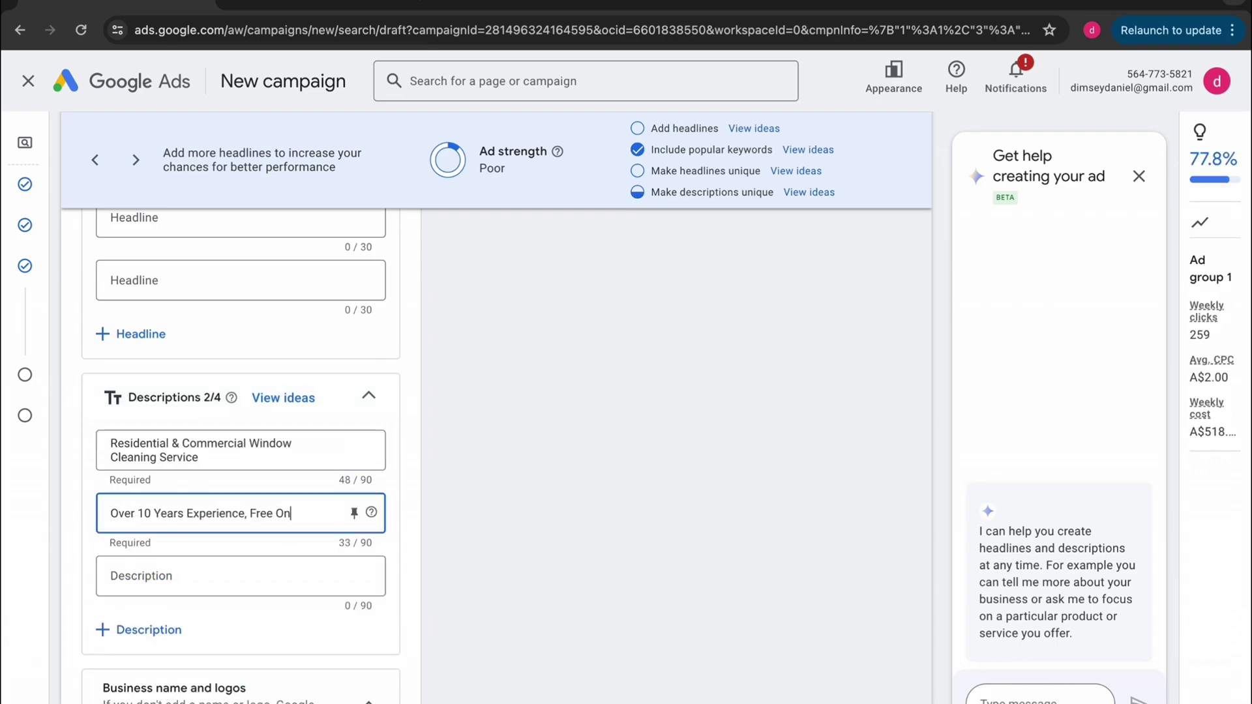
{"action": "key", "text": "Tab"}
{"action": "type", "text": "Comprehensive Window Cleaning Service, We Clean The Windows, Sills, Fly Screens & TracksGet Your Free Quote TodayExpert"}
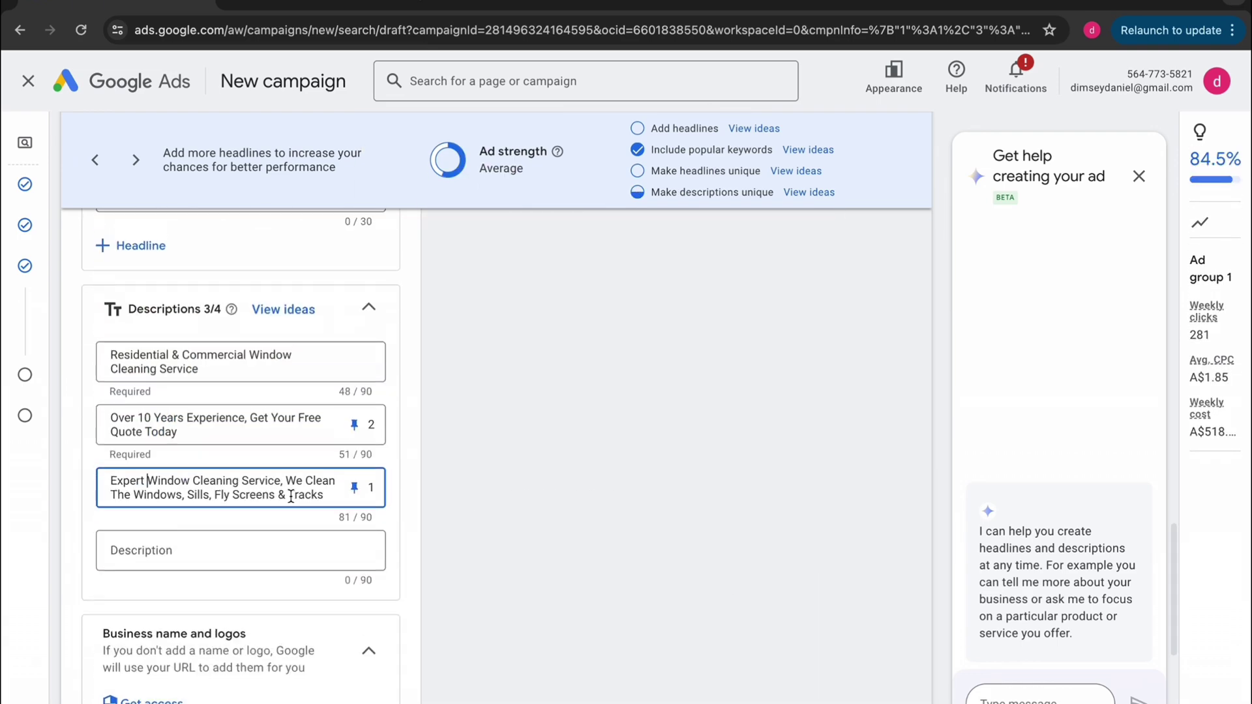
{"action": "scroll", "coordinate": [438, 397], "scroll_direction": "up", "scroll_amount": 5}
{"action": "scroll", "coordinate": [438, 398], "scroll_direction": "up", "scroll_amount": 6}
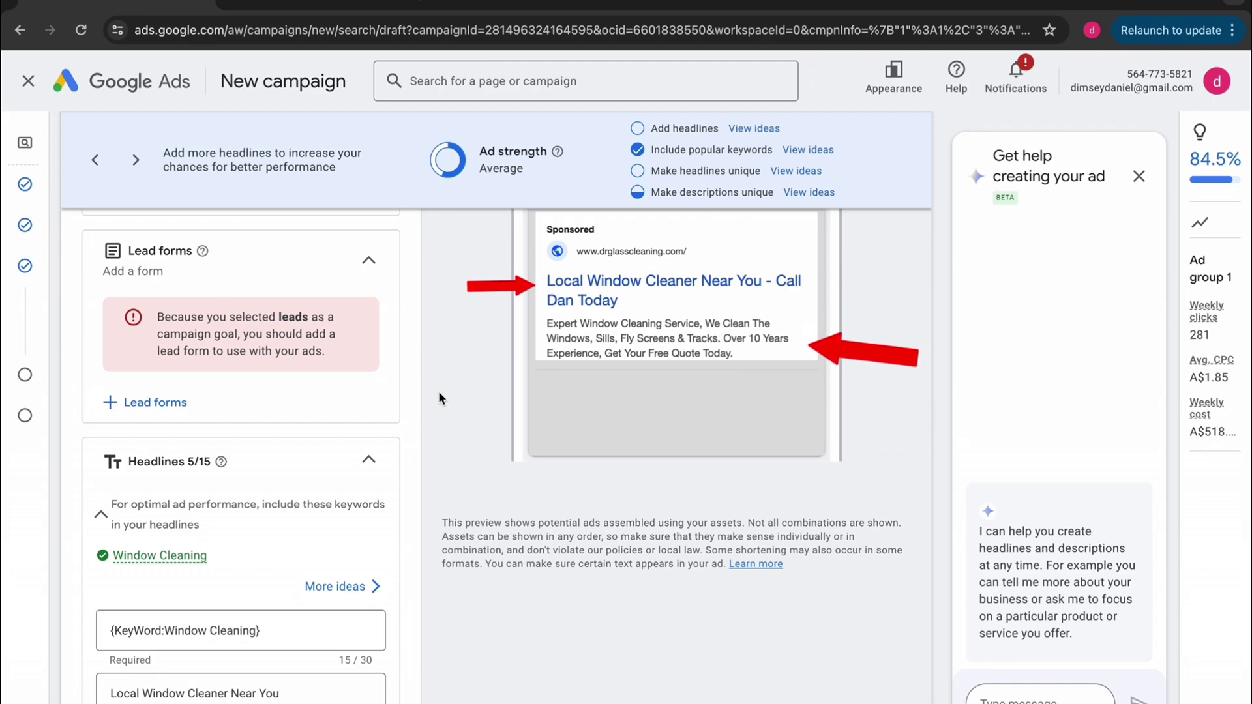
{"action": "scroll", "coordinate": [456, 443], "scroll_direction": "down", "scroll_amount": 15}
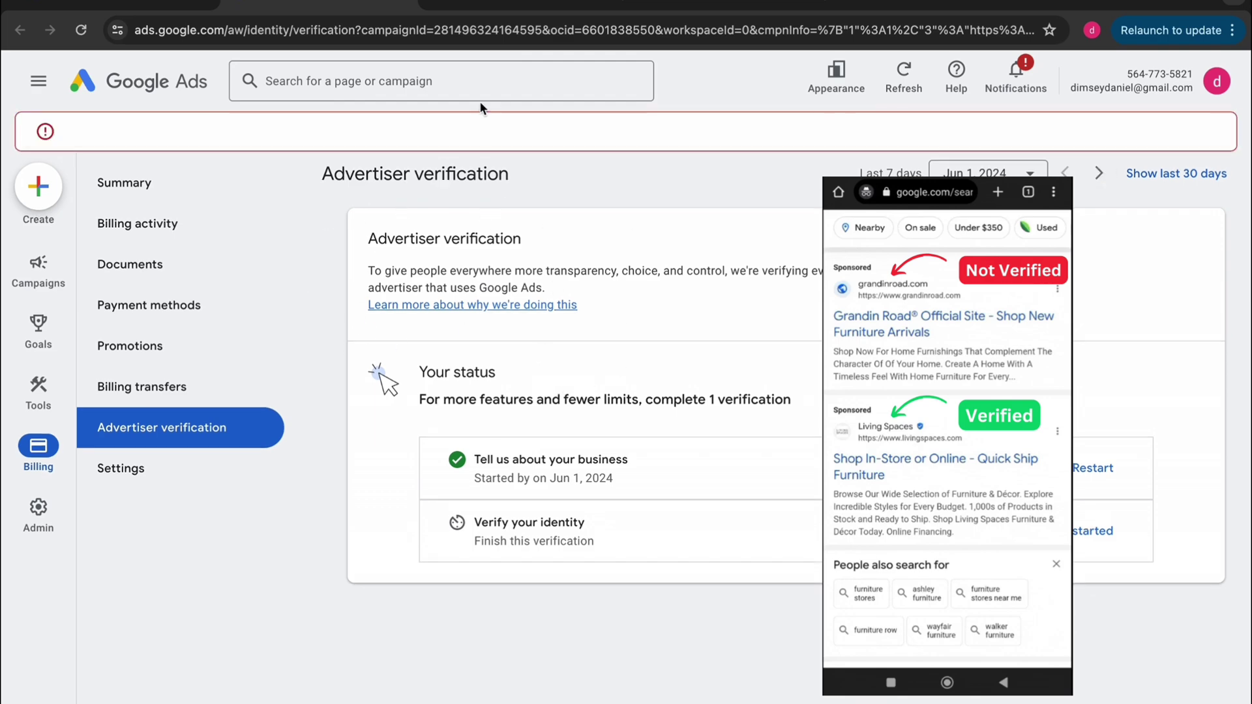
{"action": "left_click", "coordinate": [410, 2]}
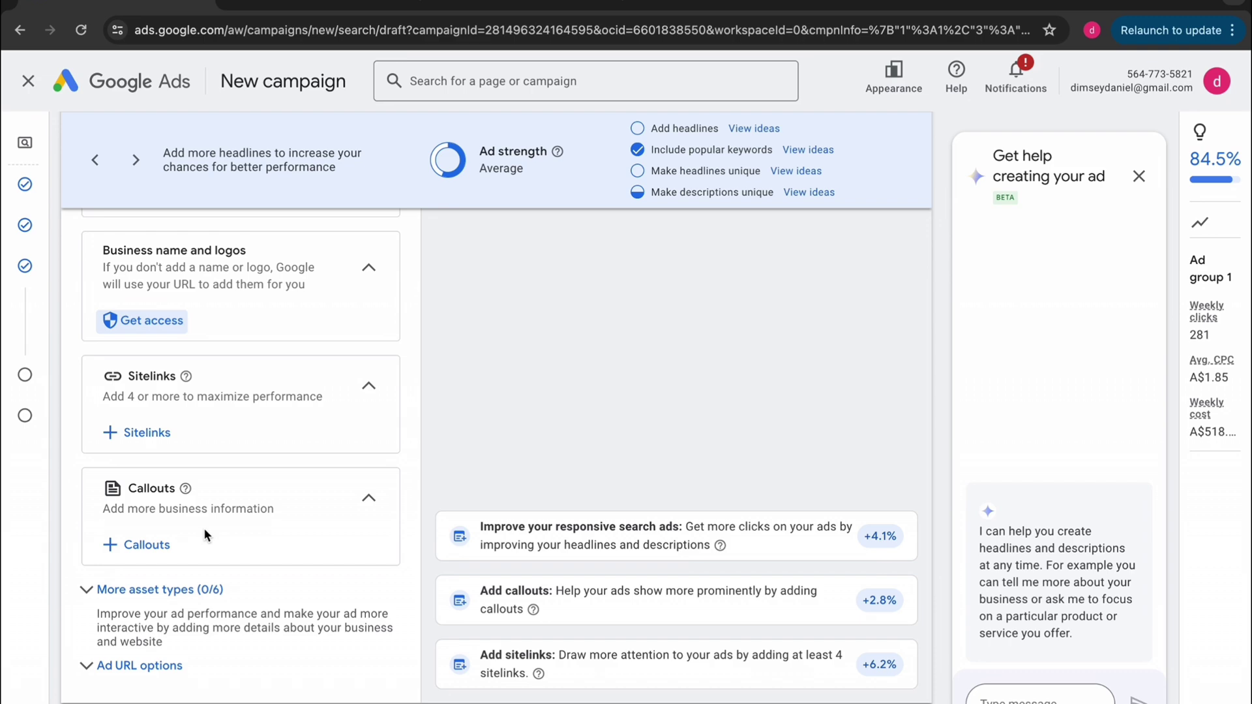
- Open the sitelinks panel, glance at the asset library, and start creating a new sitelink
{"action": "scroll", "coordinate": [203, 527], "scroll_direction": "up", "scroll_amount": 3}
{"action": "left_click", "coordinate": [124, 554]}
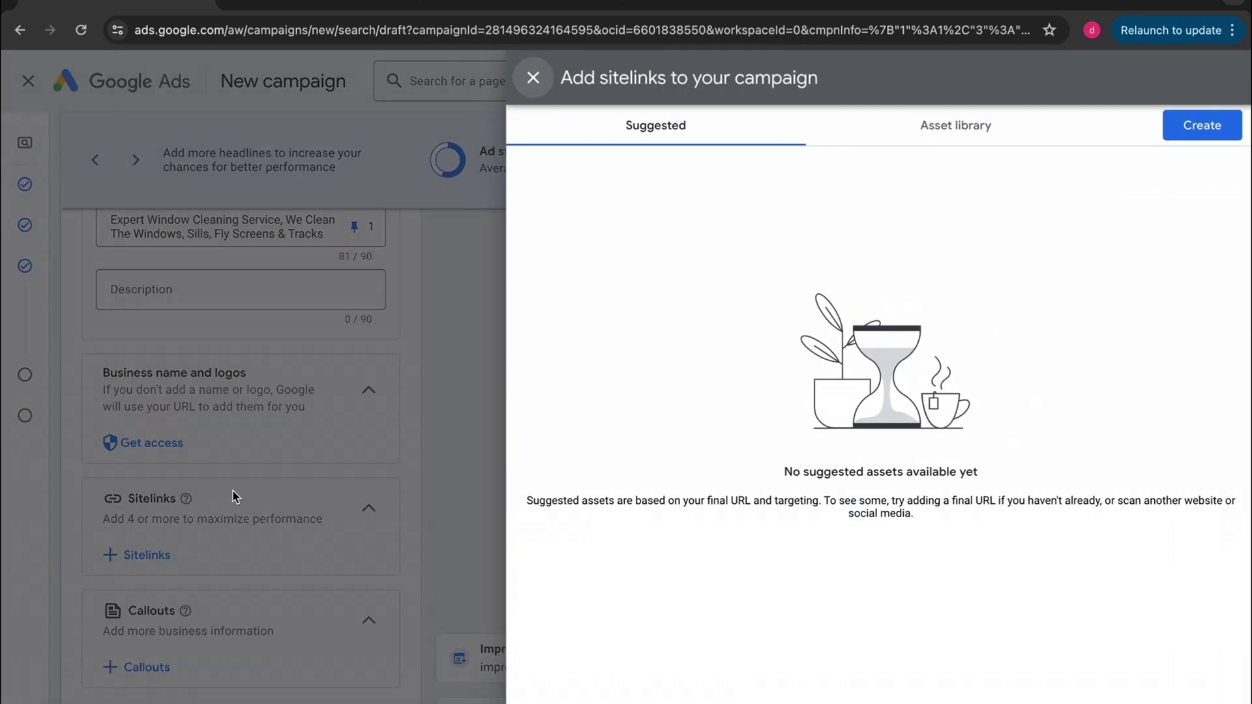
{"action": "left_click", "coordinate": [929, 124]}
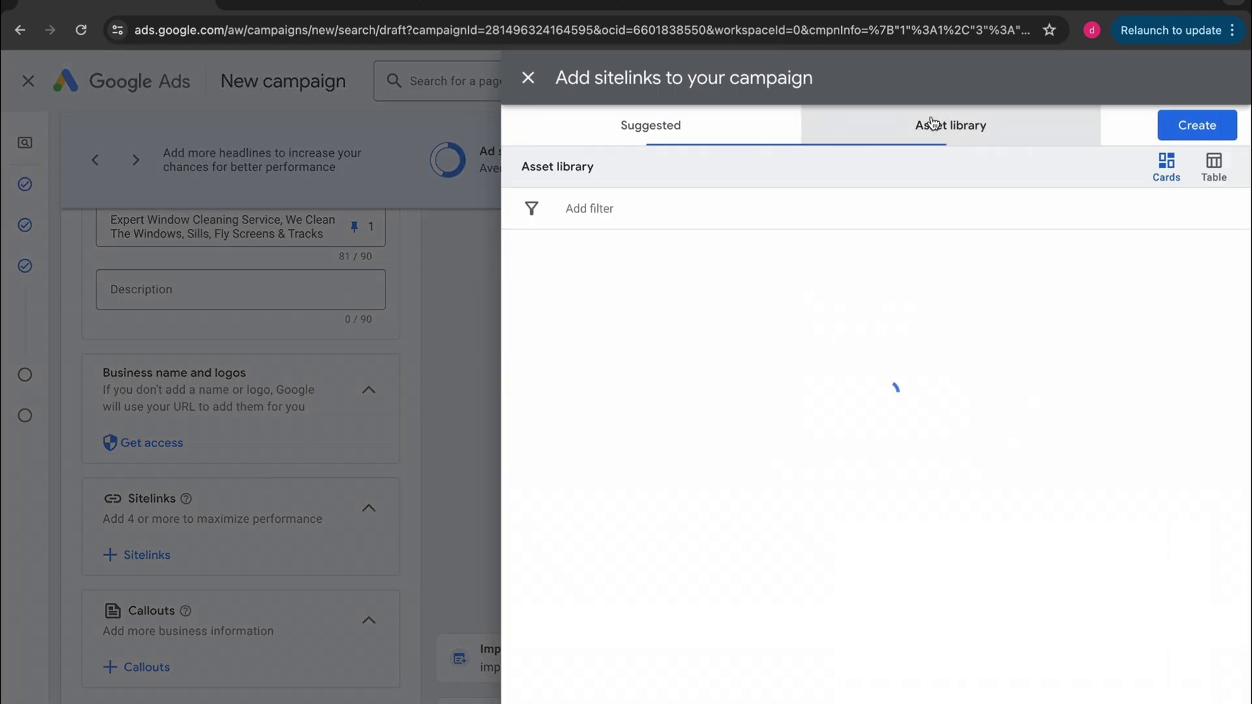
{"action": "left_click", "coordinate": [791, 125]}
{"action": "left_click", "coordinate": [1197, 126]}
{"action": "left_click", "coordinate": [424, 228]}
{"action": "type", "text": "P"}
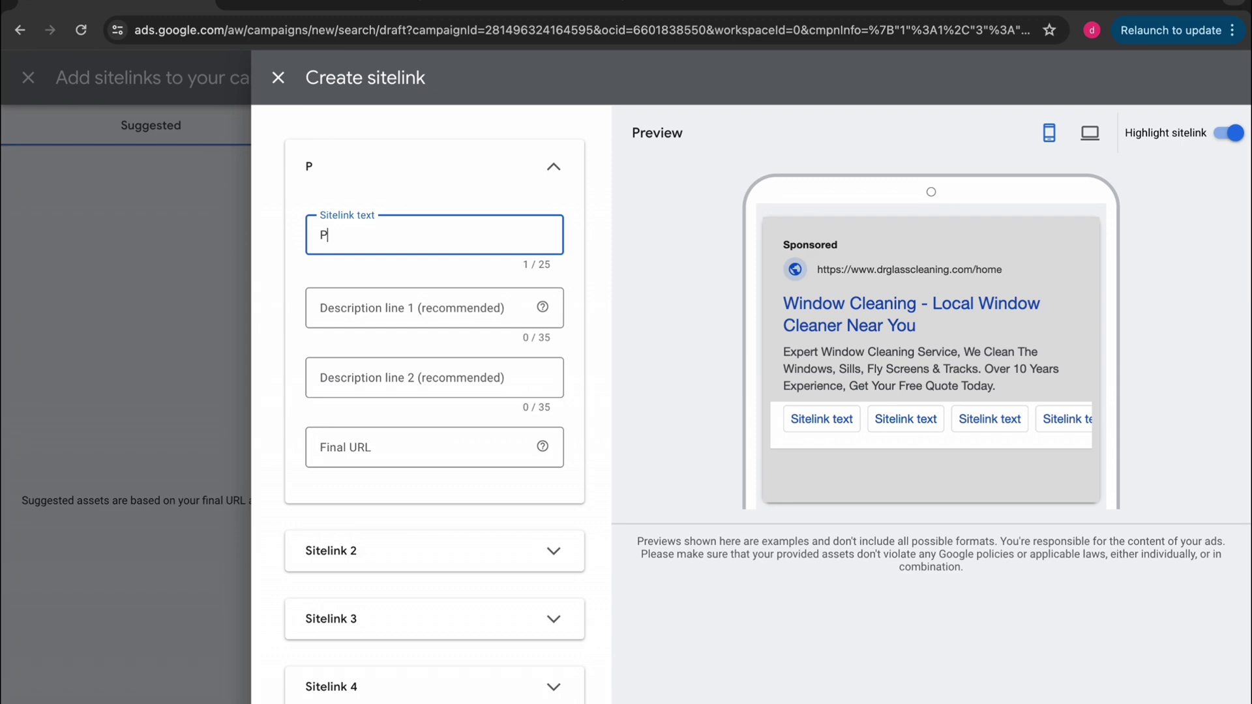
{"action": "type", "text": "ressure Washin"}
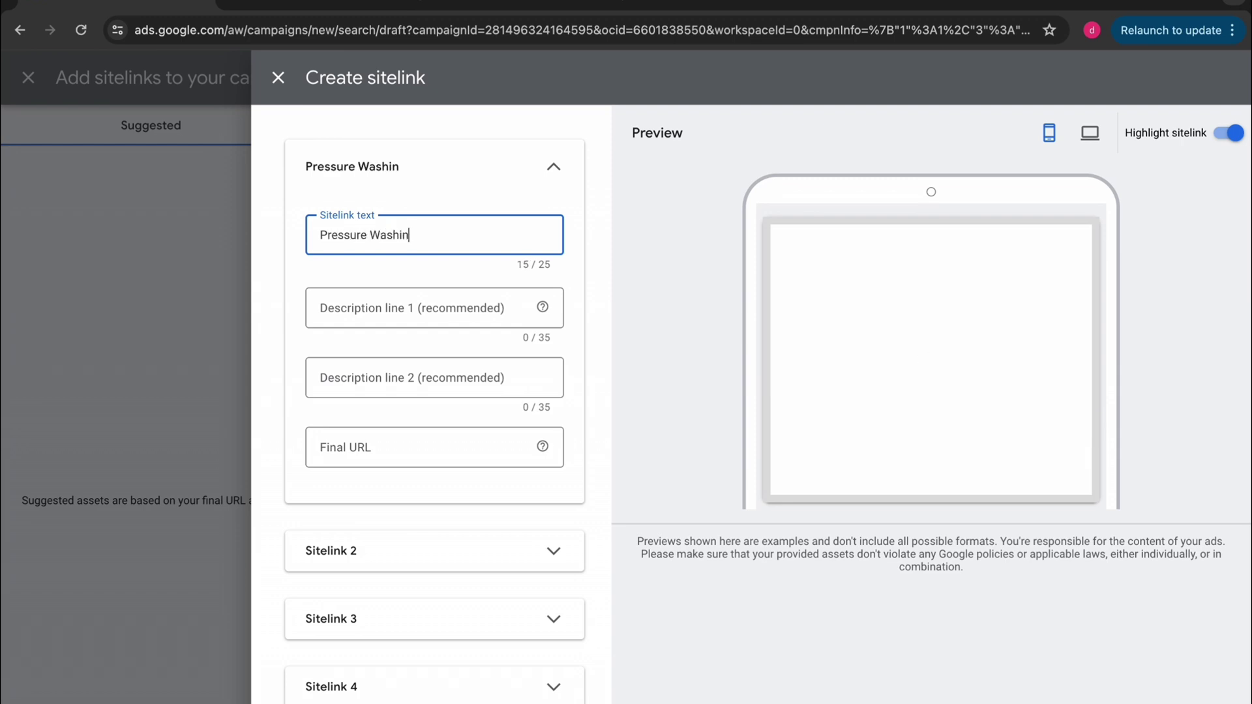
{"action": "type", "text": "g"}
{"action": "left_click", "coordinate": [374, 456]}
{"action": "type", "text": "https://drglasscleaning.com/home"}
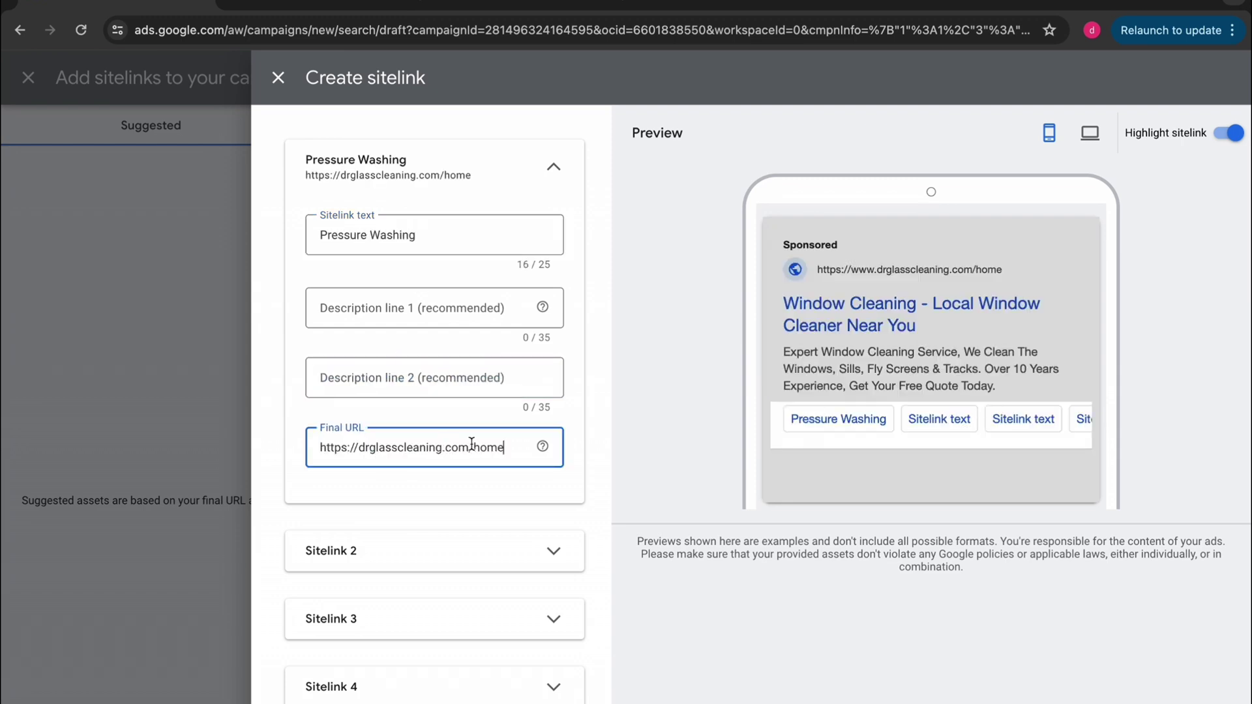
{"action": "key", "text": "BackSpace"}
{"action": "key", "text": "BackSpace"}
{"action": "key", "text": "BackSpace"}
{"action": "type", "text": "Pressure"}
{"action": "key", "text": "BackSpace"}
{"action": "key", "text": "BackSpace"}
{"action": "type", "text": "re W"}
{"action": "key", "text": "BackSpace"}
{"action": "key", "text": "BackSpace"}
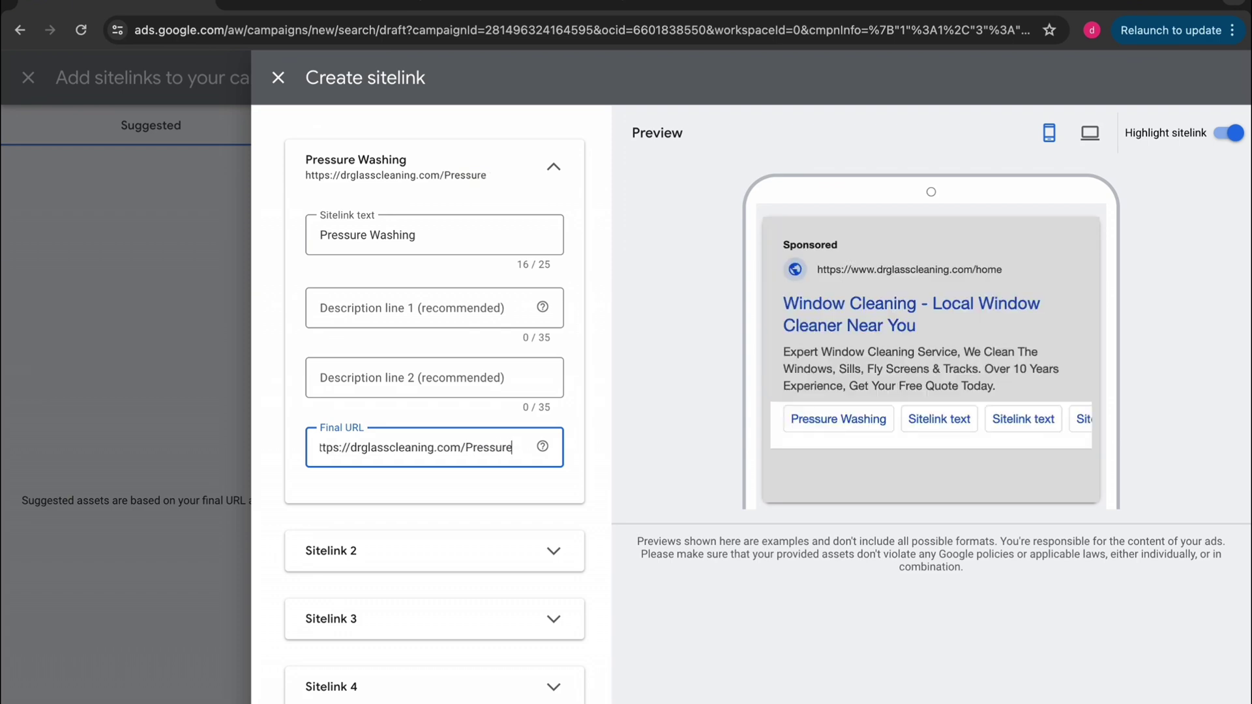
{"action": "left_click", "coordinate": [411, 309]}
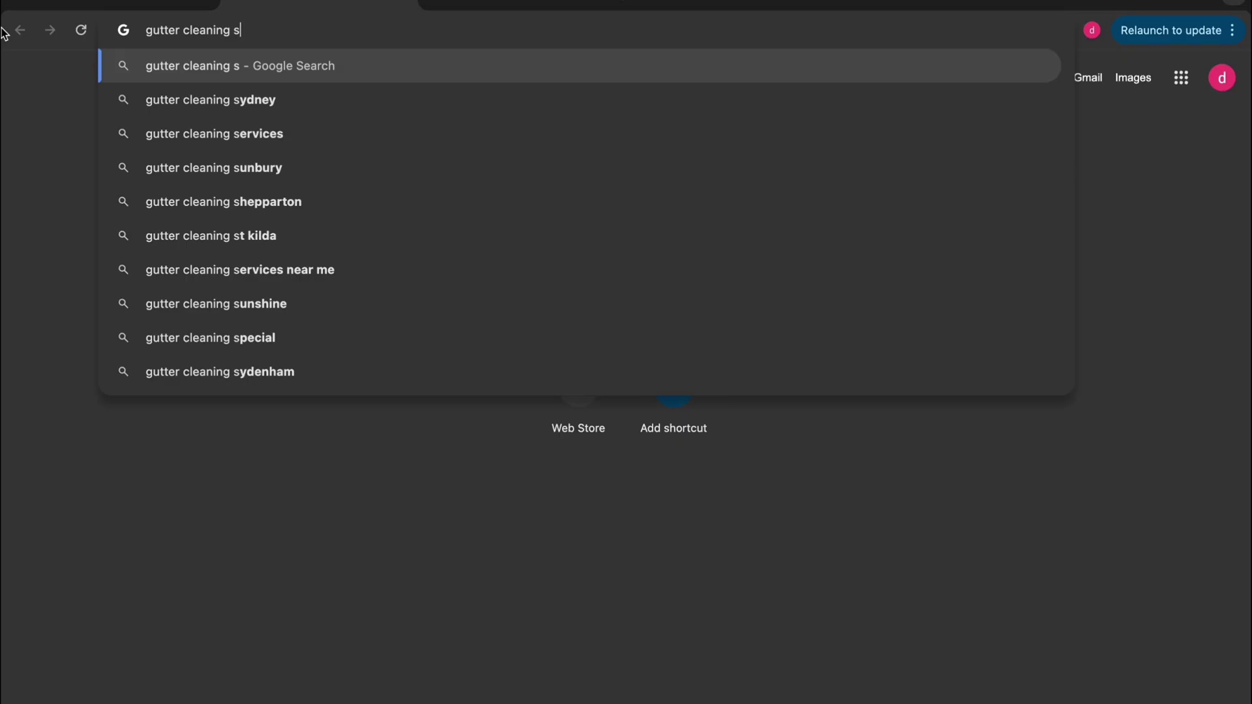
- Search Google for gutter cleaning services and look over the results
{"action": "type", "text": "ervic"}
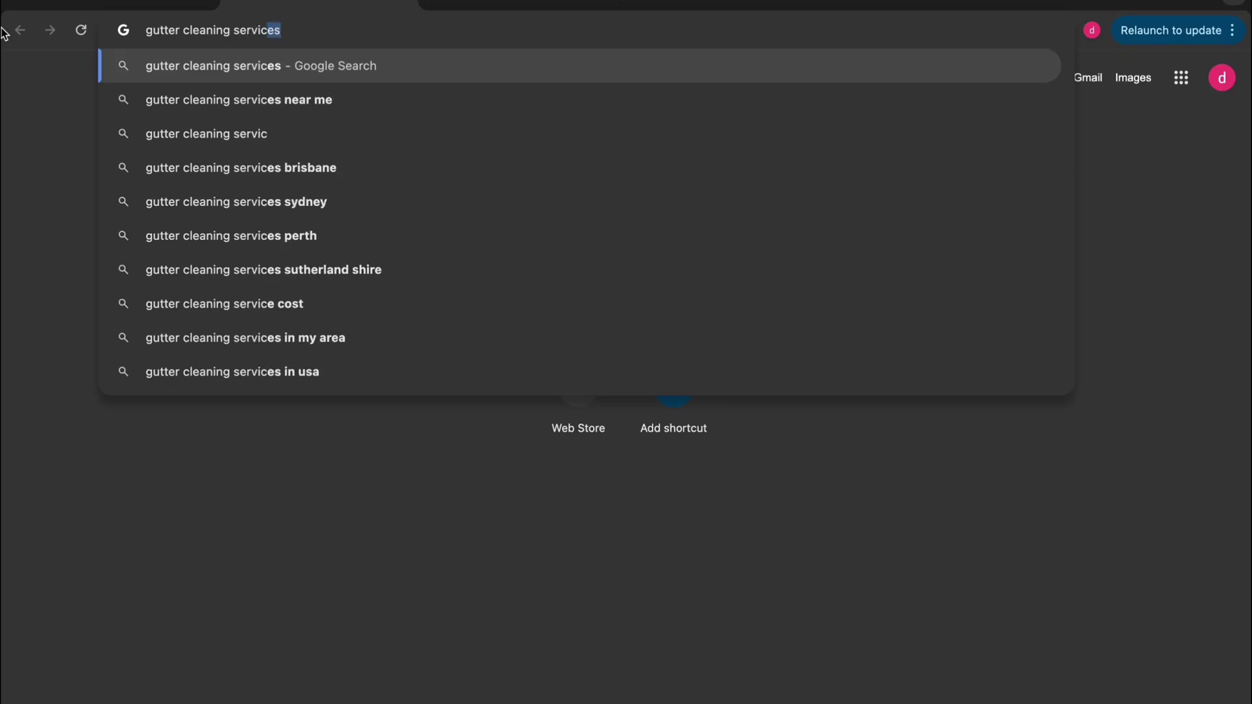
{"action": "type", "text": "e"}
{"action": "key", "text": "Return"}
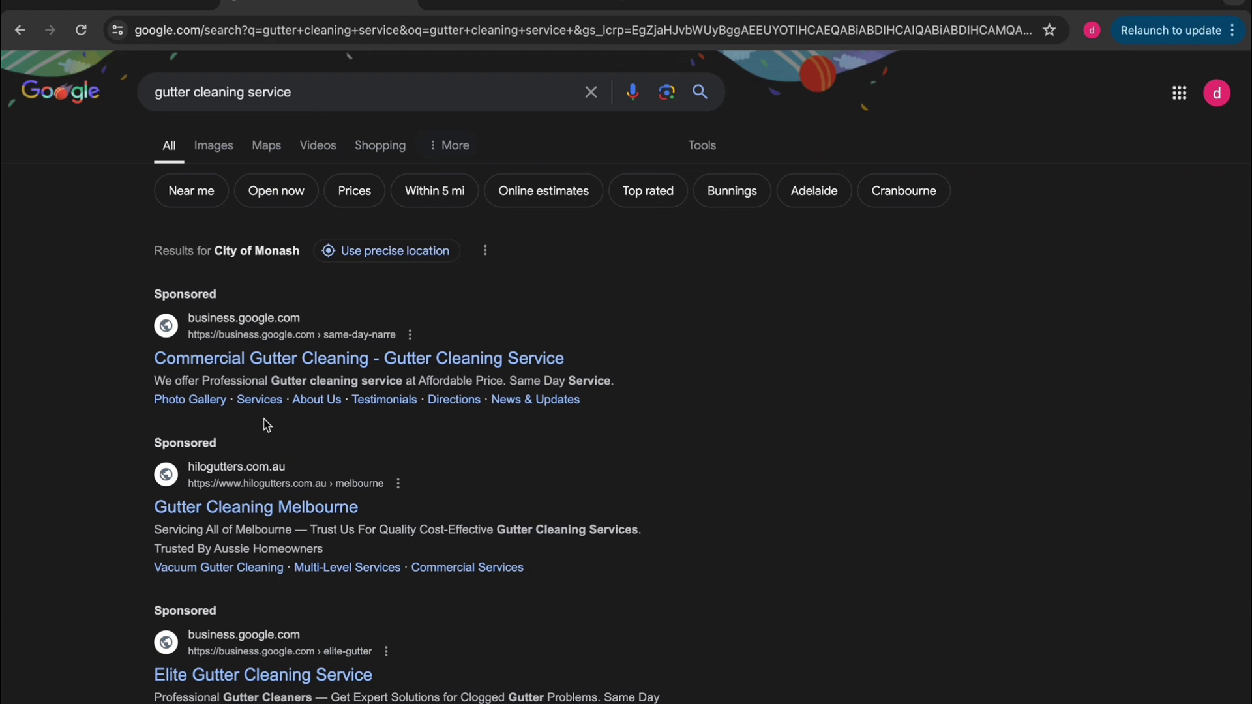
{"action": "scroll", "coordinate": [230, 411], "scroll_direction": "down", "scroll_amount": 2}
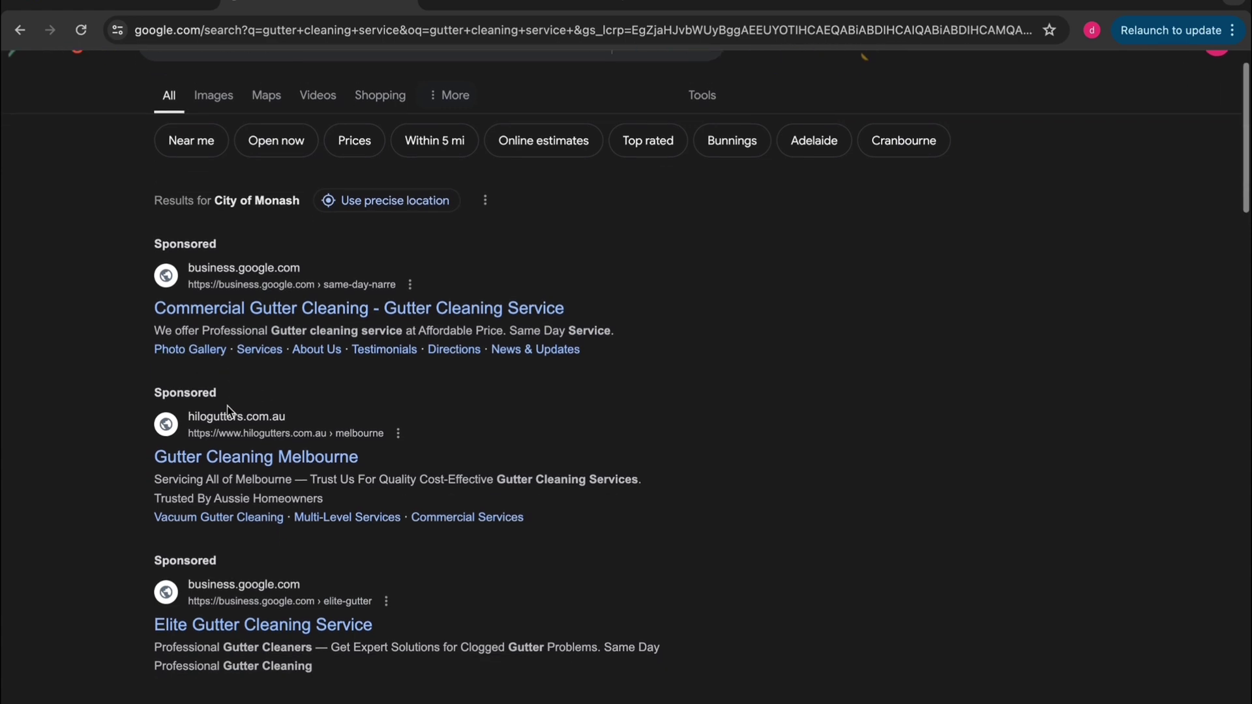
{"action": "scroll", "coordinate": [229, 411], "scroll_direction": "up", "scroll_amount": 2}
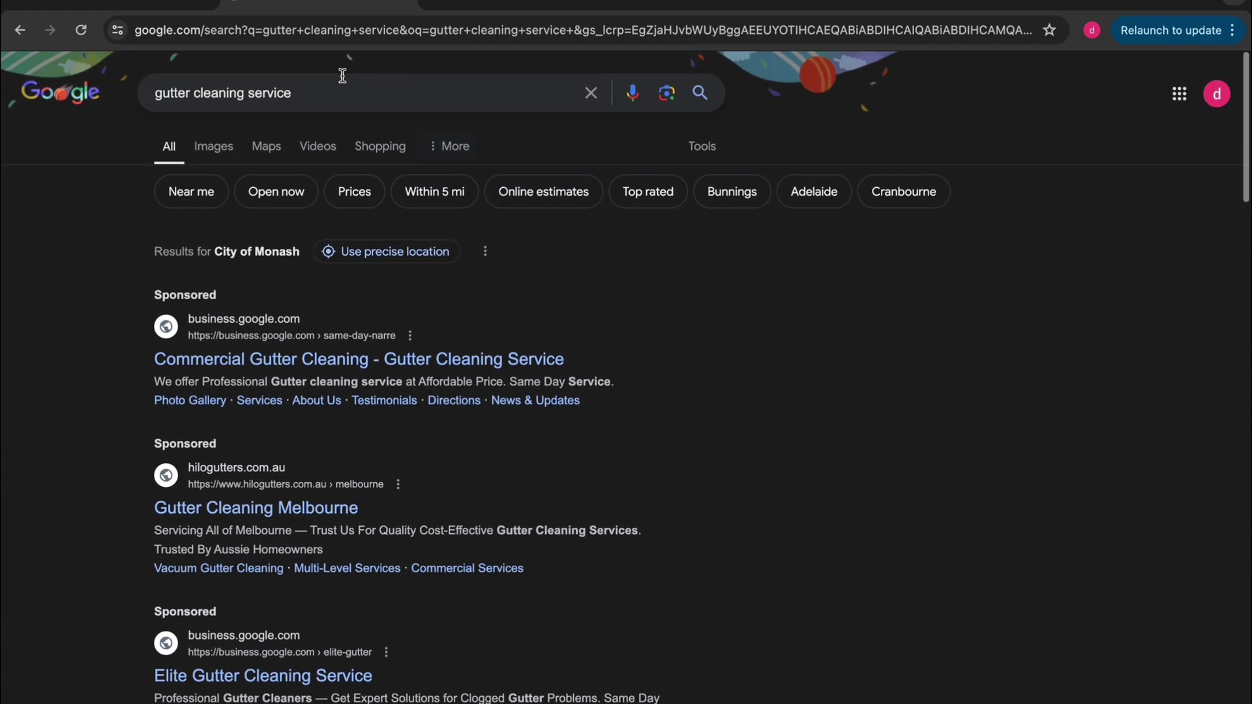
- Search 'sitelinks google ads', view the Semrush amazon sitelink example, then return to Google Ads
{"action": "triple_click", "coordinate": [310, 89]}
{"action": "type", "text": "site"}
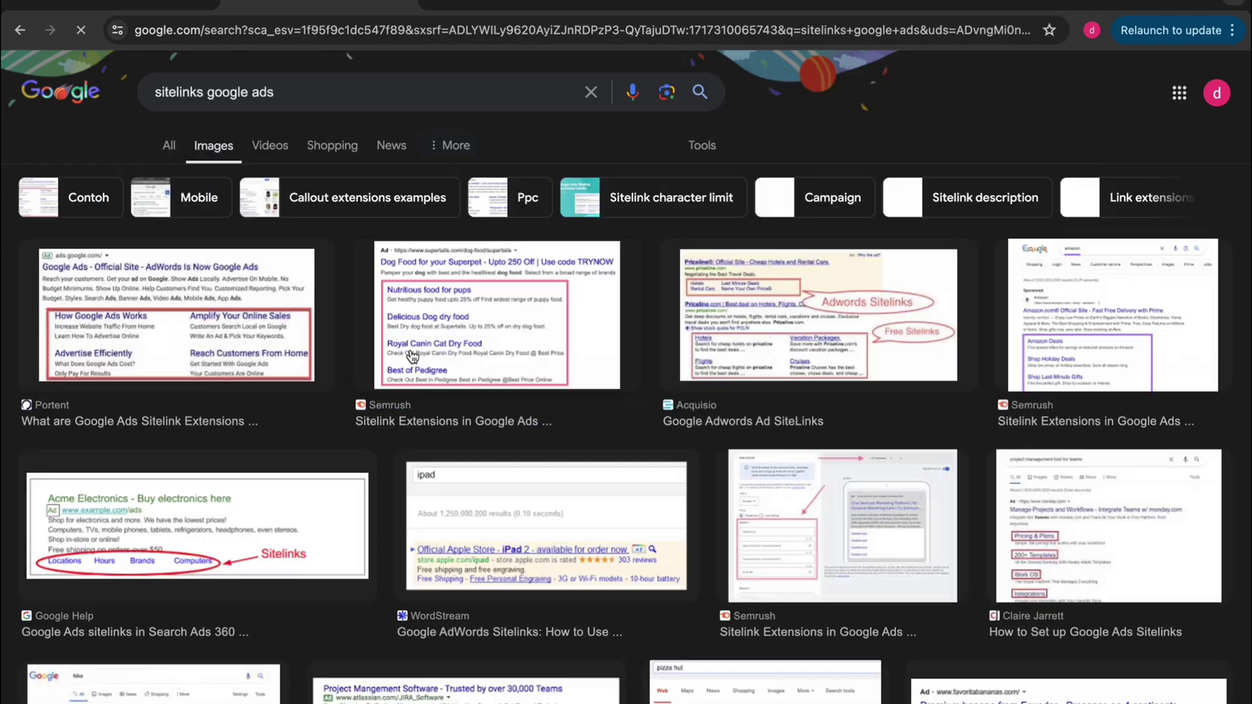
{"action": "scroll", "coordinate": [411, 355], "scroll_direction": "down", "scroll_amount": 1}
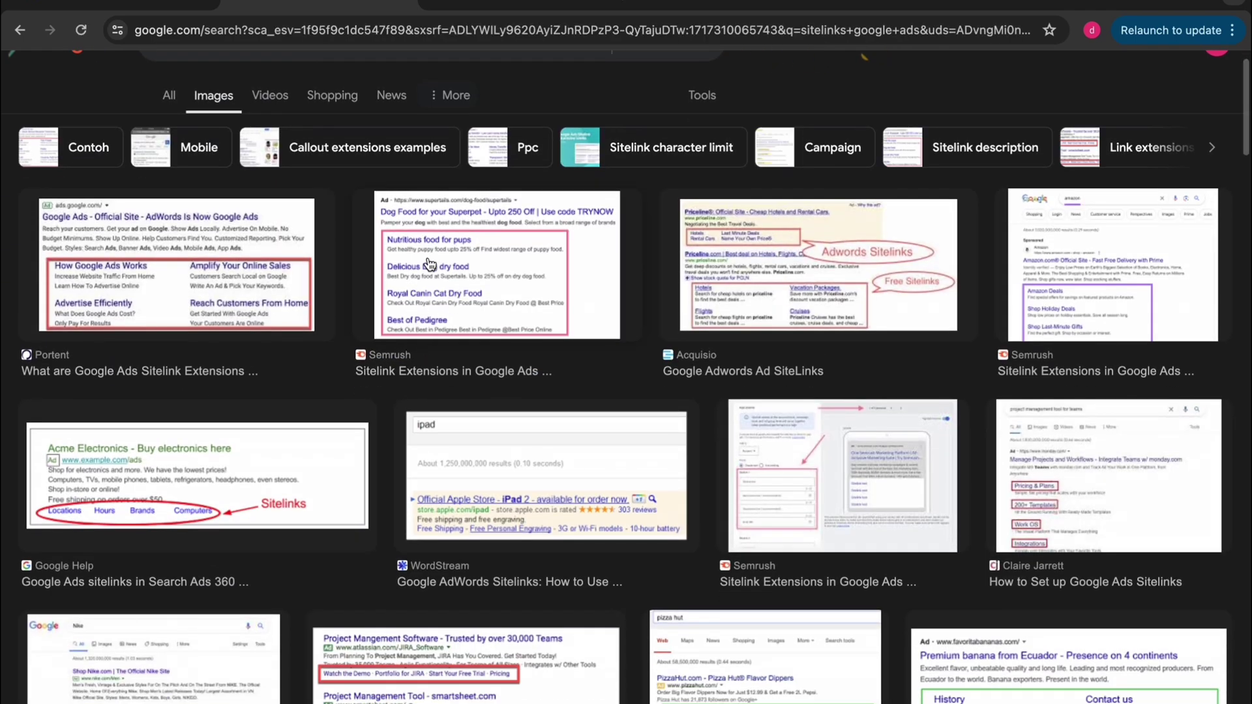
{"action": "left_click", "coordinate": [439, 297]}
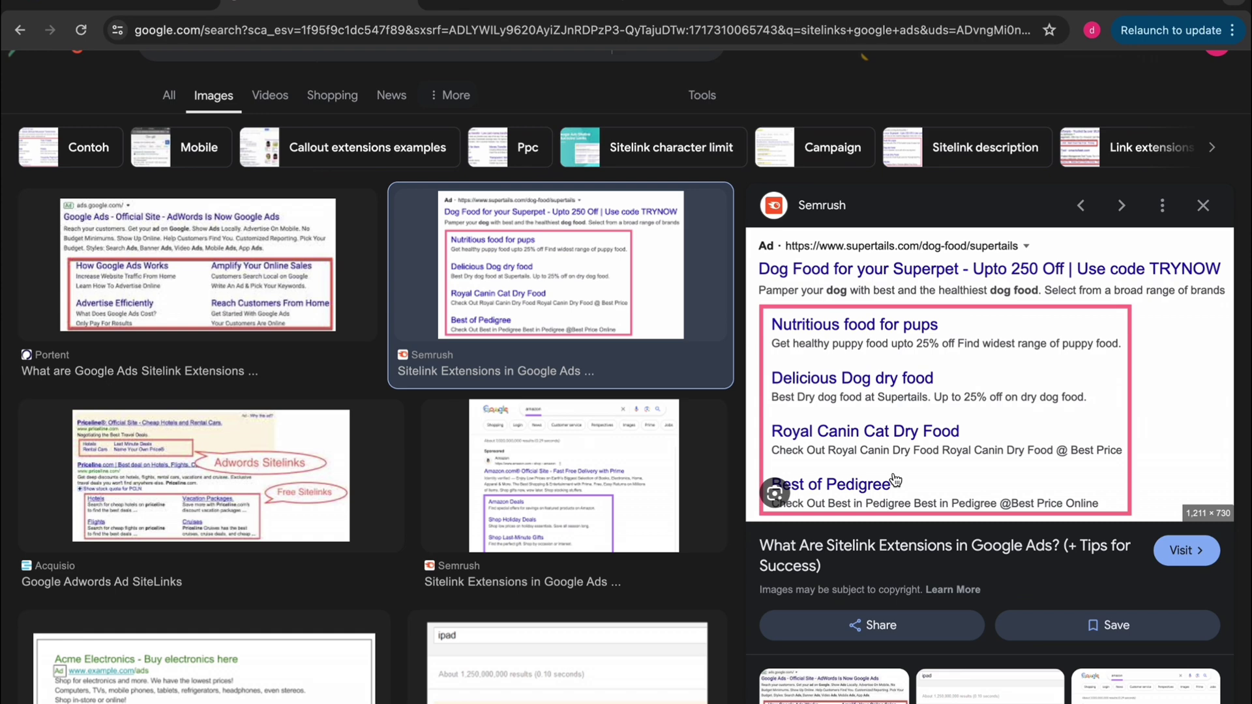
{"action": "scroll", "coordinate": [541, 414], "scroll_direction": "down", "scroll_amount": 3}
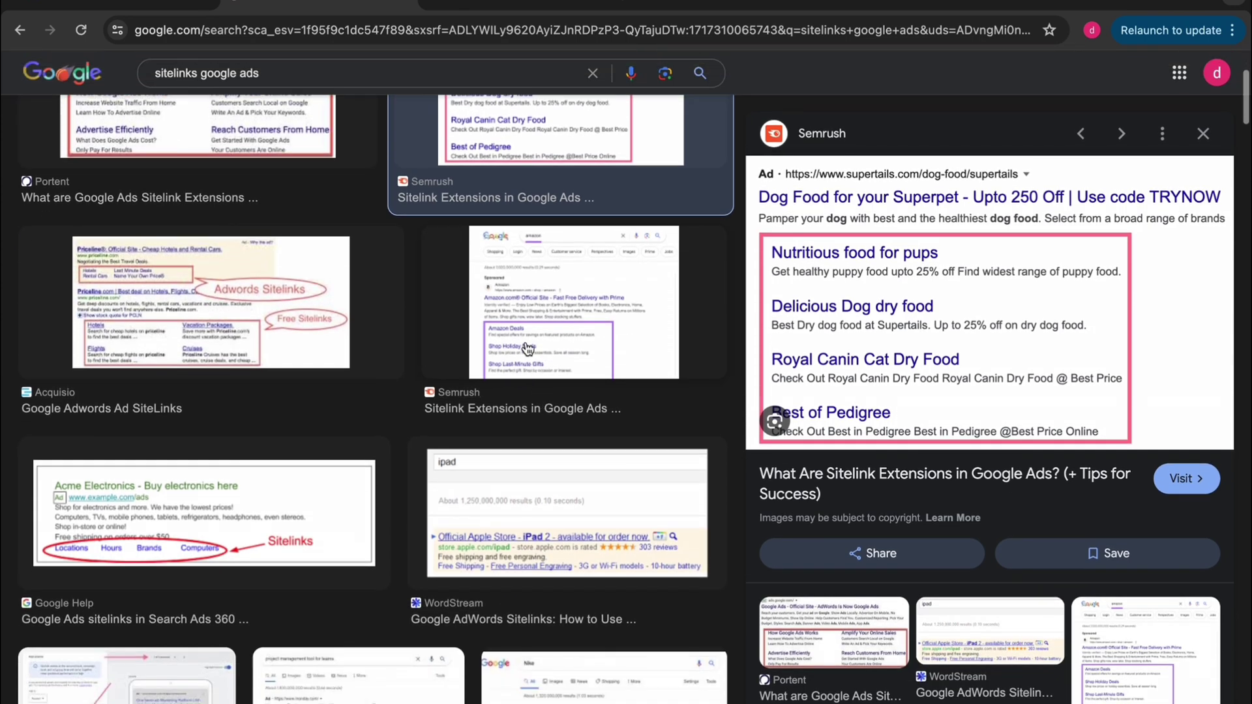
{"action": "left_click", "coordinate": [528, 350]}
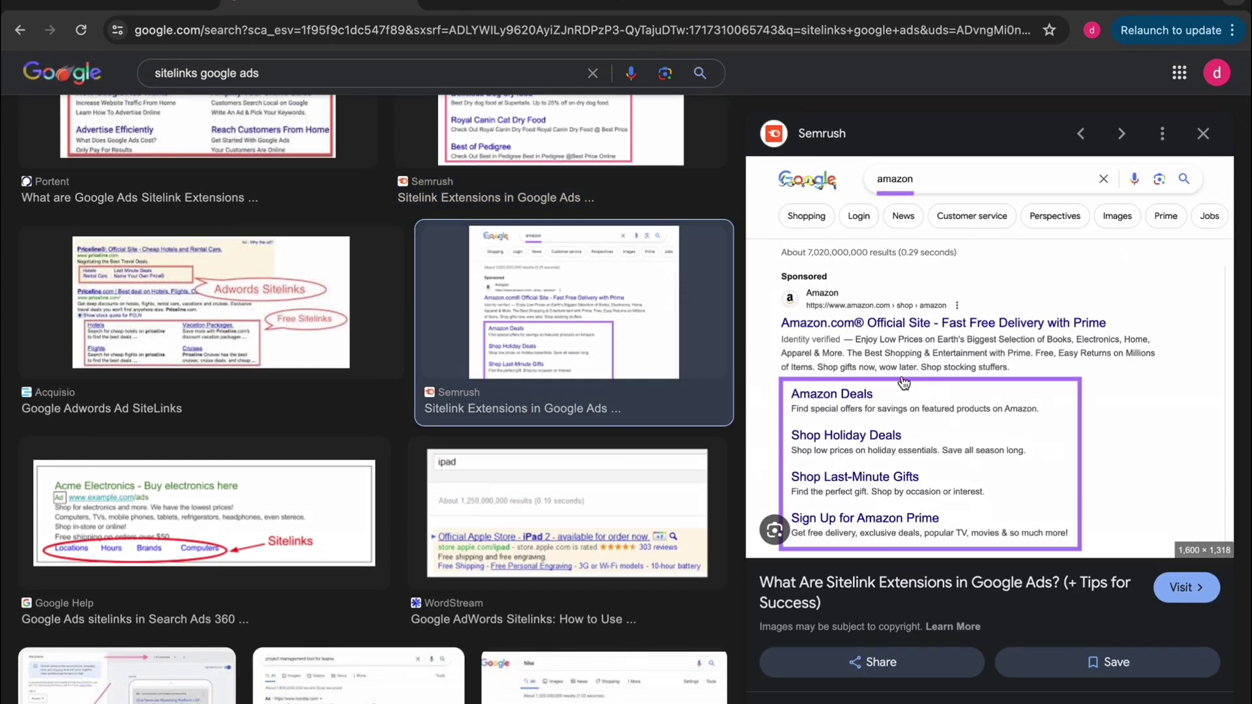
{"action": "left_click", "coordinate": [411, 2]}
{"action": "left_click", "coordinate": [117, 5]}
- Close the Create sitelink form and the Add sitelinks panel without saving
{"action": "scroll", "coordinate": [386, 393], "scroll_direction": "down", "scroll_amount": 2}
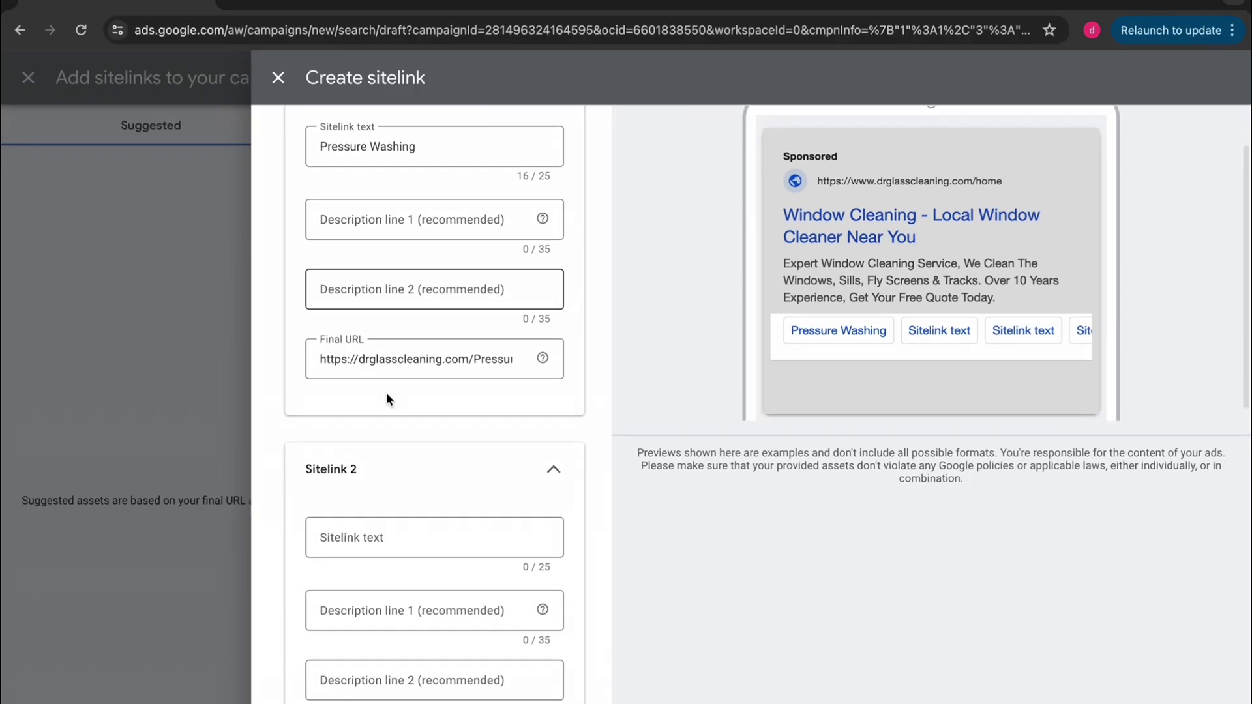
{"action": "scroll", "coordinate": [386, 393], "scroll_direction": "up", "scroll_amount": 2}
{"action": "left_click", "coordinate": [278, 78]}
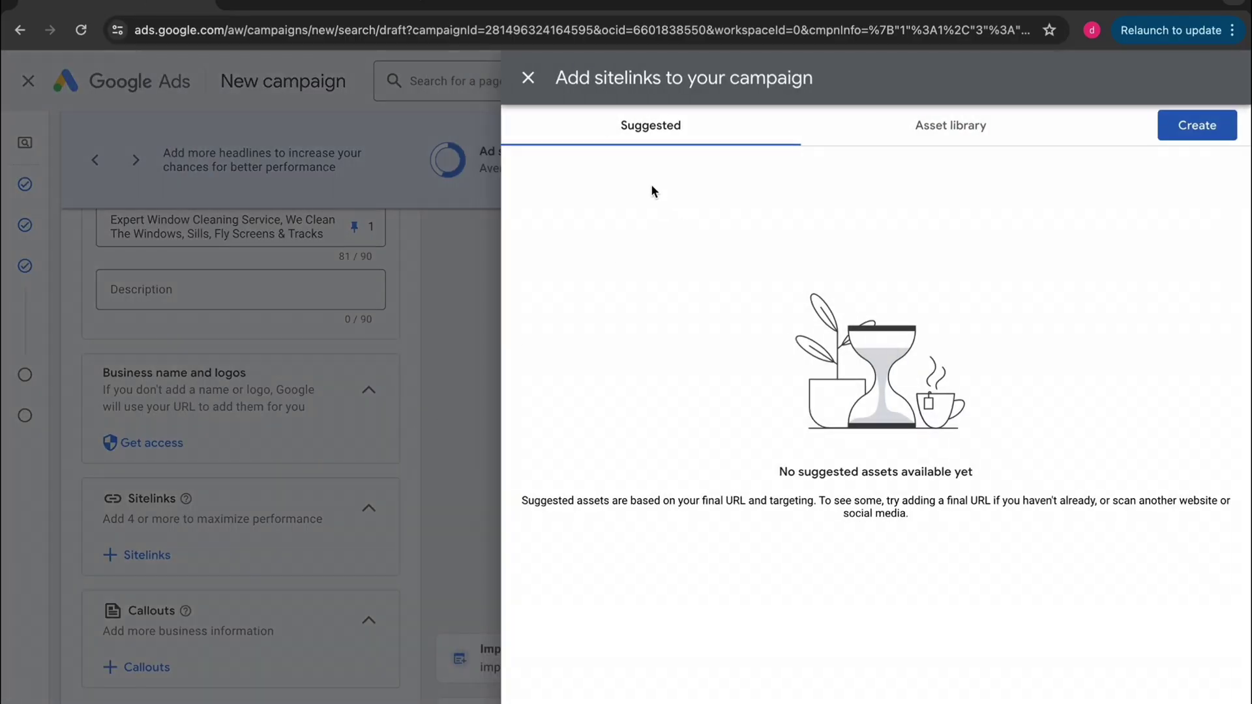
{"action": "left_click", "coordinate": [545, 76]}
{"action": "scroll", "coordinate": [335, 386], "scroll_direction": "down", "scroll_amount": 3}
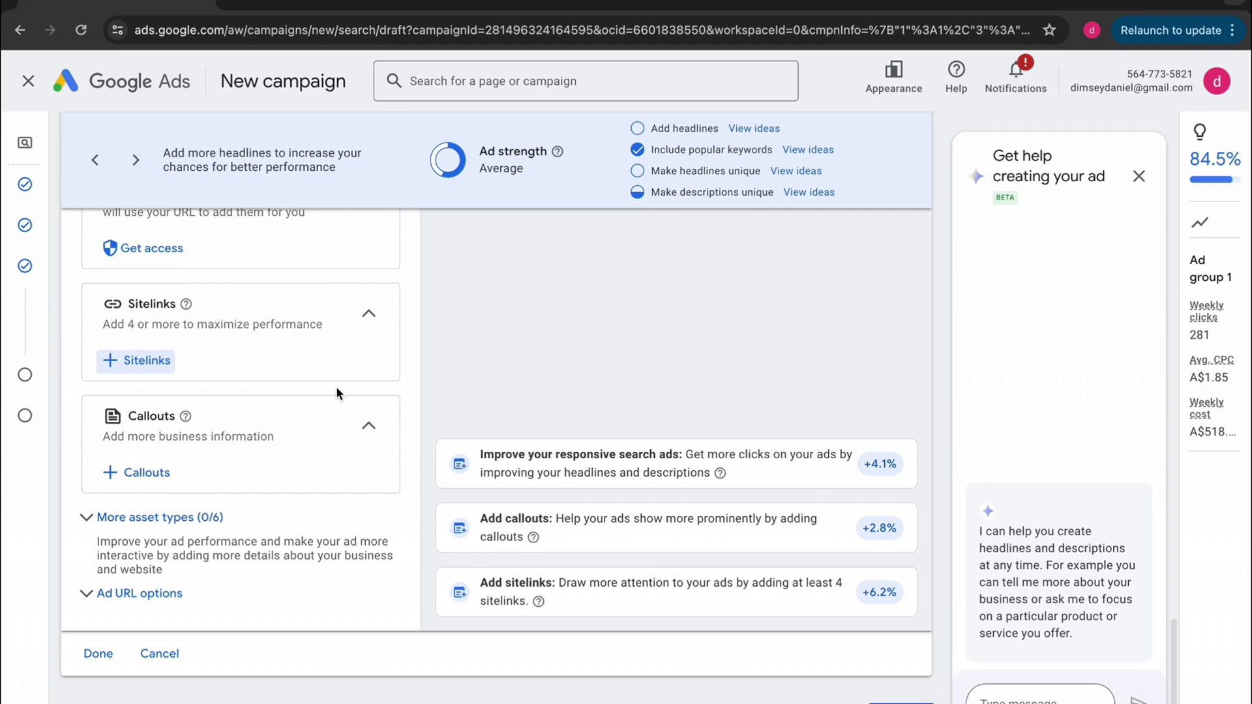
{"action": "scroll", "coordinate": [307, 410], "scroll_direction": "up", "scroll_amount": 2}
- Add the callouts 'Free Quotes' and '$50 Off'
{"action": "left_click", "coordinate": [145, 622]}
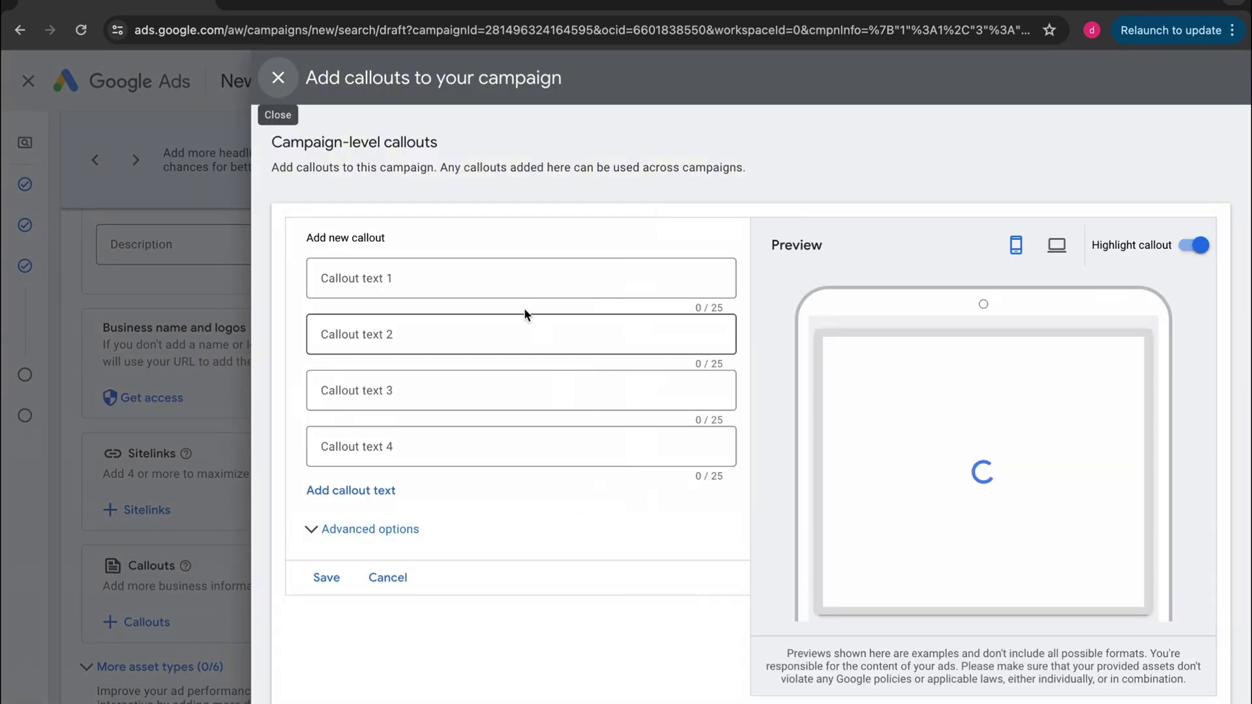
{"action": "left_click", "coordinate": [510, 289]}
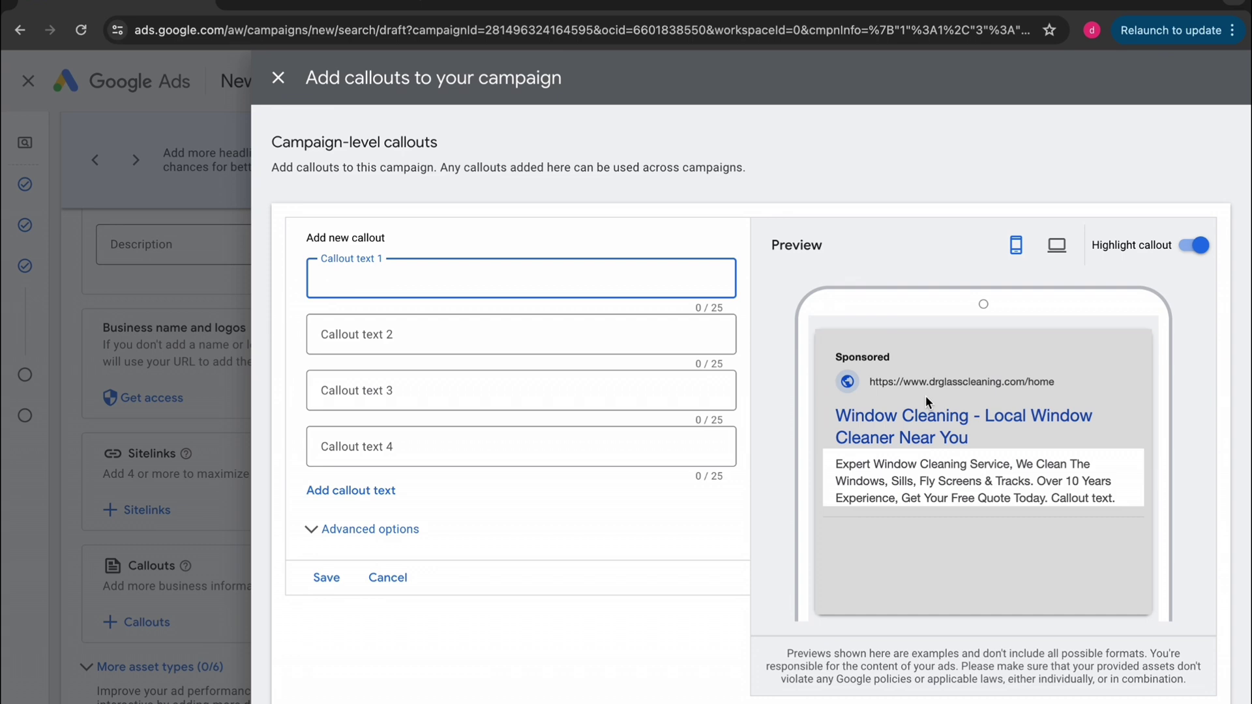
{"action": "left_click", "coordinate": [1102, 494]}
{"action": "left_click", "coordinate": [541, 294]}
{"action": "type", "text": "Free"}
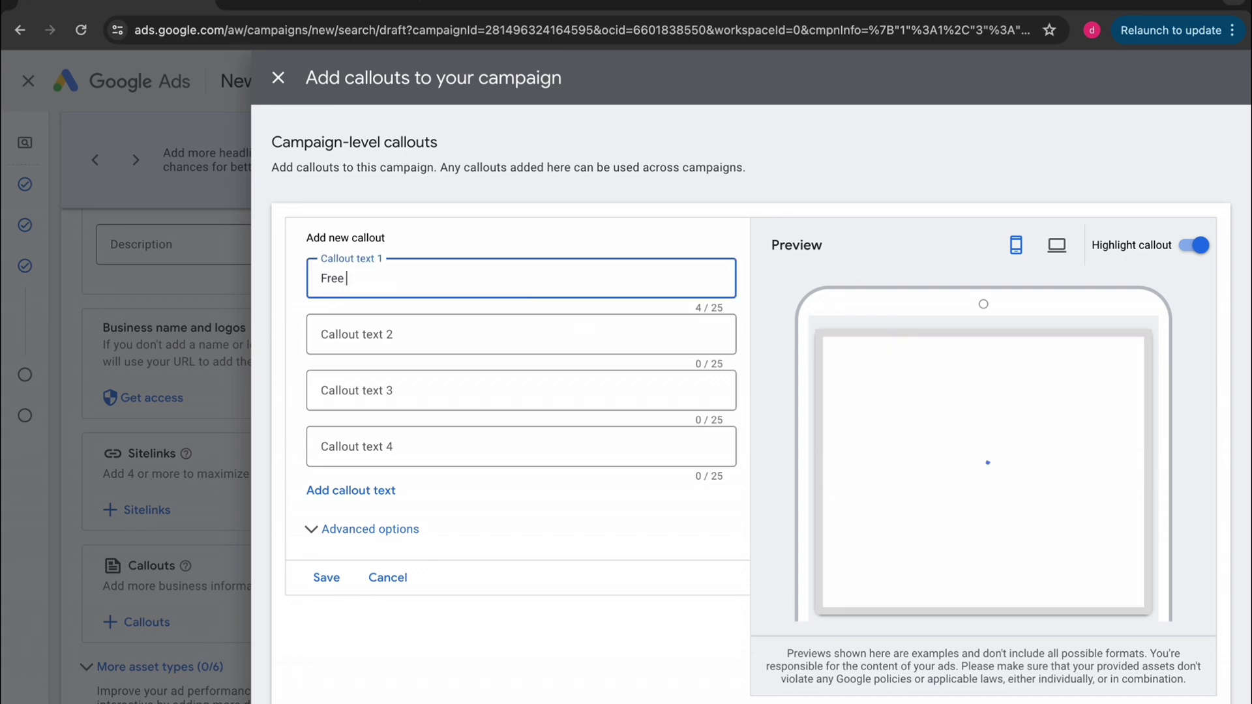
{"action": "type", "text": " Quop"}
{"action": "type", "text": "e"}
{"action": "type", "text": "s"}
{"action": "left_click", "coordinate": [497, 332]}
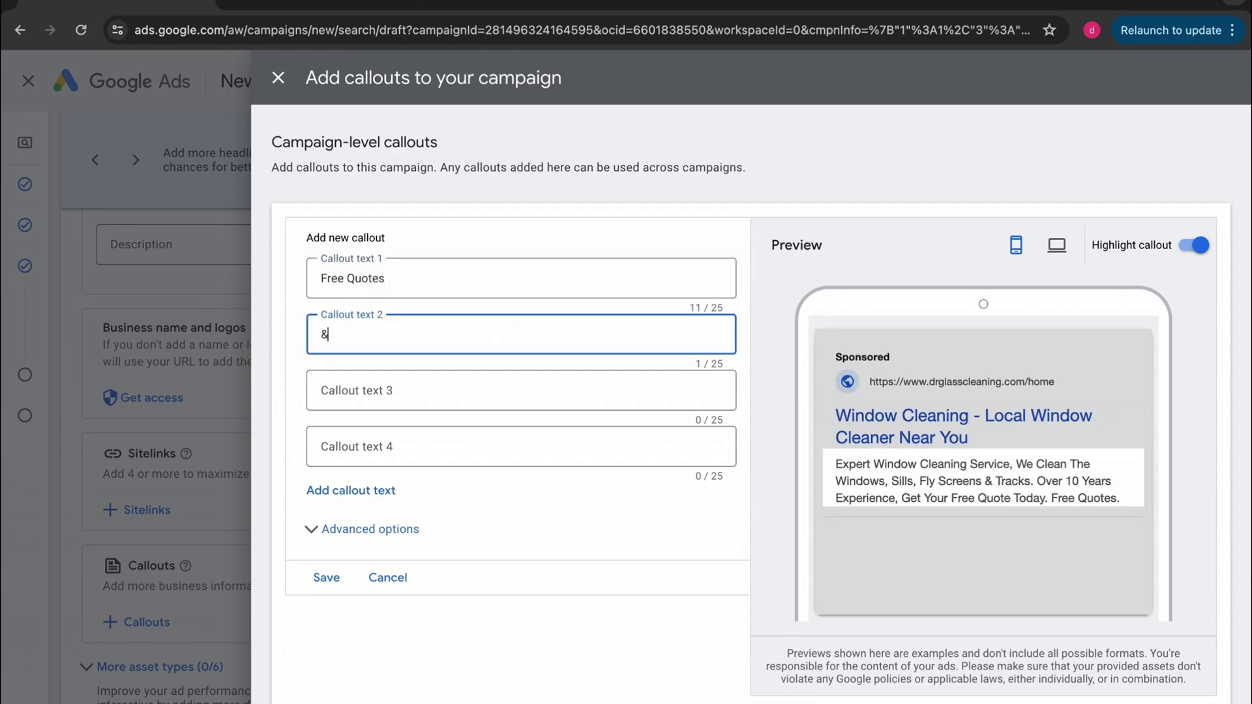
{"action": "type", "text": "$50 Off"}
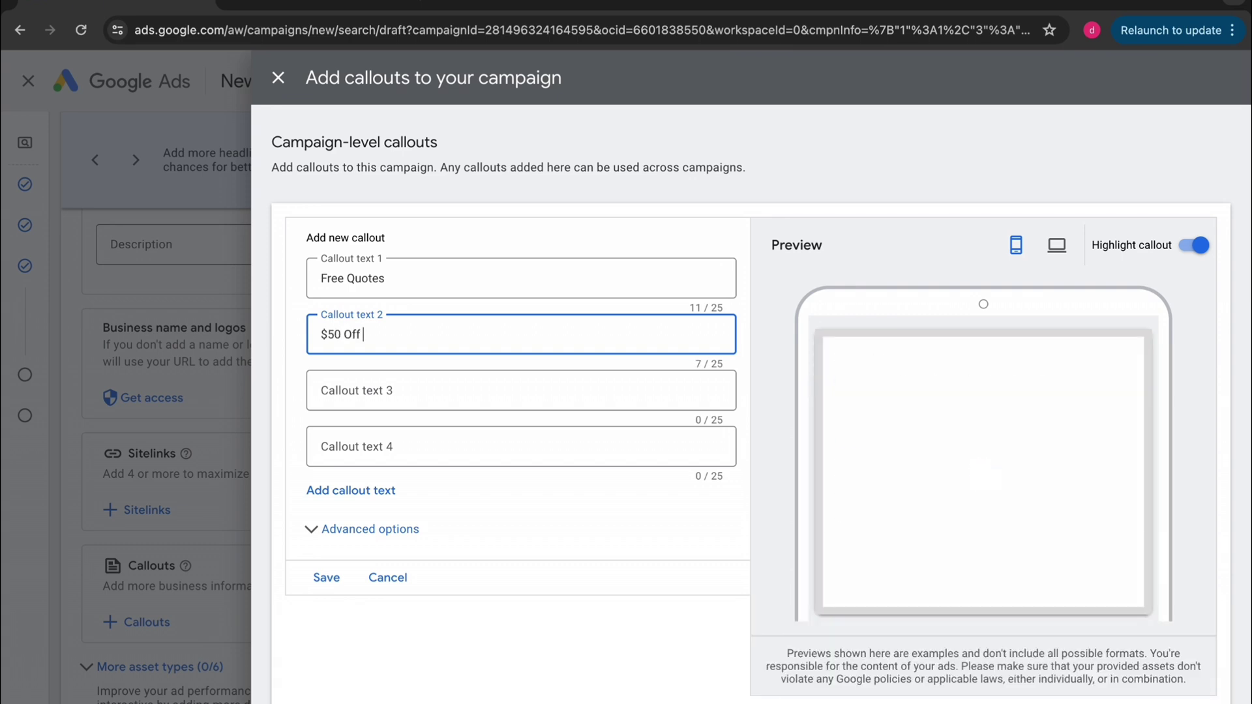
{"action": "left_click", "coordinate": [488, 381]}
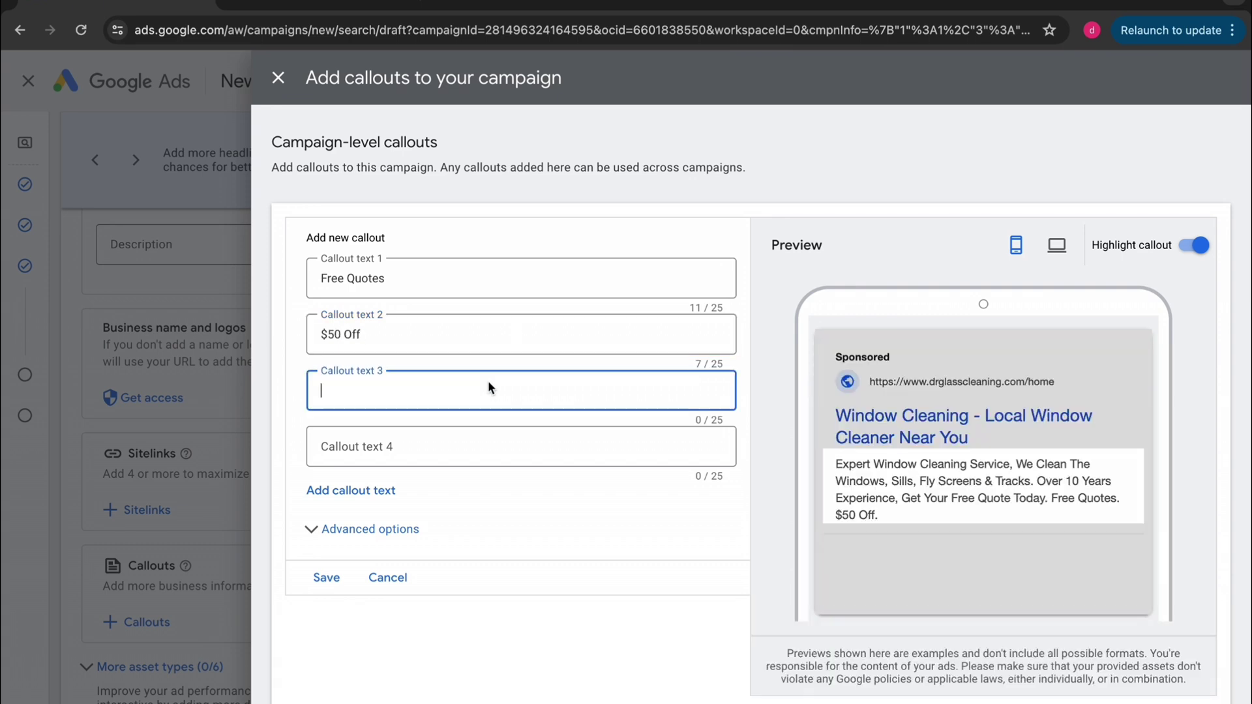
- Close callouts, expand More asset types, and try a USD promotion form before closing it unsaved
{"action": "left_click", "coordinate": [278, 92]}
{"action": "scroll", "coordinate": [246, 585], "scroll_direction": "down", "scroll_amount": 2}
{"action": "left_click", "coordinate": [191, 538]}
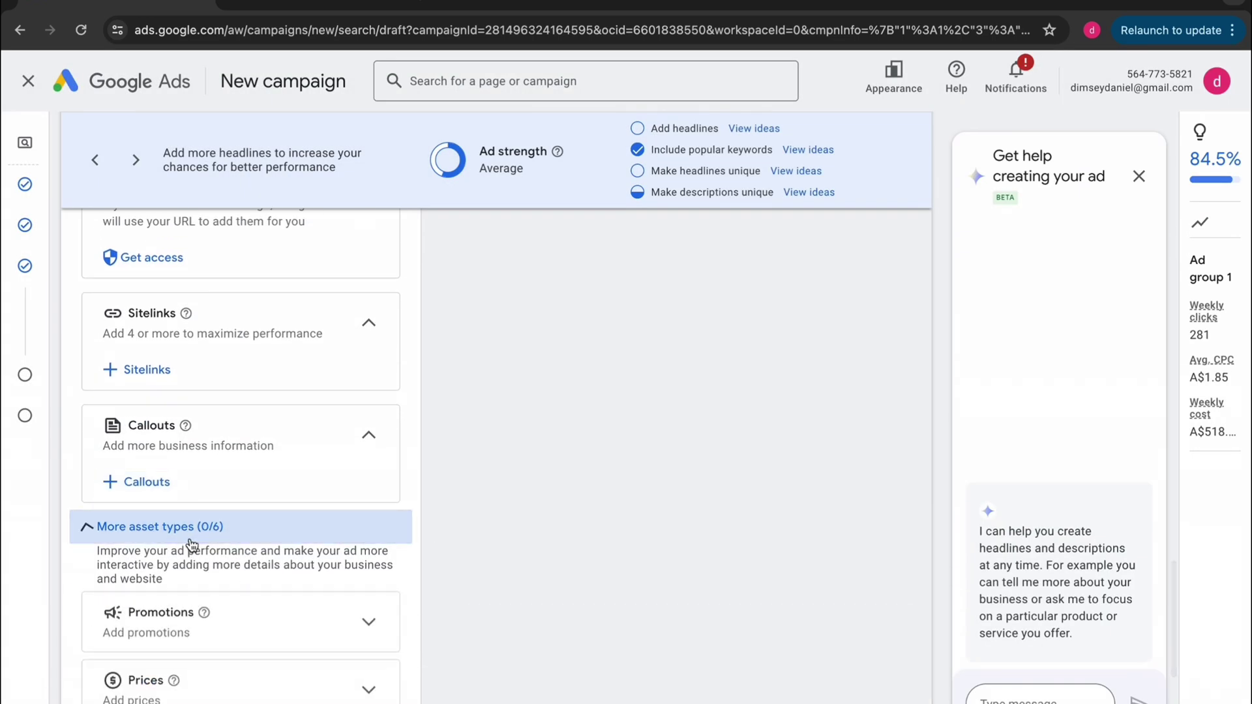
{"action": "scroll", "coordinate": [216, 587], "scroll_direction": "down", "scroll_amount": 3}
{"action": "left_click", "coordinate": [203, 382]}
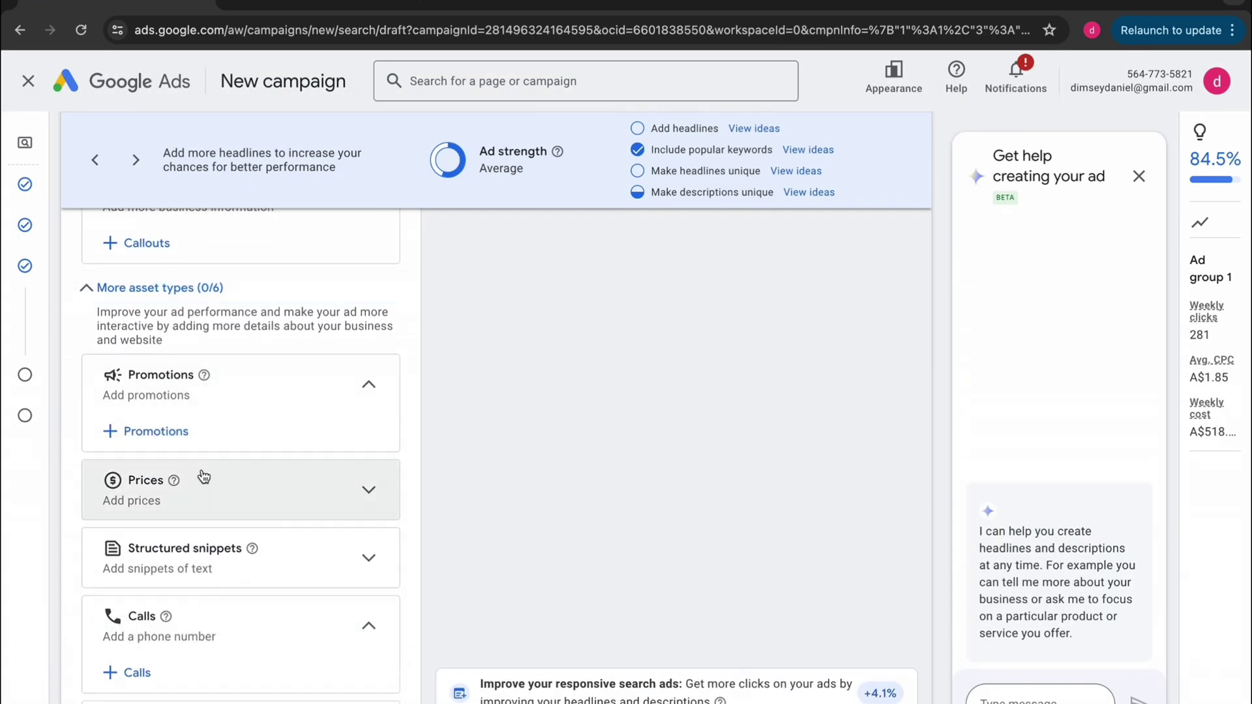
{"action": "left_click", "coordinate": [170, 431]}
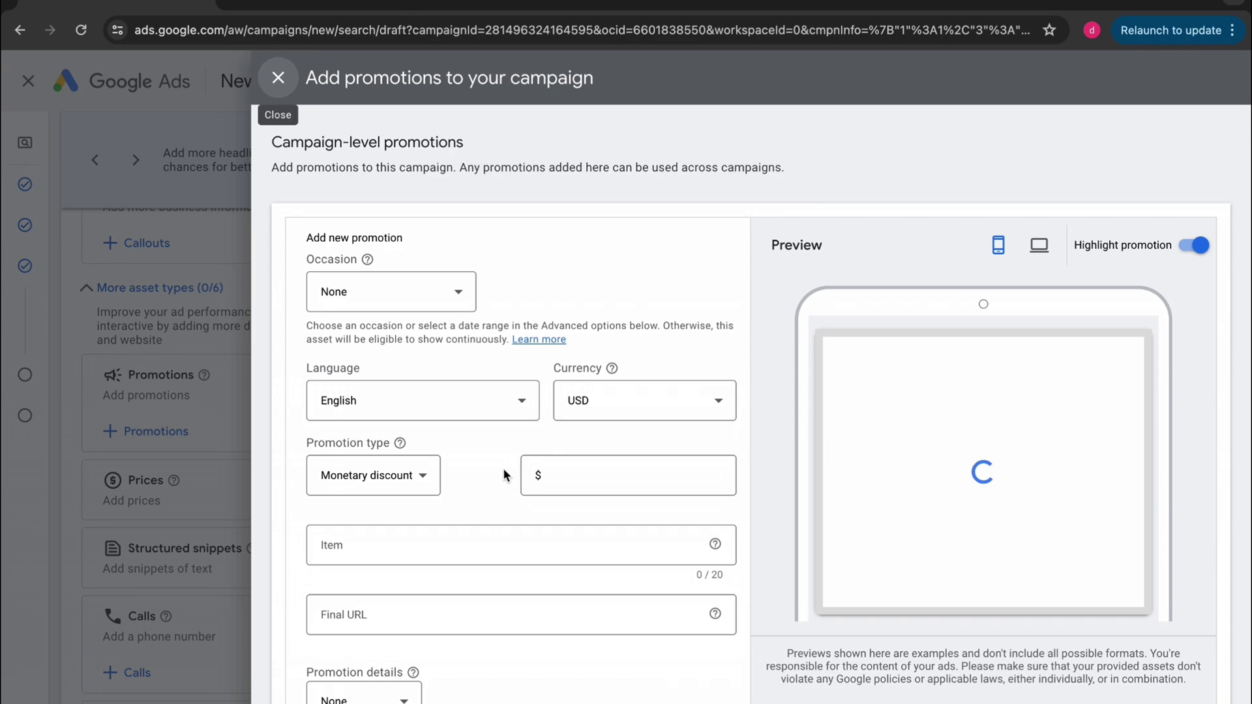
{"action": "scroll", "coordinate": [493, 474], "scroll_direction": "down", "scroll_amount": 2}
{"action": "left_click", "coordinate": [598, 281]}
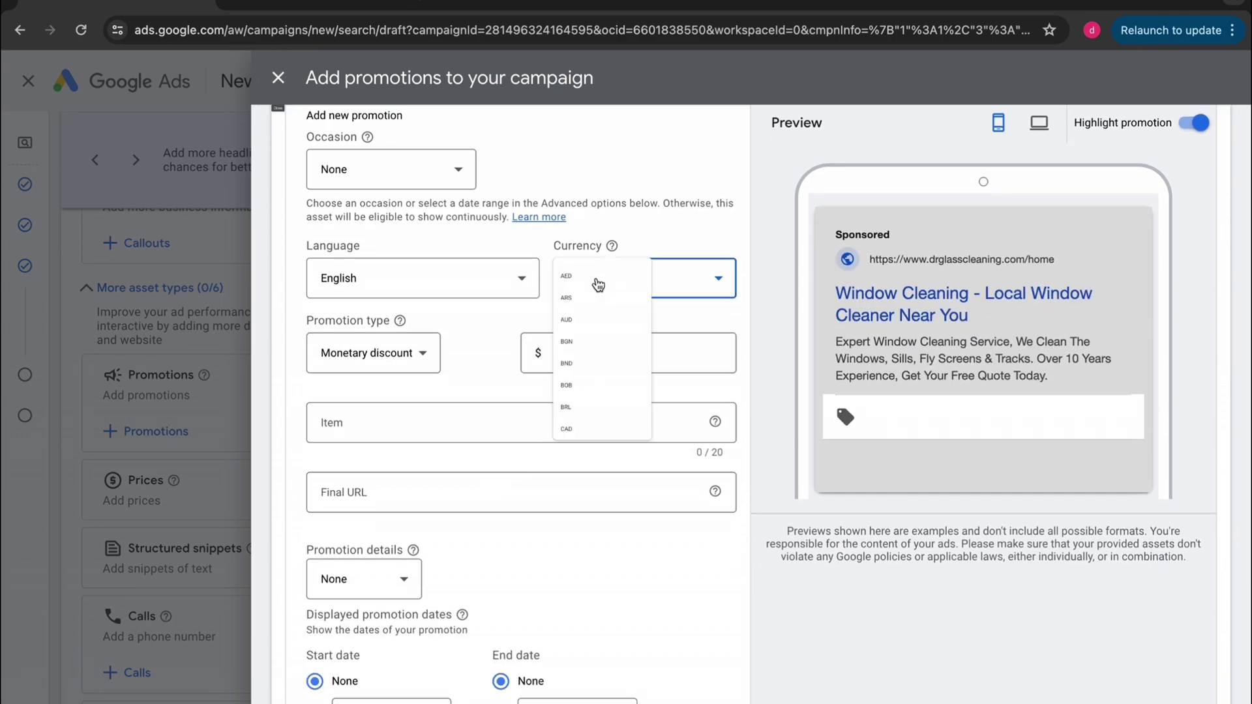
{"action": "left_click", "coordinate": [479, 348]}
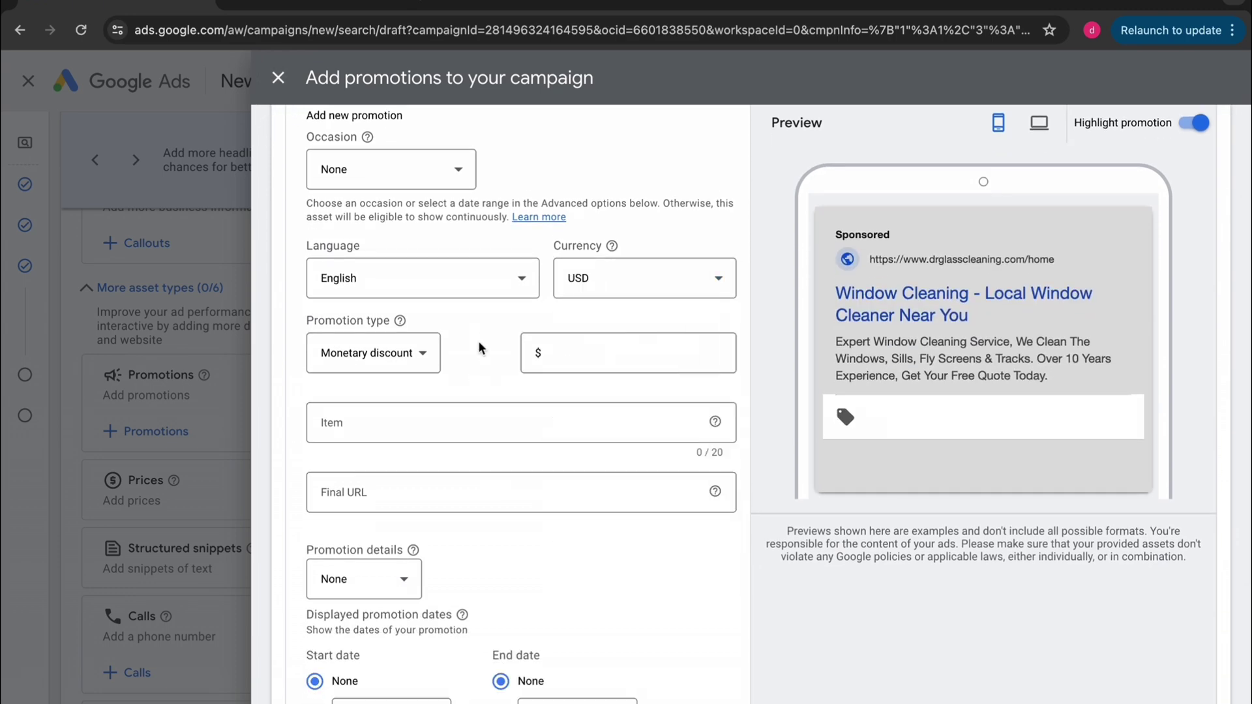
{"action": "scroll", "coordinate": [487, 402], "scroll_direction": "down", "scroll_amount": 1}
{"action": "left_click", "coordinate": [278, 78]}
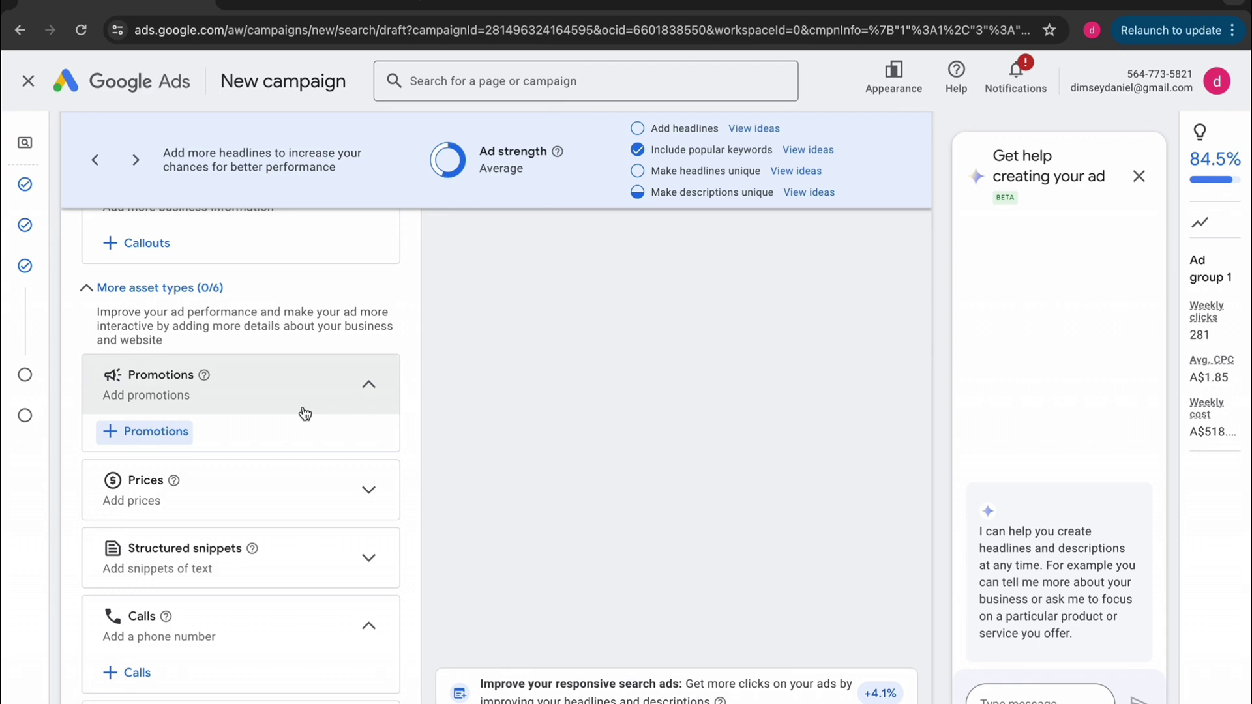
- Expand the Prices and Structured snippets sections
{"action": "scroll", "coordinate": [260, 498], "scroll_direction": "down", "scroll_amount": 1}
{"action": "left_click", "coordinate": [240, 463]}
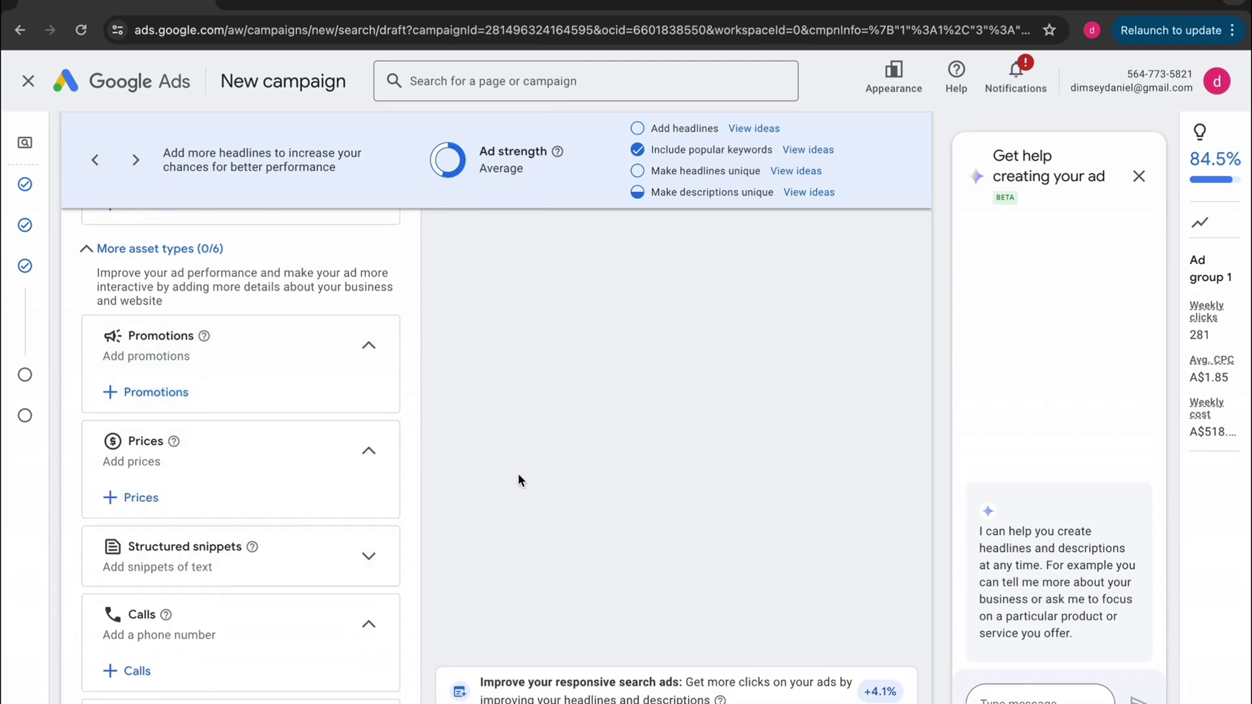
{"action": "scroll", "coordinate": [232, 478], "scroll_direction": "down", "scroll_amount": 1}
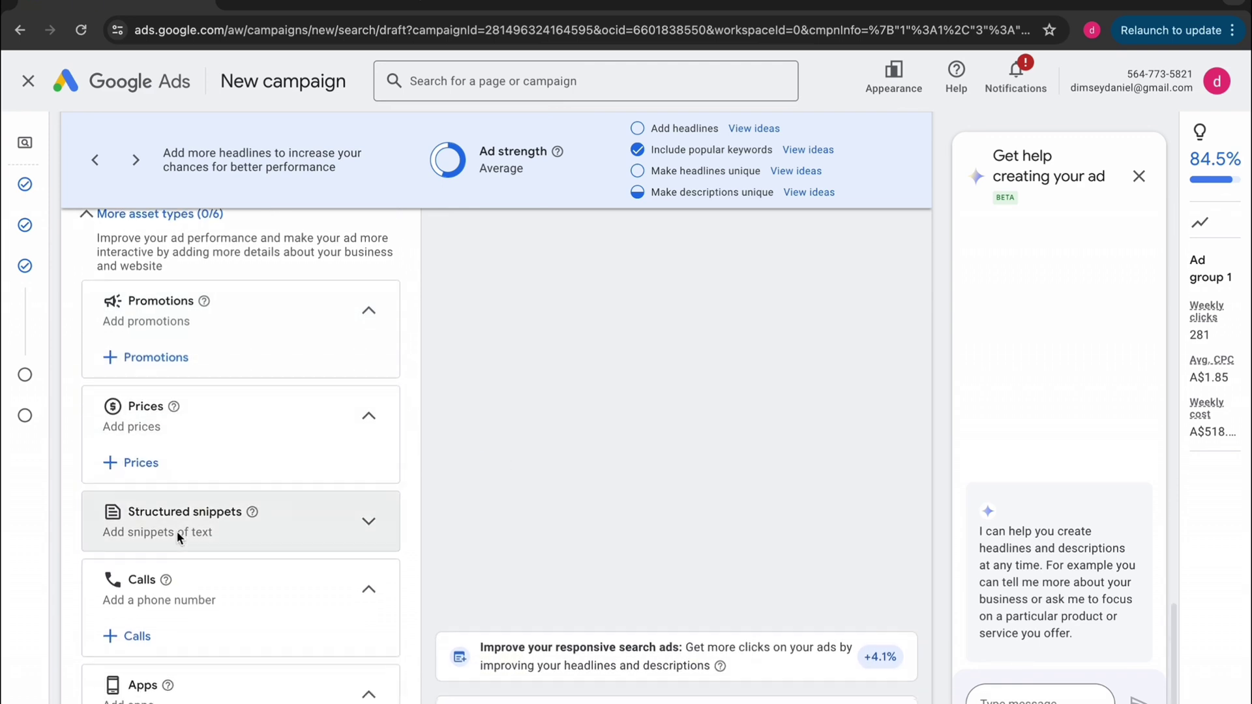
{"action": "scroll", "coordinate": [177, 531], "scroll_direction": "down", "scroll_amount": 3}
{"action": "left_click", "coordinate": [188, 428]}
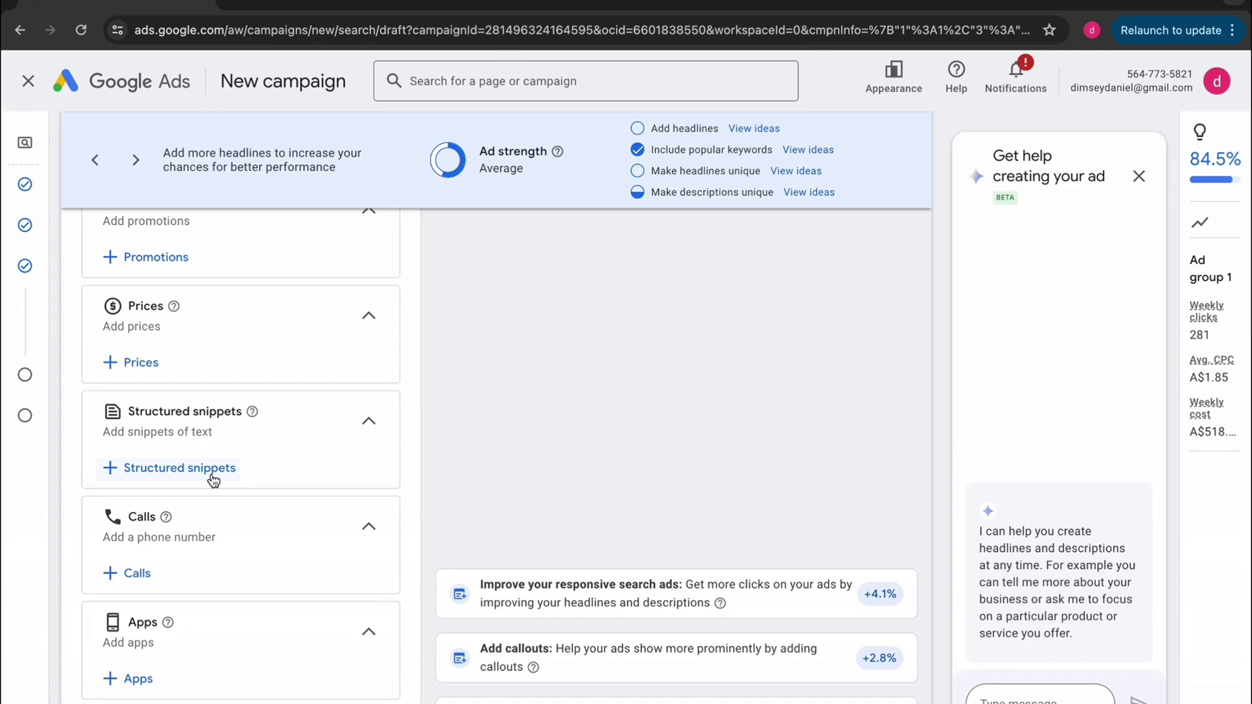
{"action": "scroll", "coordinate": [210, 481], "scroll_direction": "down", "scroll_amount": 2}
- Add a call asset with call reporting on and the business's Australian phone number
{"action": "left_click", "coordinate": [133, 505]}
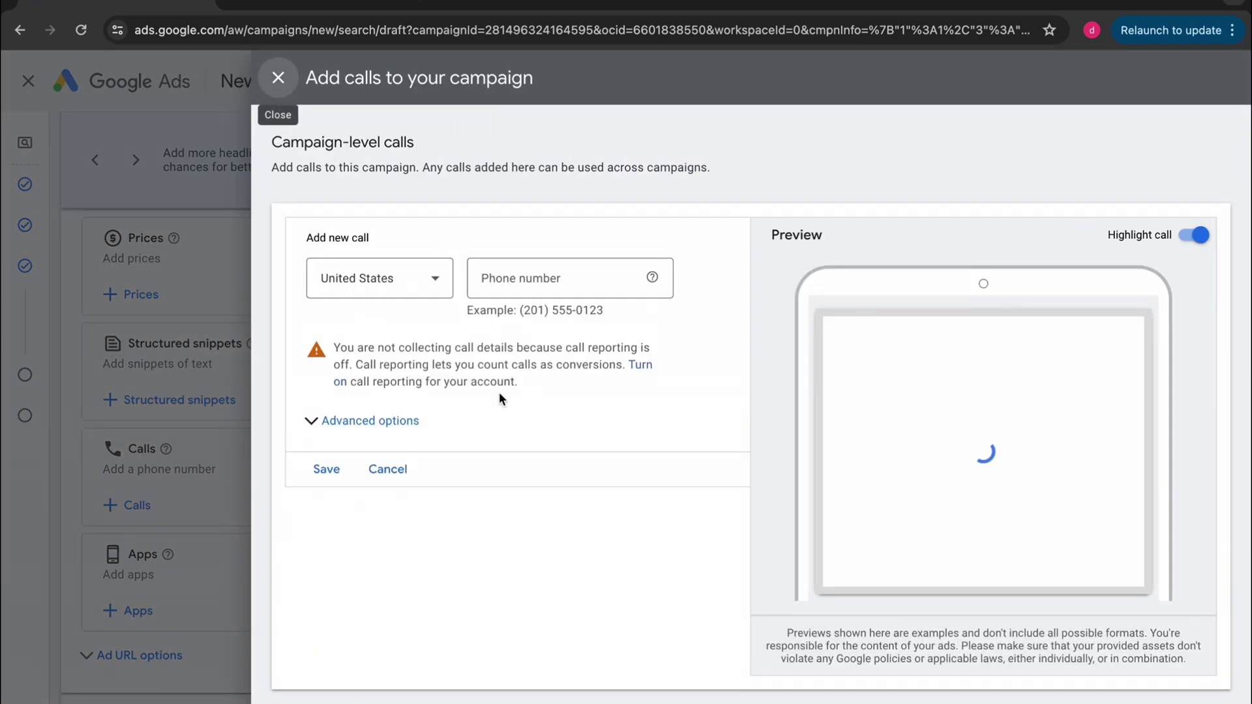
{"action": "left_click", "coordinate": [499, 397]}
{"action": "left_click", "coordinate": [424, 287]}
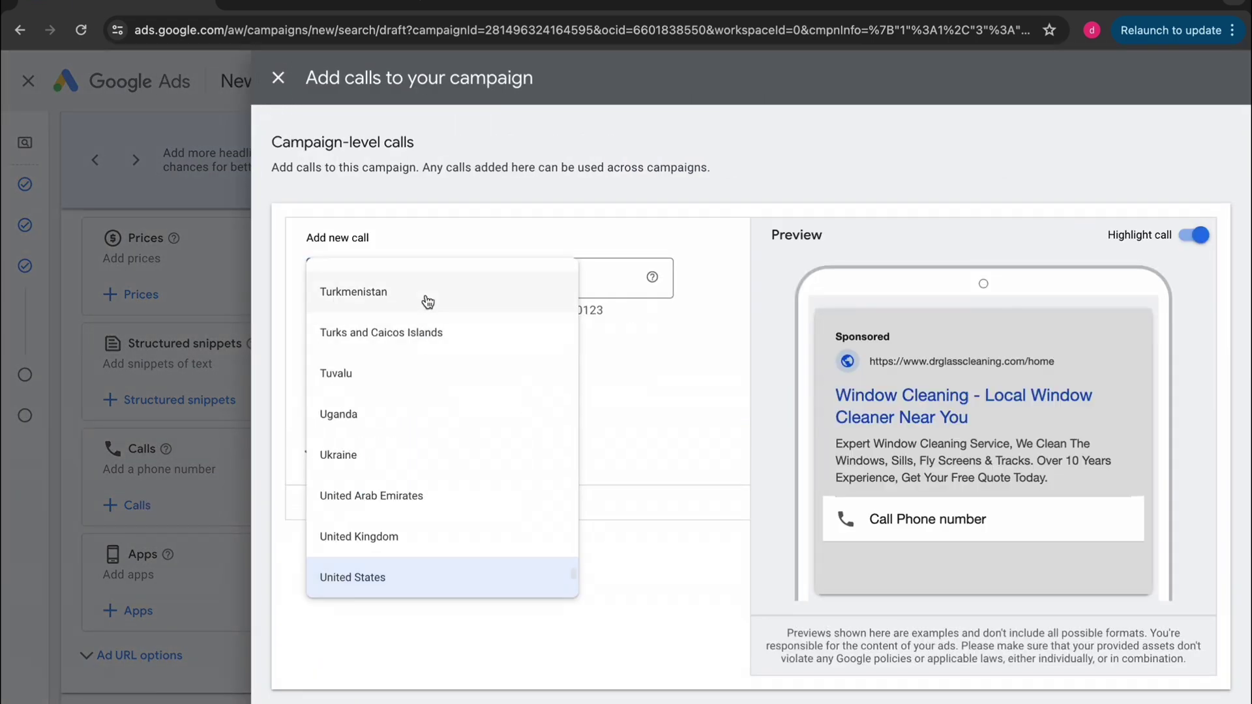
{"action": "scroll", "coordinate": [427, 300], "scroll_direction": "up", "scroll_amount": 20}
{"action": "scroll", "coordinate": [427, 301], "scroll_direction": "up", "scroll_amount": 3}
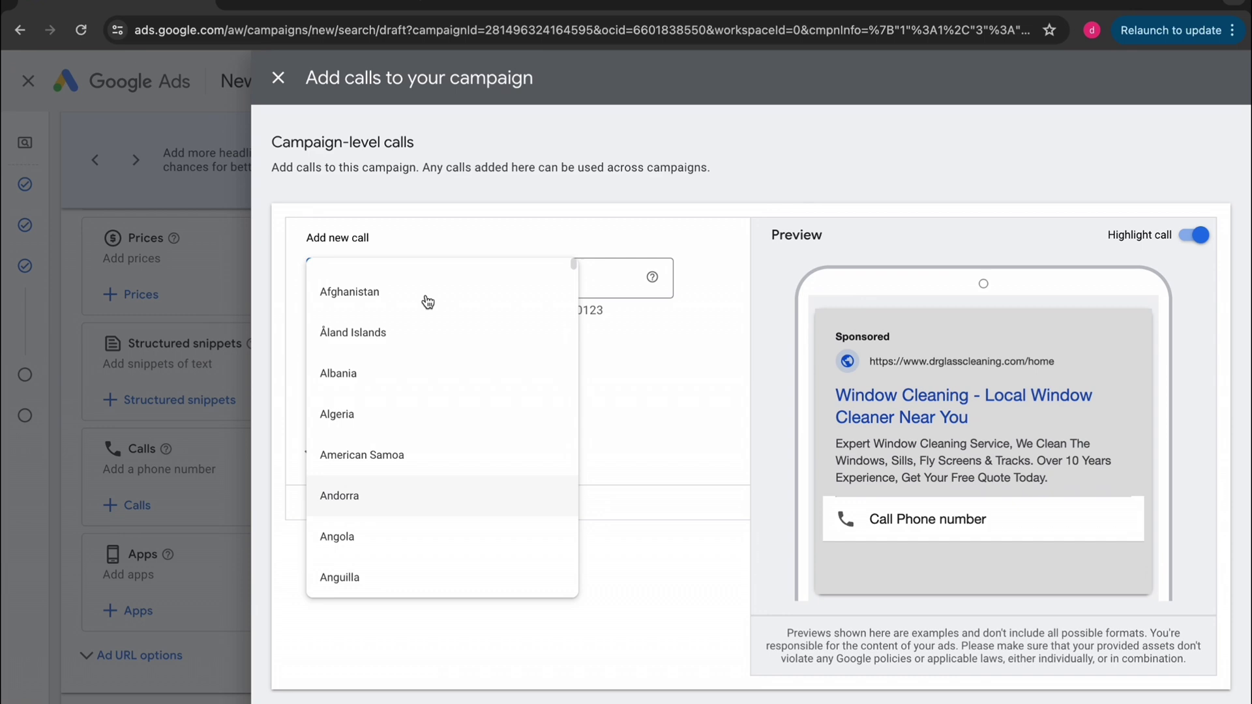
{"action": "scroll", "coordinate": [389, 515], "scroll_direction": "down", "scroll_amount": 5}
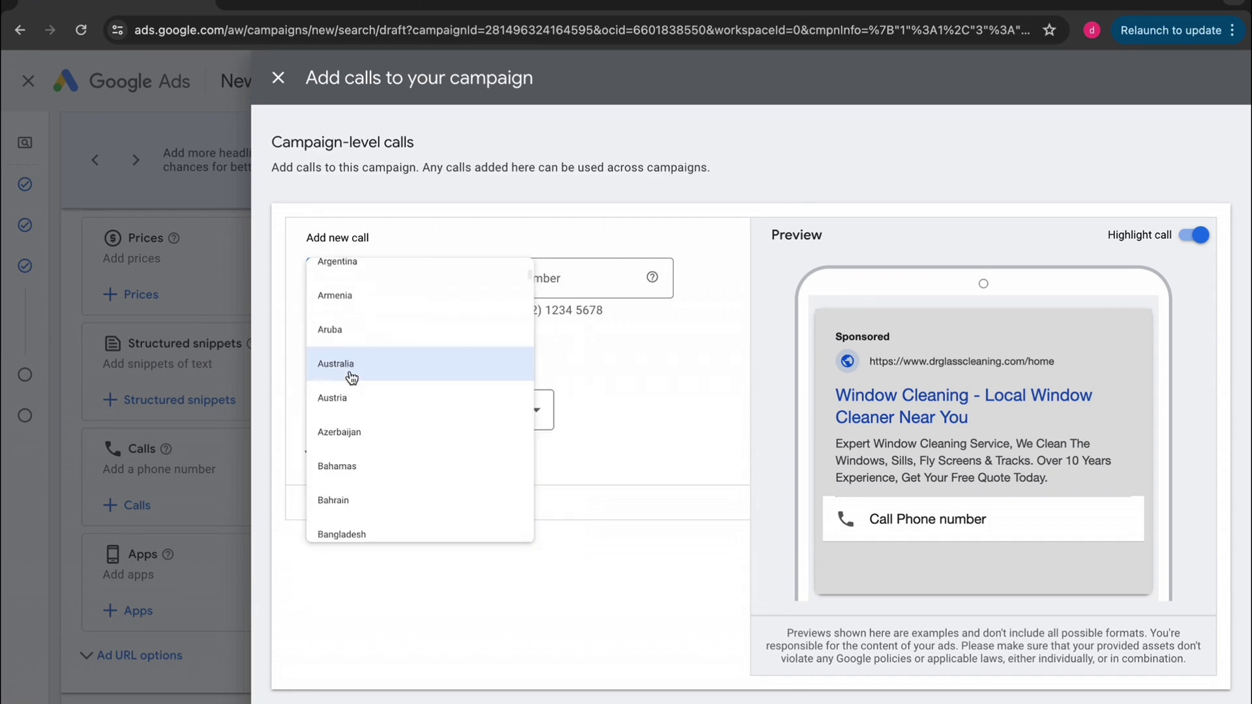
{"action": "left_click", "coordinate": [349, 383]}
{"action": "left_click", "coordinate": [553, 281]}
{"action": "left_click_drag", "start_coordinate": [575, 311], "coordinate": [519, 312]}
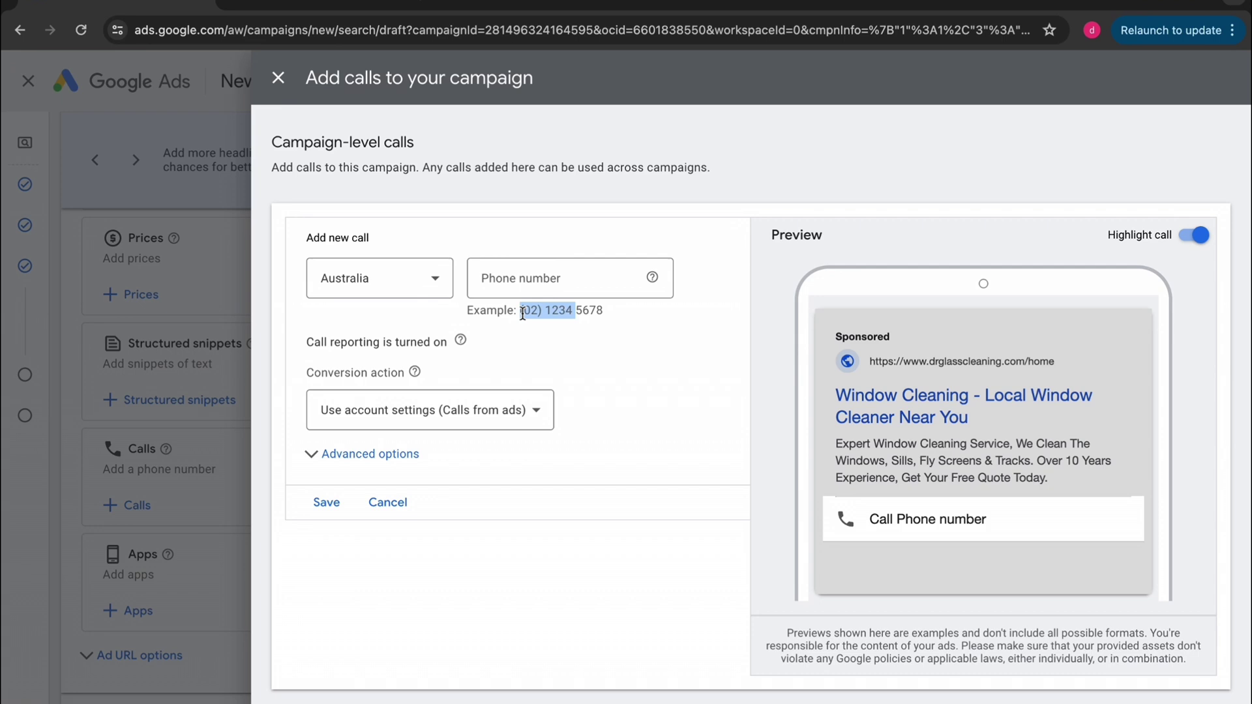
{"action": "left_click", "coordinate": [504, 280]}
{"action": "type", "text": "("}
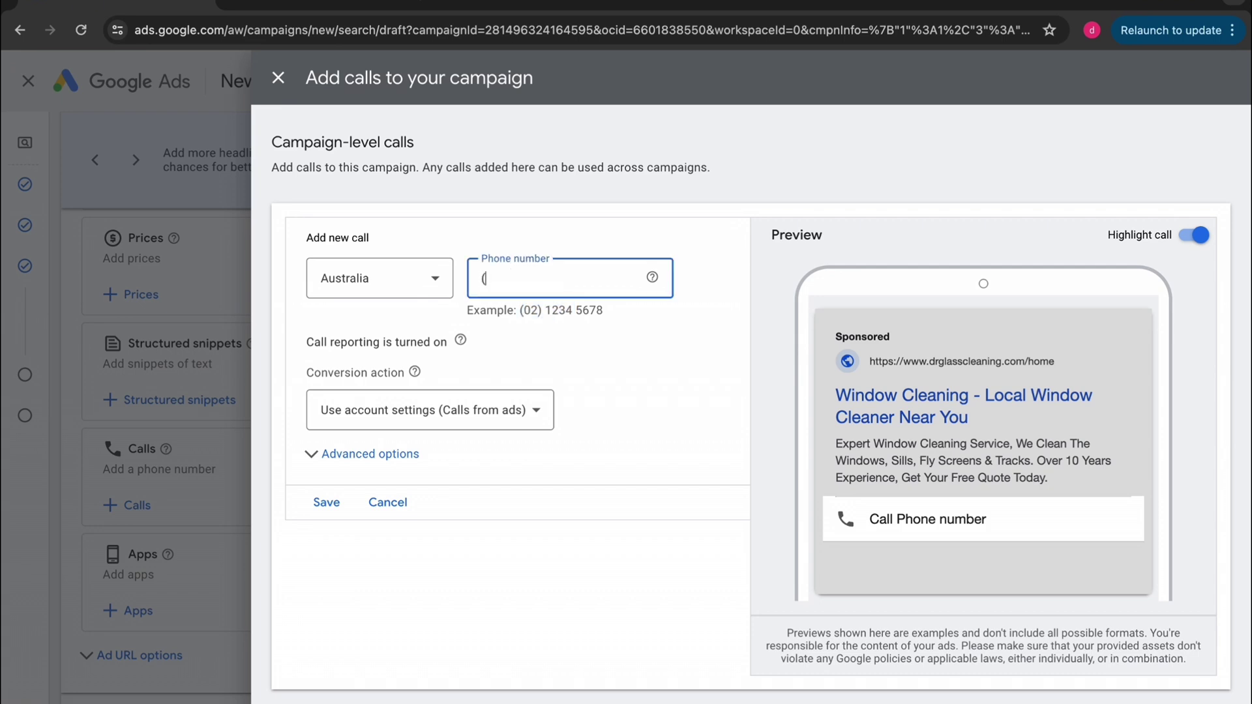
{"action": "type", "text": "04)"}
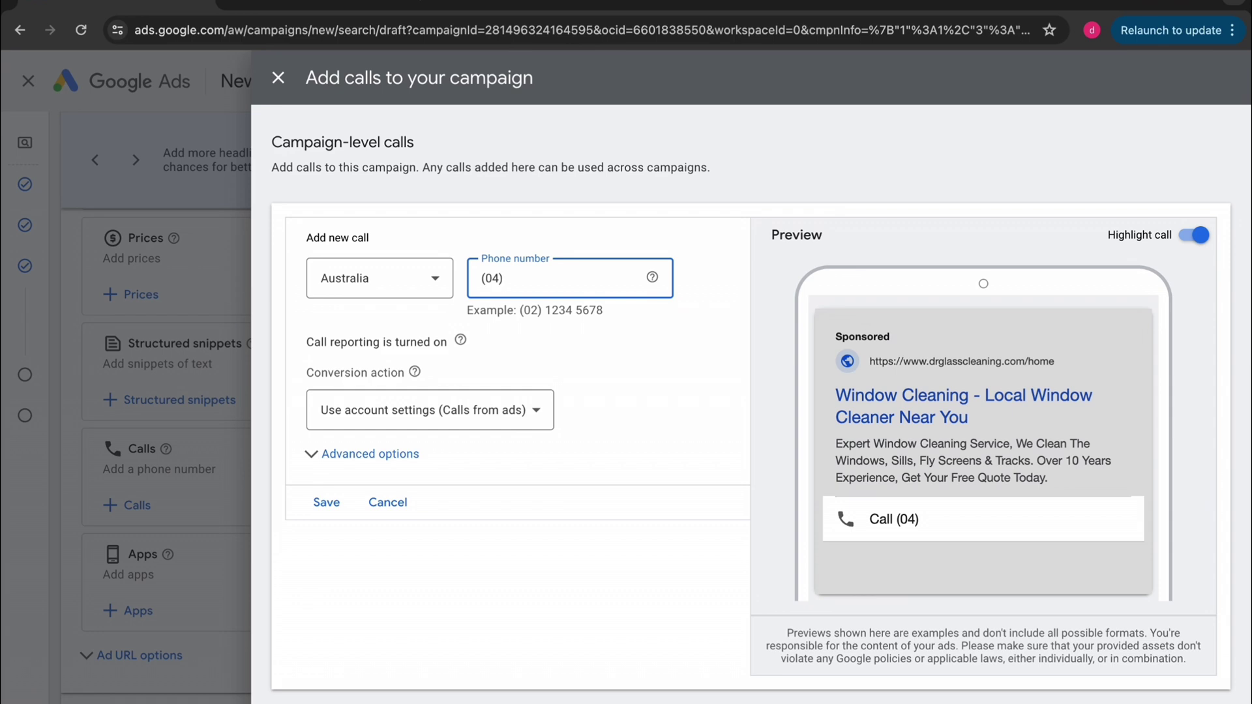
{"action": "type", "text": " 888"}
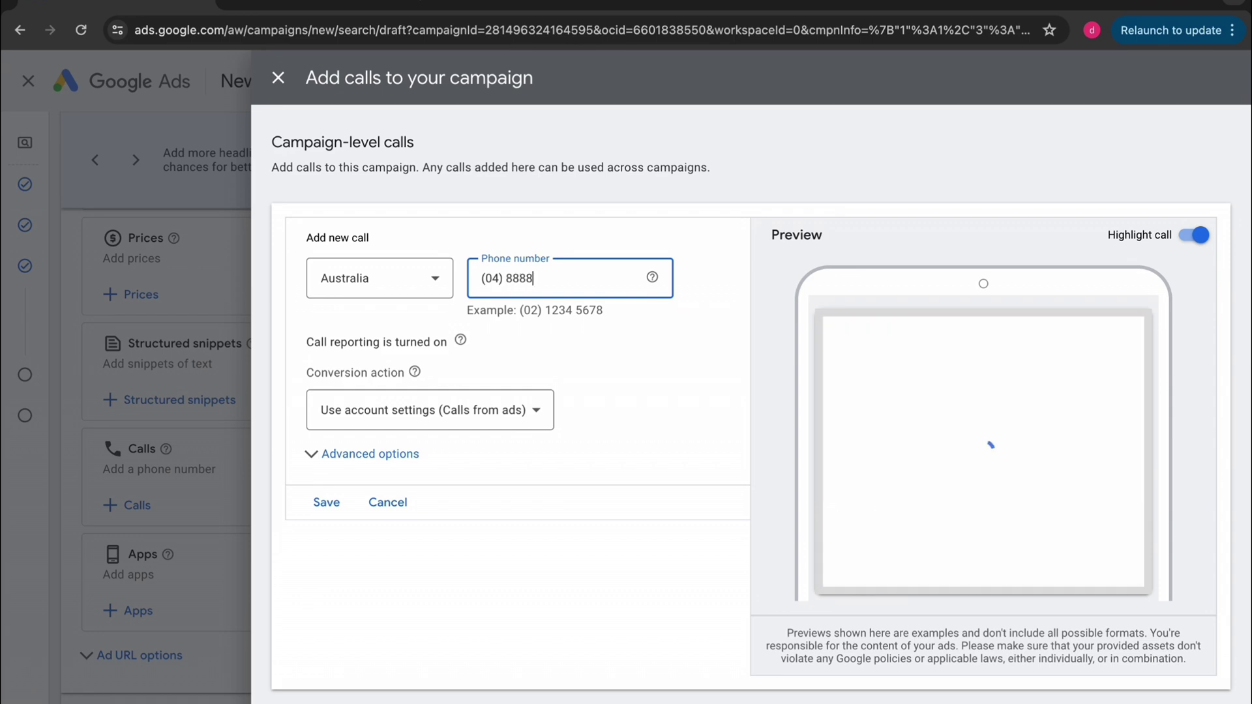
{"action": "type", "text": "88888"}
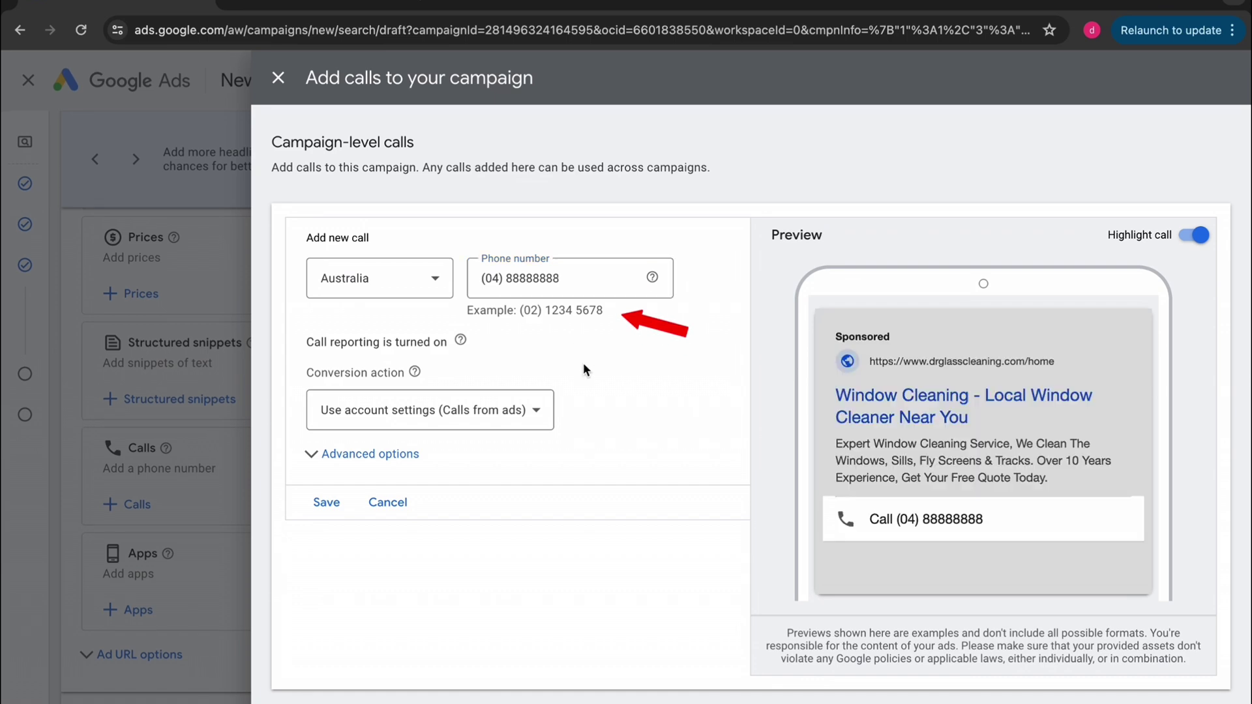
{"action": "left_click", "coordinate": [553, 277]}
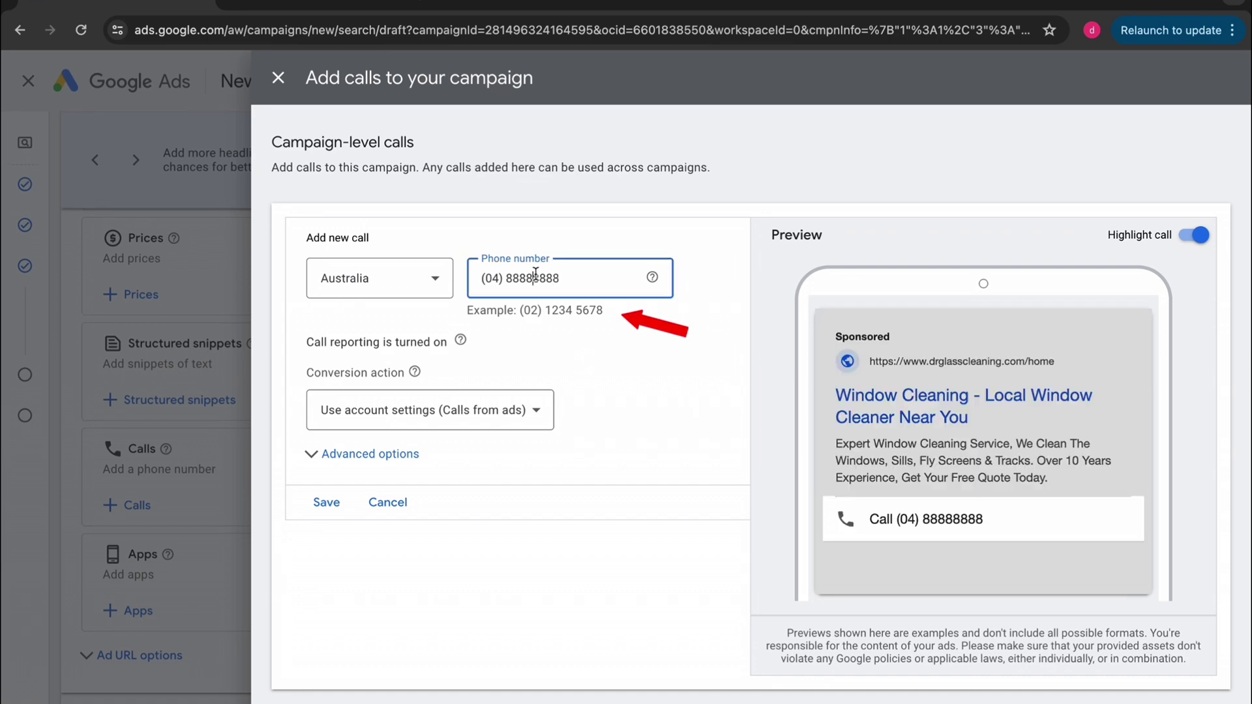
{"action": "left_click", "coordinate": [666, 334]}
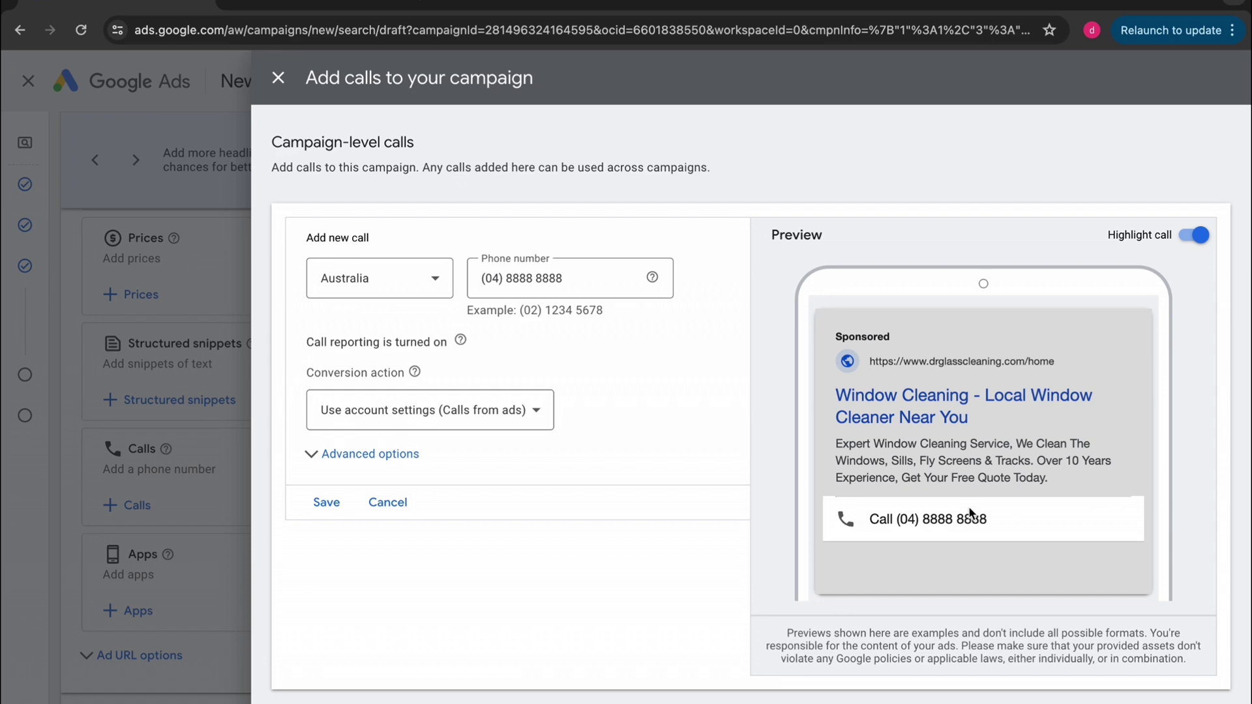
- Schedule calls for Mondays–Fridays, 09:00 to 14:00, save the asset, and continue to Budget
{"action": "left_click", "coordinate": [371, 454]}
{"action": "left_click", "coordinate": [450, 522]}
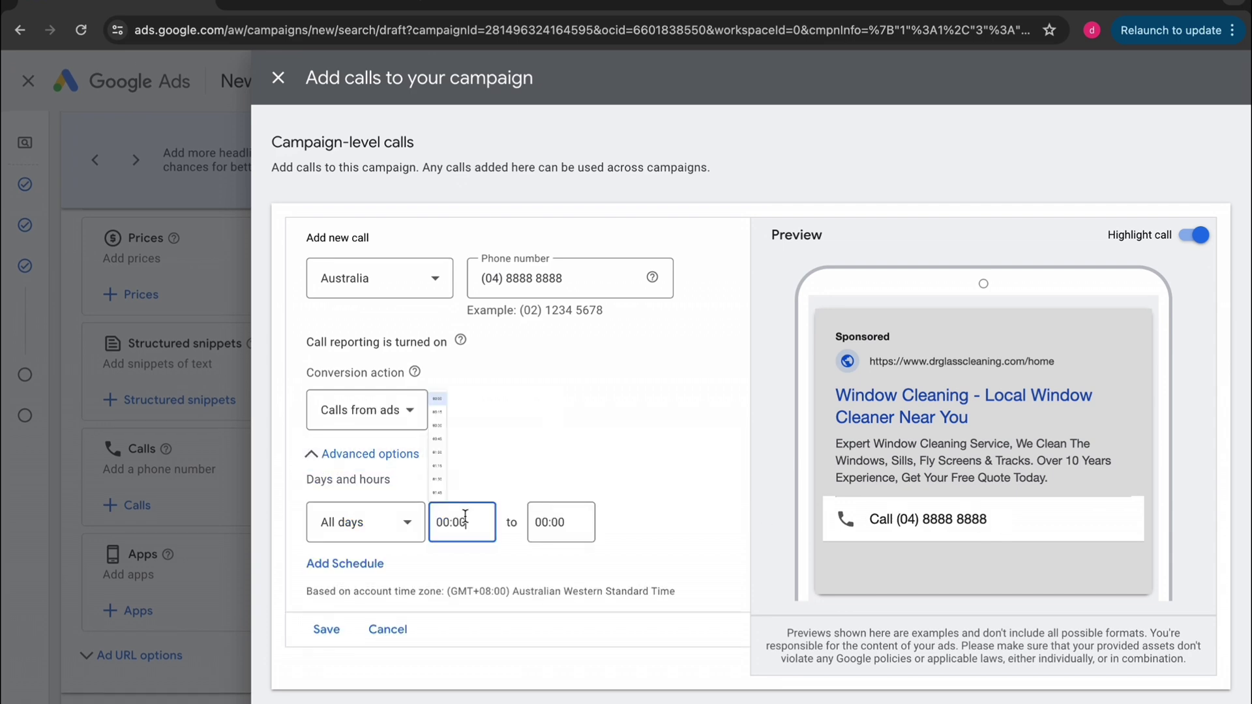
{"action": "left_click", "coordinate": [391, 522]}
{"action": "left_click", "coordinate": [364, 277]}
{"action": "left_click", "coordinate": [479, 522]}
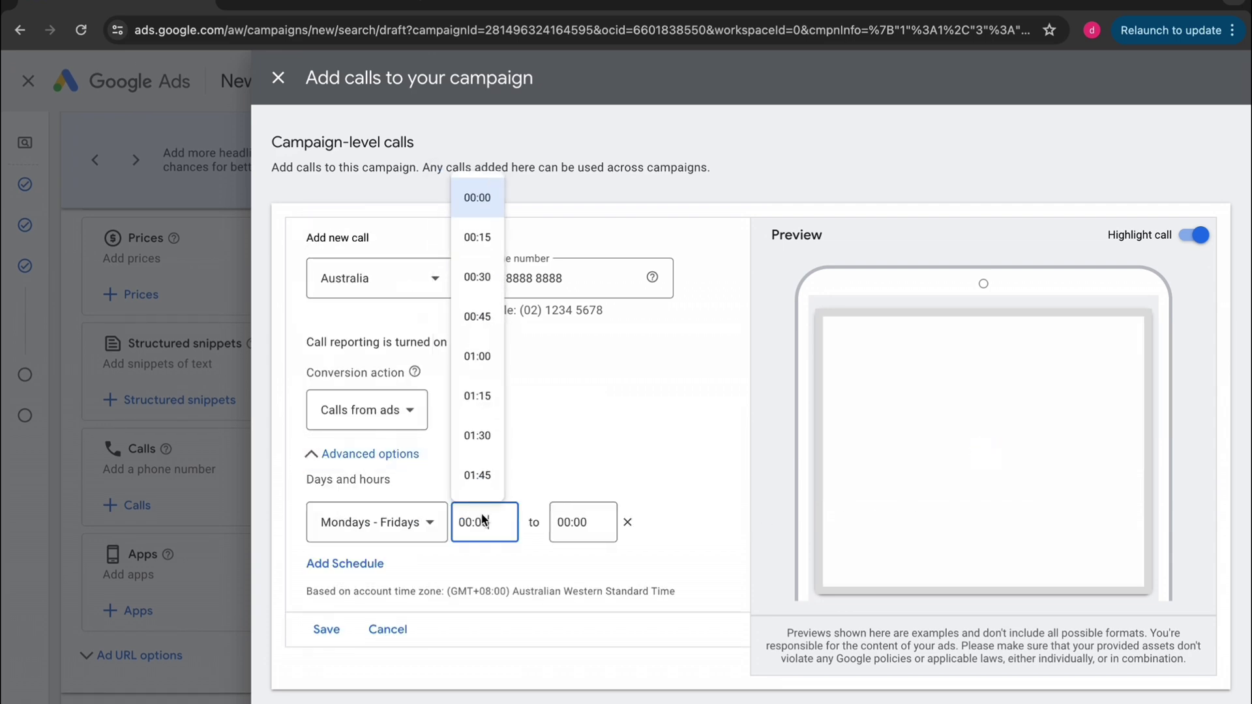
{"action": "scroll", "coordinate": [473, 396], "scroll_direction": "down", "scroll_amount": 20}
{"action": "scroll", "coordinate": [473, 396], "scroll_direction": "up", "scroll_amount": 5}
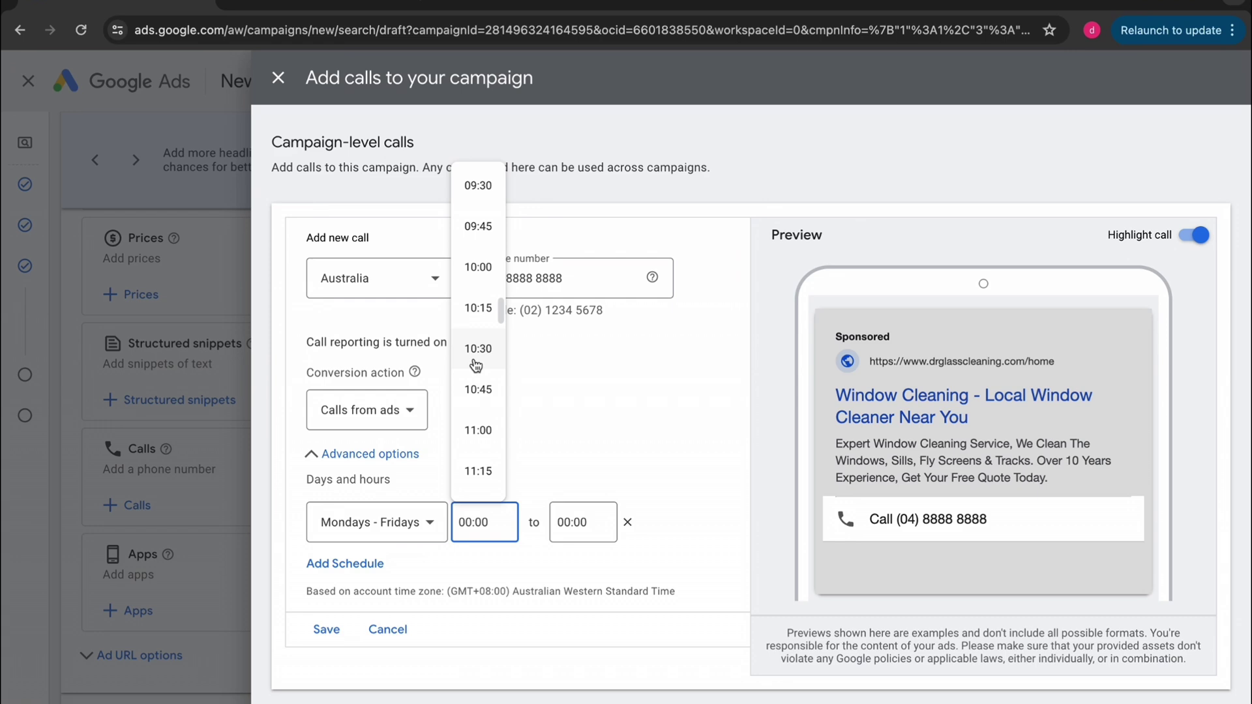
{"action": "scroll", "coordinate": [474, 365], "scroll_direction": "up", "scroll_amount": 1}
{"action": "left_click", "coordinate": [476, 329]}
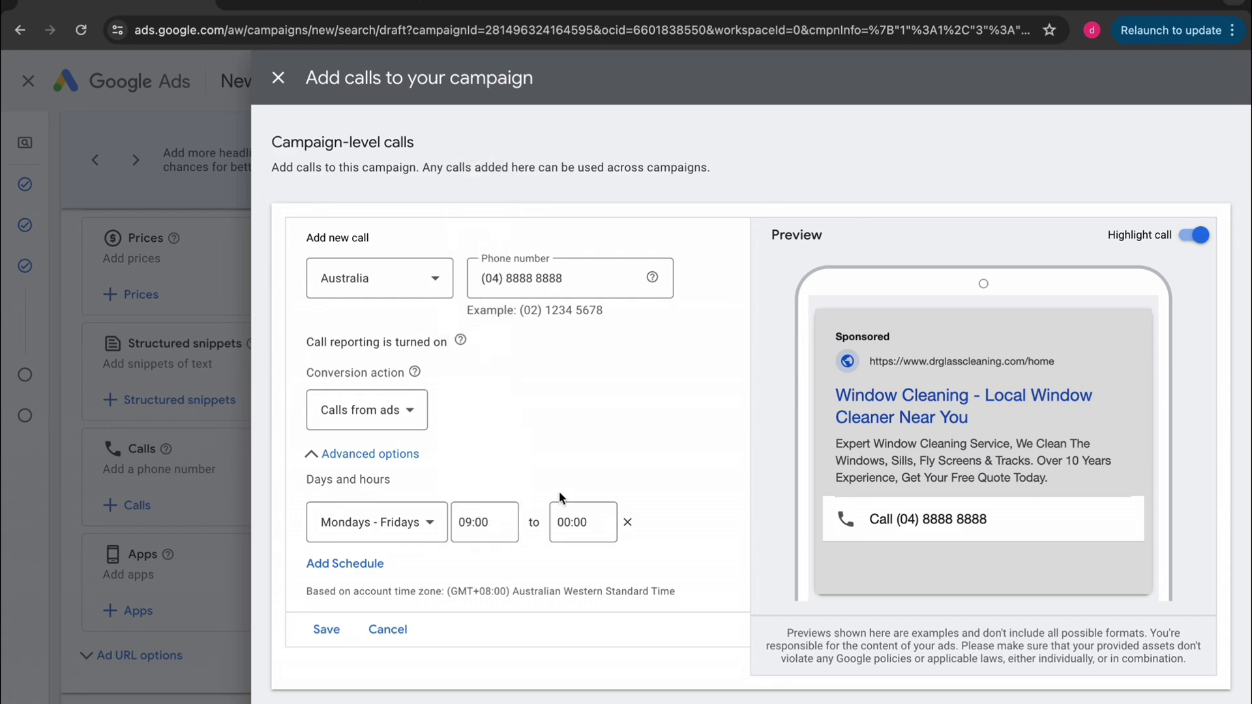
{"action": "left_click", "coordinate": [572, 519]}
{"action": "scroll", "coordinate": [573, 411], "scroll_direction": "down", "scroll_amount": 8}
{"action": "scroll", "coordinate": [572, 416], "scroll_direction": "down", "scroll_amount": 20}
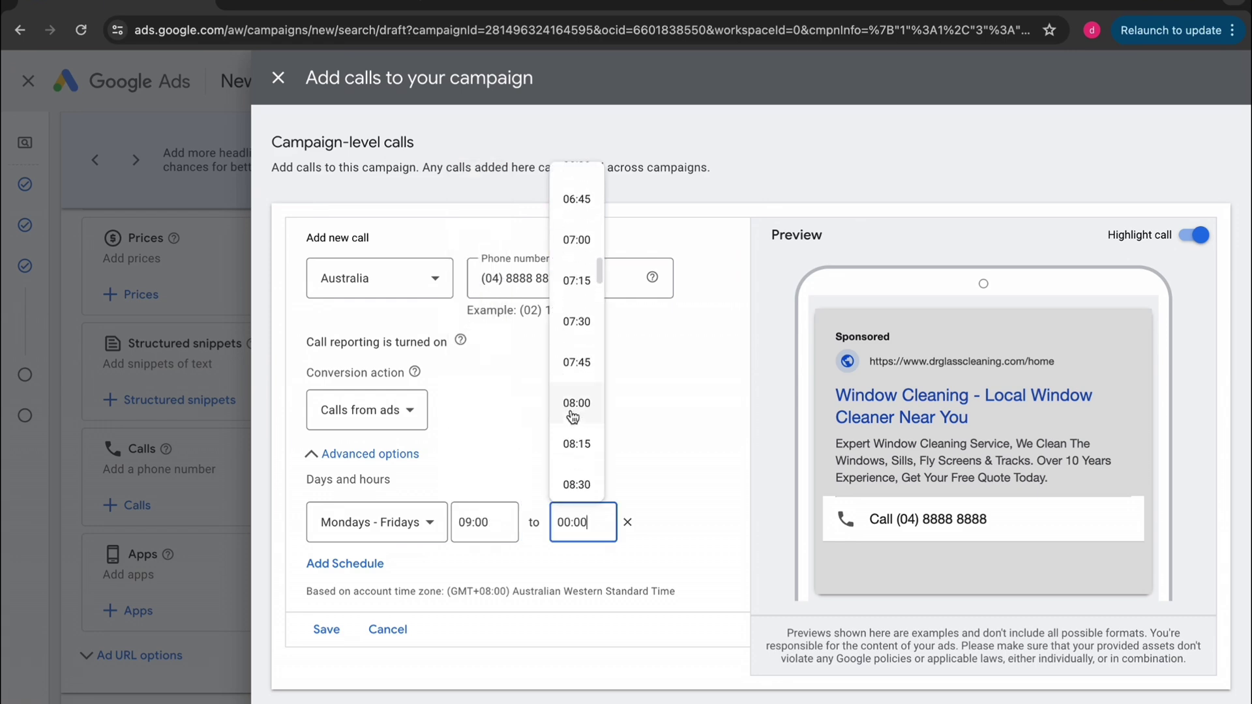
{"action": "scroll", "coordinate": [573, 416], "scroll_direction": "down", "scroll_amount": 3}
{"action": "scroll", "coordinate": [573, 416], "scroll_direction": "up", "scroll_amount": 2}
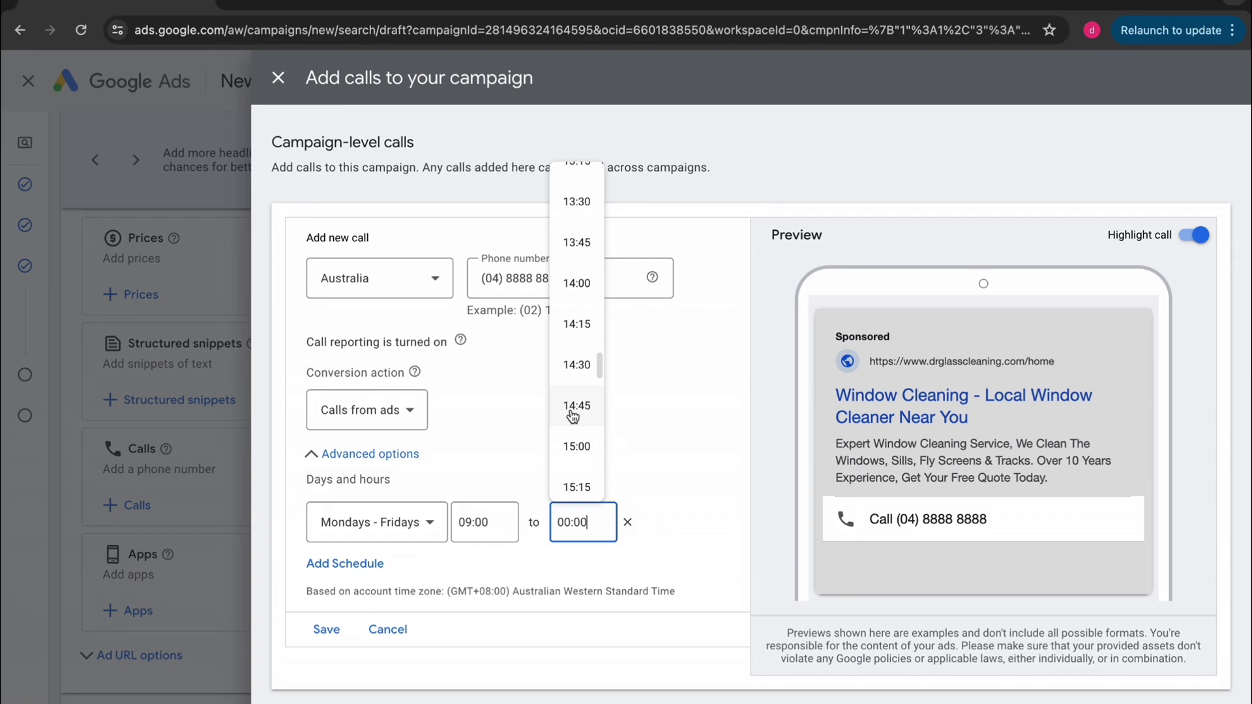
{"action": "left_click", "coordinate": [574, 285]}
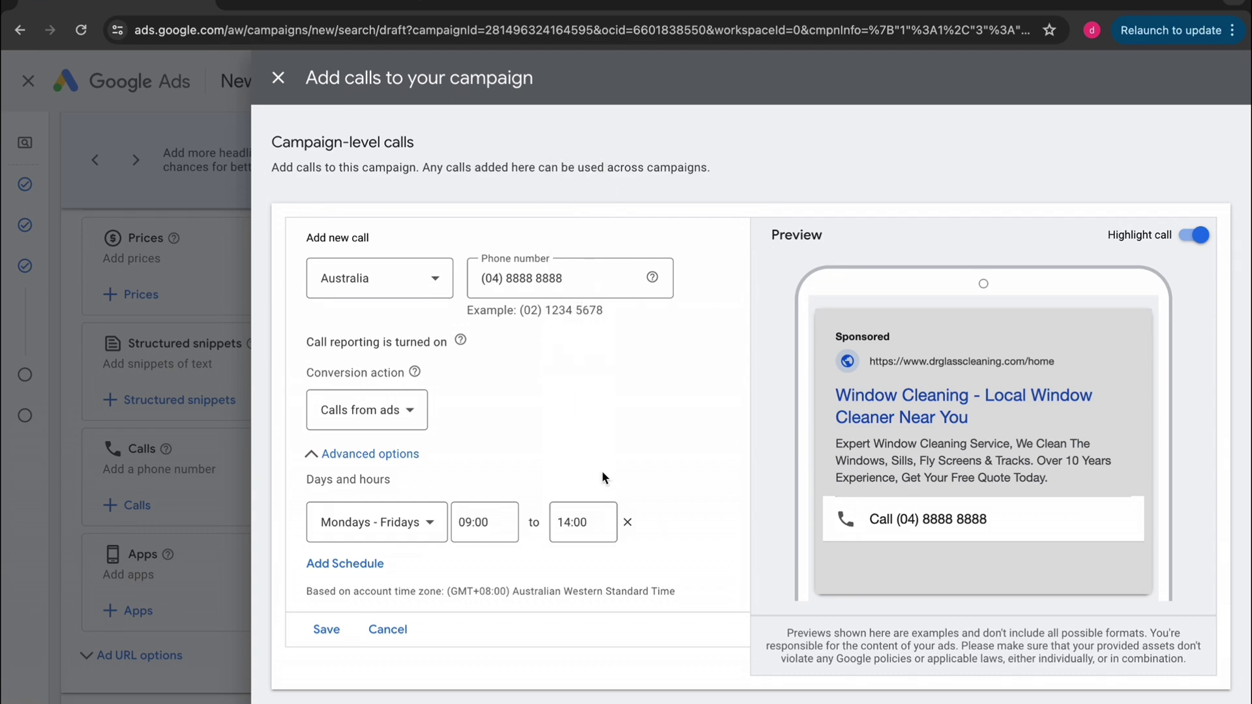
{"action": "left_click", "coordinate": [339, 632]}
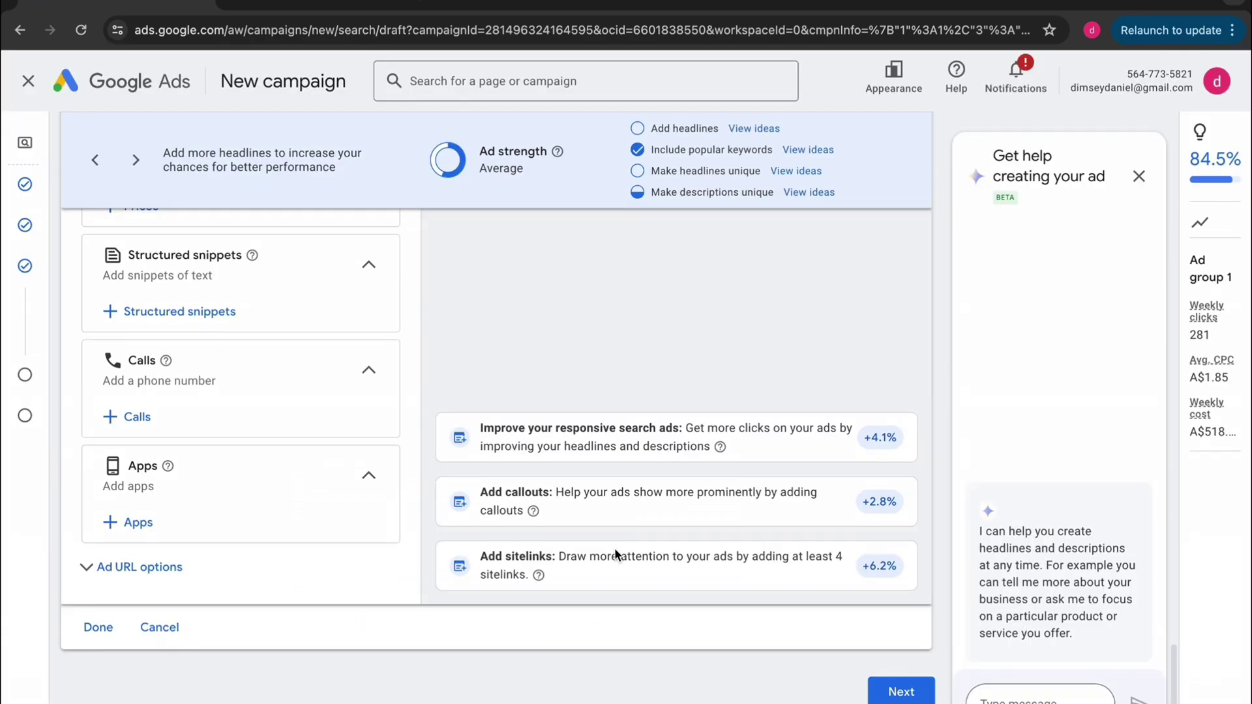
{"action": "left_click", "coordinate": [900, 691]}
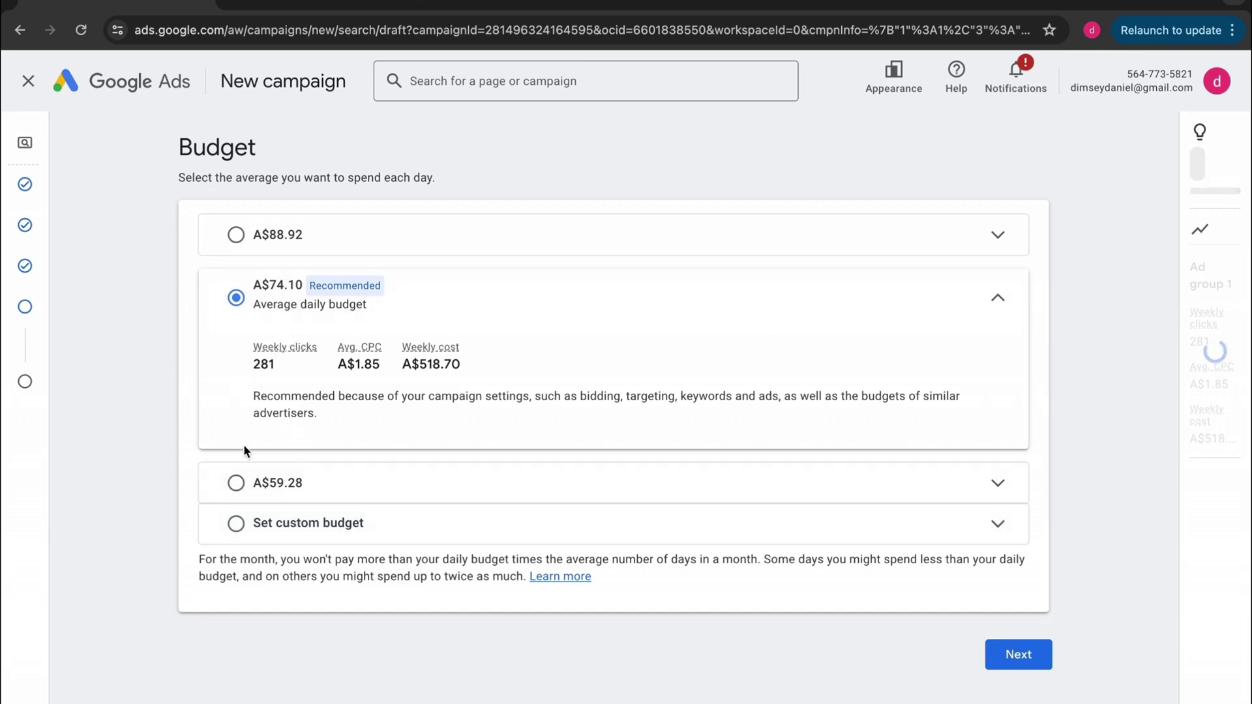
- Replace the suggested A$59.28 with a custom A$15 daily budget and proceed to review
{"action": "left_click", "coordinate": [232, 482]}
{"action": "left_click", "coordinate": [233, 486]}
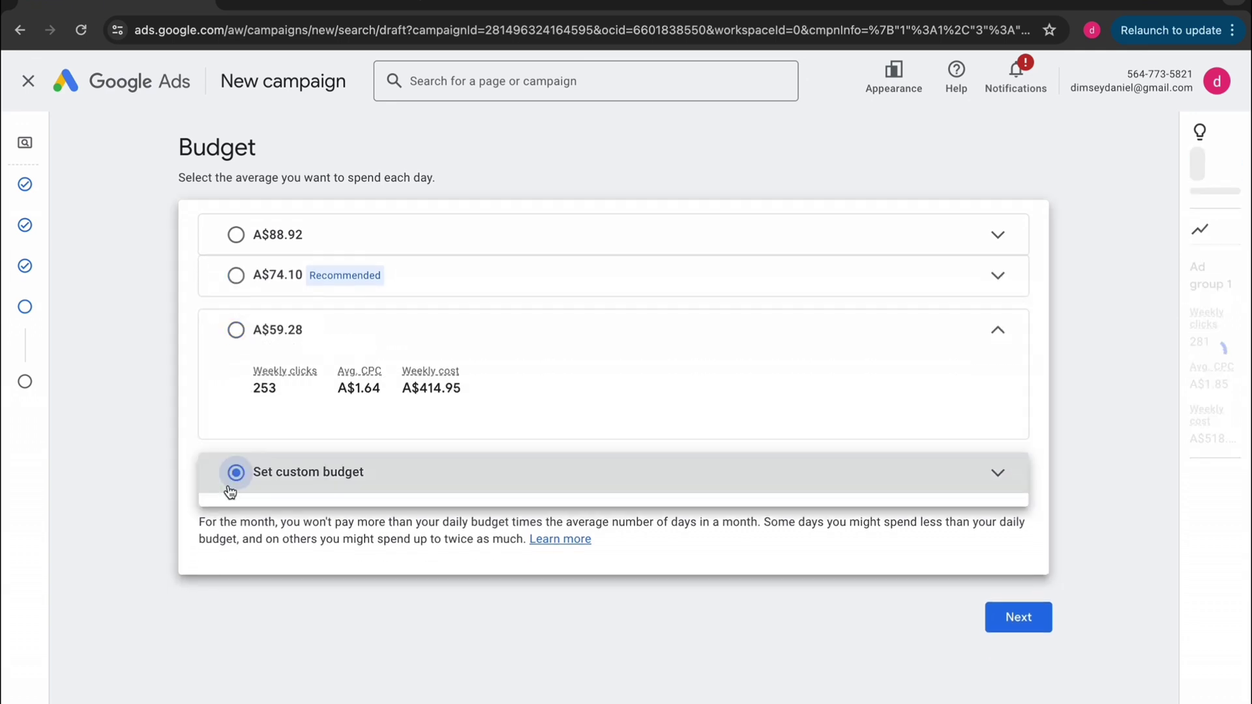
{"action": "left_click", "coordinate": [350, 440]}
{"action": "left_click_drag", "start_coordinate": [350, 440], "coordinate": [189, 452]}
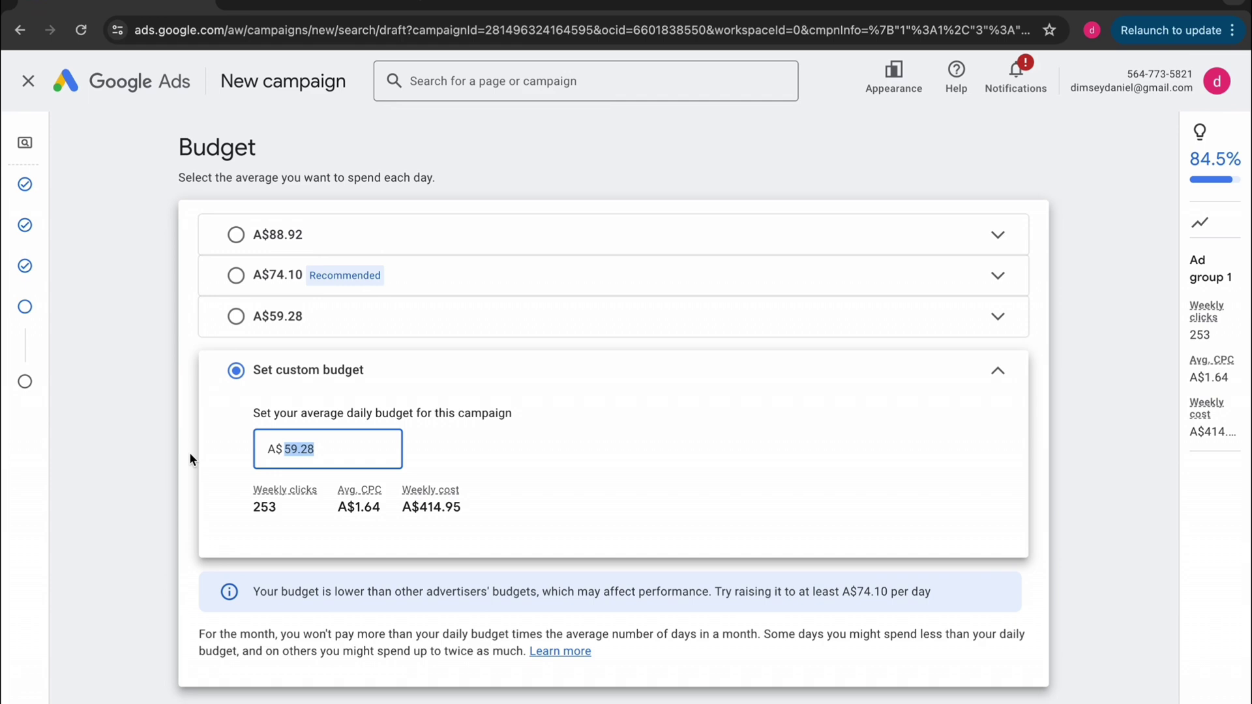
{"action": "key", "text": "BackSpace"}
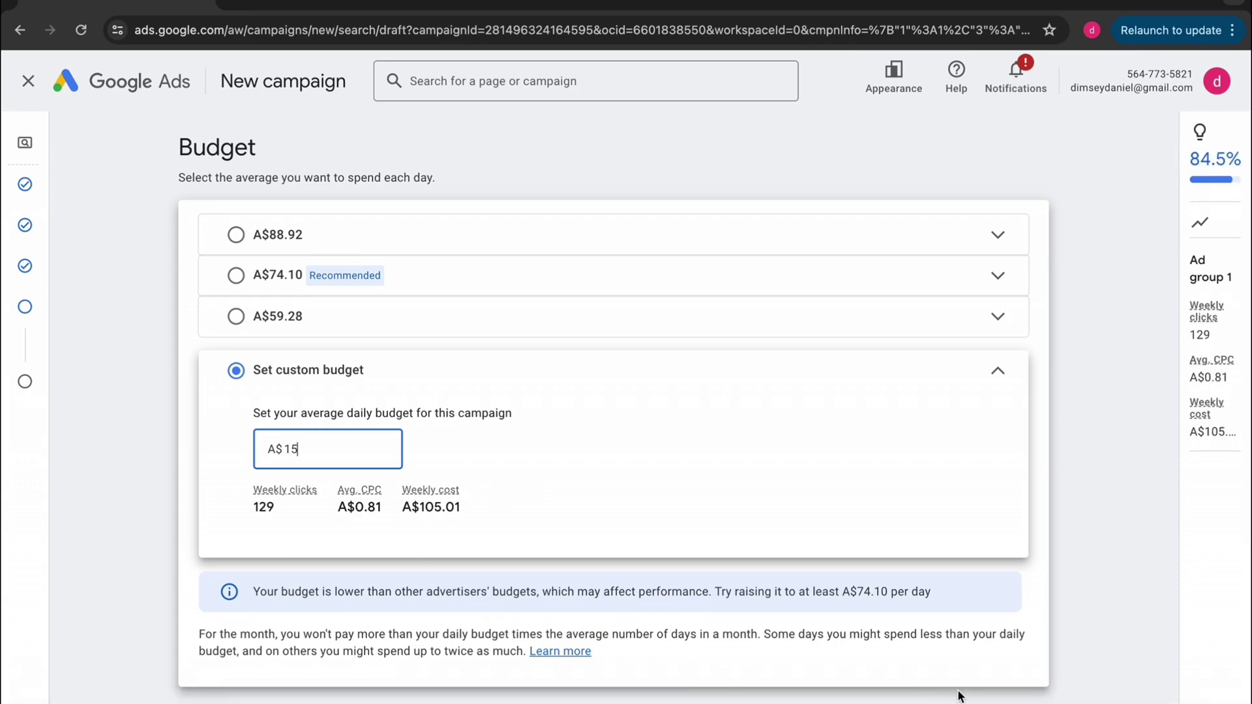
{"action": "key", "text": "Return"}
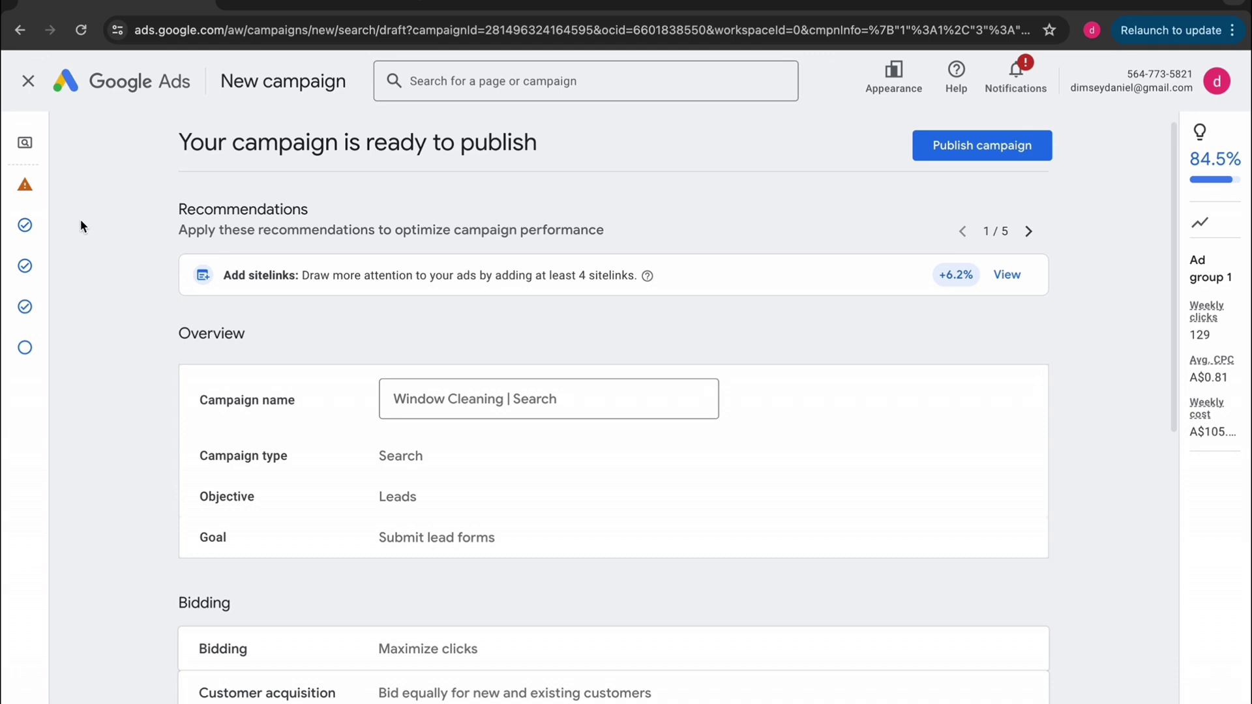
- Recheck the Bidding settings, scroll the review summary, and publish Window Cleaning | Search
{"action": "left_click", "coordinate": [28, 186]}
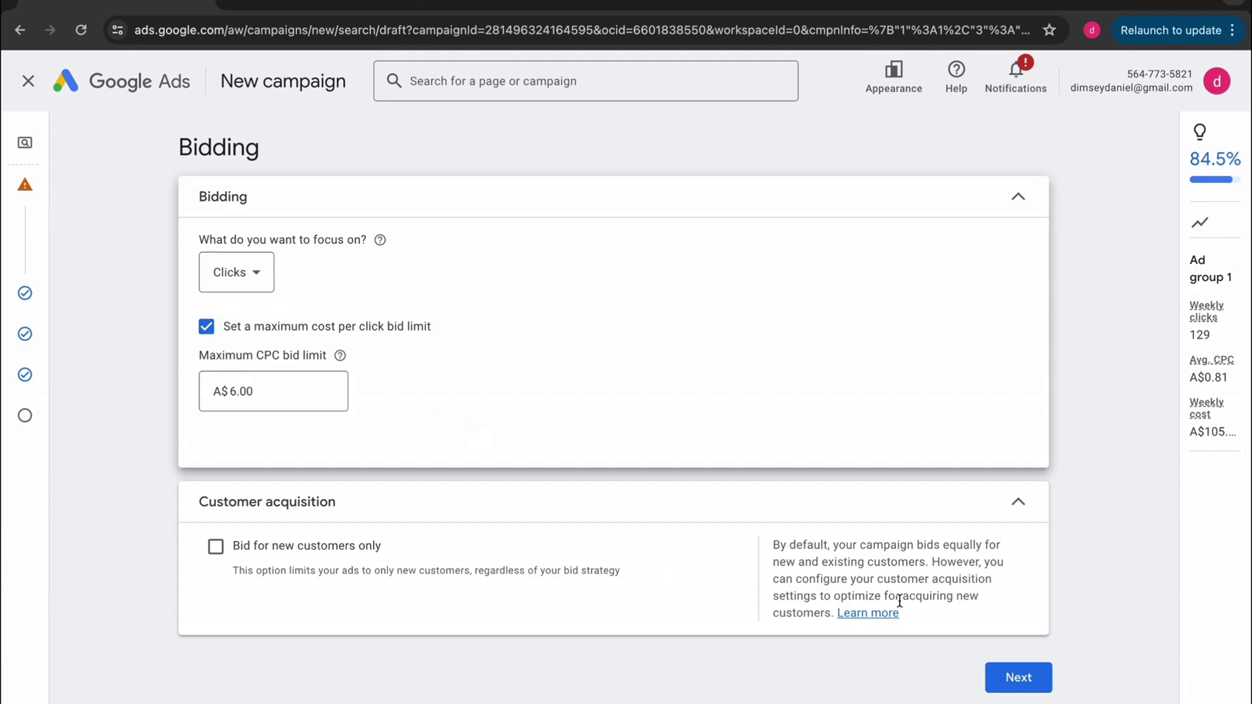
{"action": "left_click", "coordinate": [1004, 678]}
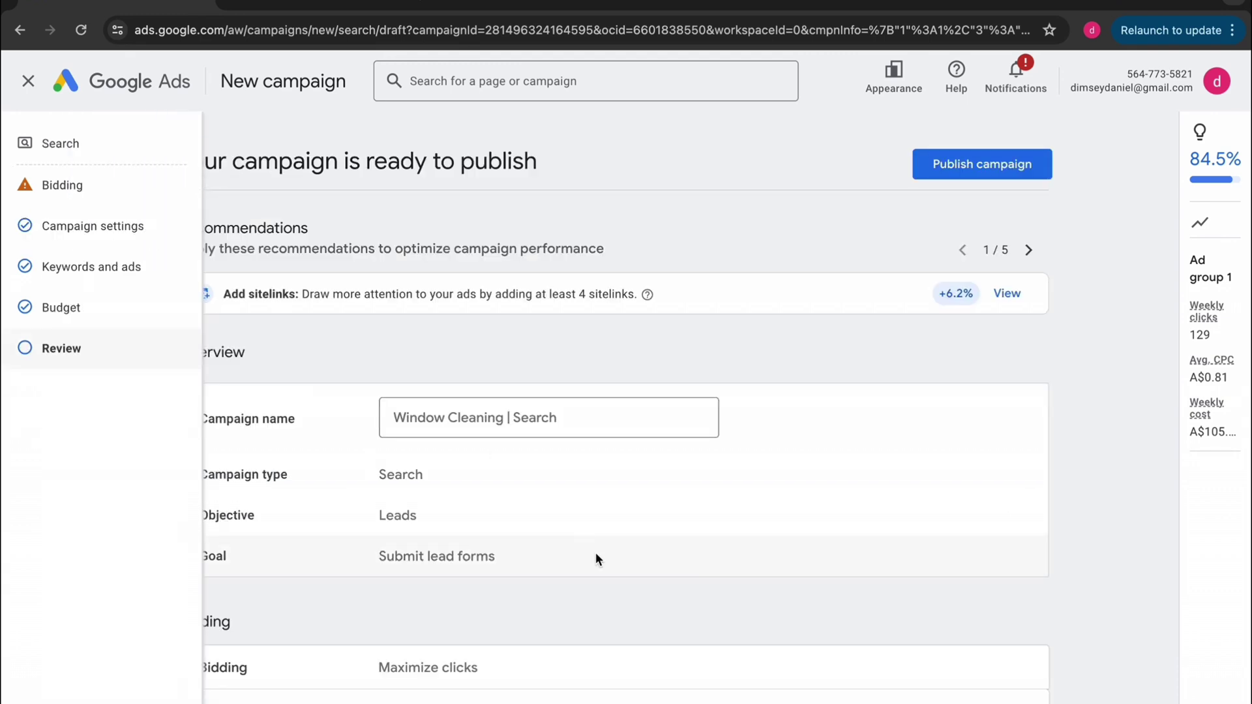
{"action": "scroll", "coordinate": [629, 610], "scroll_direction": "down", "scroll_amount": 3}
{"action": "scroll", "coordinate": [628, 605], "scroll_direction": "down", "scroll_amount": 3}
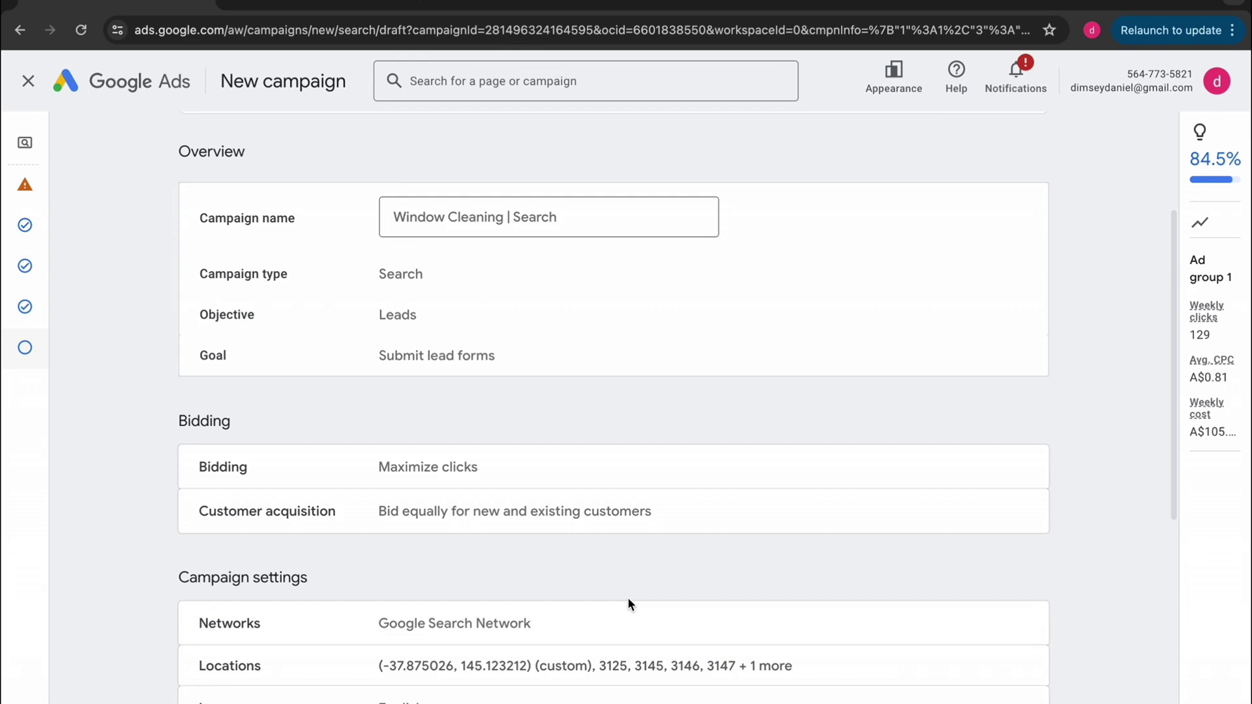
{"action": "scroll", "coordinate": [630, 605], "scroll_direction": "down", "scroll_amount": 3}
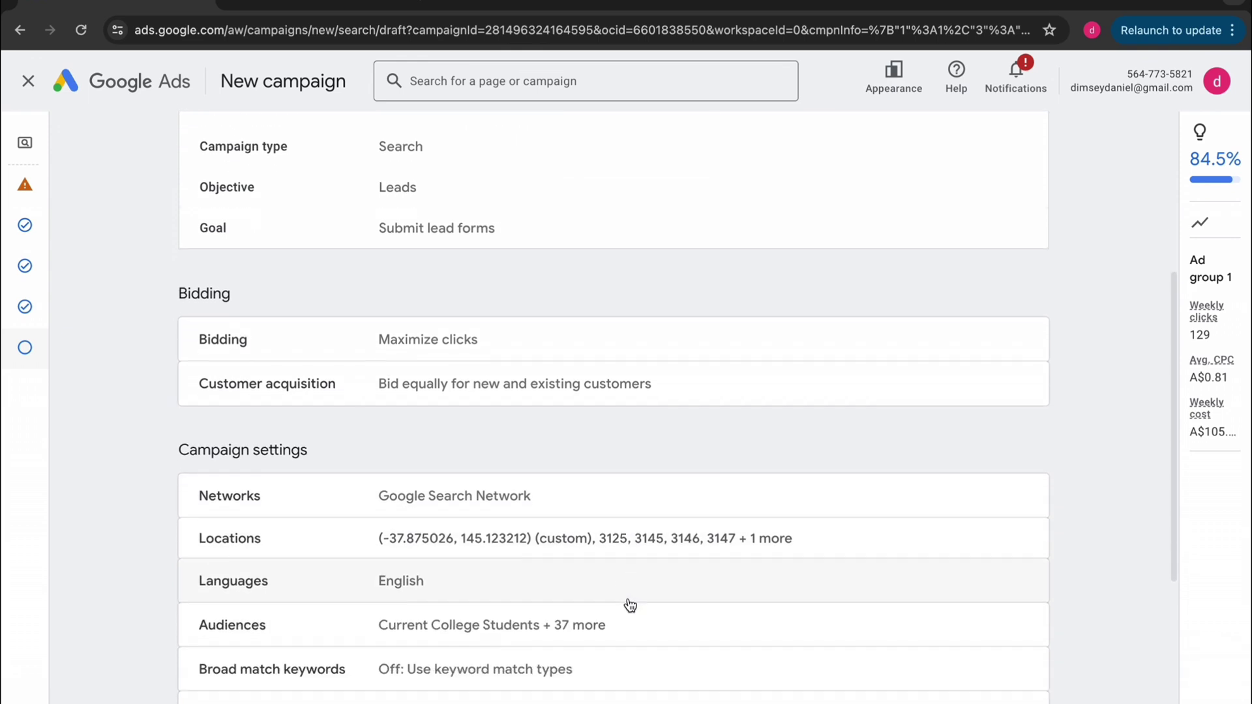
{"action": "scroll", "coordinate": [630, 605], "scroll_direction": "down", "scroll_amount": 5}
{"action": "scroll", "coordinate": [630, 605], "scroll_direction": "down", "scroll_amount": 1}
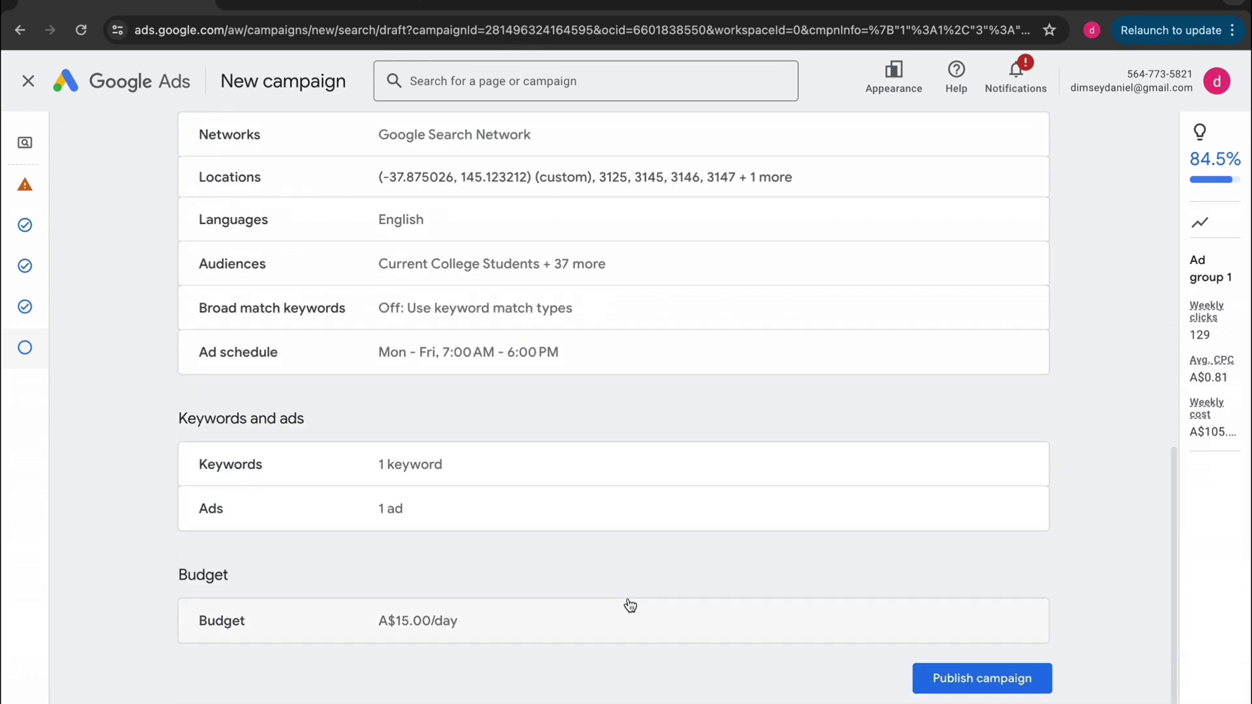
{"action": "left_click", "coordinate": [981, 680]}
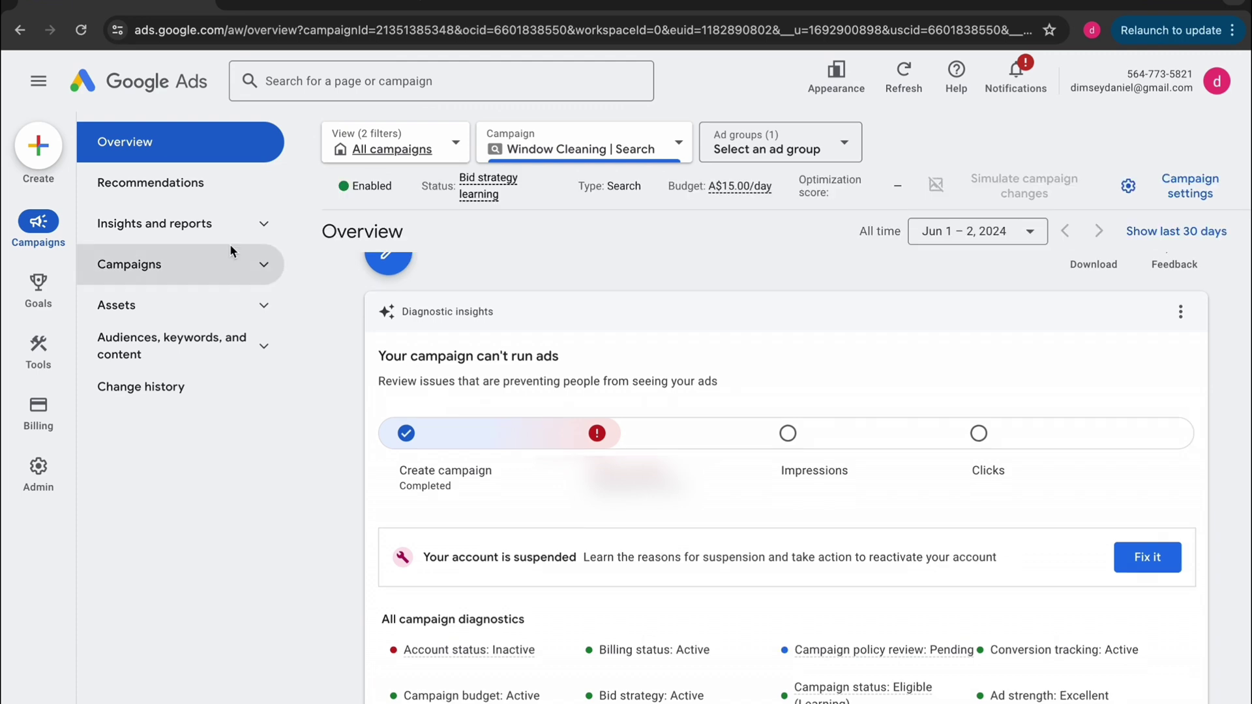
- Open Keyword Planner from Tools > Planning and dismiss its updates notice
{"action": "mouse_move", "coordinate": [56, 356]}
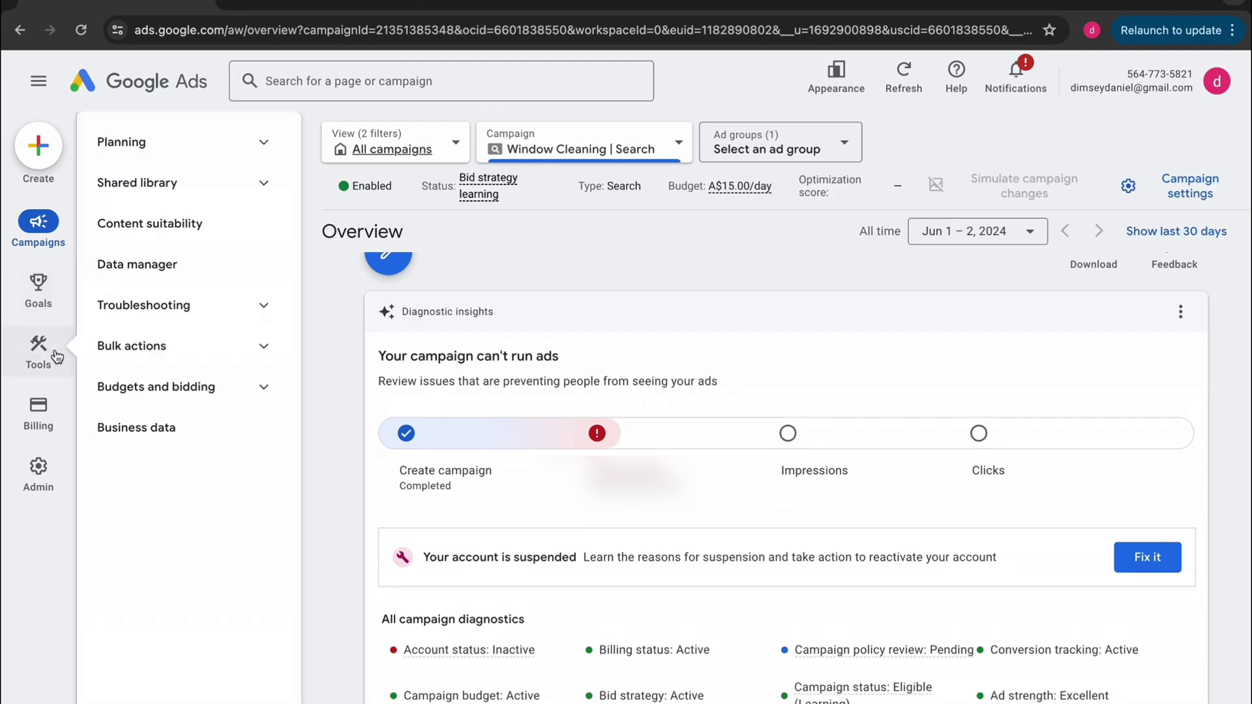
{"action": "left_click", "coordinate": [209, 155]}
{"action": "left_click", "coordinate": [196, 189]}
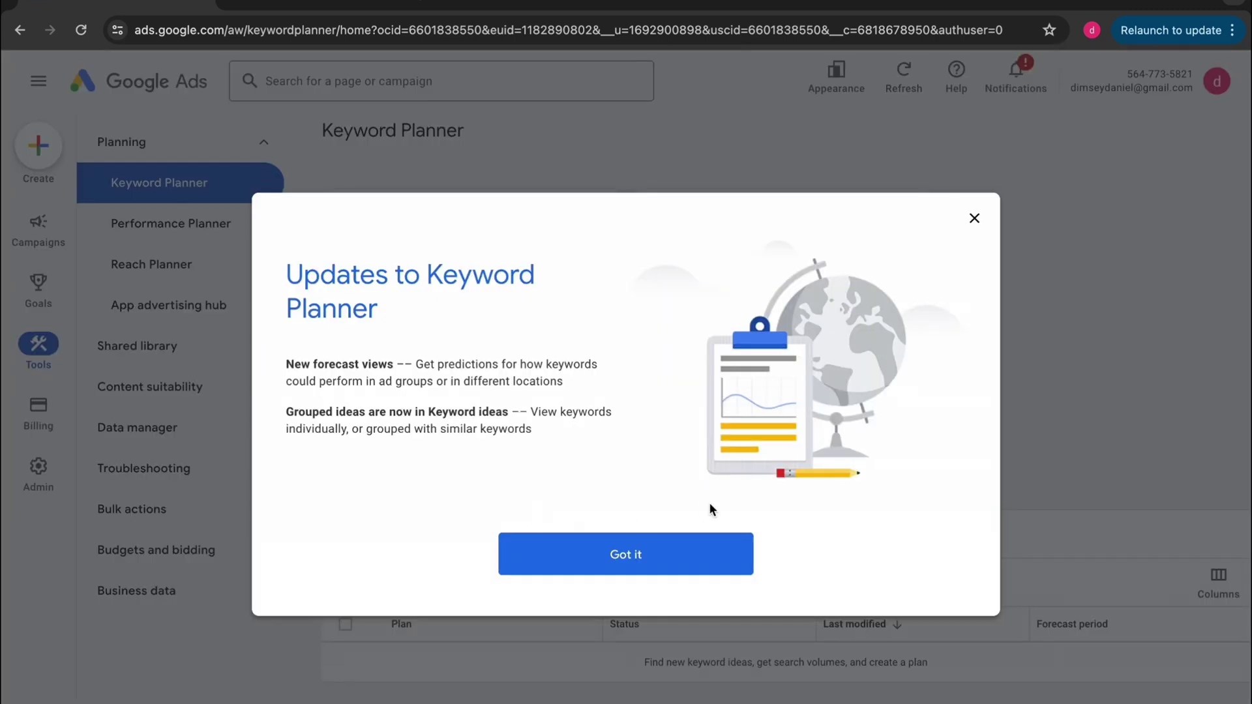
{"action": "left_click", "coordinate": [973, 230]}
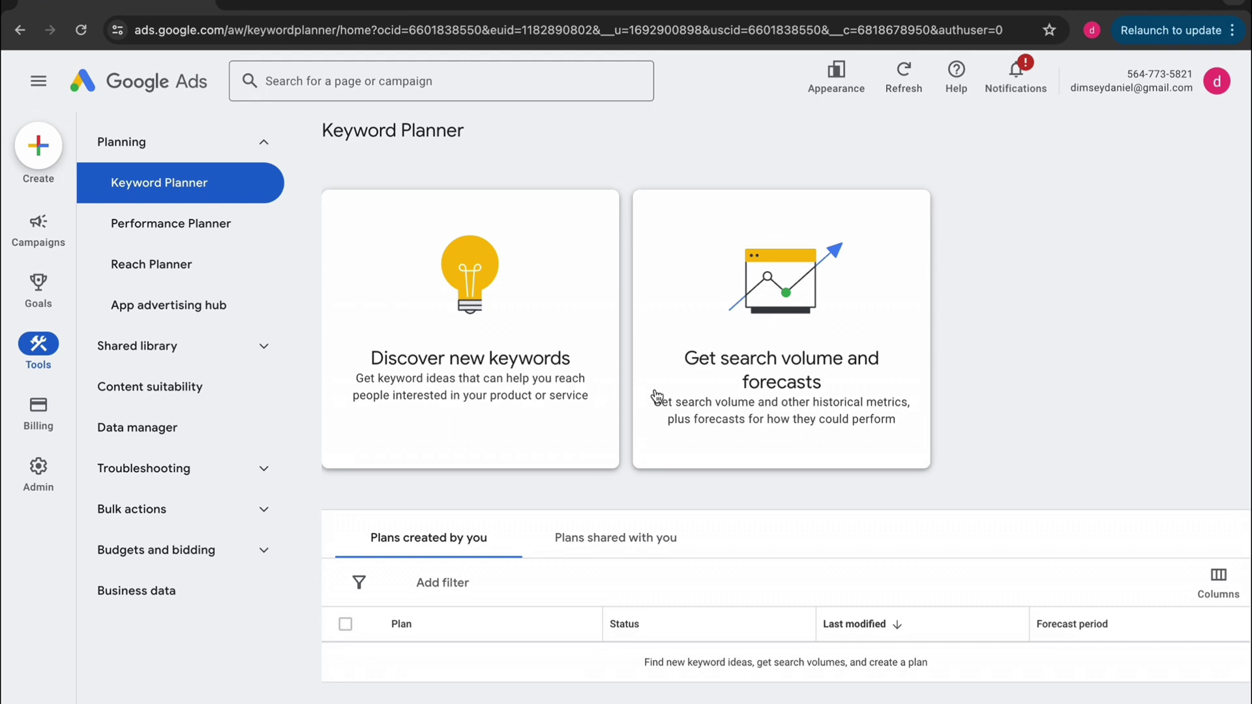
- Start Discover new keywords and target Melbourne, Victoria instead of Australia
{"action": "left_click", "coordinate": [519, 376]}
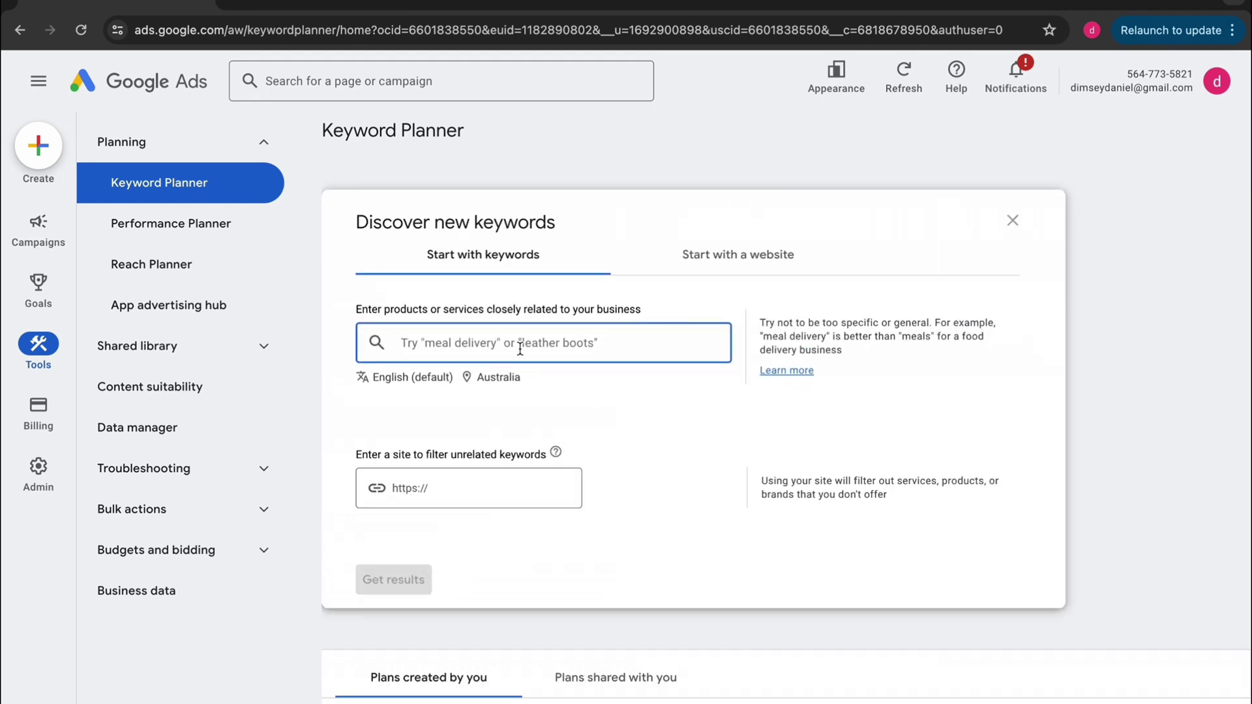
{"action": "left_click", "coordinate": [485, 378]}
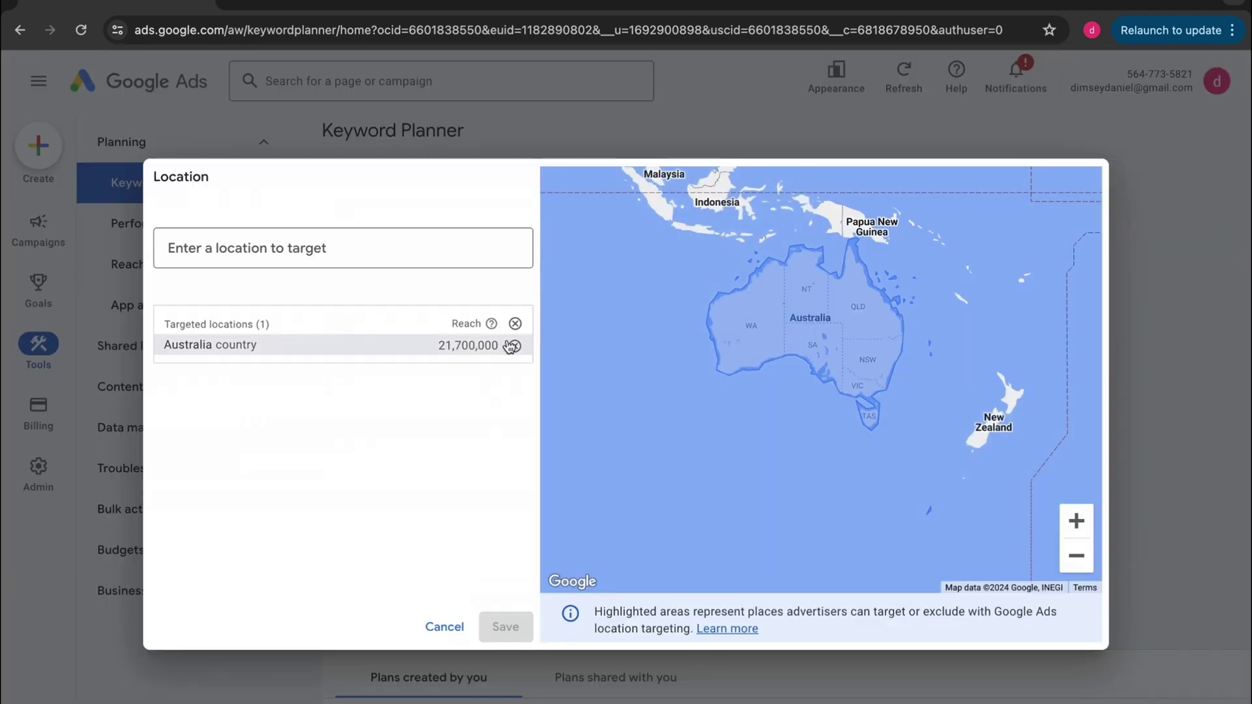
{"action": "left_click", "coordinate": [512, 346]}
{"action": "left_click", "coordinate": [435, 255]}
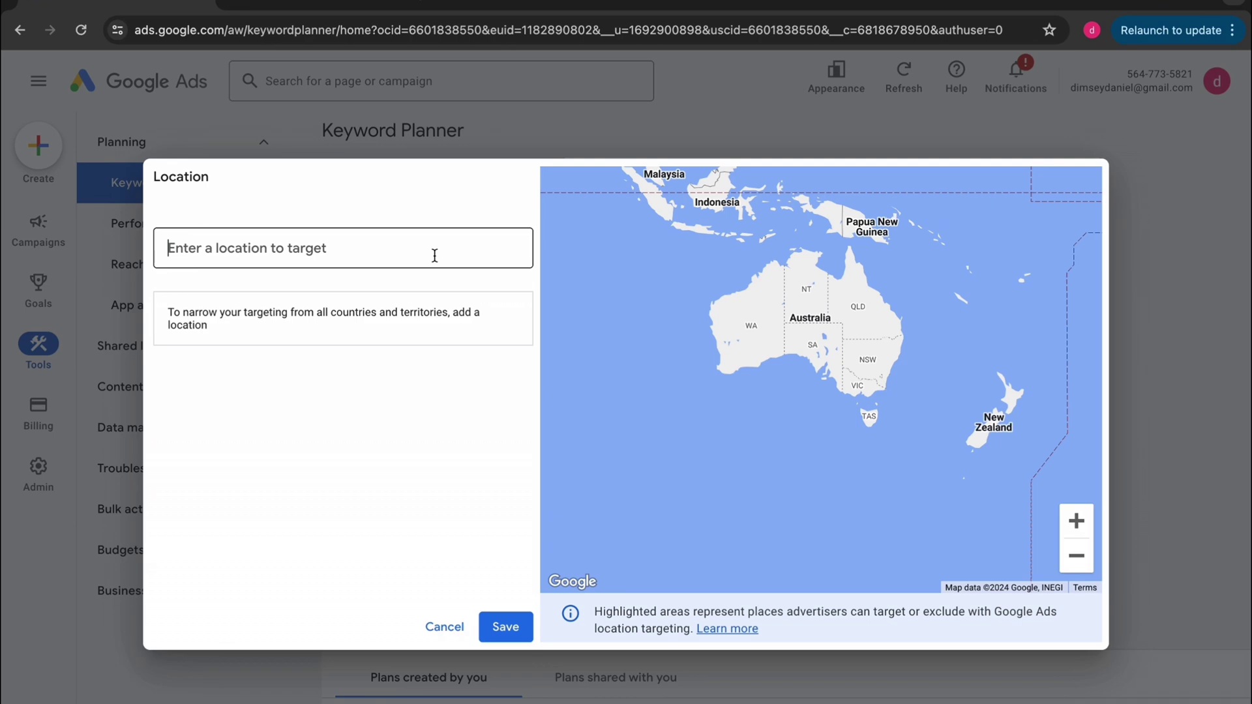
{"action": "type", "text": "melbou"}
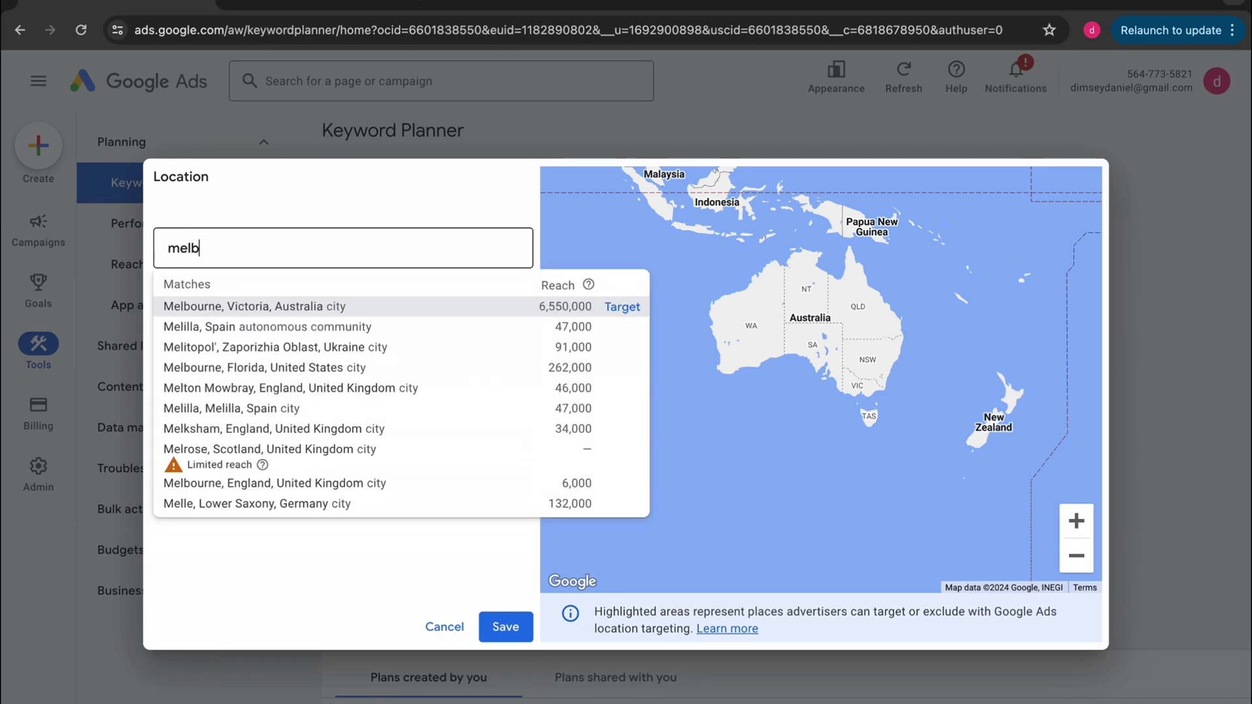
{"action": "left_click", "coordinate": [638, 308]}
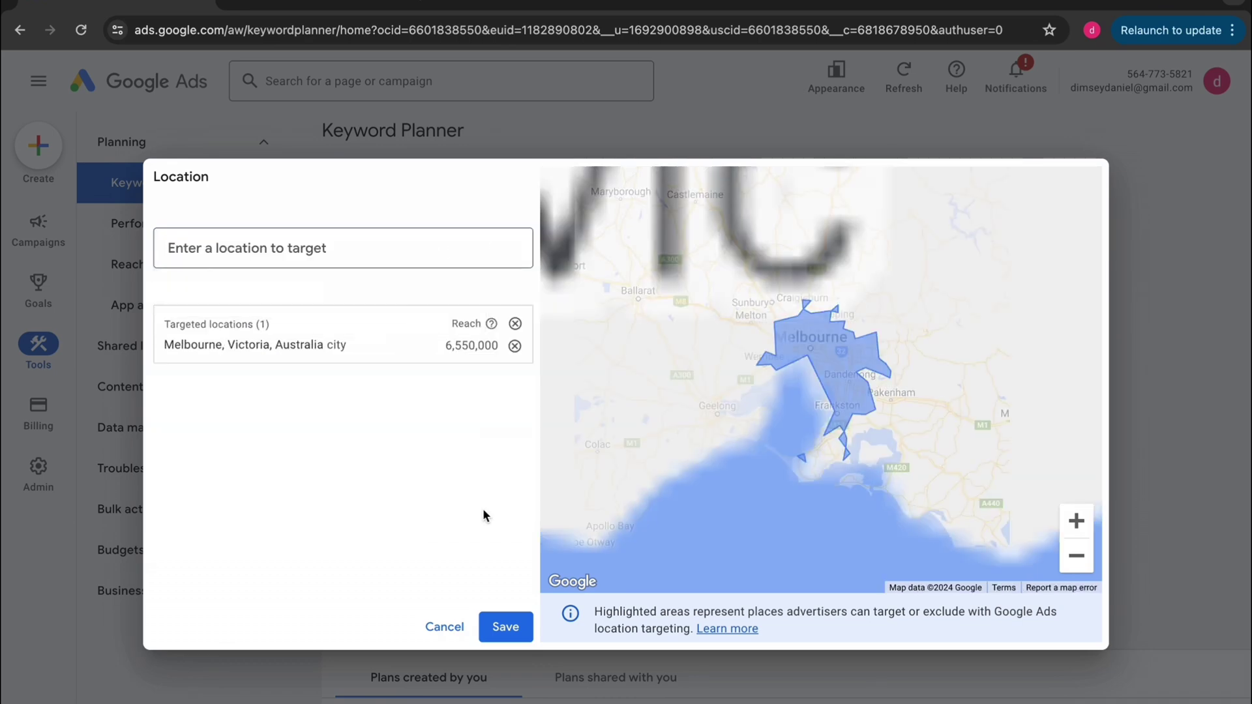
{"action": "left_click", "coordinate": [512, 624]}
- Enter seeds window cleaning, window cleaning service and window cleaner near me, then get results
{"action": "left_click", "coordinate": [513, 334]}
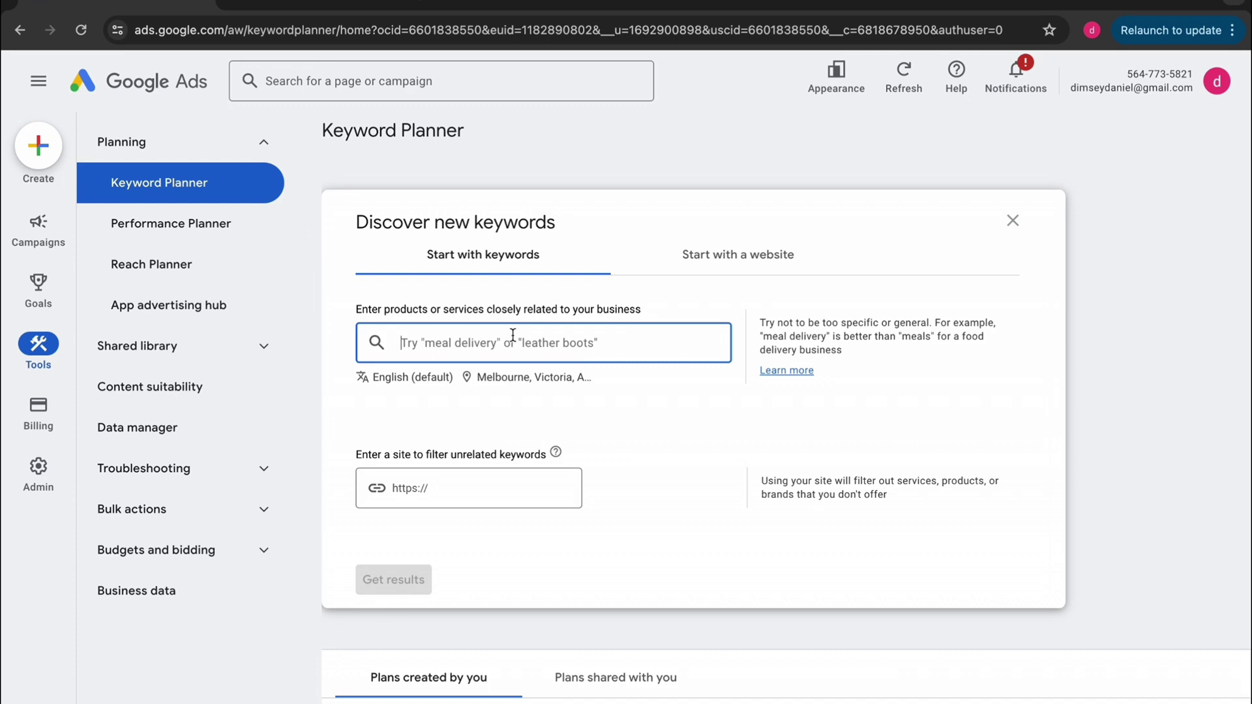
{"action": "type", "text": "window cleaning"}
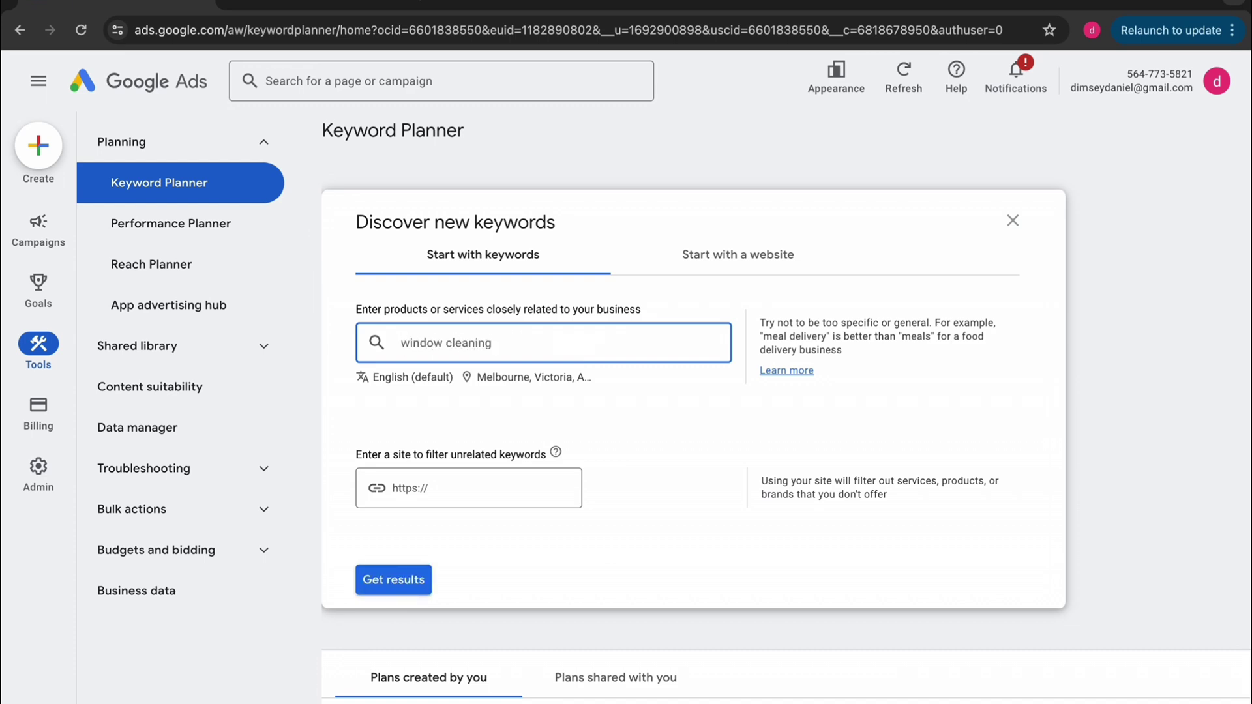
{"action": "key", "text": "Return"}
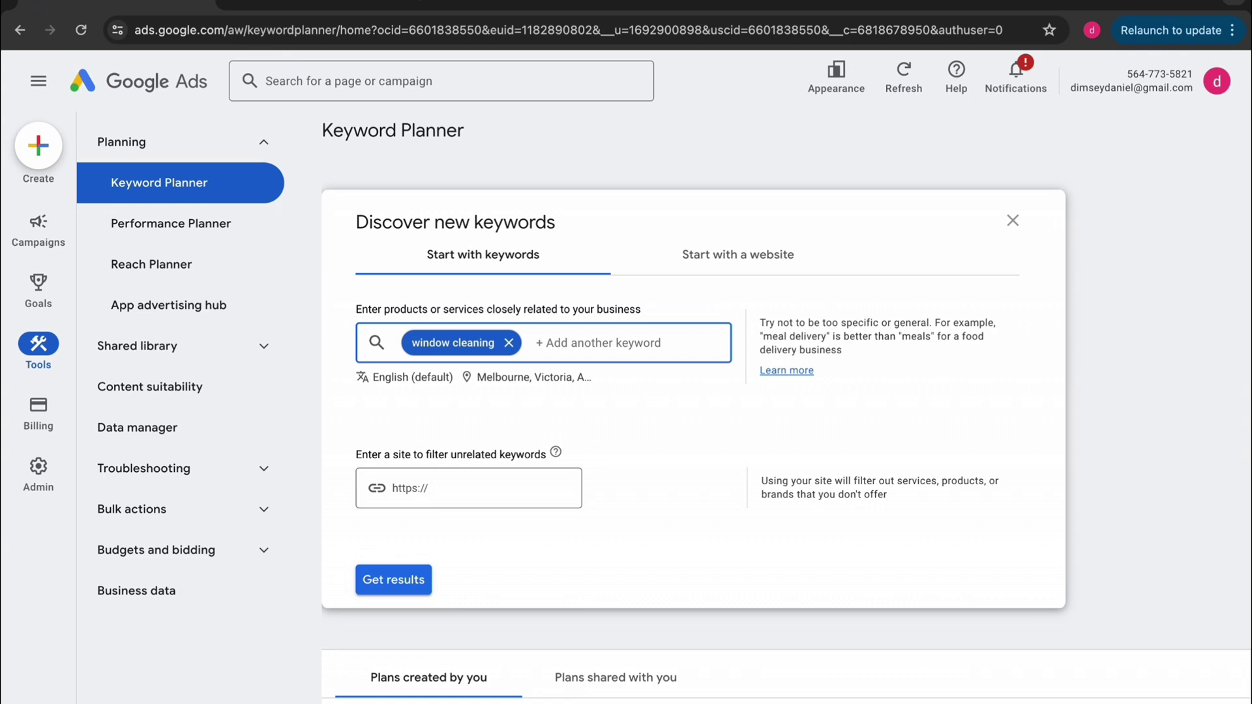
{"action": "type", "text": "window cleaning ser"}
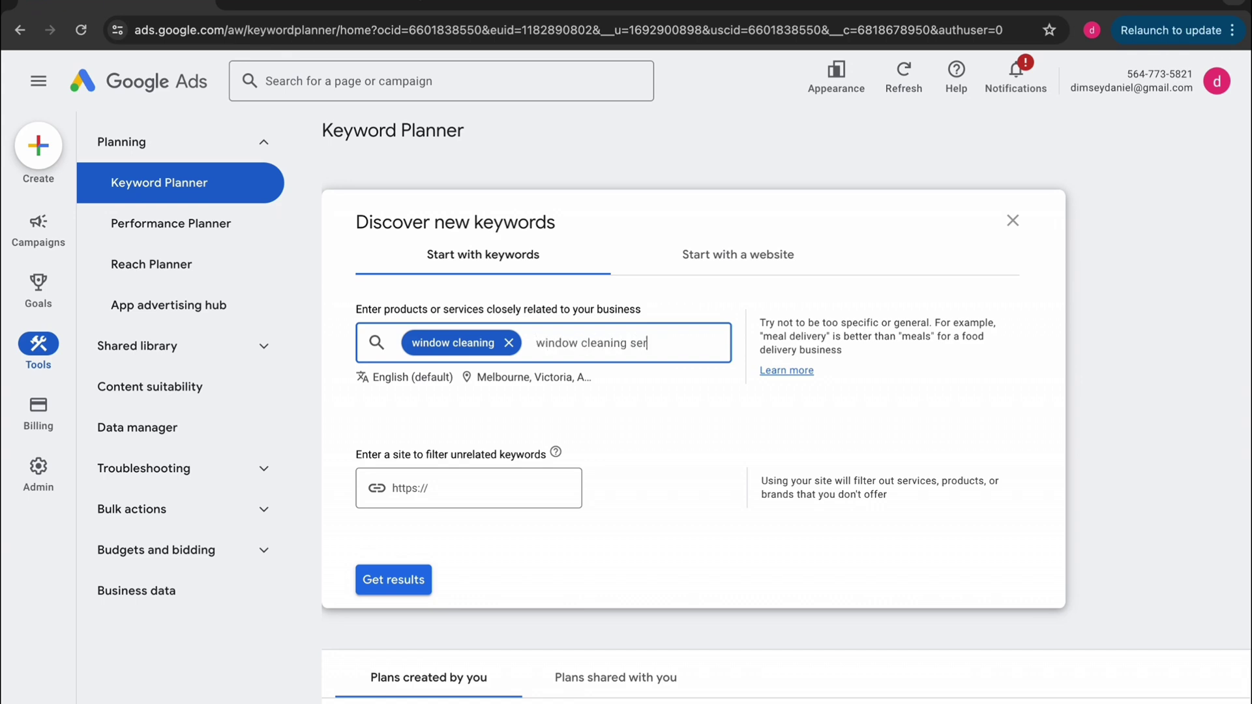
{"action": "type", "text": "vice"}
{"action": "key", "text": "Return"}
{"action": "type", "text": "win"}
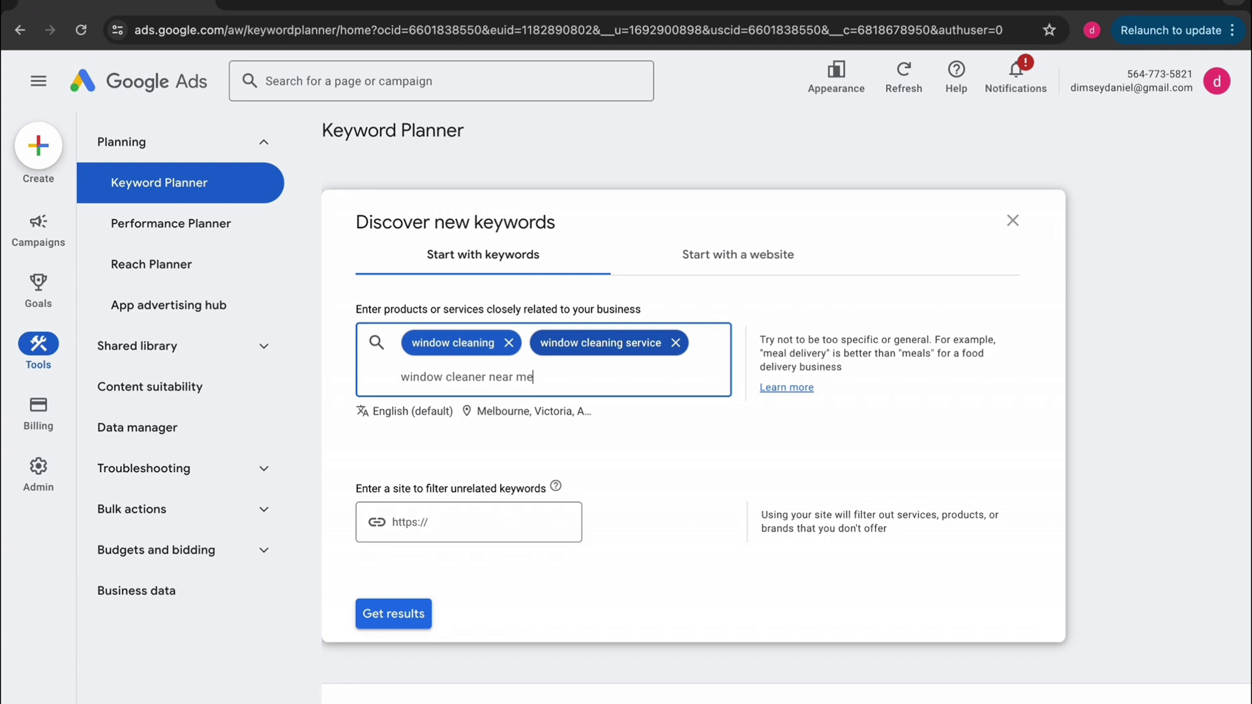
{"action": "type", "text": "dow cleaner near me"}
{"action": "key", "text": "Return"}
{"action": "left_click", "coordinate": [395, 609]}
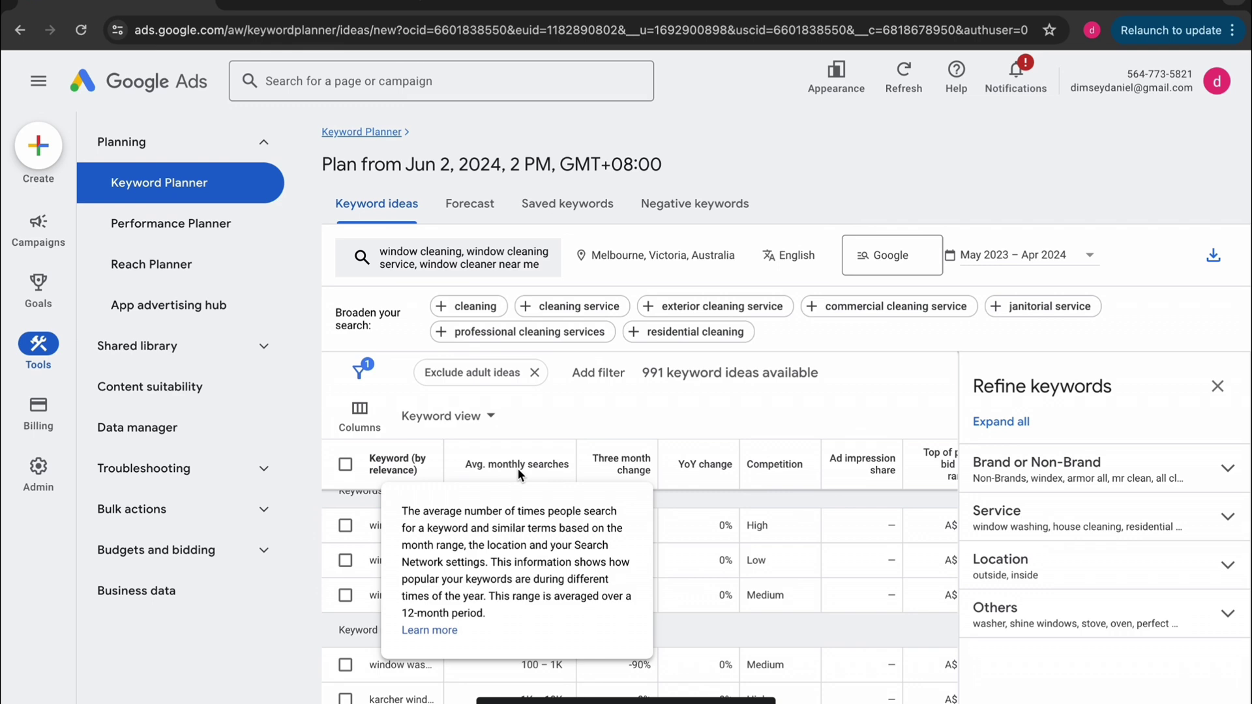
- Sort ideas by Avg. monthly searches, widen the Keyword column, and tick window cleaning
{"action": "left_click", "coordinate": [528, 471]}
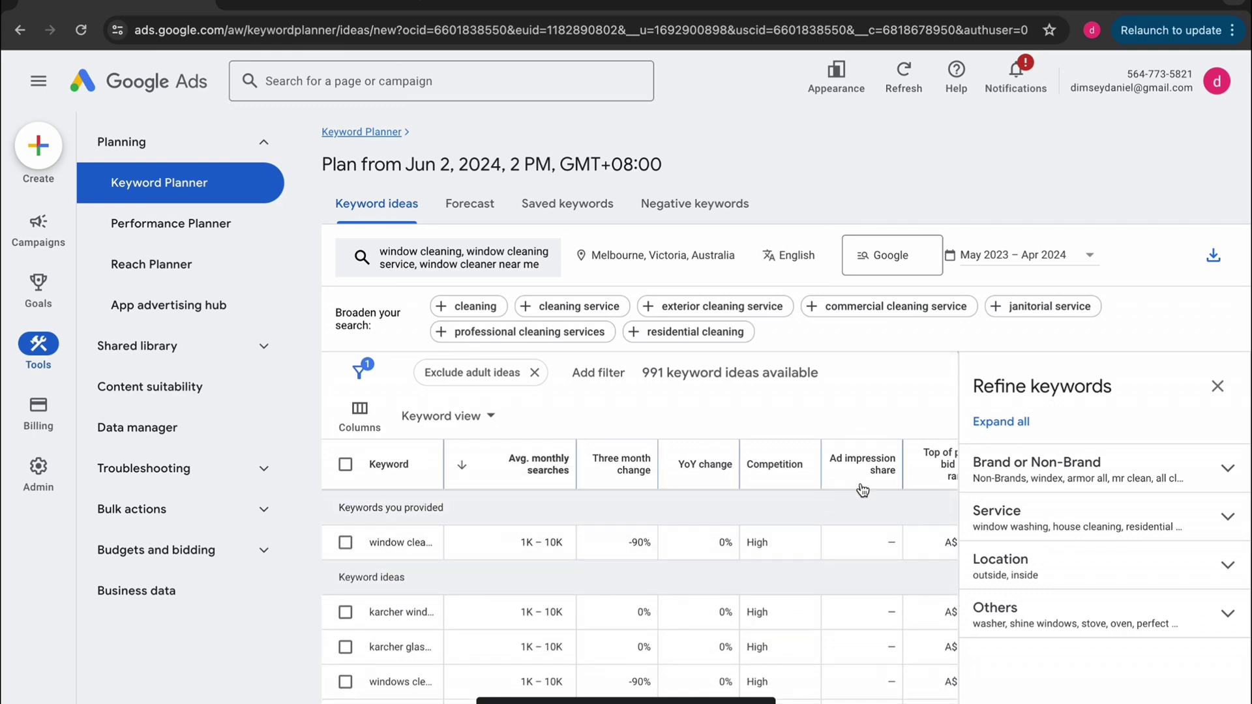
{"action": "left_click", "coordinate": [1217, 386]}
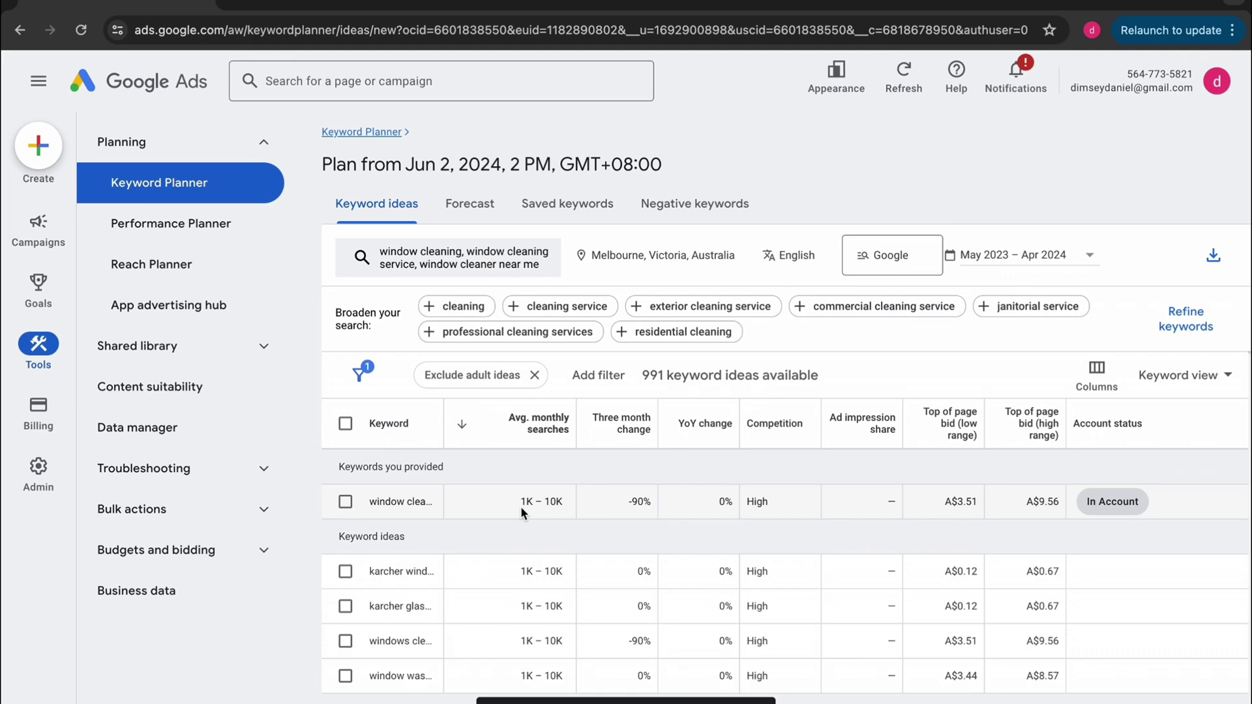
{"action": "left_click_drag", "start_coordinate": [444, 424], "coordinate": [505, 427]}
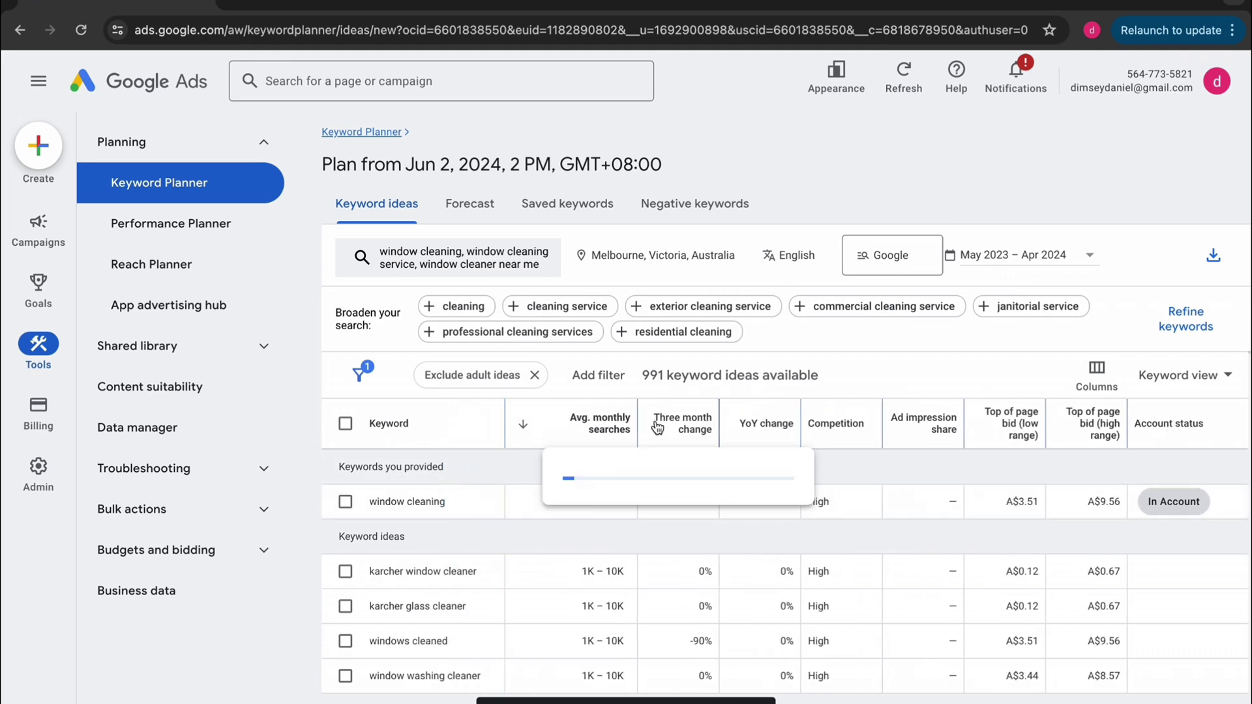
{"action": "left_click_drag", "start_coordinate": [640, 424], "coordinate": [588, 442]}
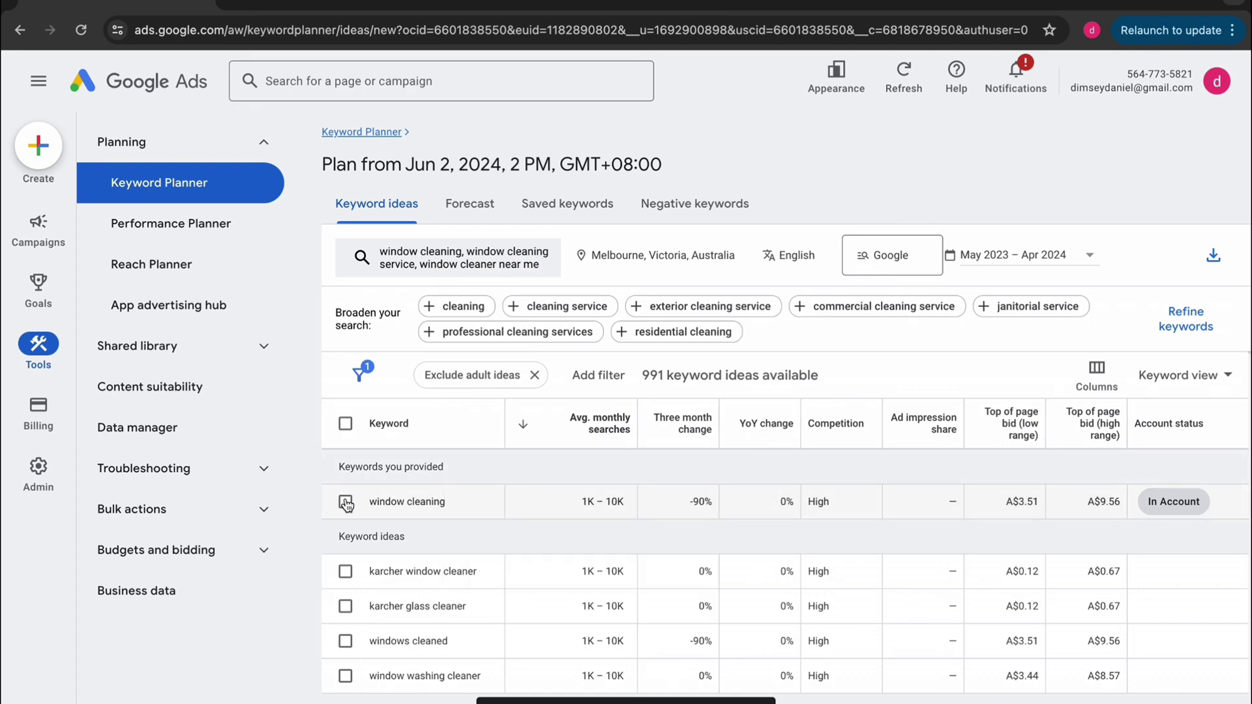
{"action": "left_click", "coordinate": [346, 502]}
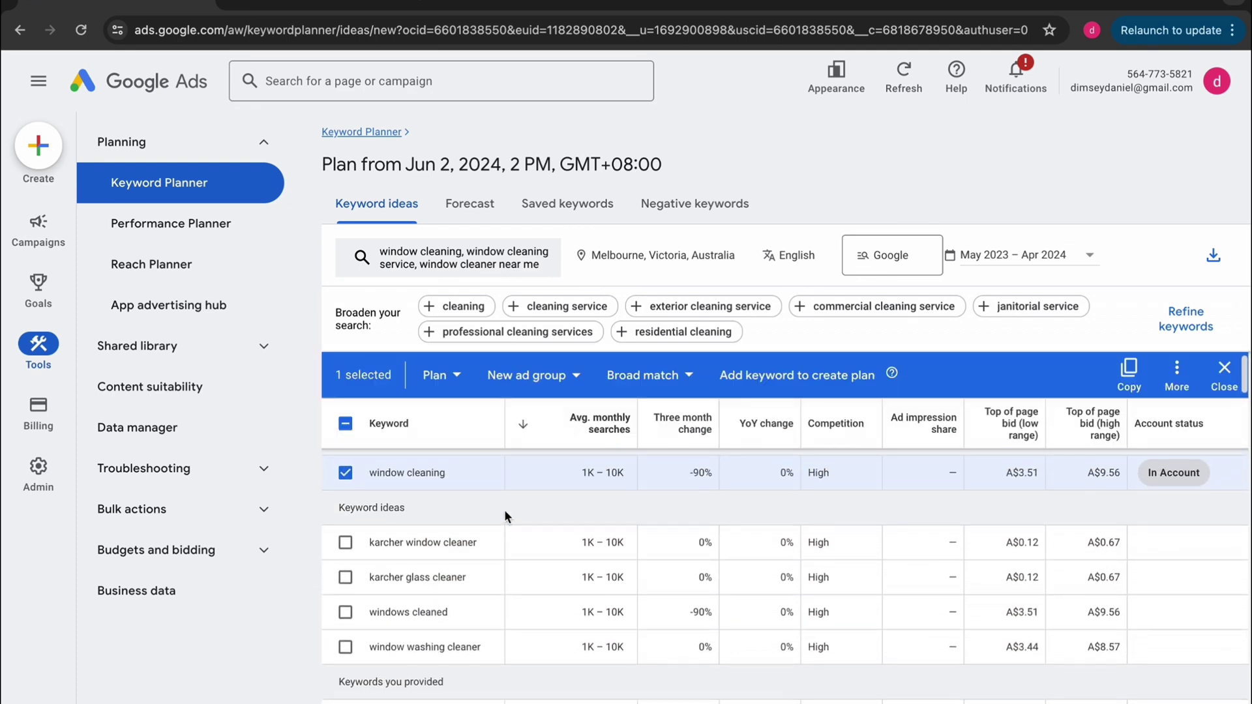
{"action": "left_click_drag", "start_coordinate": [1007, 475], "coordinate": [1115, 475]}
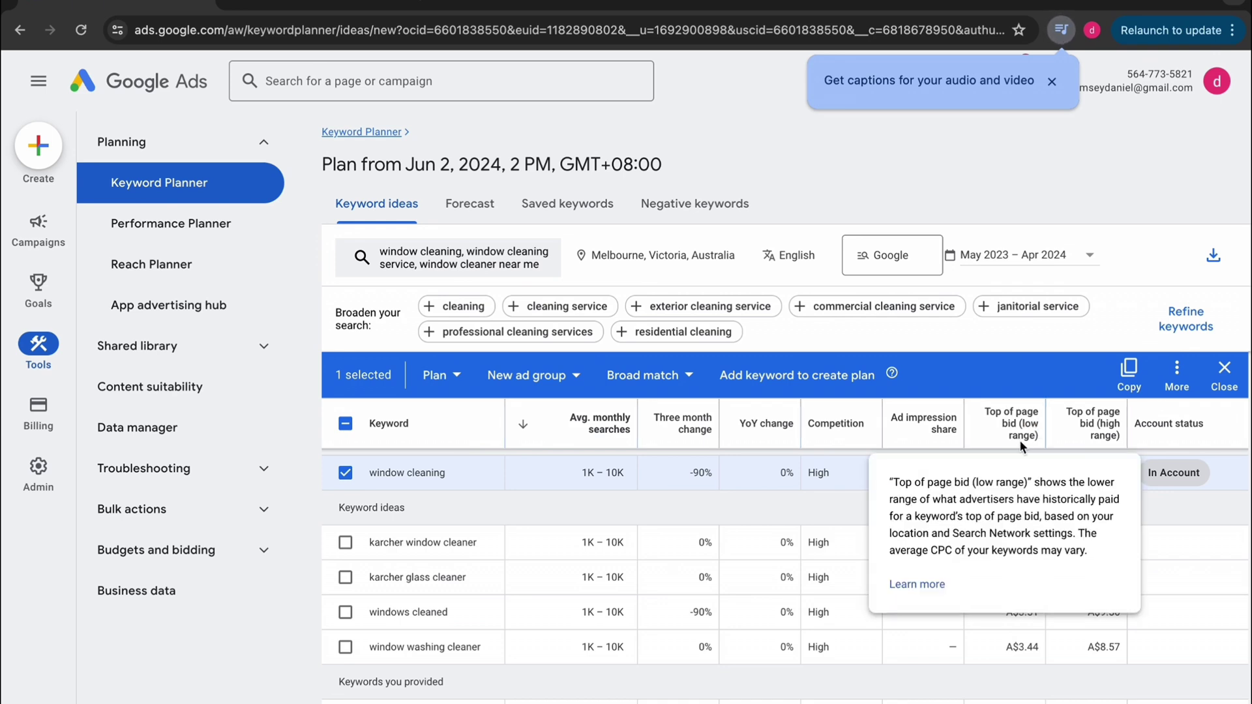
- Search Google for 'window cleaners melbourne' in a new tab and scroll through competitor results
{"action": "left_click", "coordinate": [367, 10]}
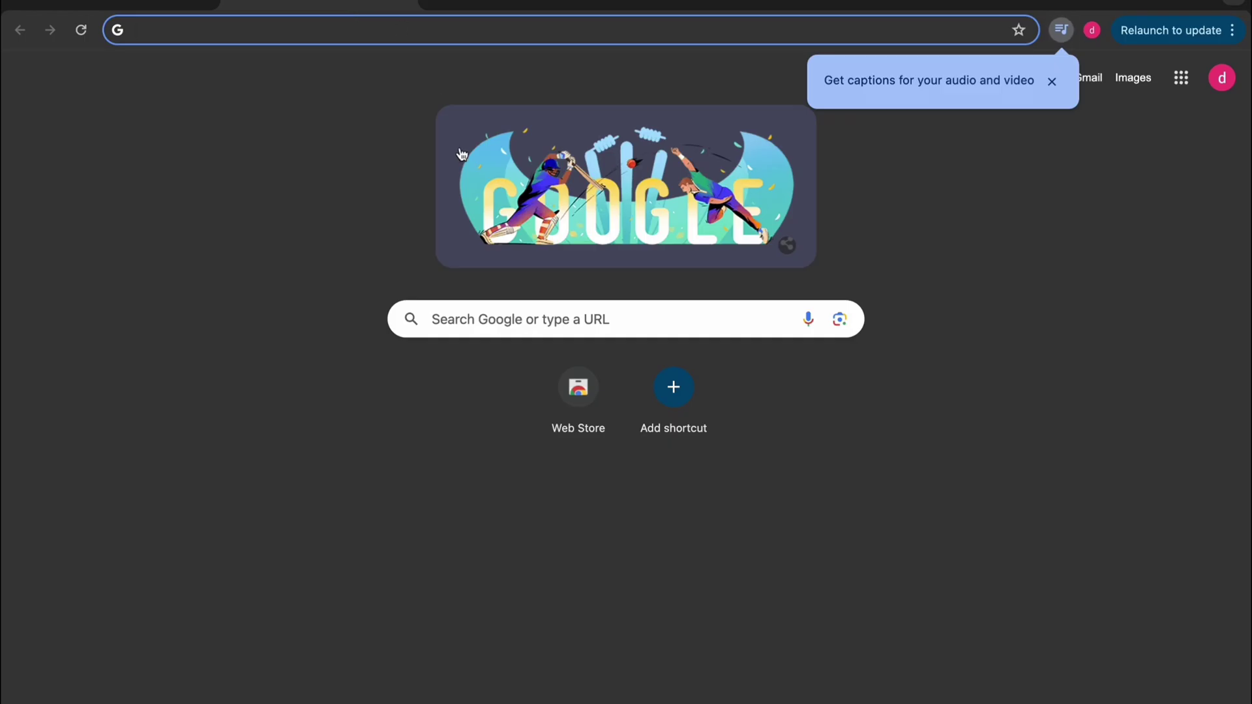
{"action": "type", "text": "window"}
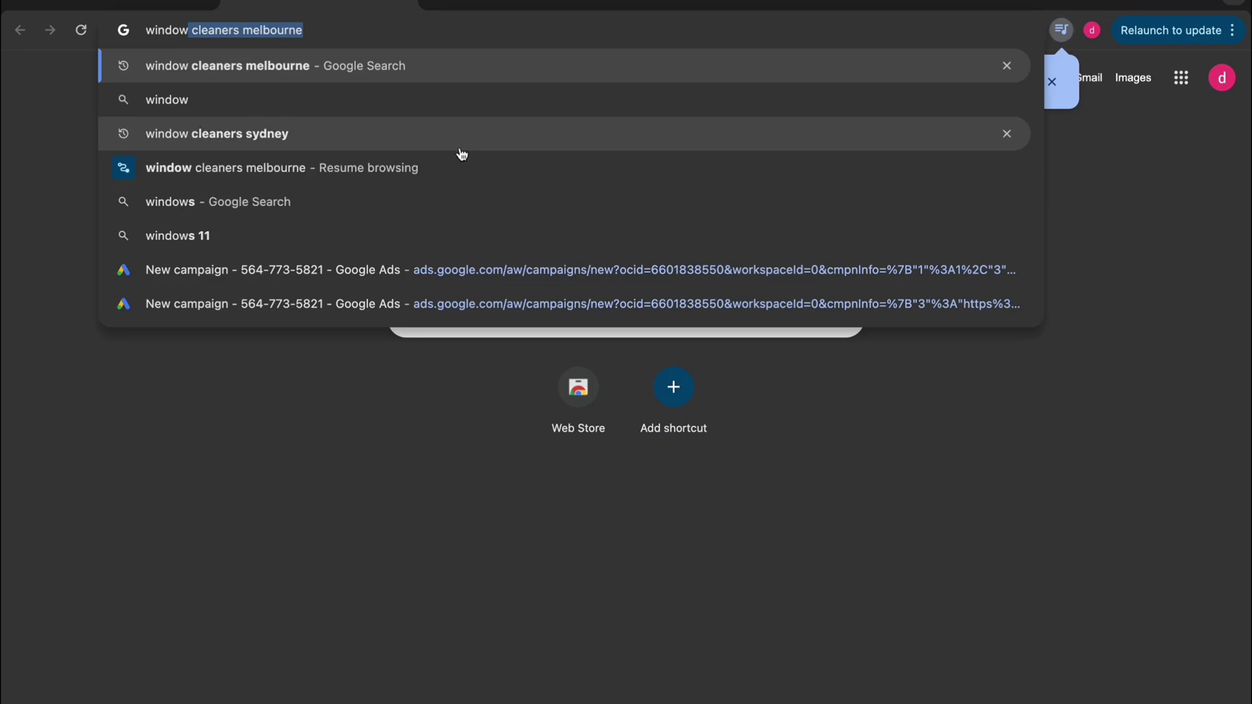
{"action": "key", "text": "Return"}
{"action": "scroll", "coordinate": [425, 407], "scroll_direction": "down", "scroll_amount": 3}
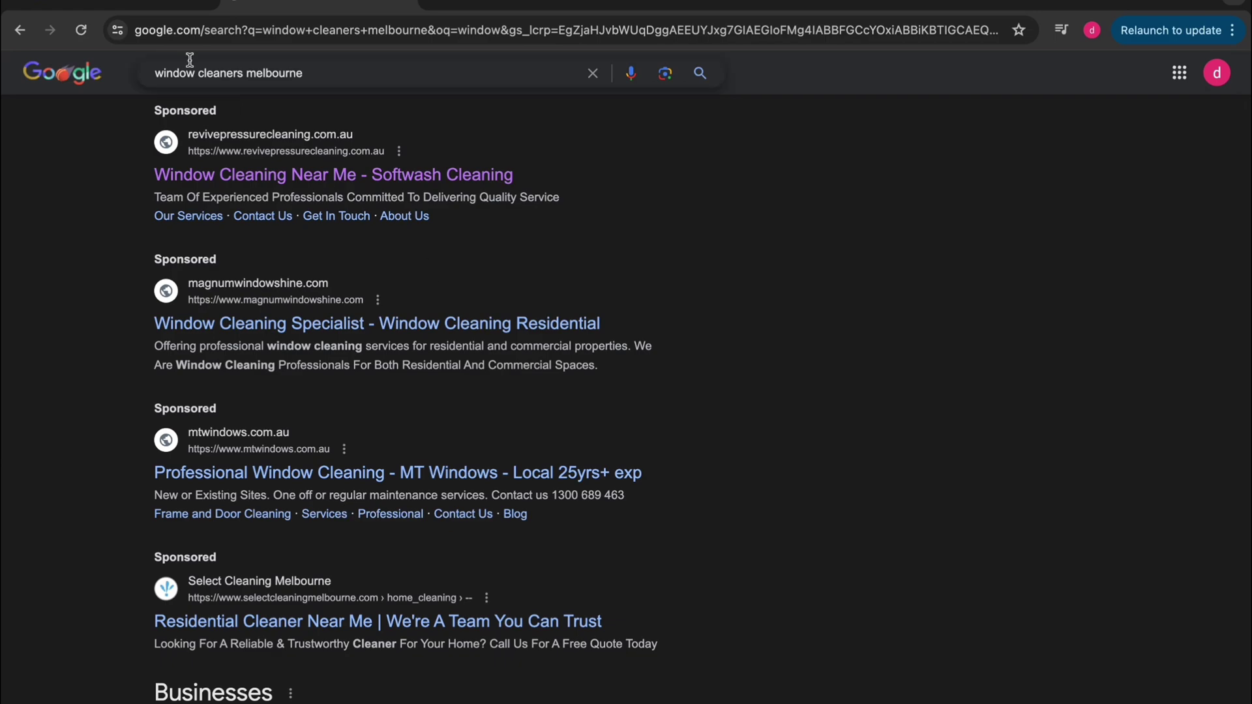
{"action": "scroll", "coordinate": [205, 242], "scroll_direction": "down", "scroll_amount": 15}
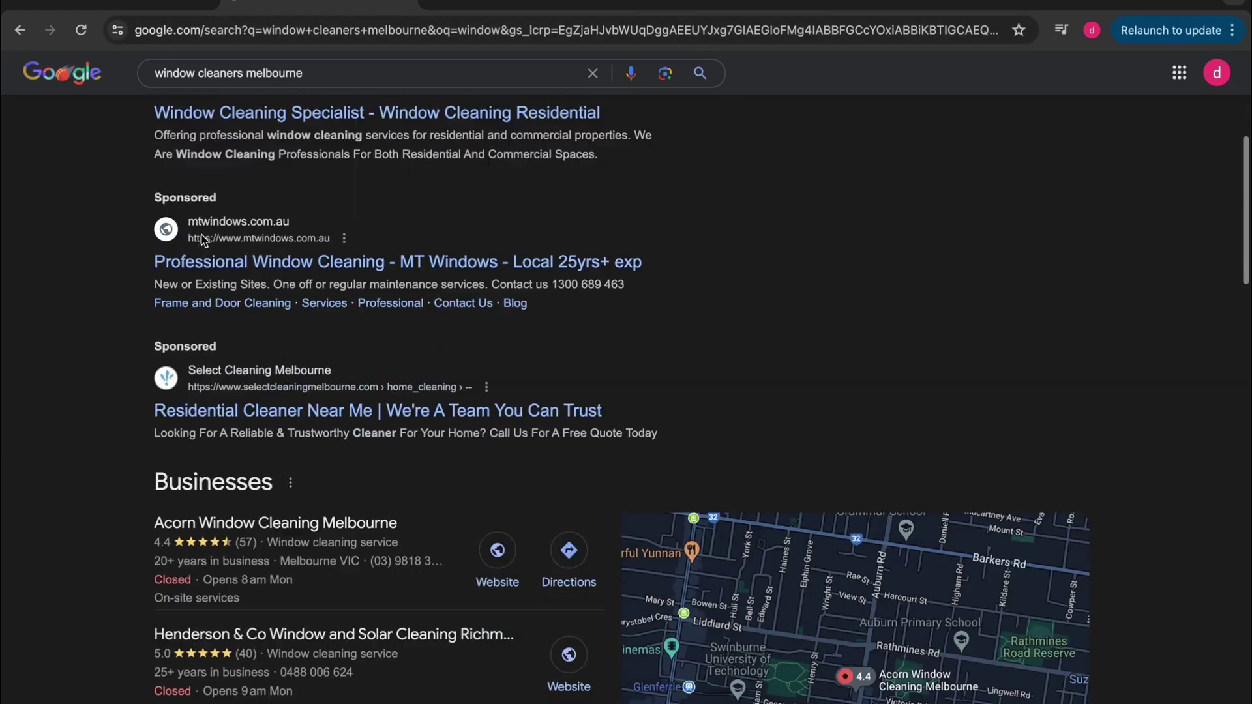
{"action": "scroll", "coordinate": [204, 241], "scroll_direction": "down", "scroll_amount": 2}
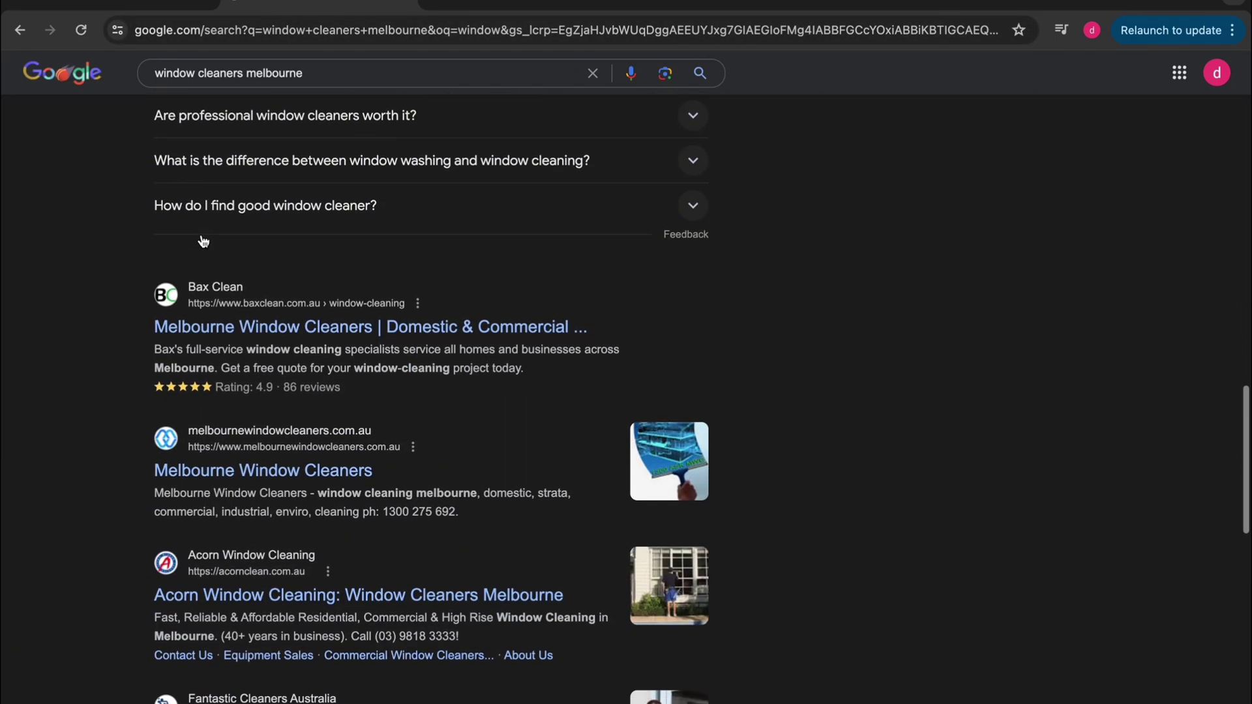
{"action": "scroll", "coordinate": [203, 241], "scroll_direction": "down", "scroll_amount": 6}
{"action": "scroll", "coordinate": [202, 241], "scroll_direction": "down", "scroll_amount": 7}
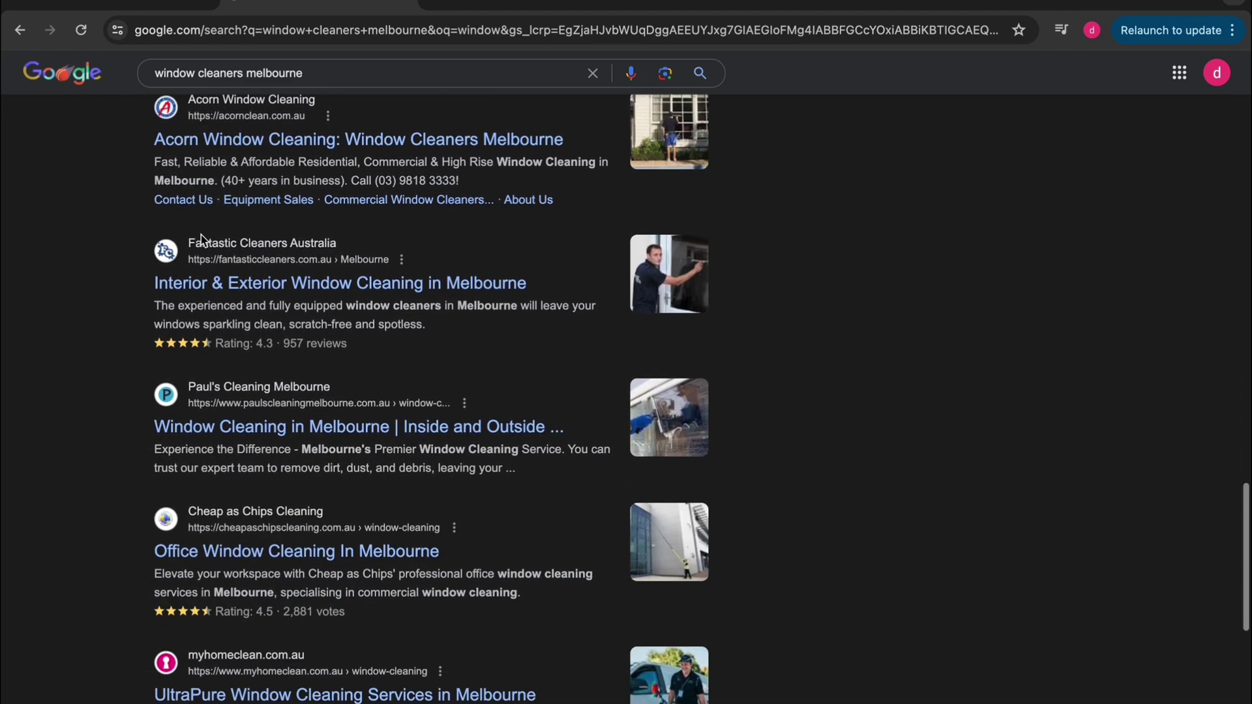
{"action": "scroll", "coordinate": [201, 236], "scroll_direction": "down", "scroll_amount": 3}
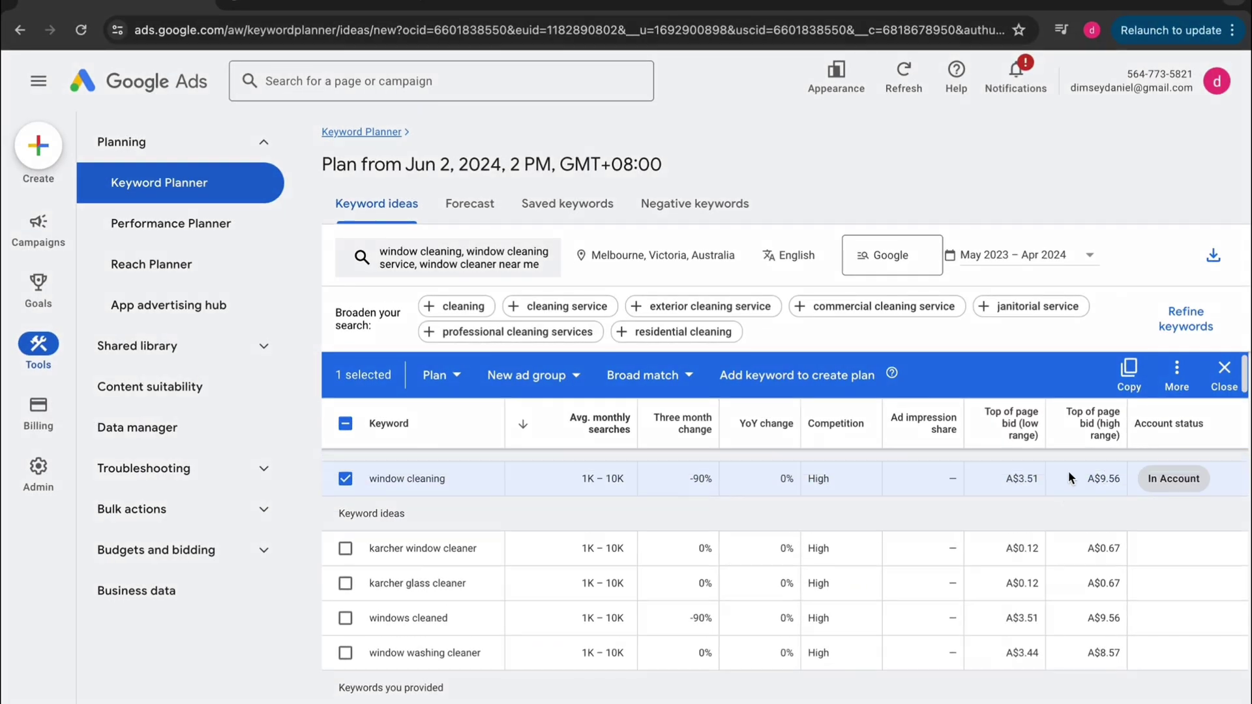
- Tick the first few relevant keyword ideas near the top of the list
{"action": "left_click", "coordinate": [990, 472]}
{"action": "scroll", "coordinate": [383, 554], "scroll_direction": "down", "scroll_amount": 3}
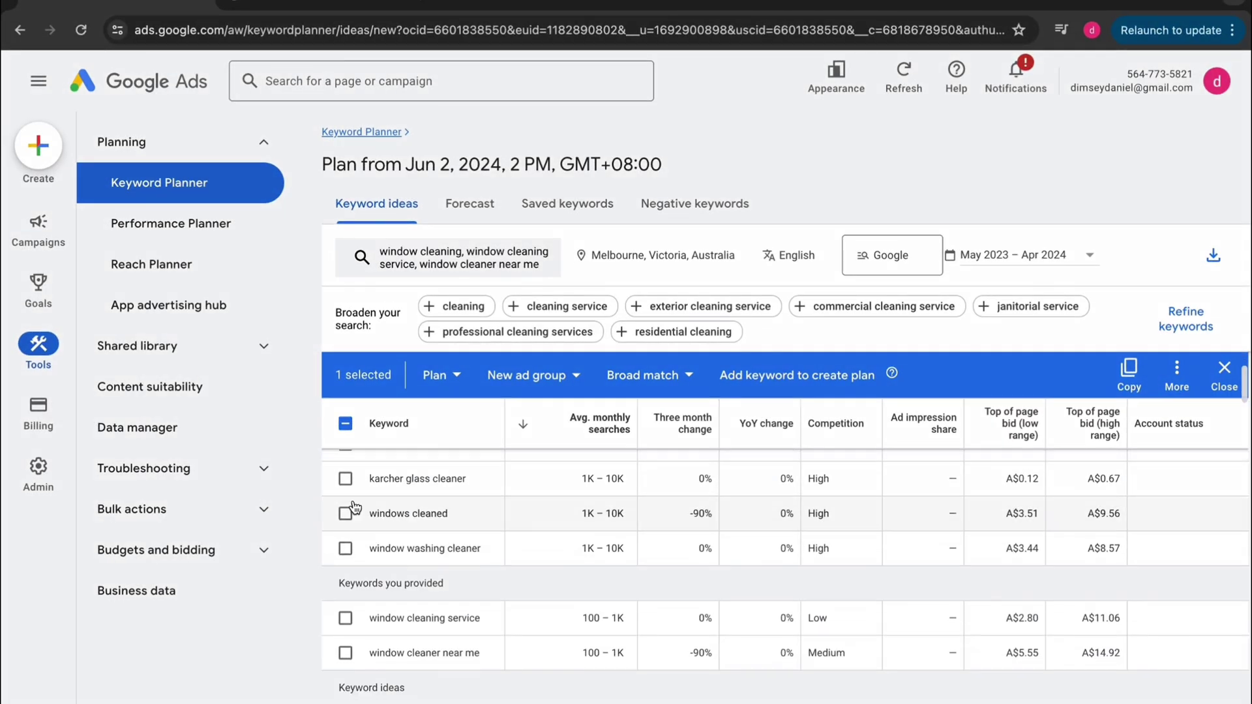
{"action": "scroll", "coordinate": [372, 515], "scroll_direction": "up", "scroll_amount": 4}
{"action": "left_click_drag", "start_coordinate": [445, 498], "coordinate": [385, 501]}
{"action": "scroll", "coordinate": [384, 495], "scroll_direction": "down", "scroll_amount": 1}
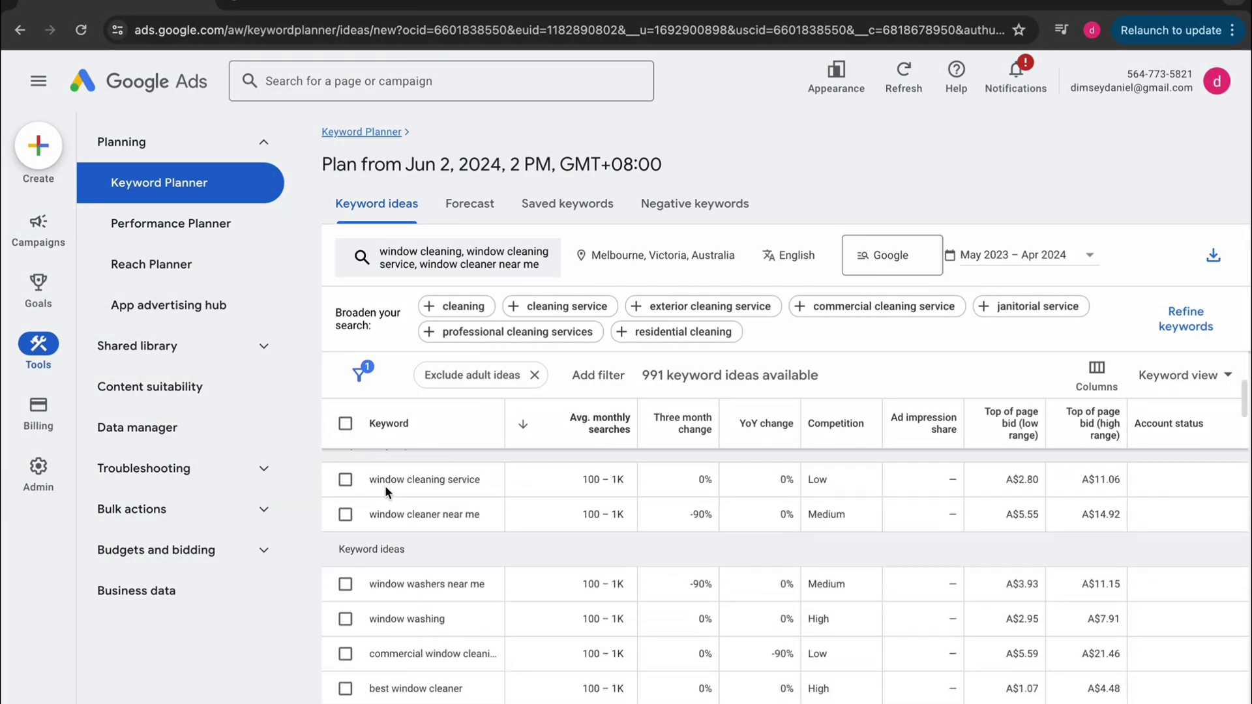
{"action": "left_click", "coordinate": [385, 485]}
{"action": "left_click", "coordinate": [383, 513]}
{"action": "scroll", "coordinate": [381, 571], "scroll_direction": "down", "scroll_amount": 1}
{"action": "left_click", "coordinate": [382, 527]}
{"action": "left_click", "coordinate": [383, 559]}
- Scroll further down and tick the remaining relevant keyword ideas
{"action": "scroll", "coordinate": [385, 613], "scroll_direction": "down", "scroll_amount": 2}
{"action": "scroll", "coordinate": [385, 612], "scroll_direction": "down", "scroll_amount": 2}
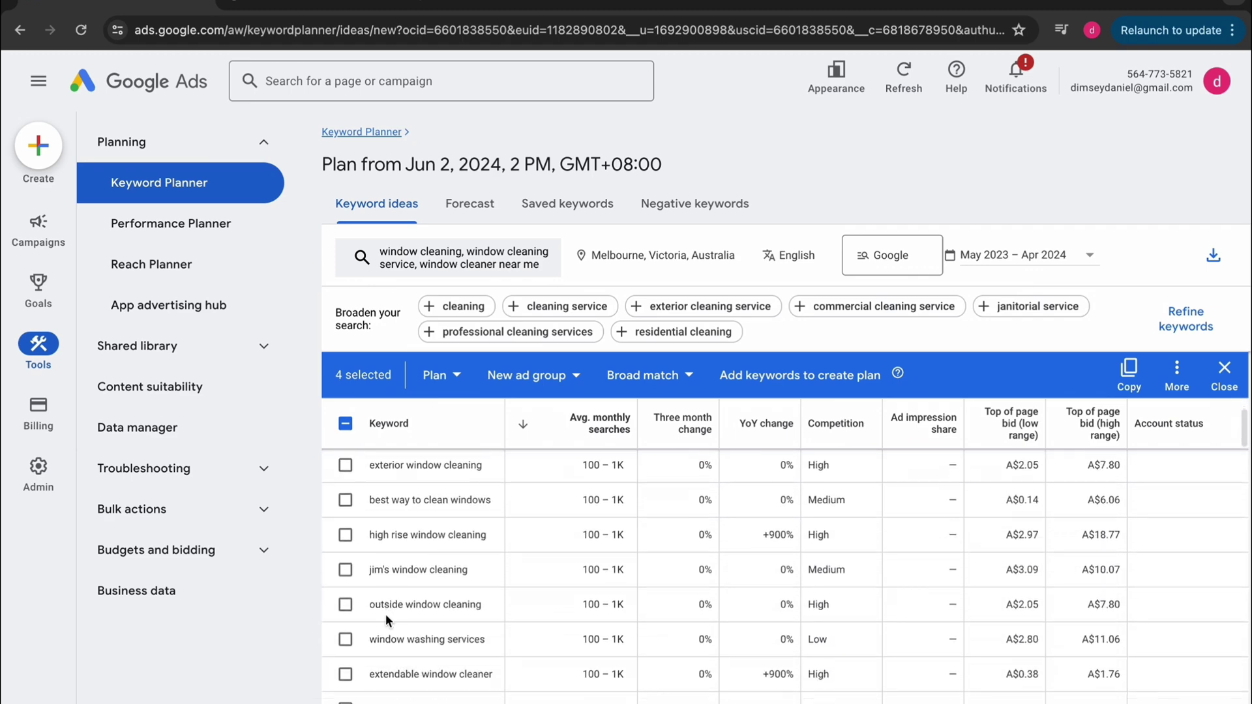
{"action": "left_click", "coordinate": [385, 672]}
{"action": "scroll", "coordinate": [391, 626], "scroll_direction": "up", "scroll_amount": 8}
{"action": "scroll", "coordinate": [416, 582], "scroll_direction": "down", "scroll_amount": 1}
{"action": "scroll", "coordinate": [416, 581], "scroll_direction": "down", "scroll_amount": 5}
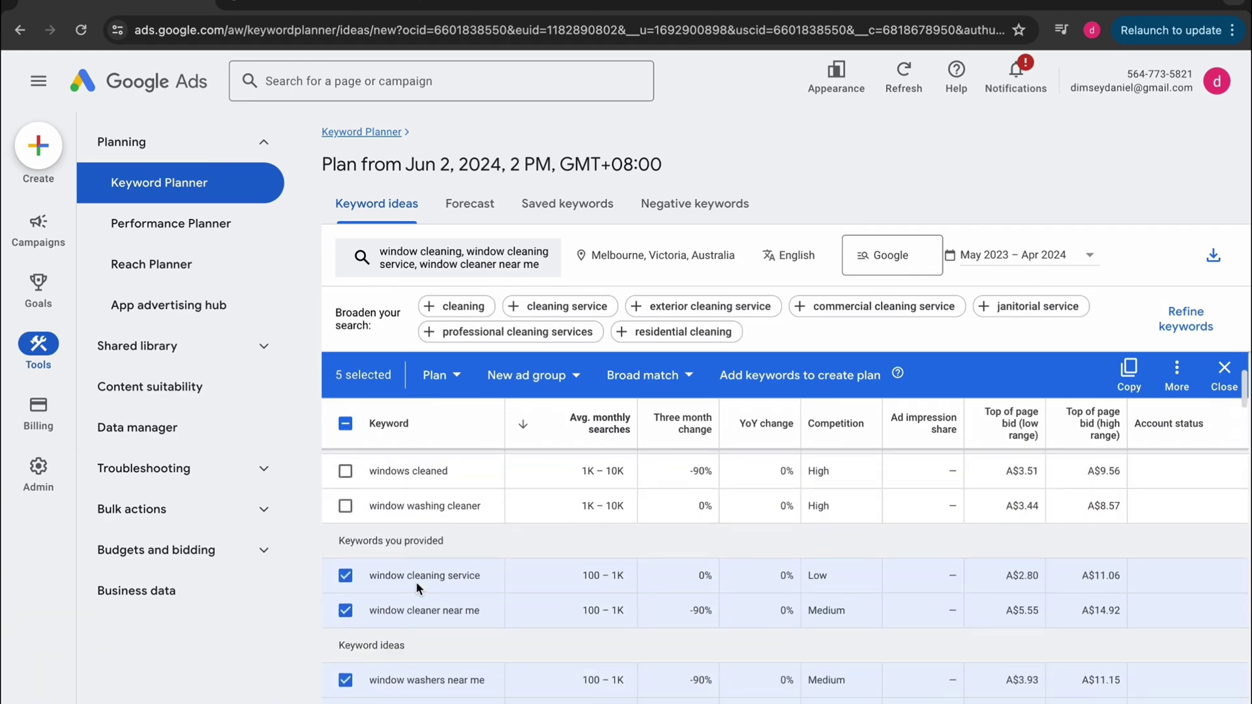
{"action": "scroll", "coordinate": [416, 581], "scroll_direction": "down", "scroll_amount": 5}
{"action": "left_click", "coordinate": [352, 632]}
{"action": "scroll", "coordinate": [388, 619], "scroll_direction": "down", "scroll_amount": 2}
{"action": "scroll", "coordinate": [387, 620], "scroll_direction": "down", "scroll_amount": 4}
{"action": "left_click", "coordinate": [372, 637]}
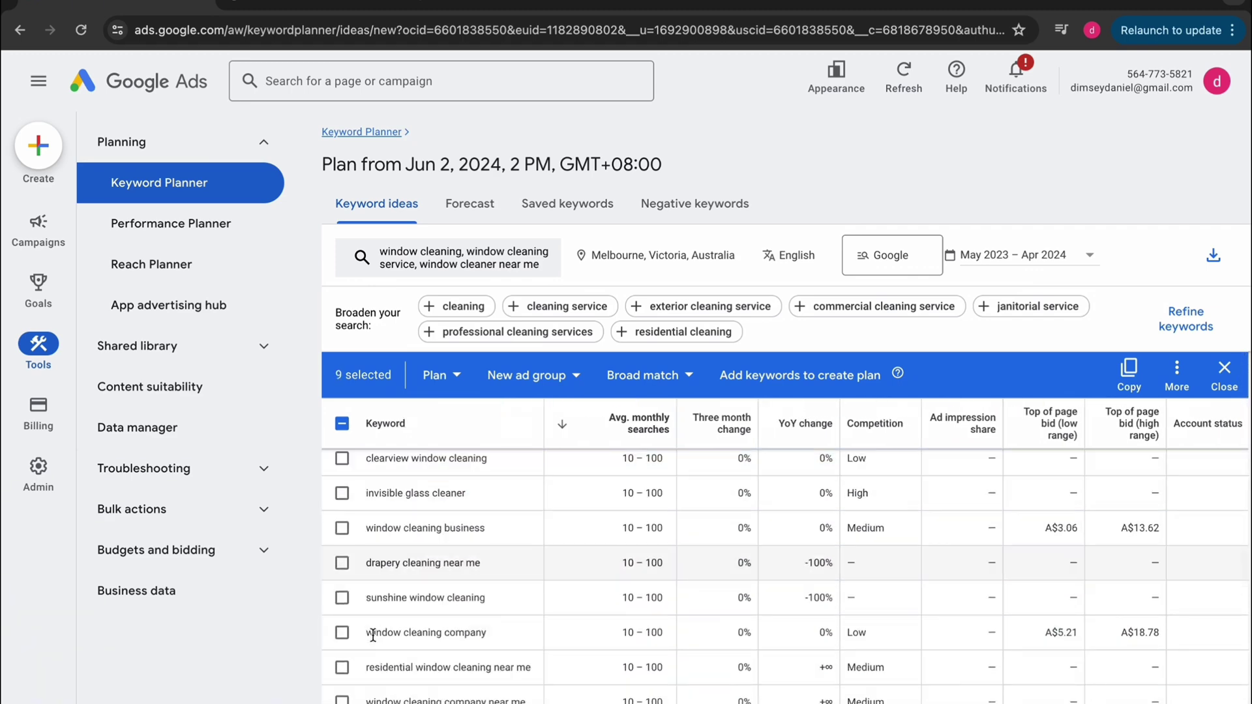
{"action": "left_click", "coordinate": [380, 679]}
{"action": "scroll", "coordinate": [380, 679], "scroll_direction": "down", "scroll_amount": 3}
{"action": "left_click", "coordinate": [365, 626]}
{"action": "left_click", "coordinate": [392, 626]}
{"action": "scroll", "coordinate": [449, 575], "scroll_direction": "up", "scroll_amount": 6}
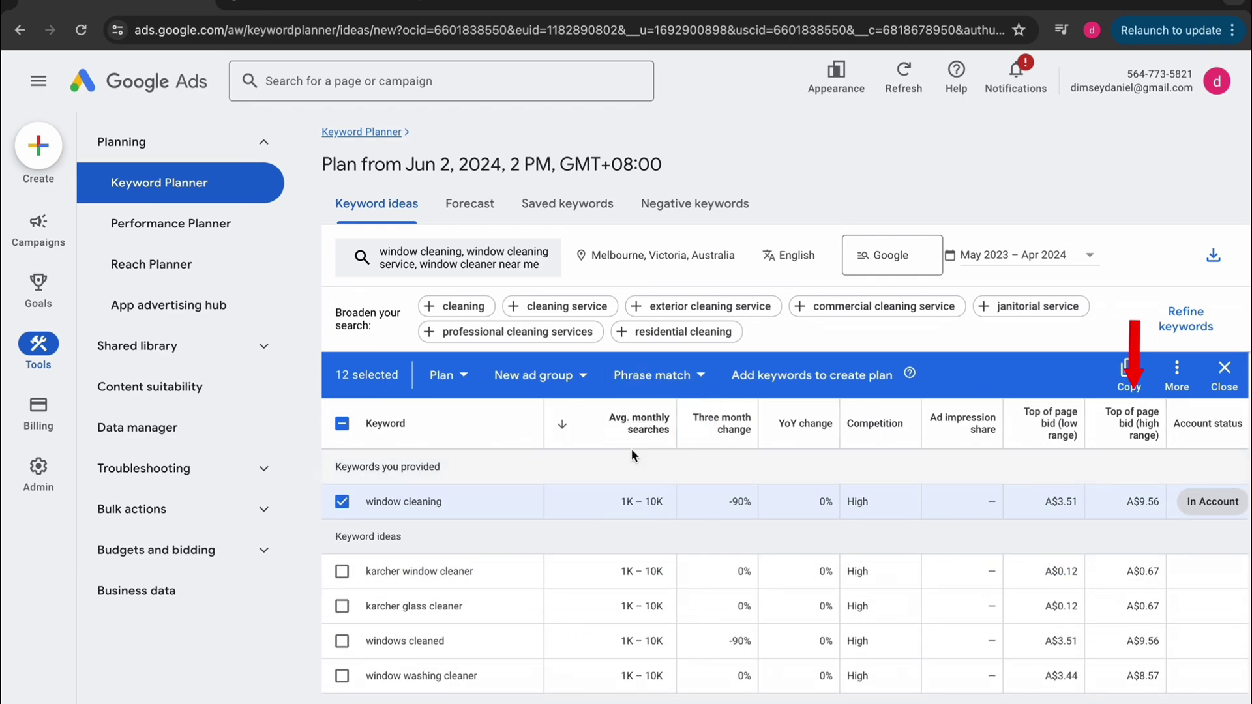
{"action": "scroll", "coordinate": [631, 448], "scroll_direction": "down", "scroll_amount": 10}
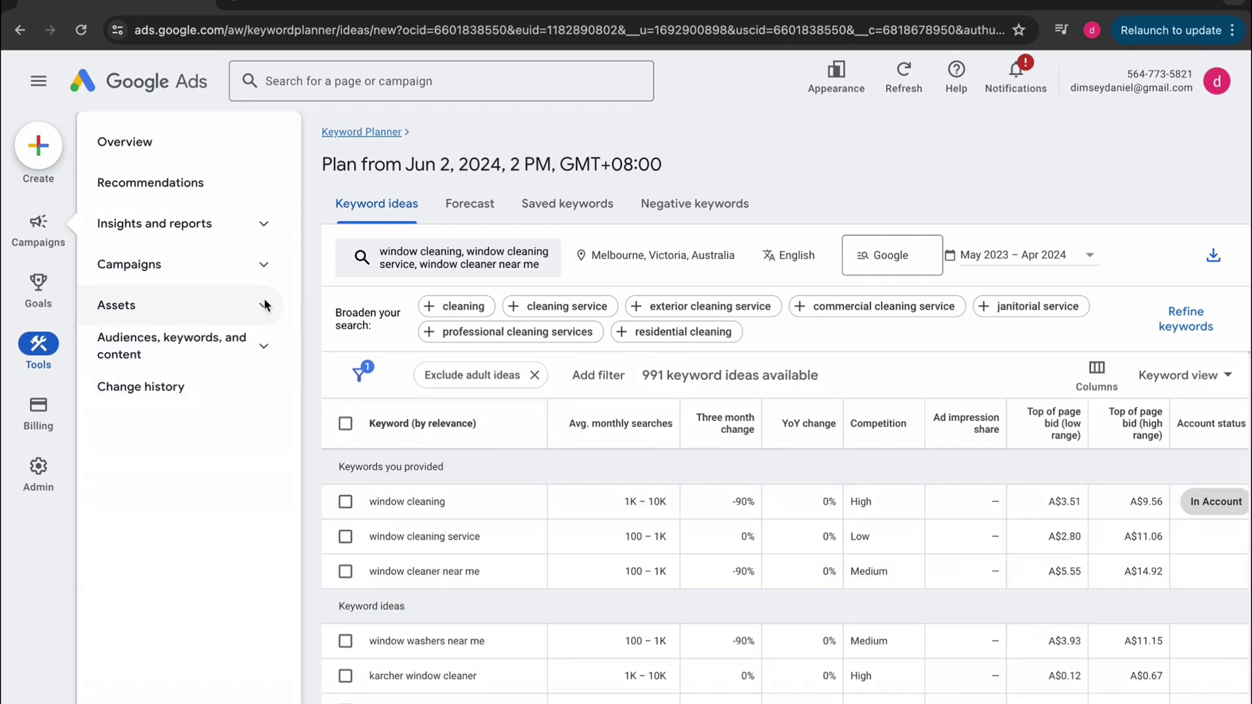
- Paste the copied keyword list into Ad group 1 from the campaign's Search keywords page
{"action": "left_click", "coordinate": [260, 339]}
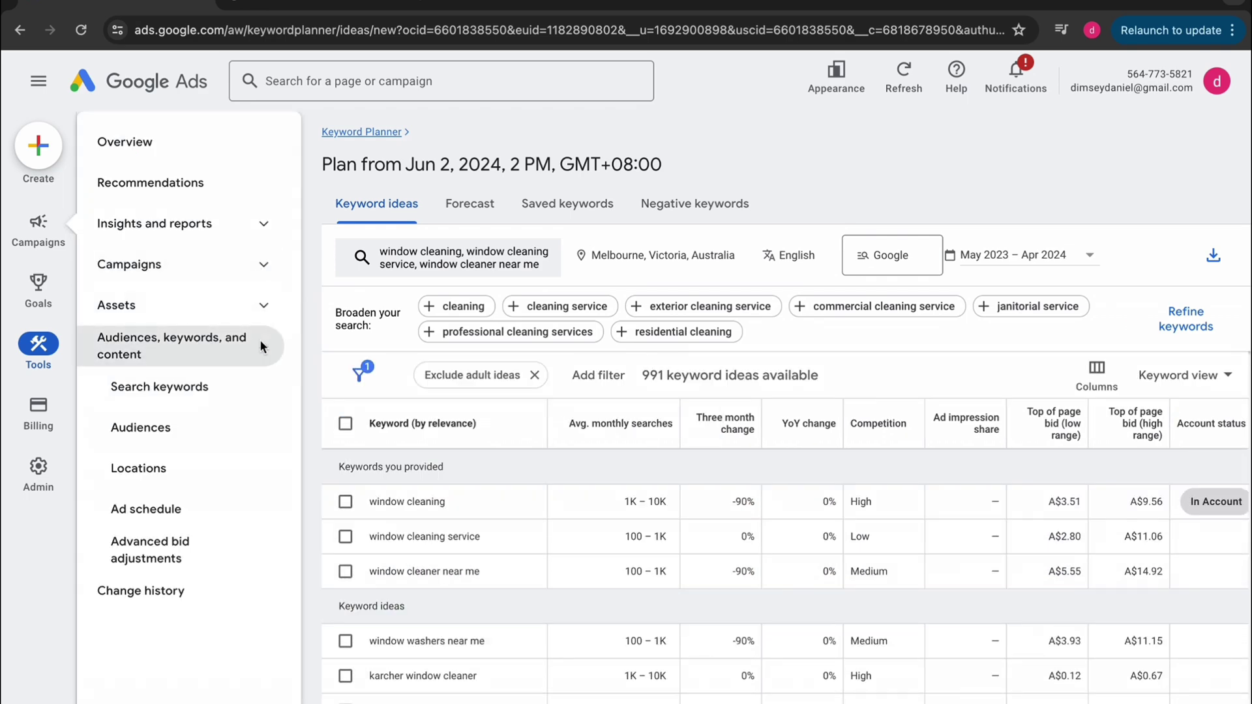
{"action": "left_click", "coordinate": [213, 391]}
{"action": "left_click", "coordinate": [342, 462]}
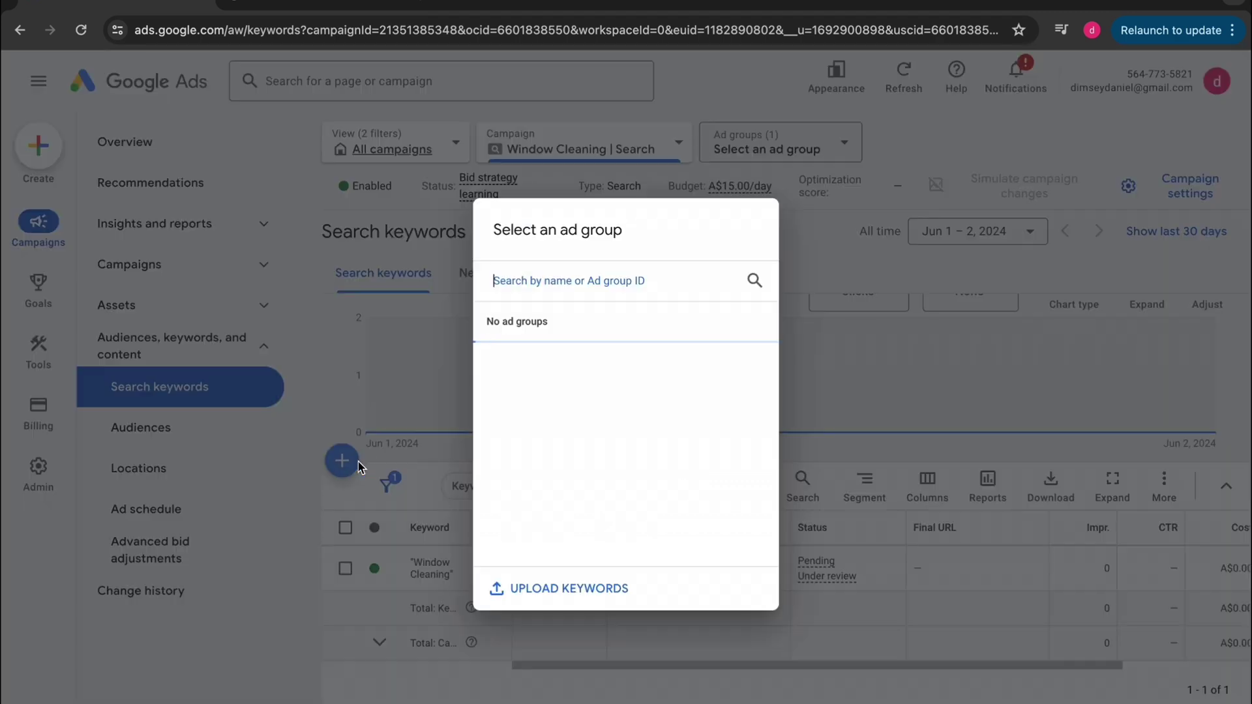
{"action": "left_click", "coordinate": [568, 375]}
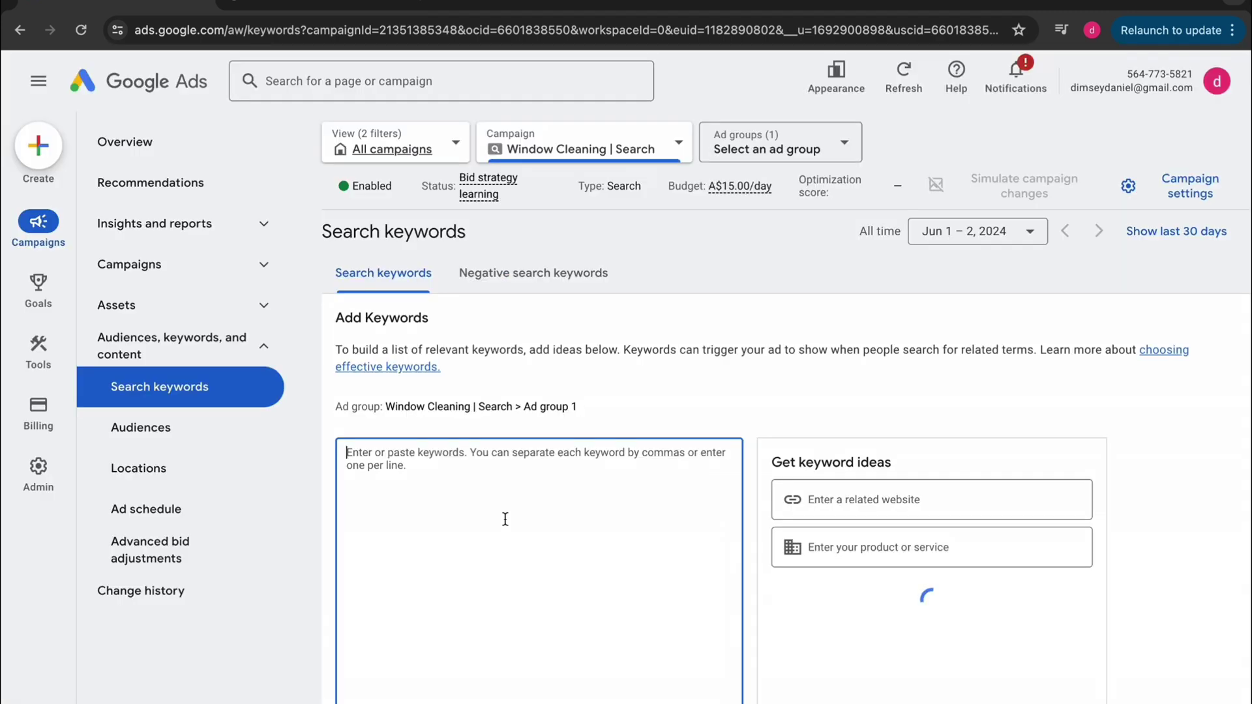
{"action": "type", "text": "window cleaning service window cleaner near me window washers near me window washing window cleaning cleaning windows near me residential window cleaning window cleaning services near me local window cleaners residential window cleaning near me window cleaning company near me window washing services near me window cleaning company"}
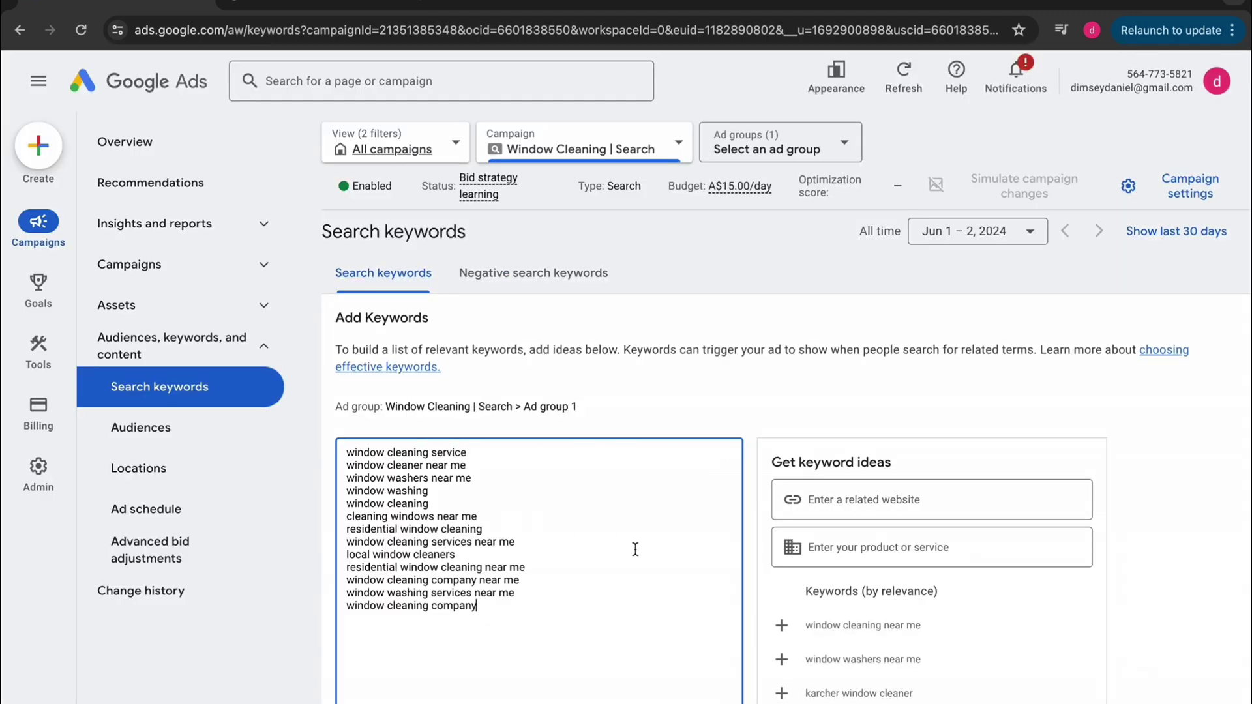
{"action": "scroll", "coordinate": [635, 549], "scroll_direction": "down", "scroll_amount": 5}
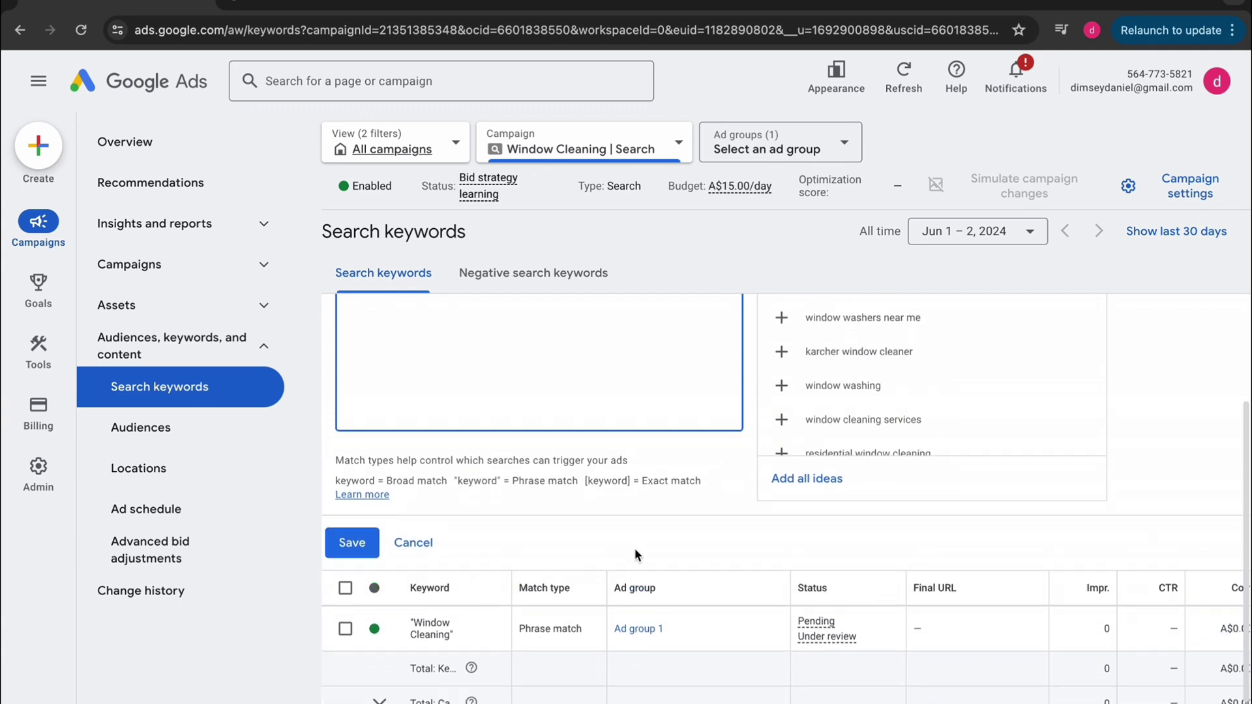
{"action": "scroll", "coordinate": [635, 551], "scroll_direction": "up", "scroll_amount": 3}
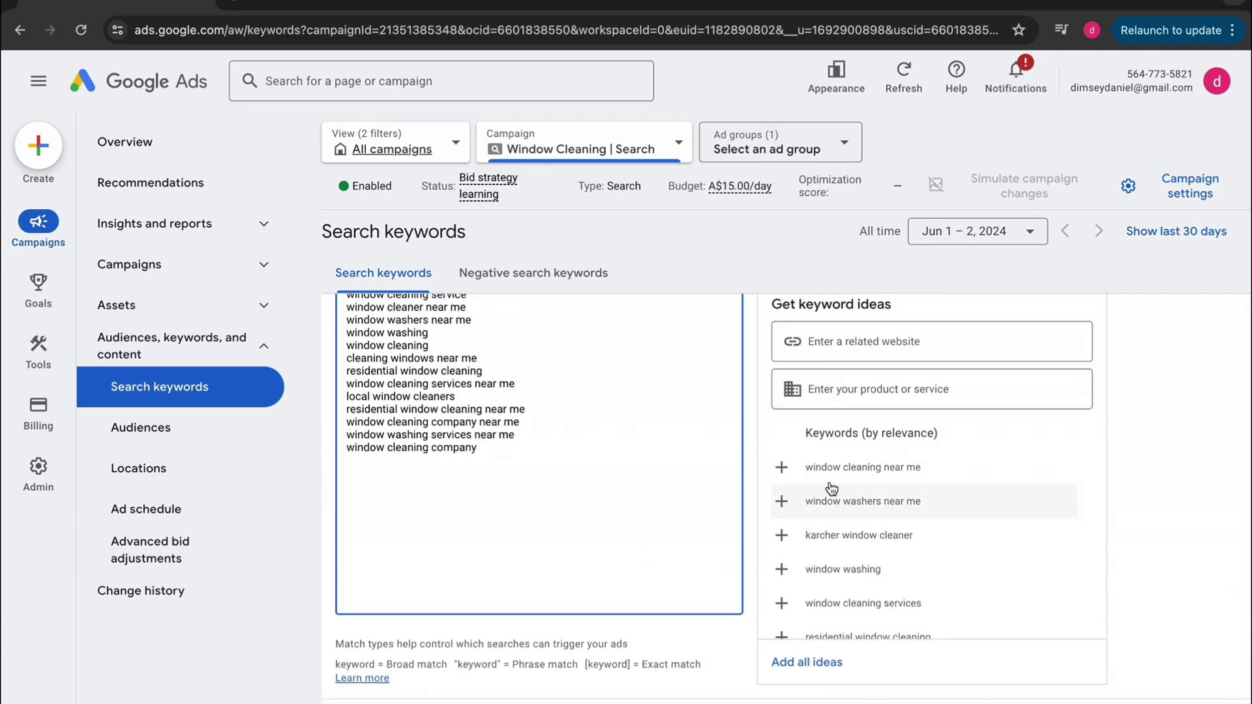
- Add suggested ideas like window cleaning near me, window washers near me, residential and commercial window cleaning
{"action": "left_click", "coordinate": [782, 468]}
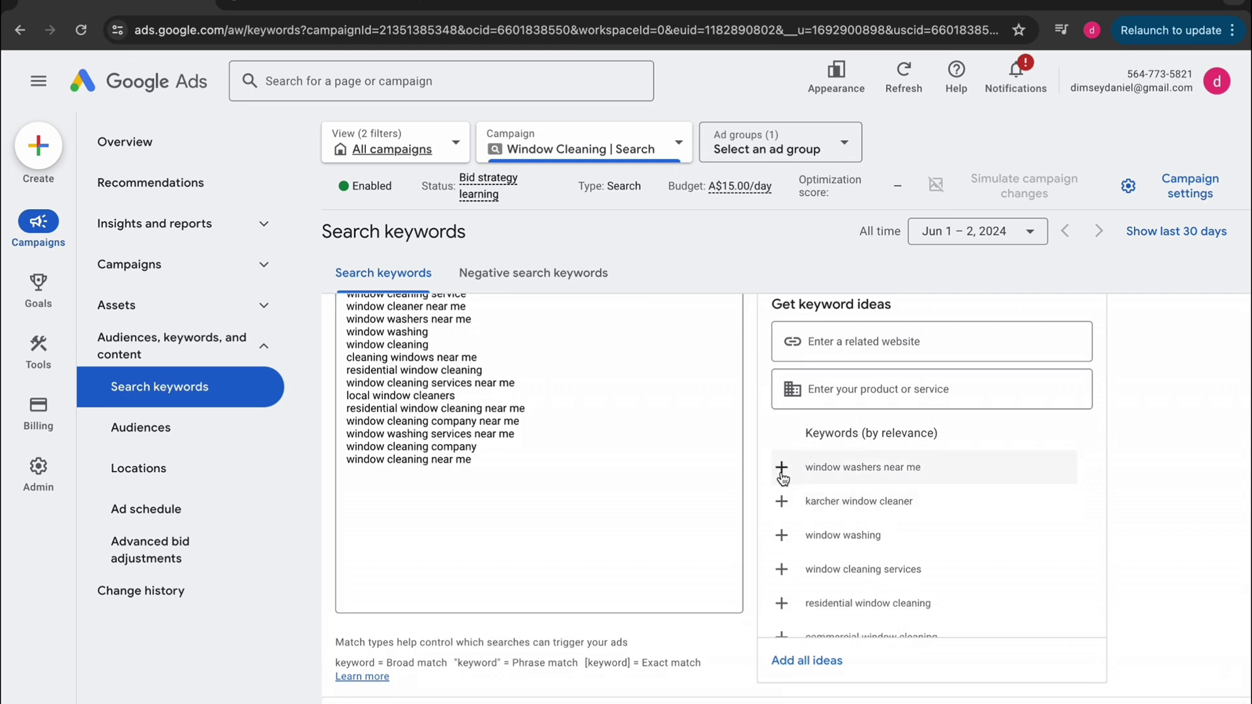
{"action": "left_click", "coordinate": [782, 469]}
{"action": "scroll", "coordinate": [793, 506], "scroll_direction": "down", "scroll_amount": 1}
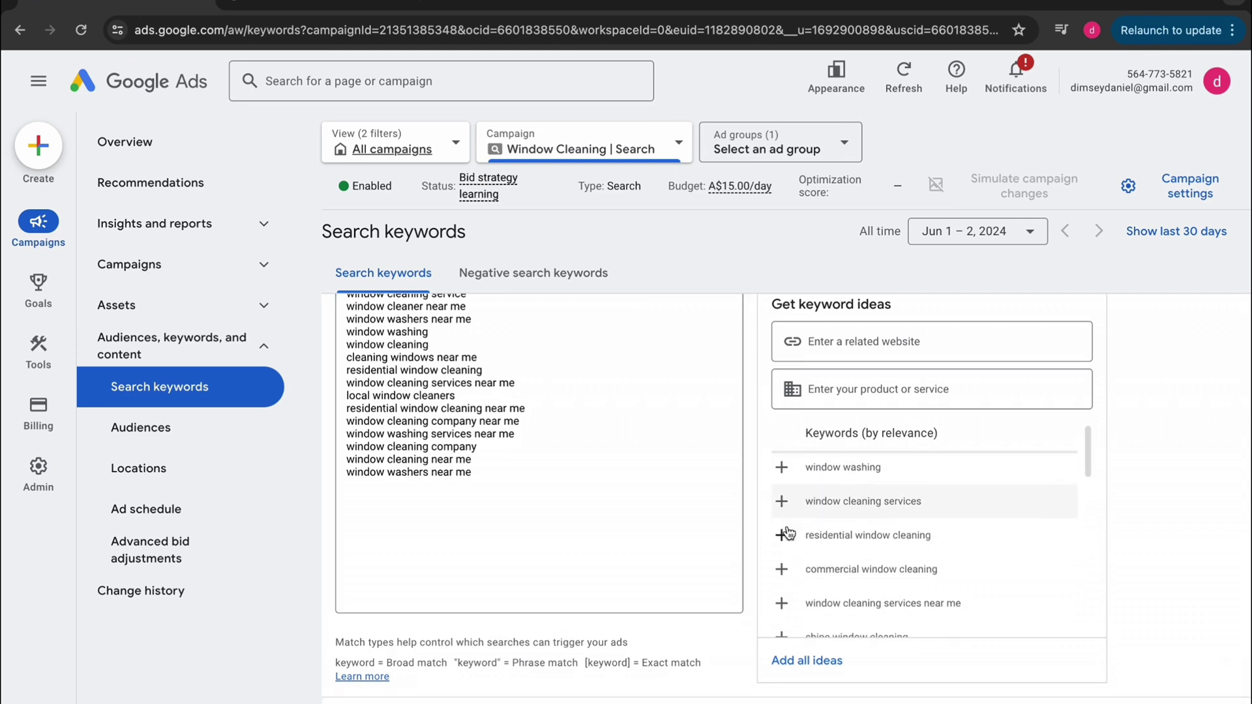
{"action": "left_click", "coordinate": [793, 506]}
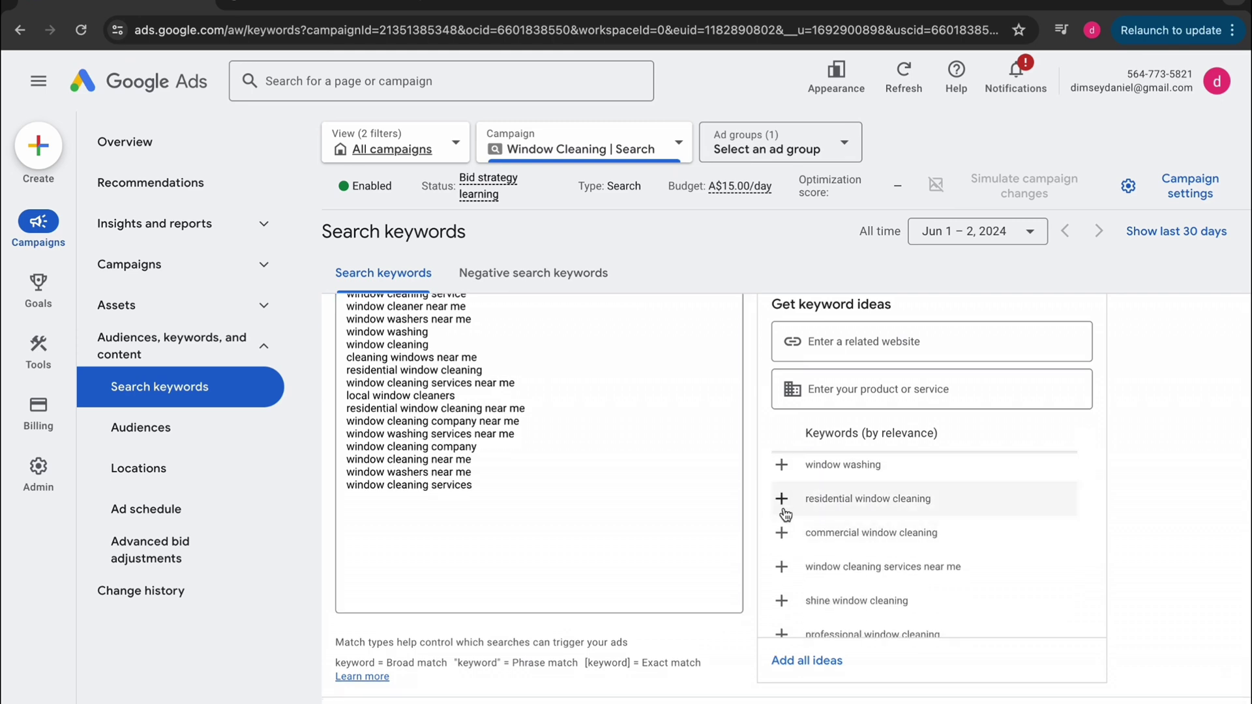
{"action": "left_click", "coordinate": [784, 512]}
{"action": "left_click", "coordinate": [781, 498]}
{"action": "left_click", "coordinate": [781, 498]}
{"action": "left_click", "coordinate": [782, 532]}
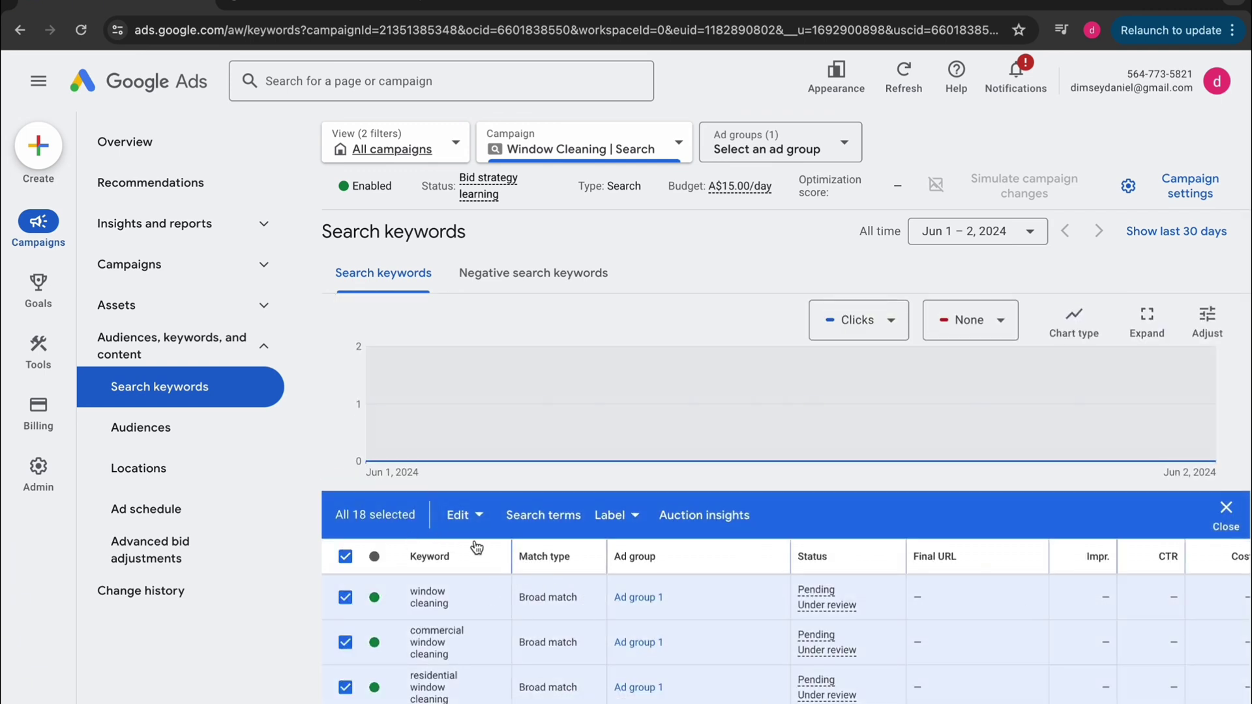
- Bulk-change the match type of all selected keywords to Phrase match
{"action": "left_click", "coordinate": [468, 516]}
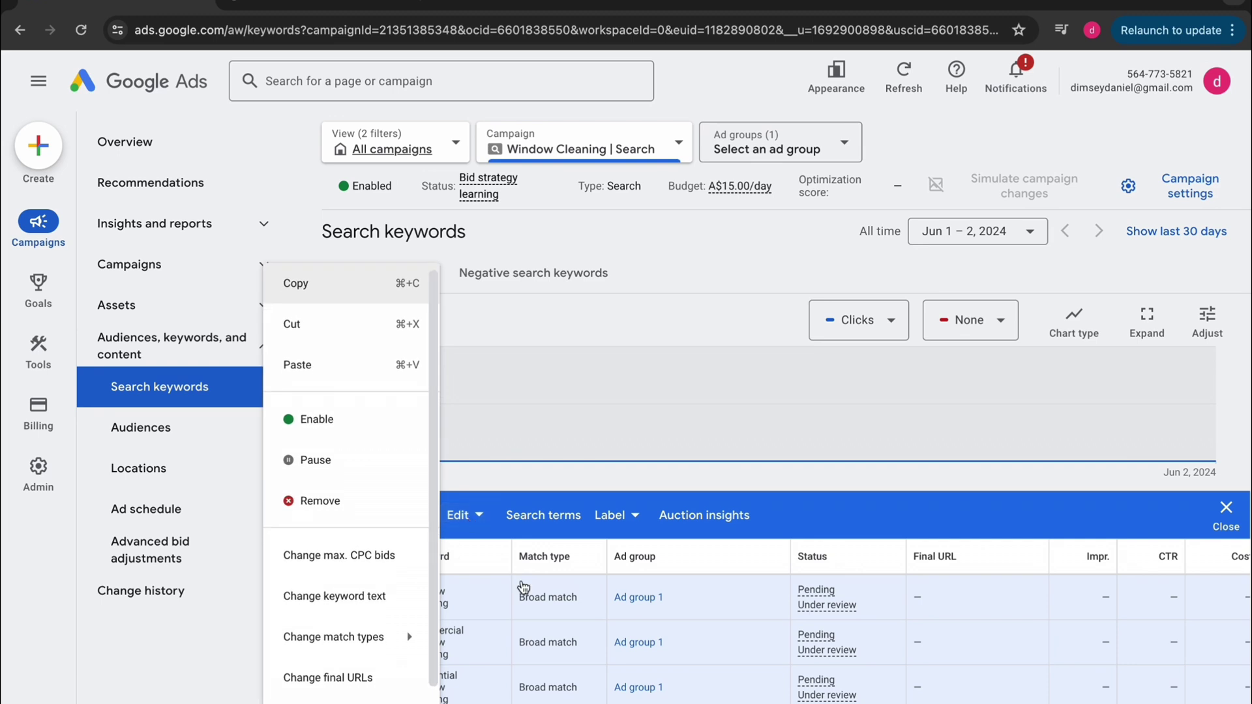
{"action": "mouse_move", "coordinate": [344, 642]}
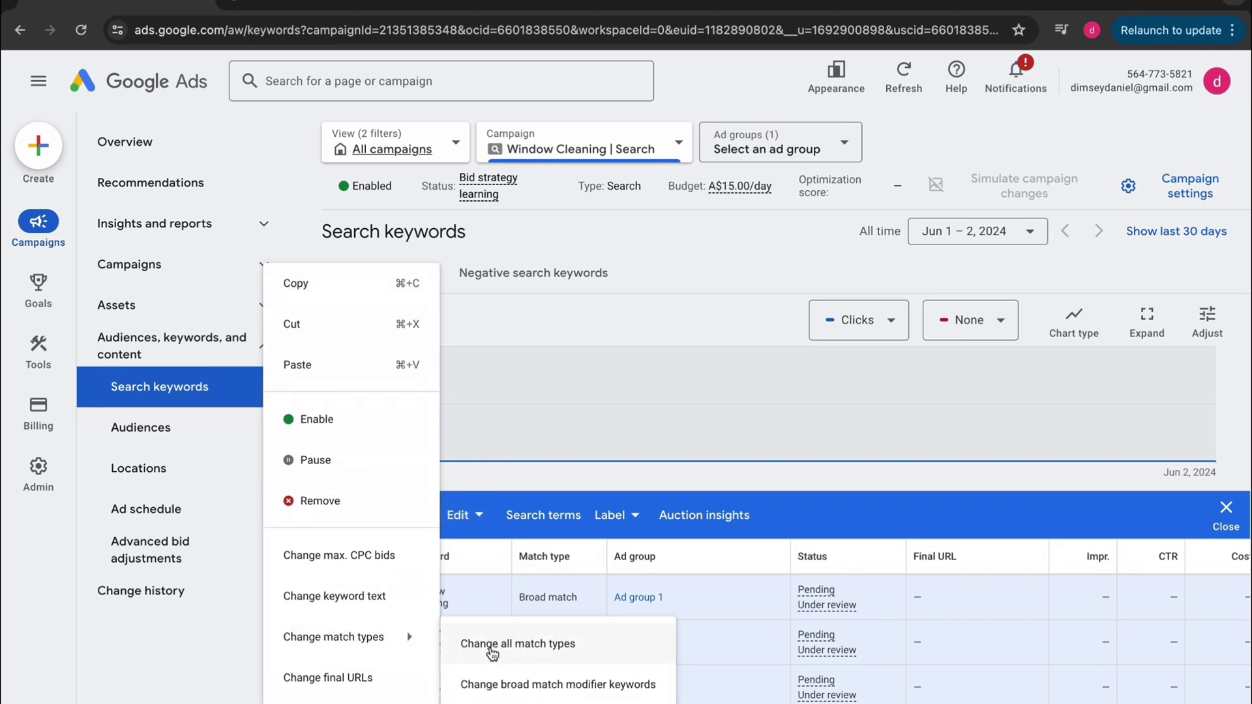
{"action": "left_click", "coordinate": [493, 646]}
{"action": "left_click", "coordinate": [432, 370]}
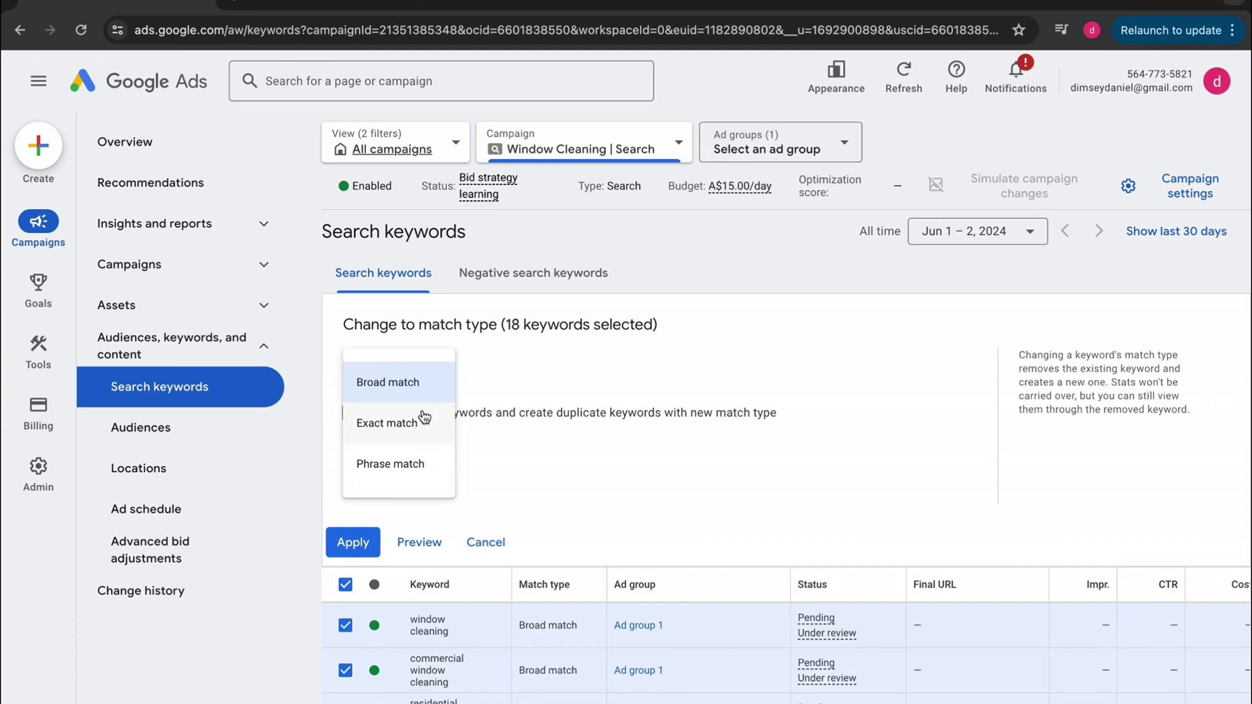
{"action": "left_click", "coordinate": [389, 464]}
{"action": "left_click", "coordinate": [359, 540]}
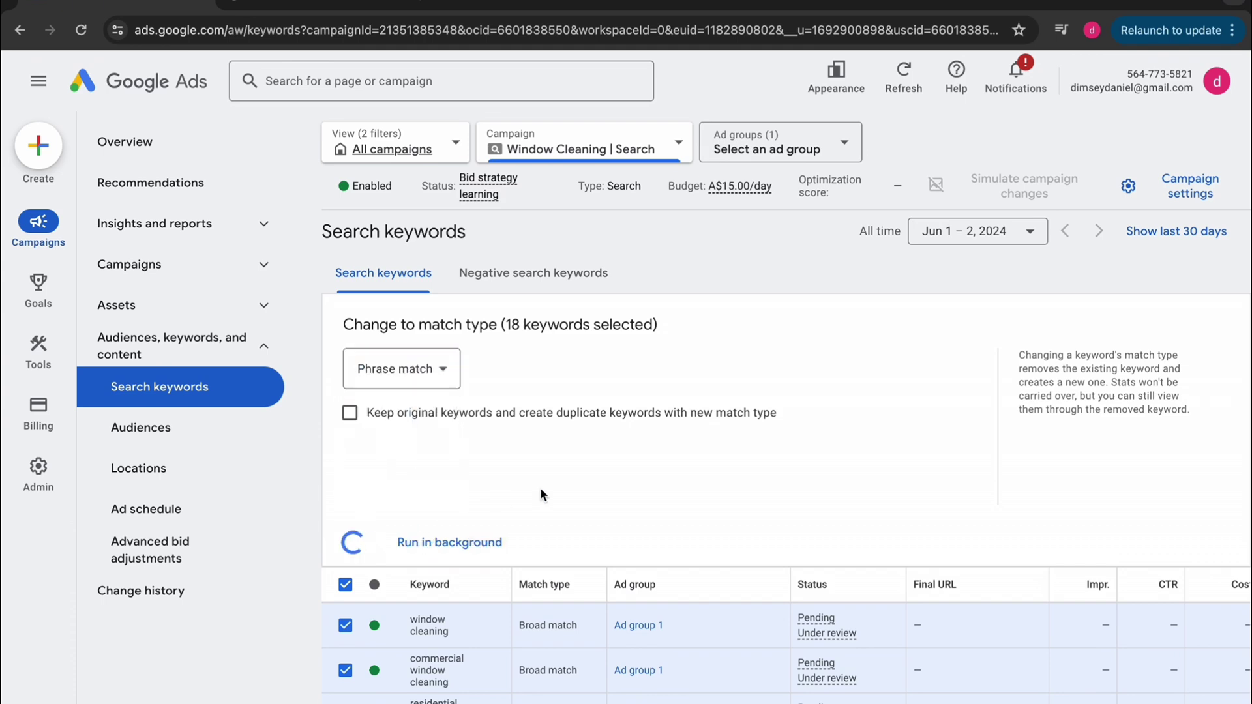
- Save jims, karcher, bunings, for sale, jobs and hire as broad-match campaign negative keywords
{"action": "left_click", "coordinate": [524, 274]}
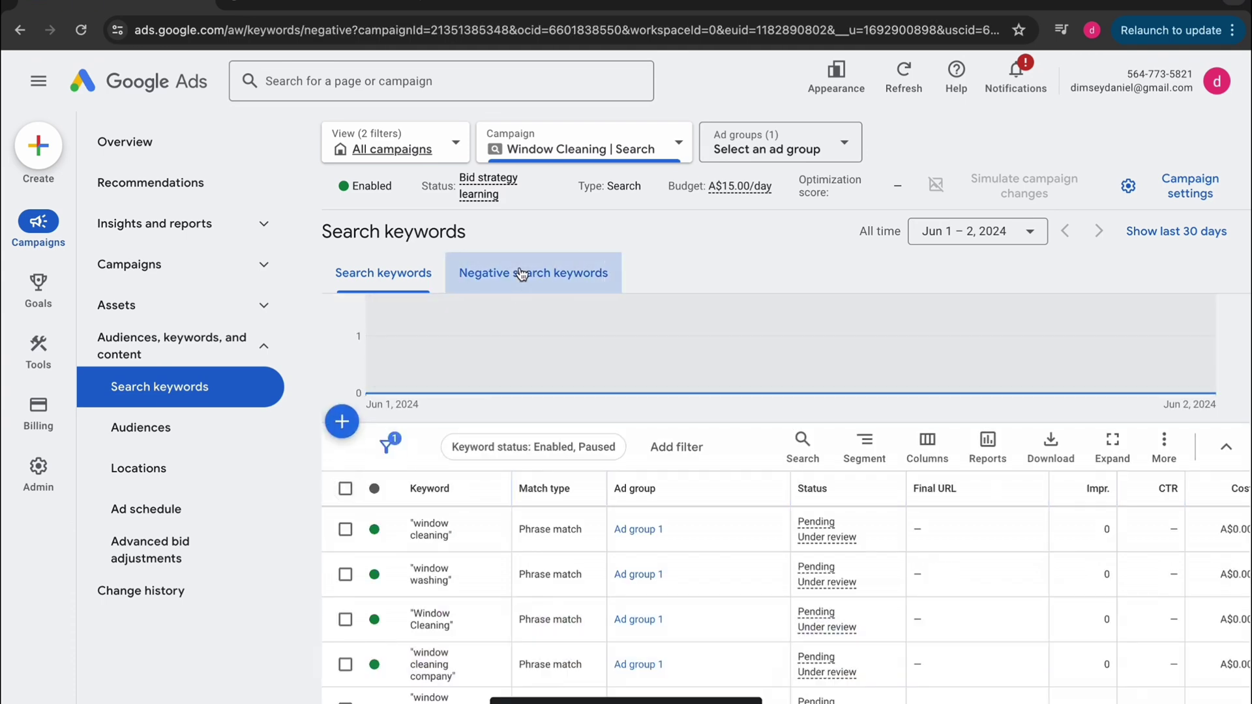
{"action": "left_click", "coordinate": [342, 317]}
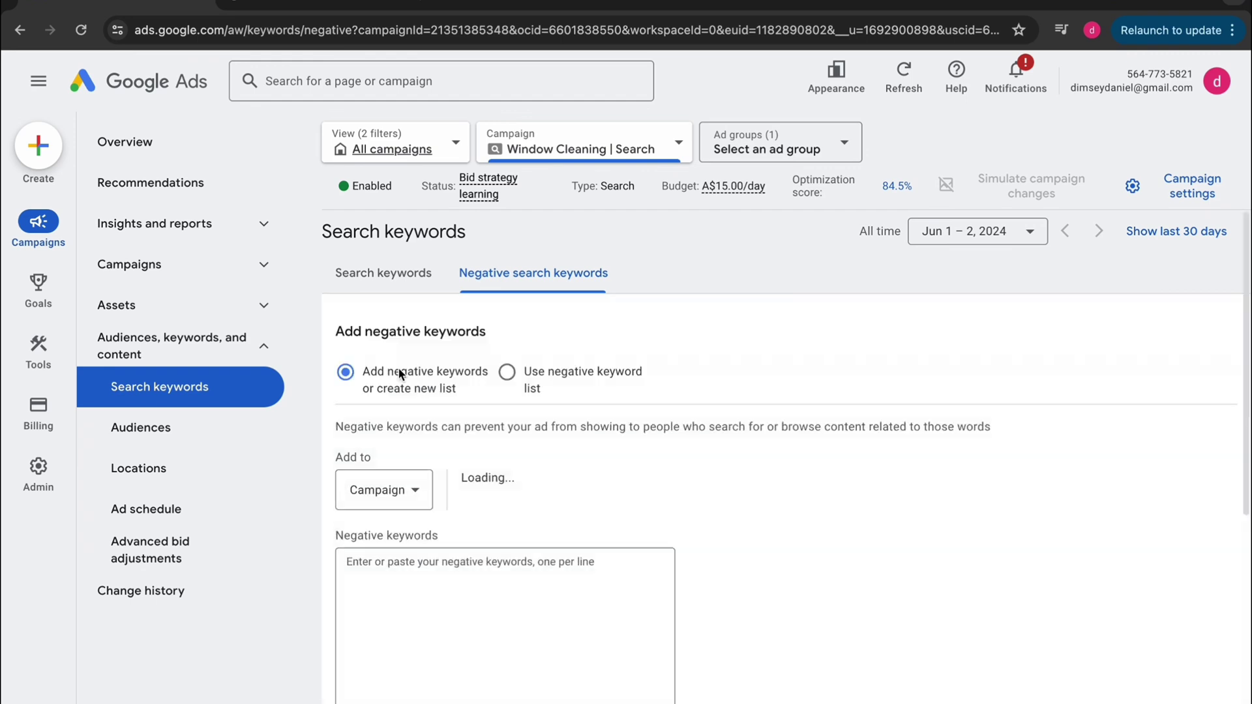
{"action": "left_click", "coordinate": [440, 584]}
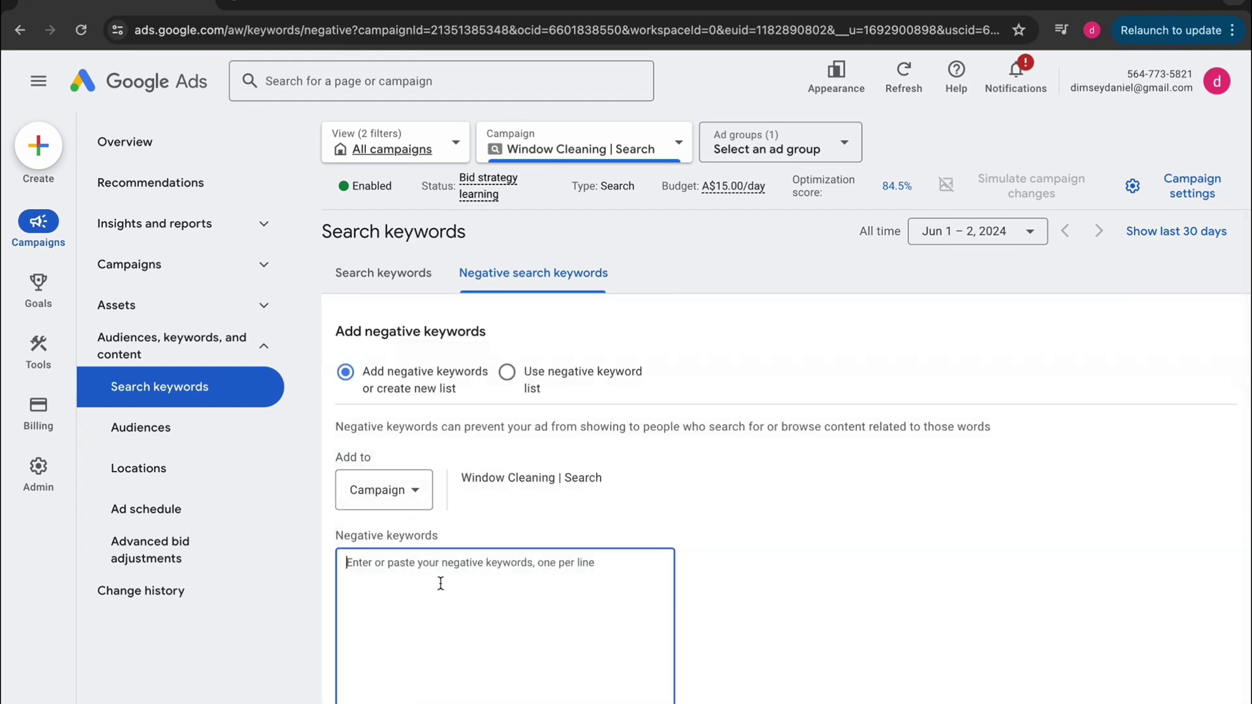
{"action": "type", "text": "jims"}
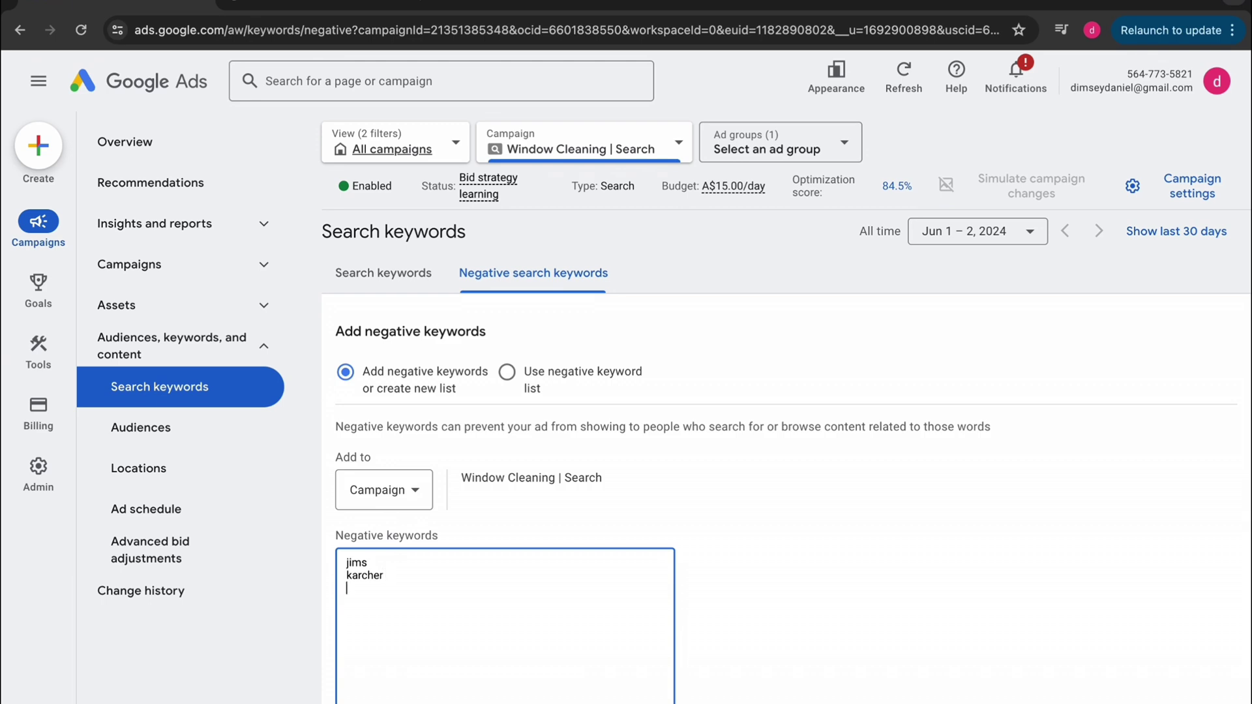
{"action": "type", "text": "bunings"}
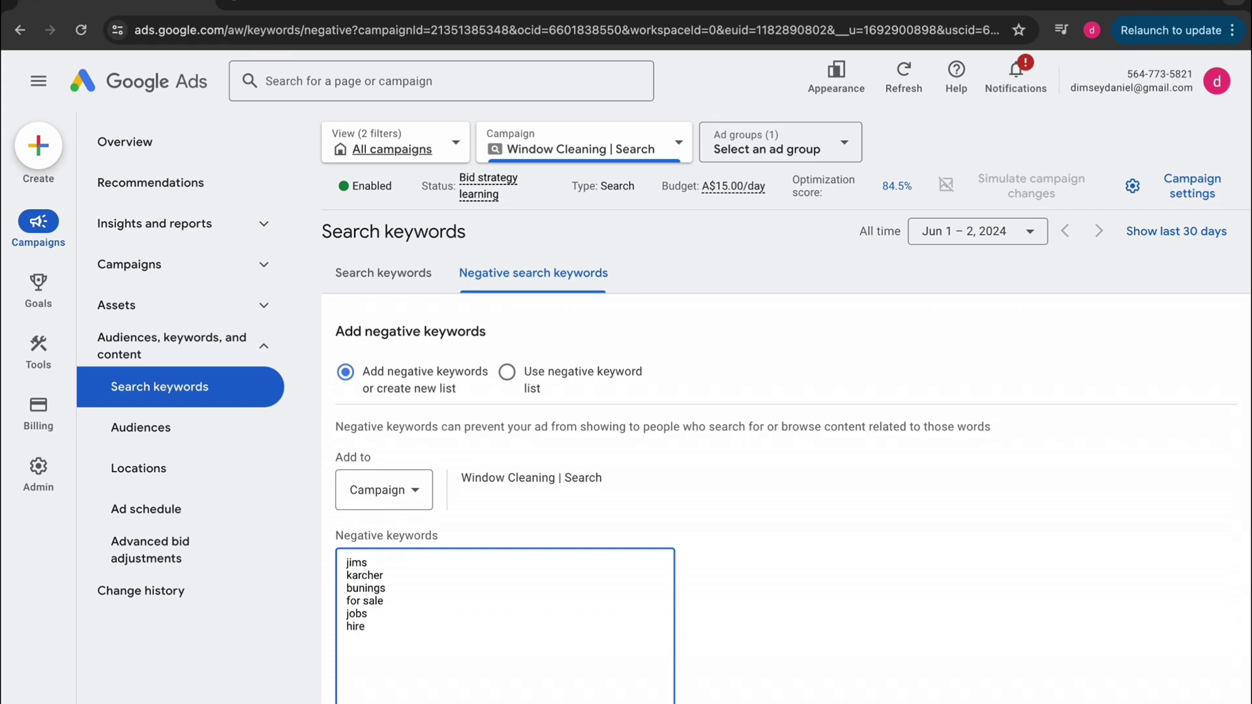
{"action": "scroll", "coordinate": [390, 441], "scroll_direction": "down", "scroll_amount": 5}
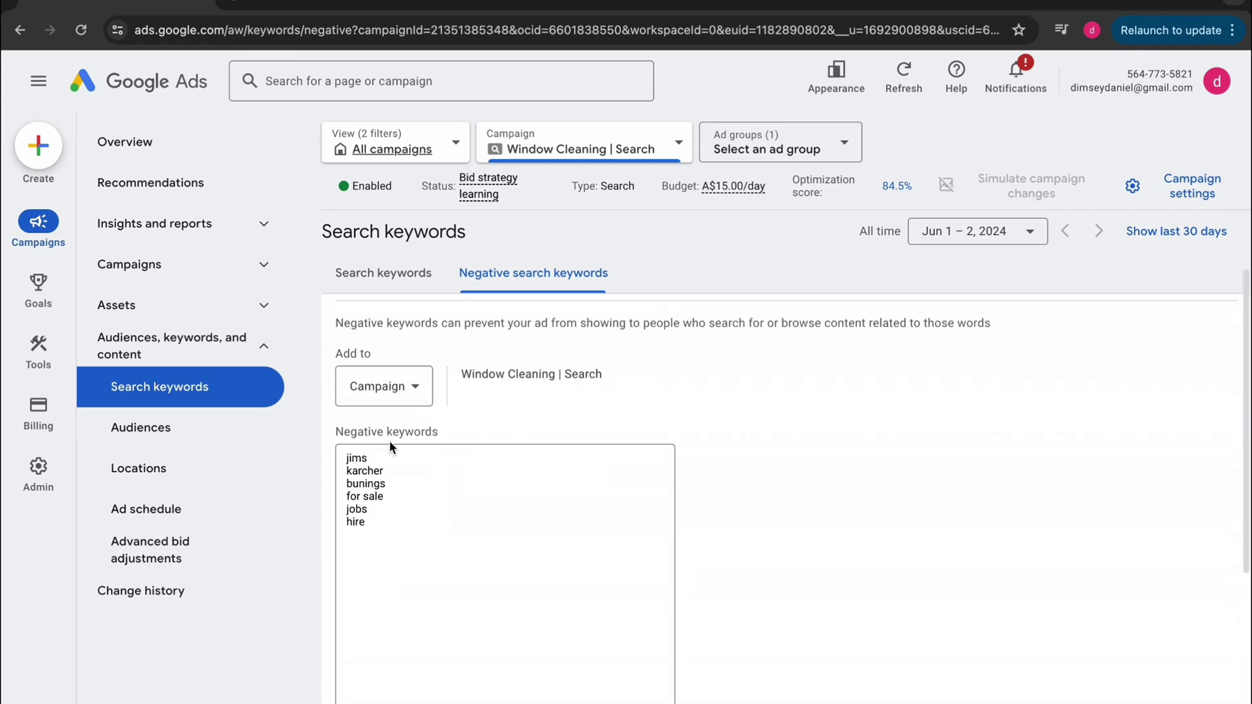
{"action": "left_click", "coordinate": [345, 632]}
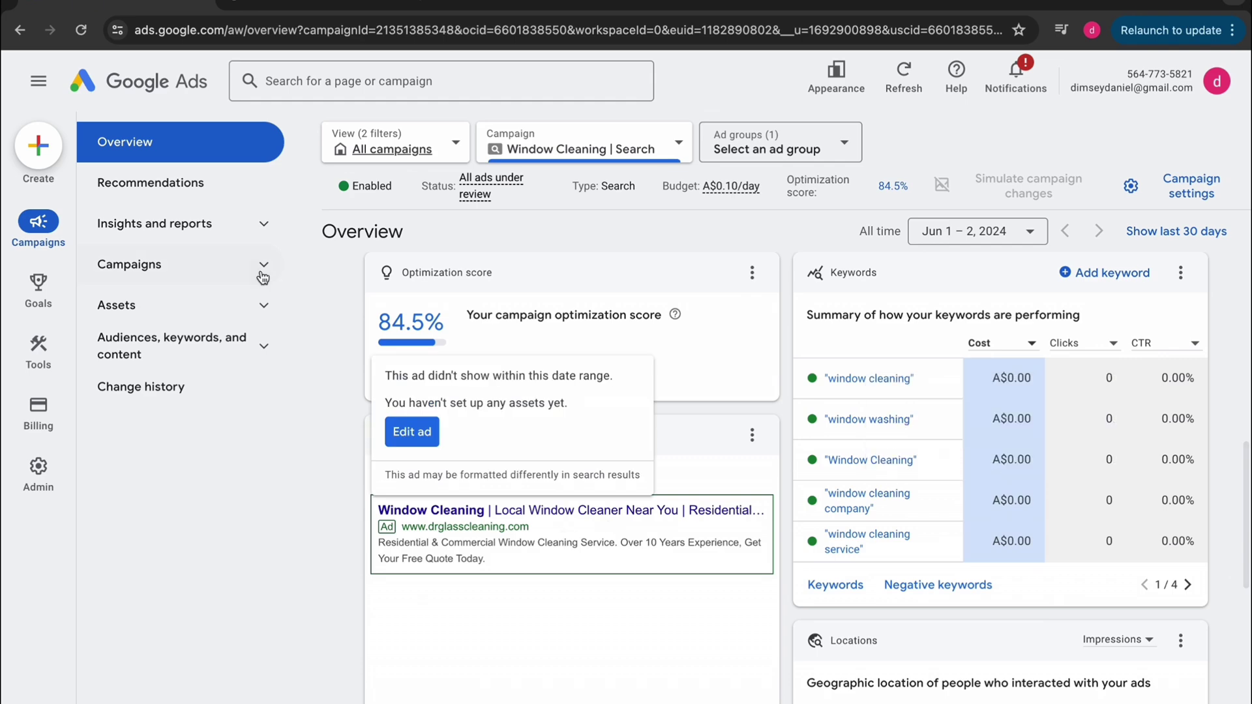
- In the Window Cleaning | Search campaign's bidding settings, change the maximum CPC bid limit to A$9.00
{"action": "left_click", "coordinate": [263, 277]}
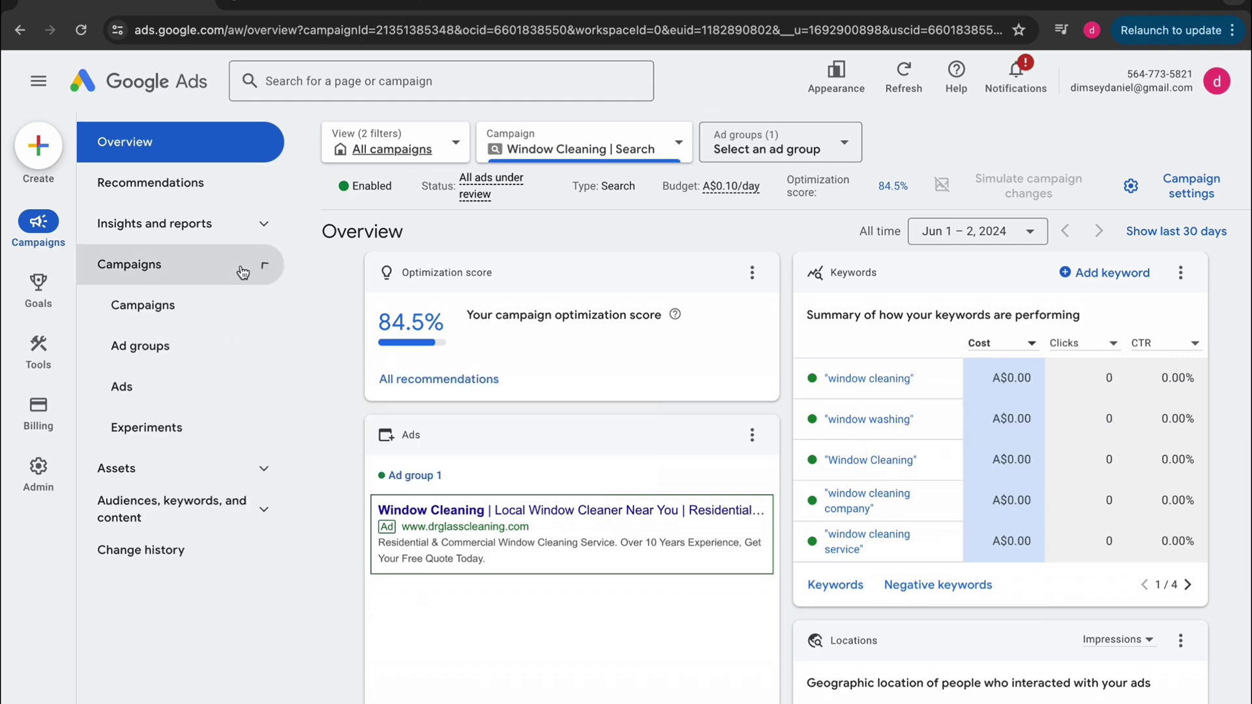
{"action": "left_click", "coordinate": [204, 306]}
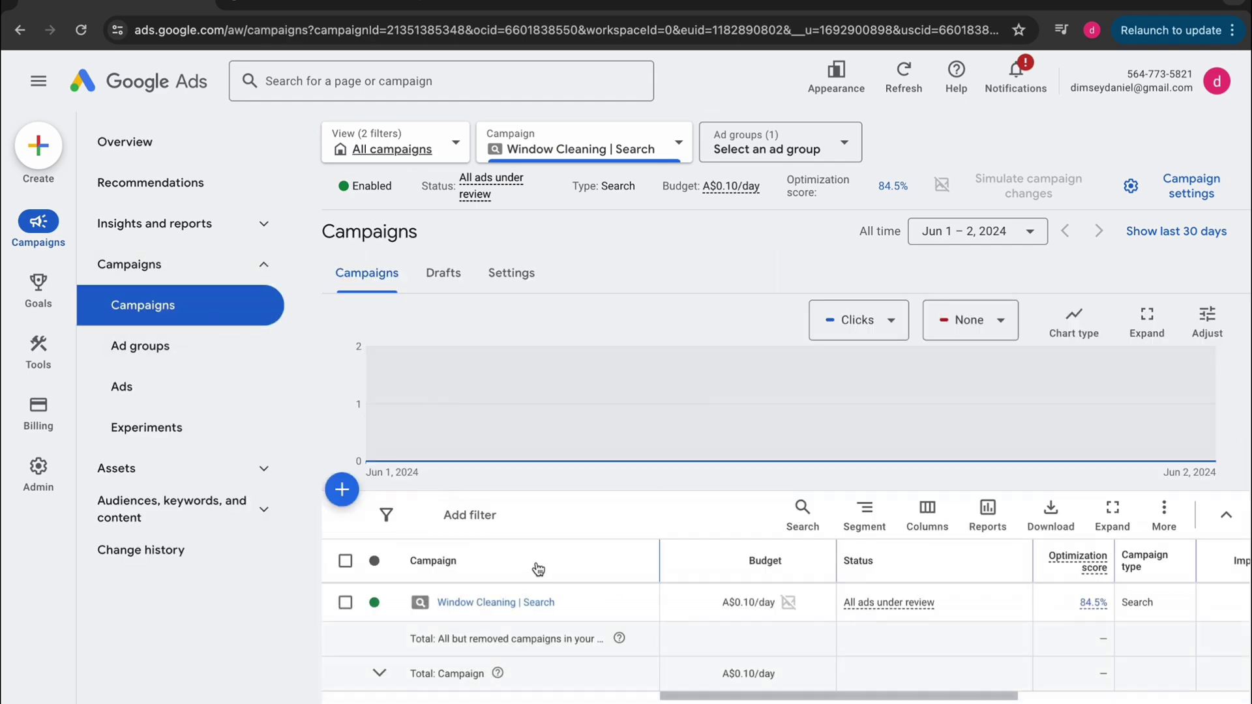
{"action": "scroll", "coordinate": [573, 580], "scroll_direction": "down", "scroll_amount": 1}
{"action": "scroll", "coordinate": [613, 590], "scroll_direction": "right", "scroll_amount": 3}
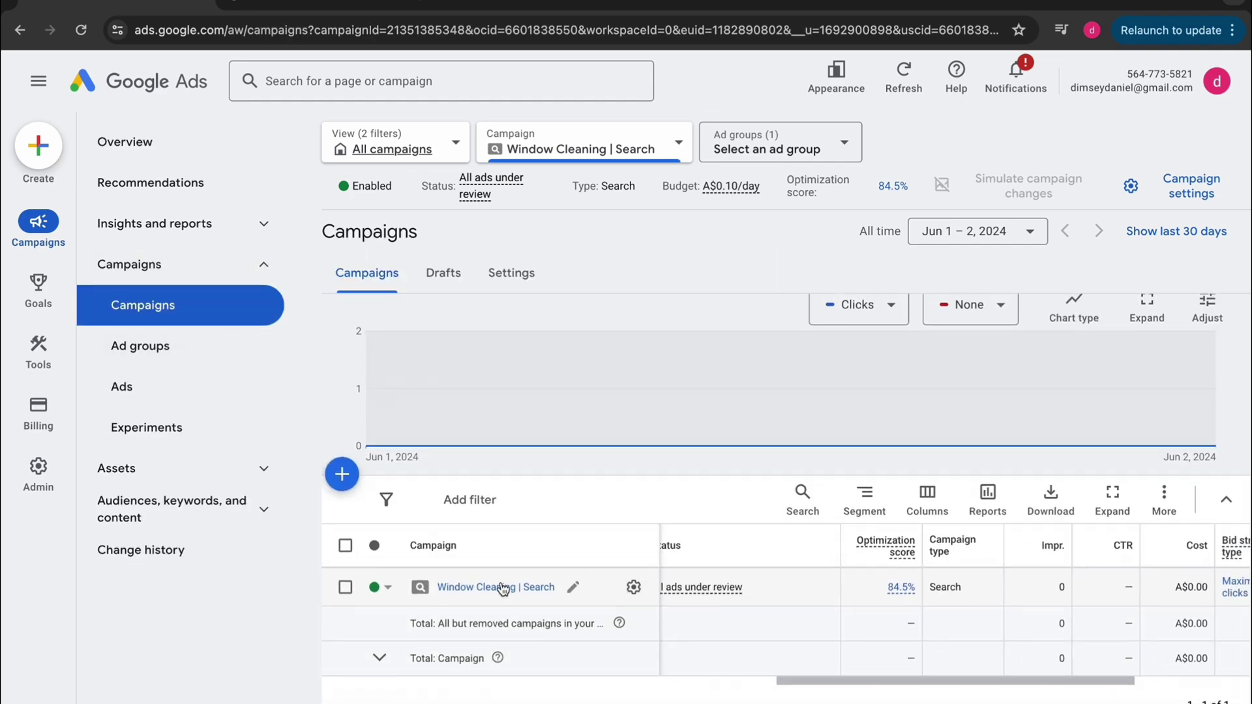
{"action": "left_click", "coordinate": [630, 588]}
{"action": "left_click", "coordinate": [652, 562]}
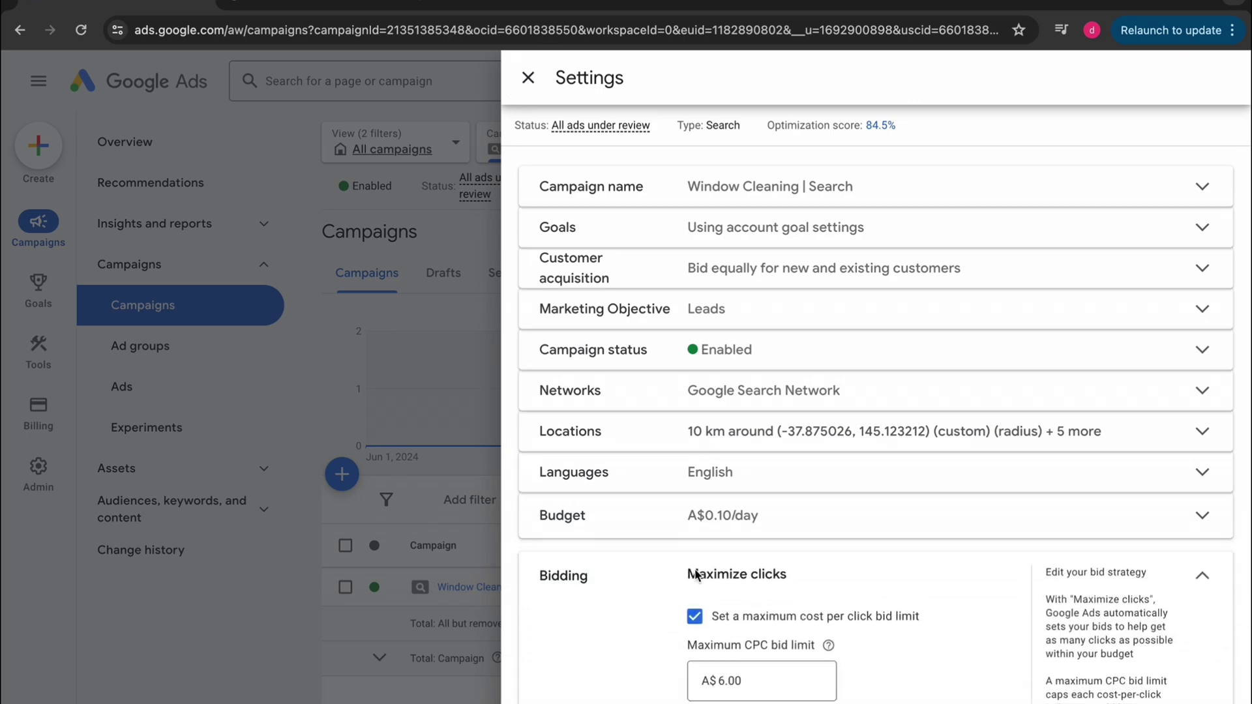
{"action": "left_click", "coordinate": [755, 608]}
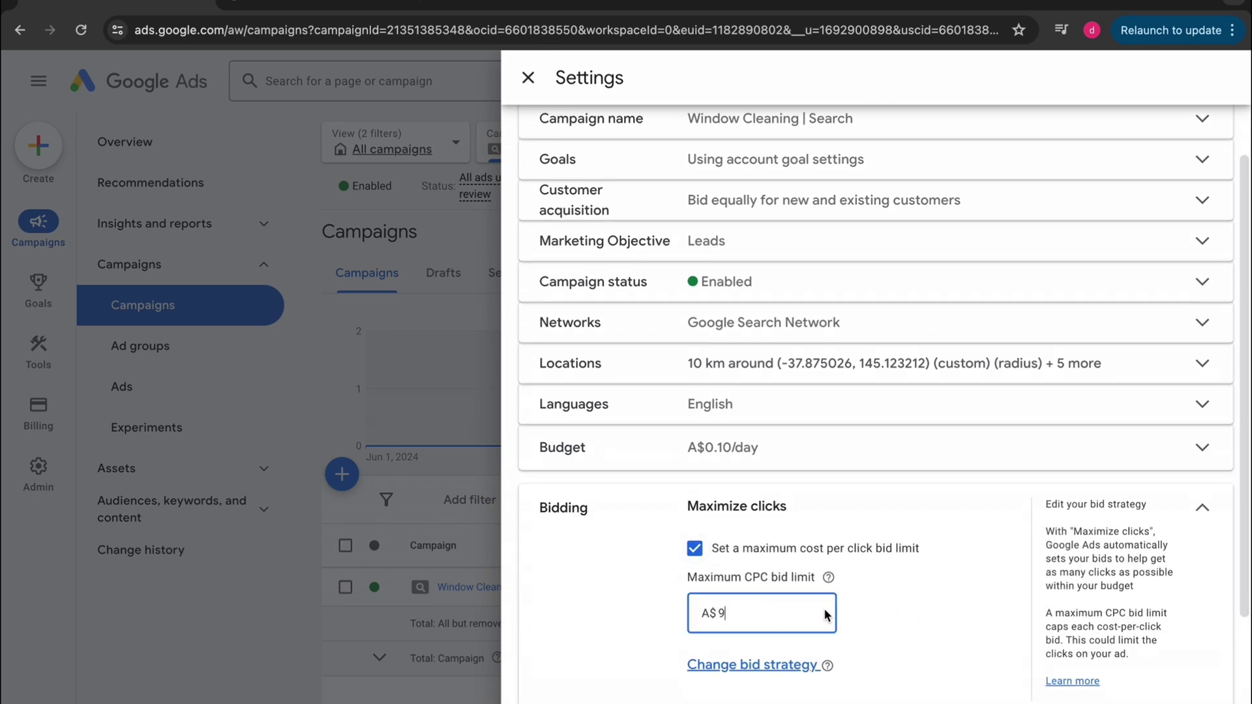
{"action": "type", "text": "9"}
{"action": "left_click", "coordinate": [1207, 648]}
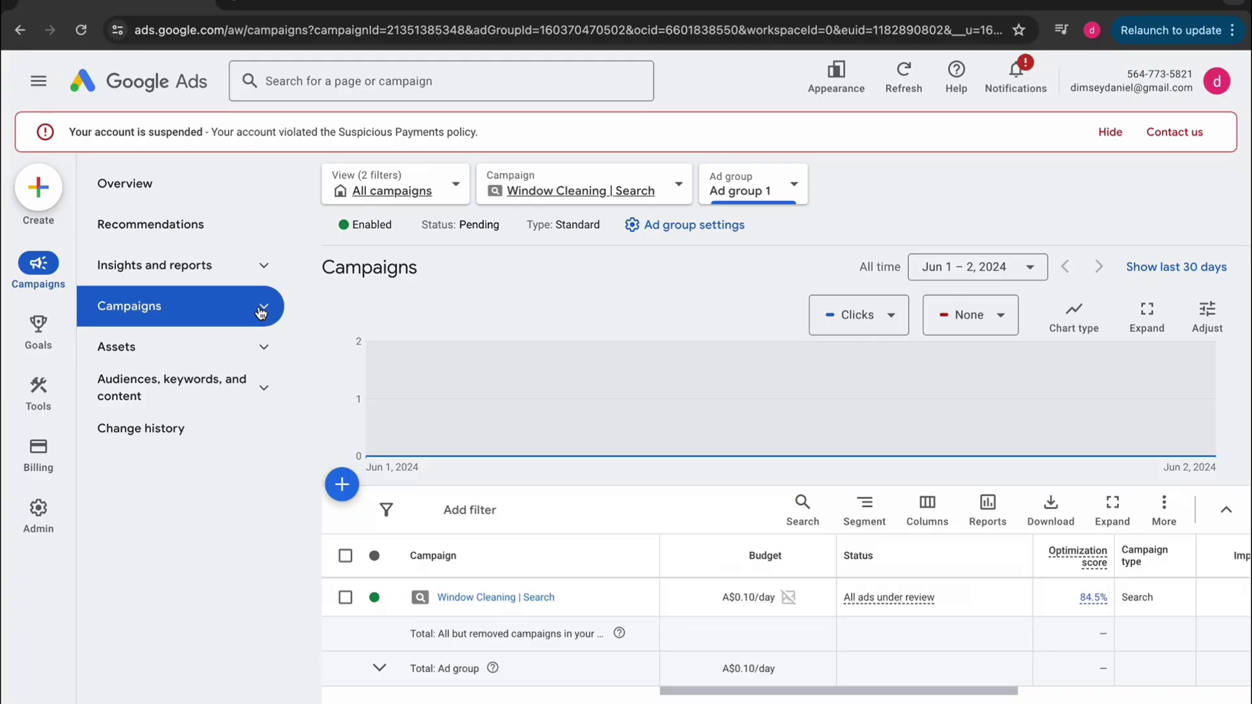
- Copy the existing responsive search ad and paste the copy into Ad group 1 of Window Cleaning | Search
{"action": "left_click", "coordinate": [264, 306]}
{"action": "left_click", "coordinate": [475, 596]}
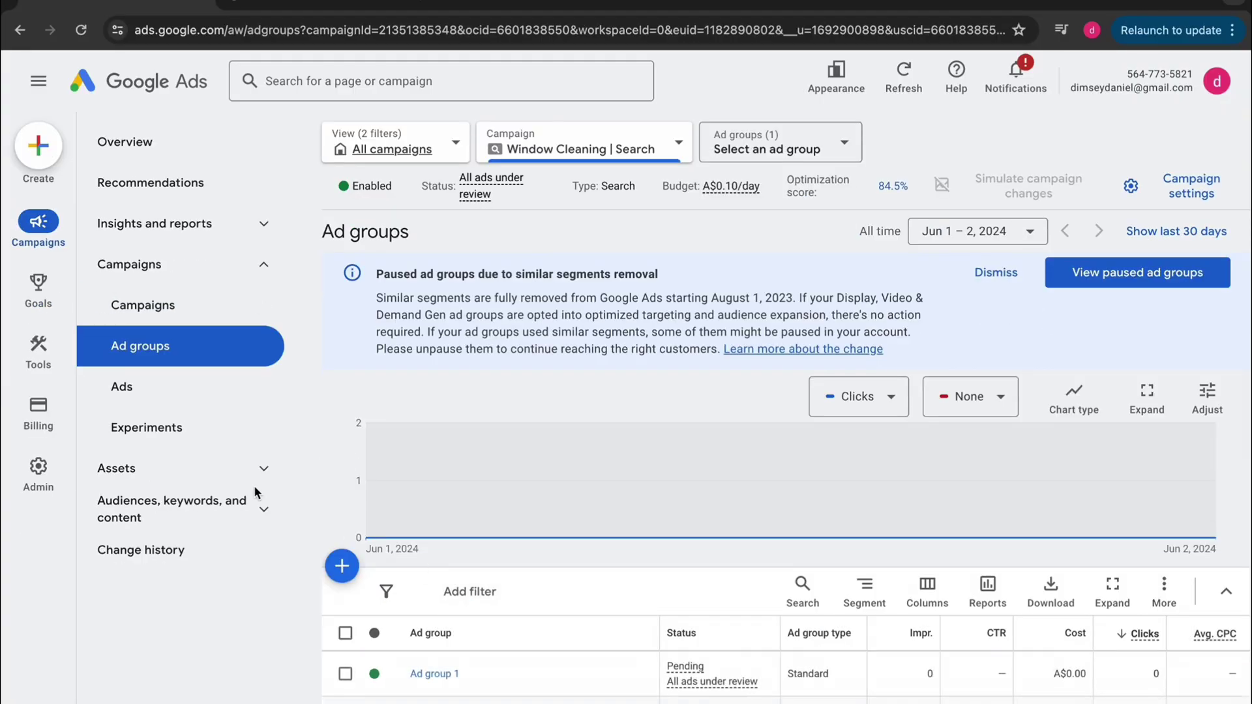
{"action": "left_click", "coordinate": [187, 404]}
{"action": "left_click", "coordinate": [346, 577]}
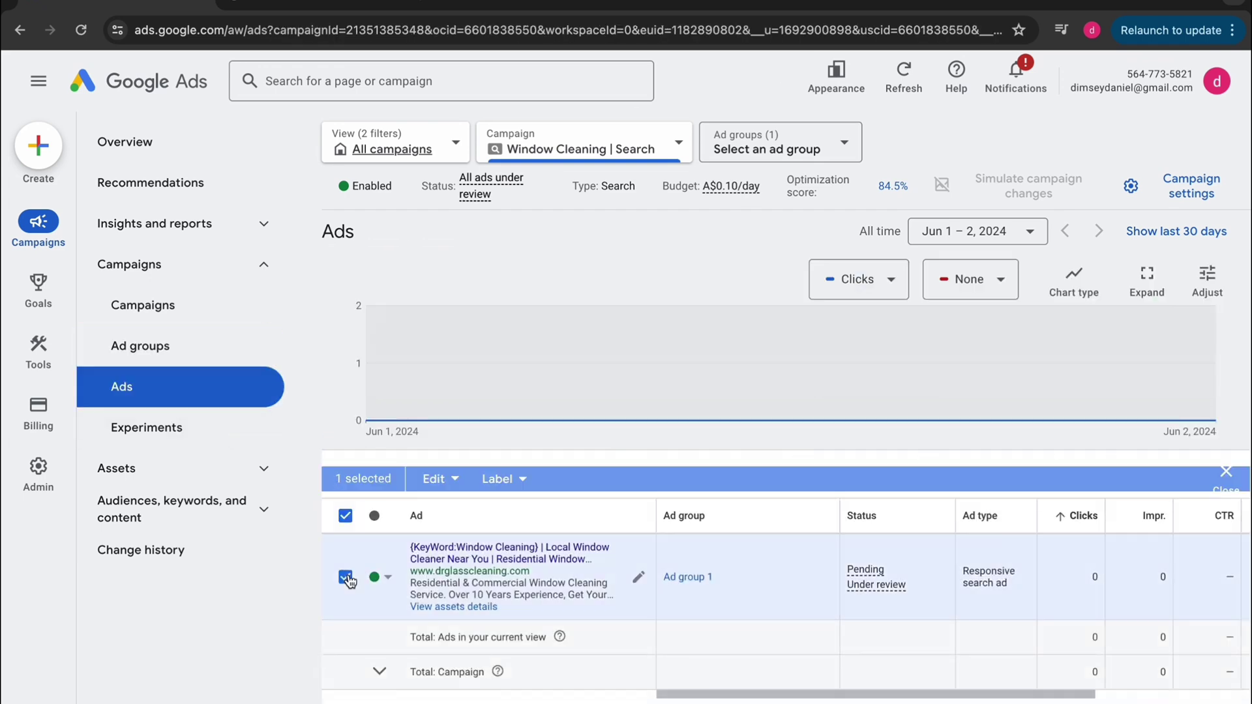
{"action": "left_click", "coordinate": [432, 481]}
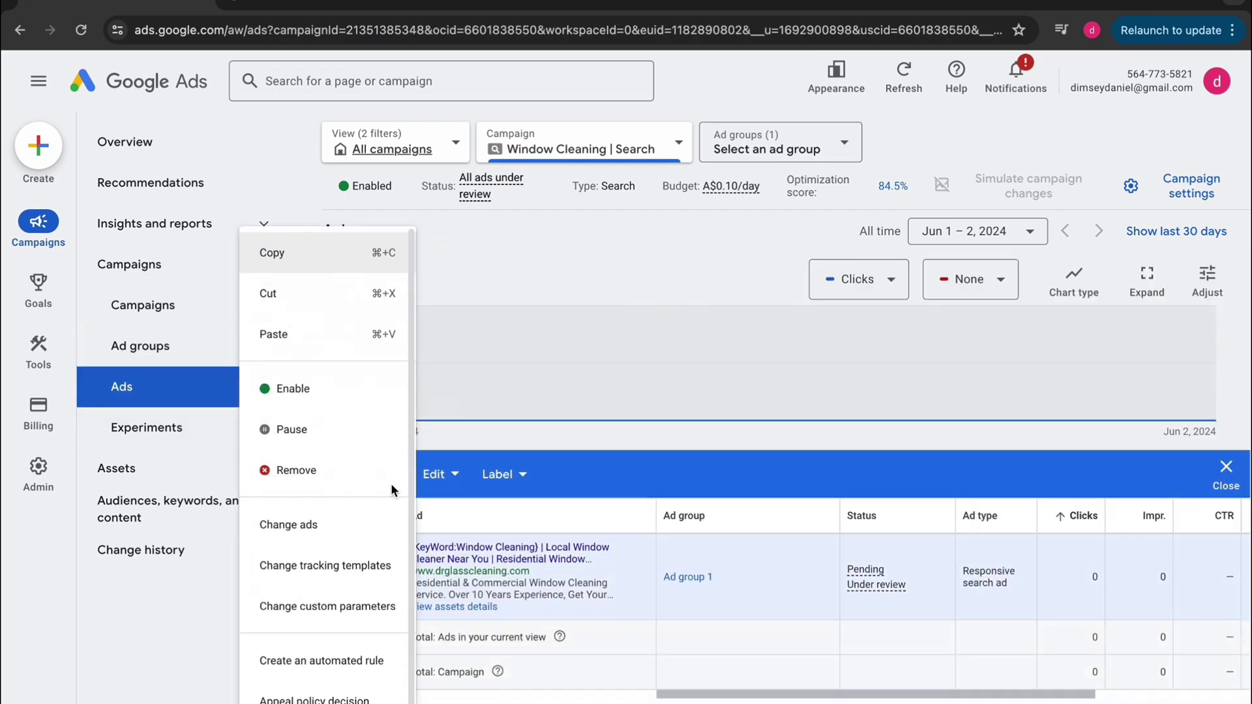
{"action": "left_click", "coordinate": [321, 257]}
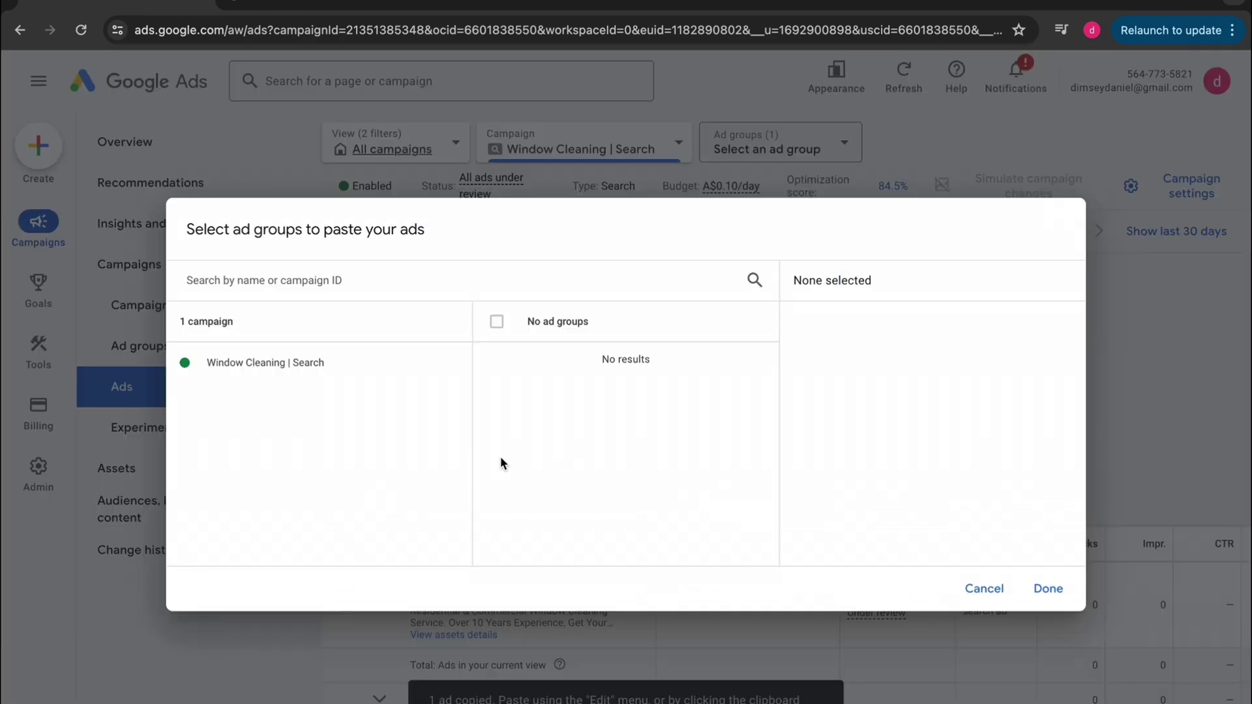
{"action": "left_click", "coordinate": [260, 362]}
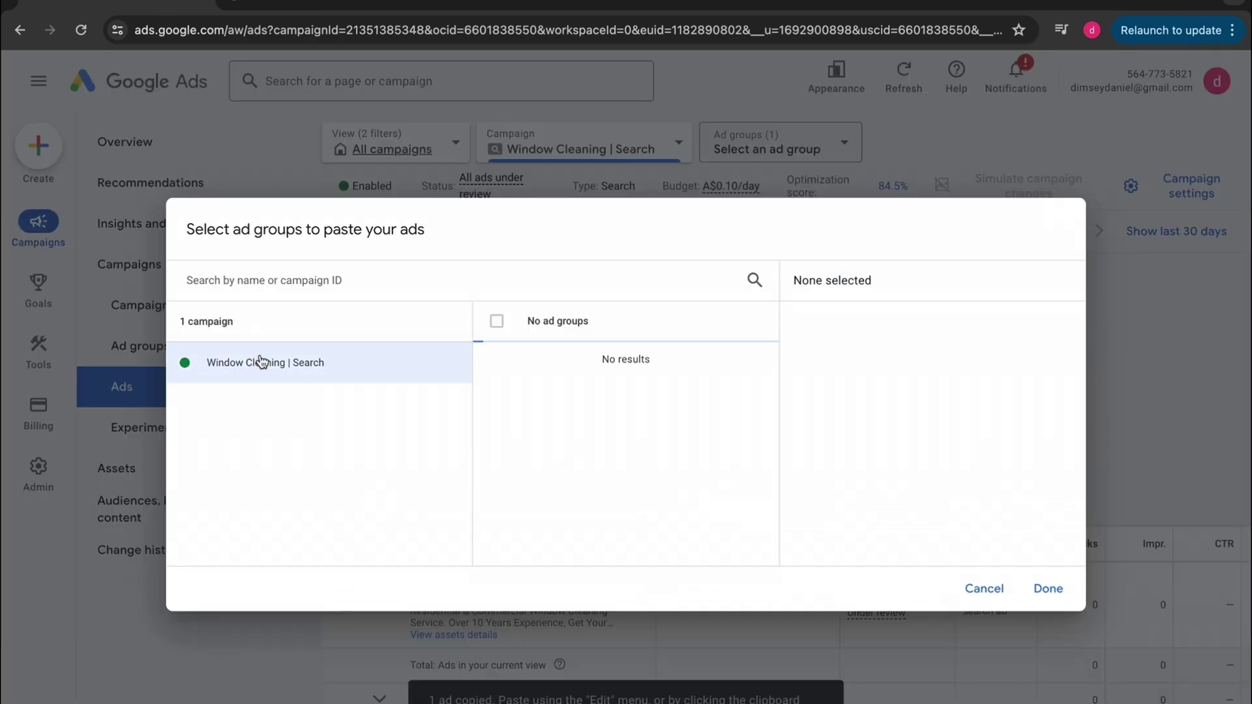
{"action": "left_click", "coordinate": [602, 369]}
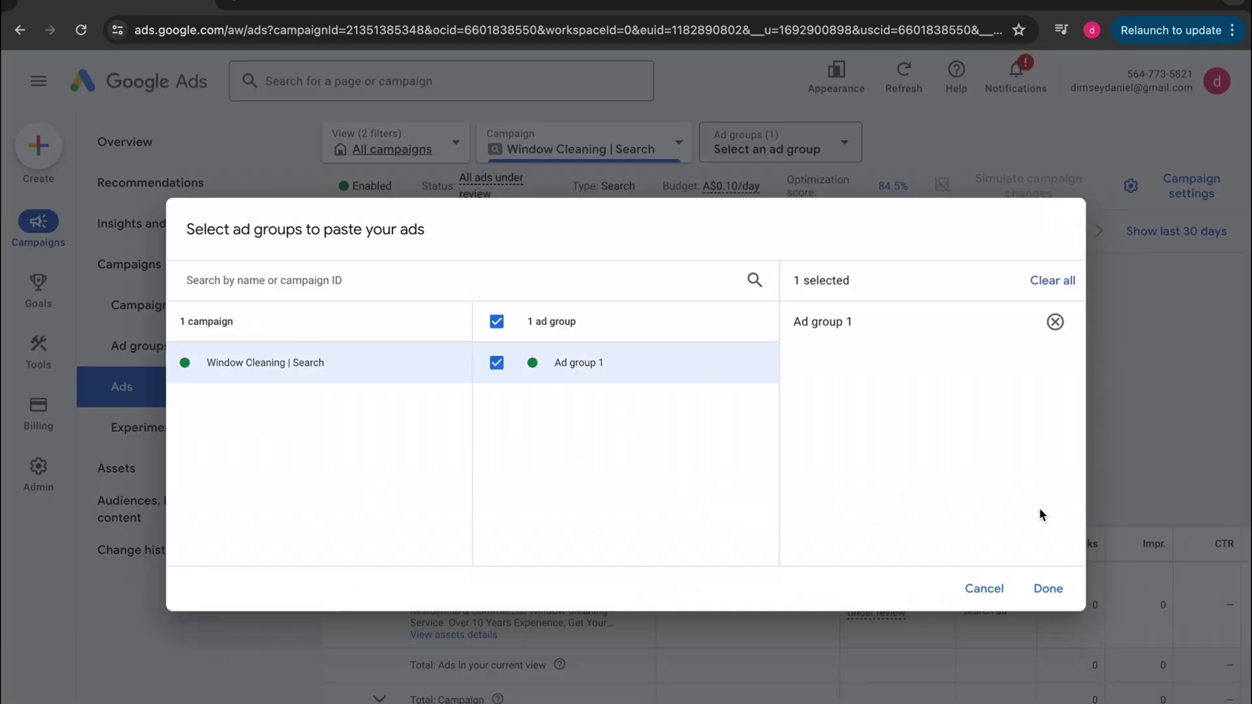
{"action": "left_click", "coordinate": [1044, 585]}
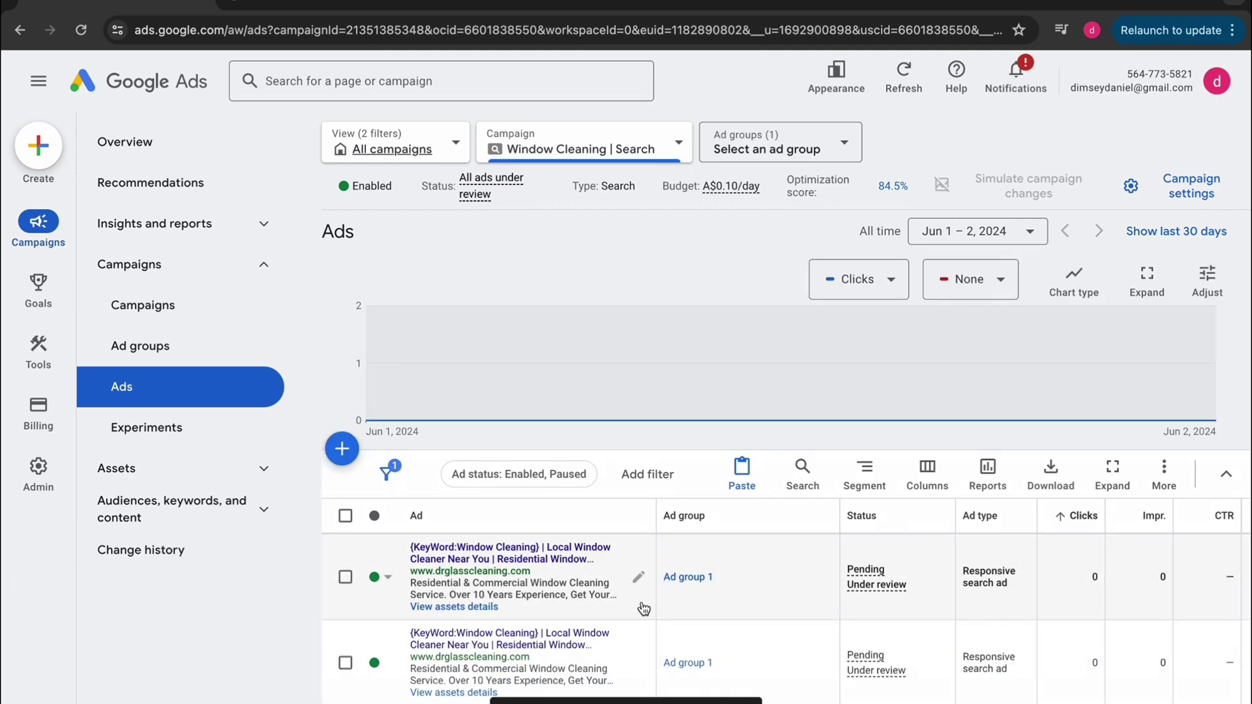
- On the copied ad, pin the {KeyWord:Window Cleaning} headline to show only in position 1, then save
{"action": "left_click", "coordinate": [638, 577]}
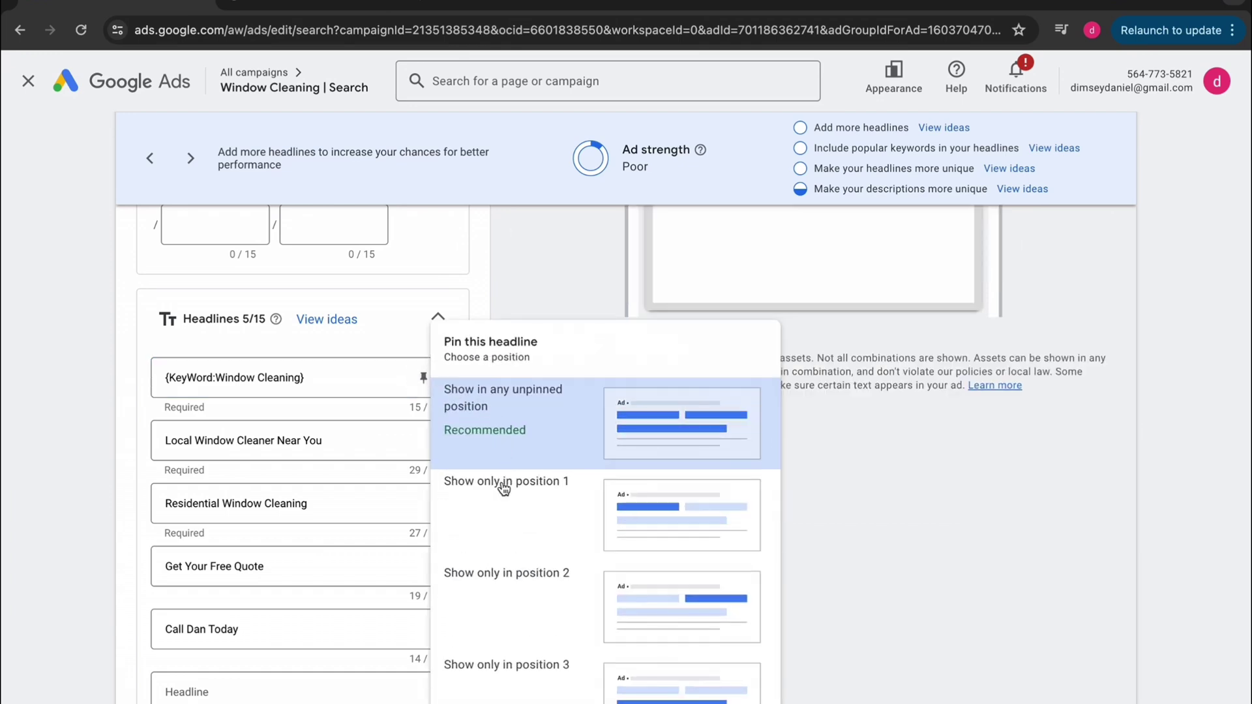
{"action": "left_click", "coordinate": [505, 481]}
{"action": "scroll", "coordinate": [534, 409], "scroll_direction": "up", "scroll_amount": 2}
{"action": "scroll", "coordinate": [595, 341], "scroll_direction": "up", "scroll_amount": 2}
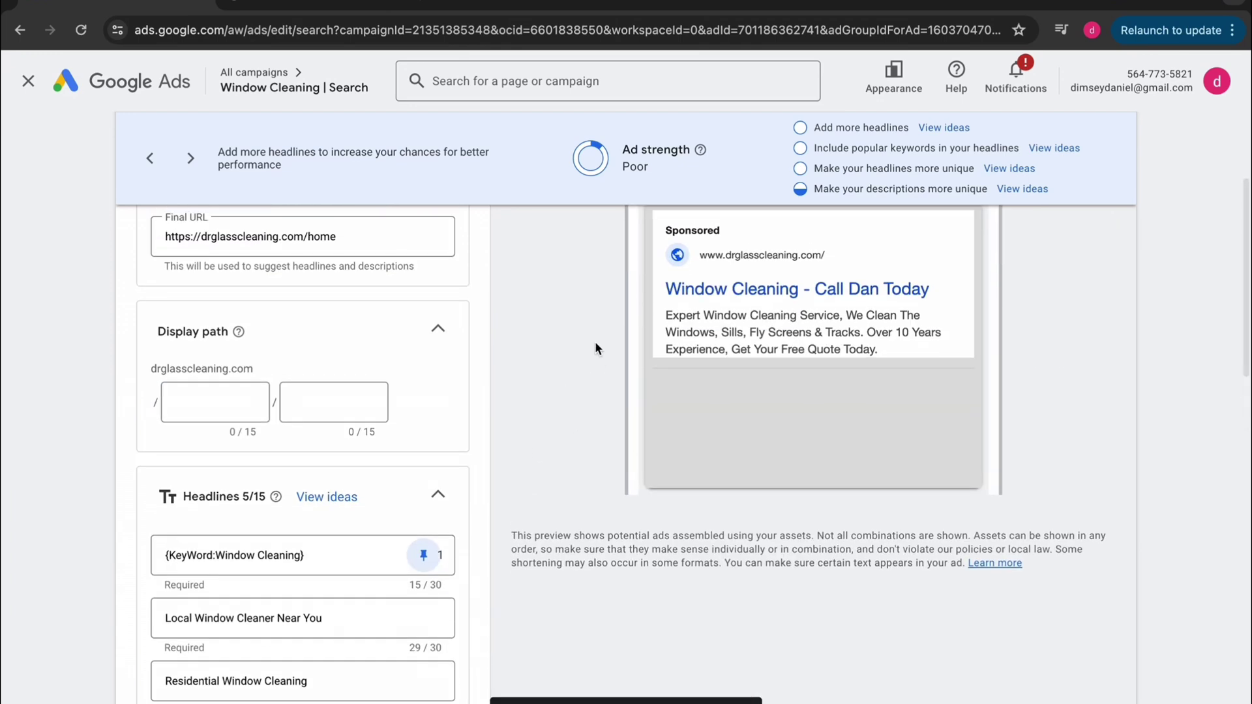
{"action": "scroll", "coordinate": [595, 342], "scroll_direction": "up", "scroll_amount": 1}
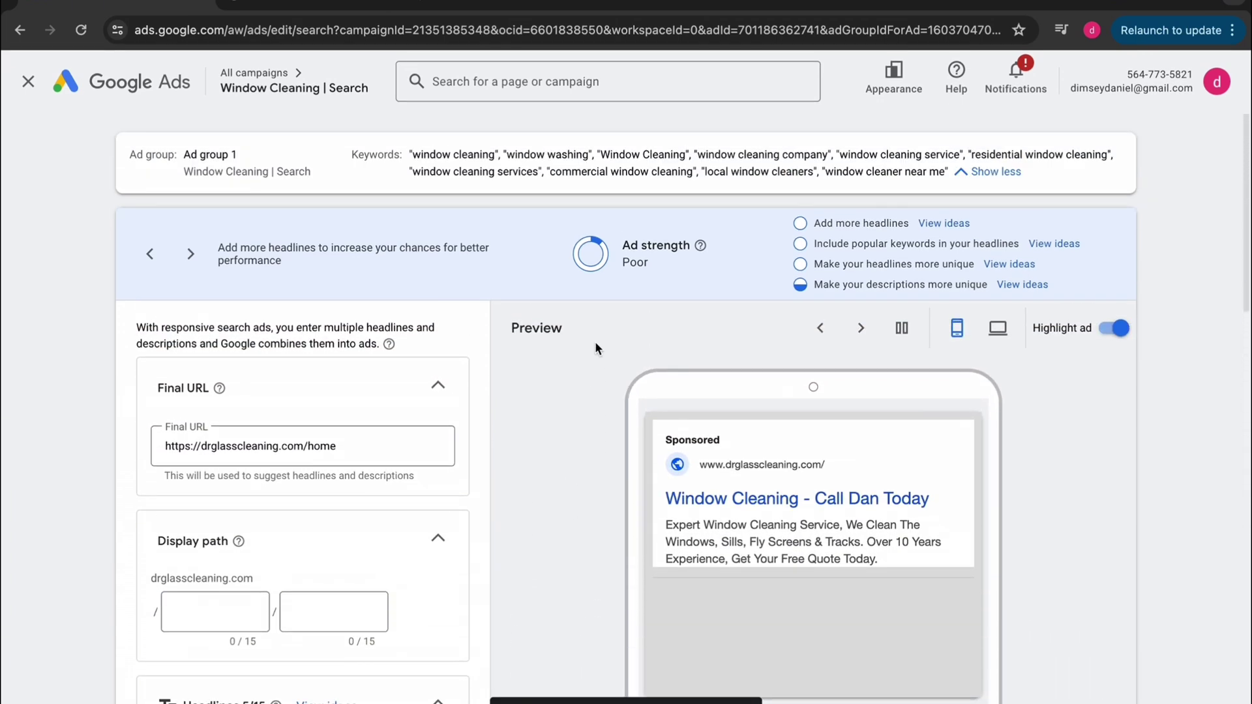
{"action": "scroll", "coordinate": [276, 386], "scroll_direction": "down", "scroll_amount": 15}
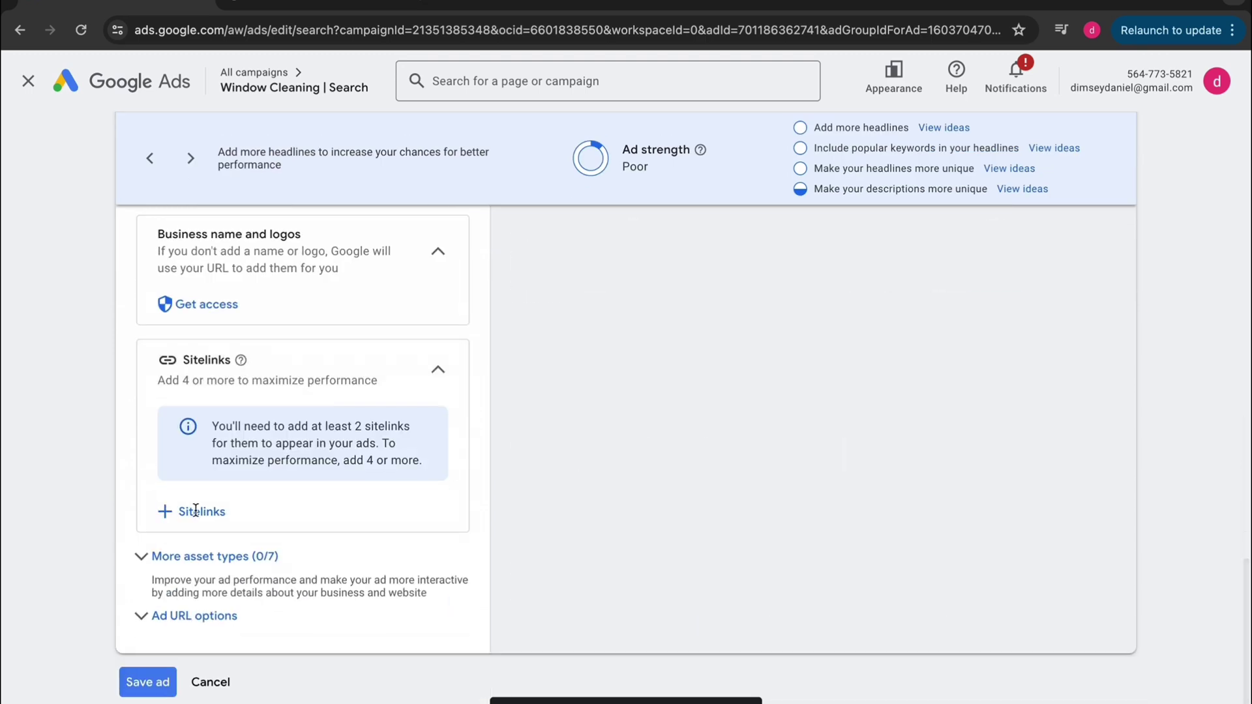
{"action": "left_click", "coordinate": [145, 679]}
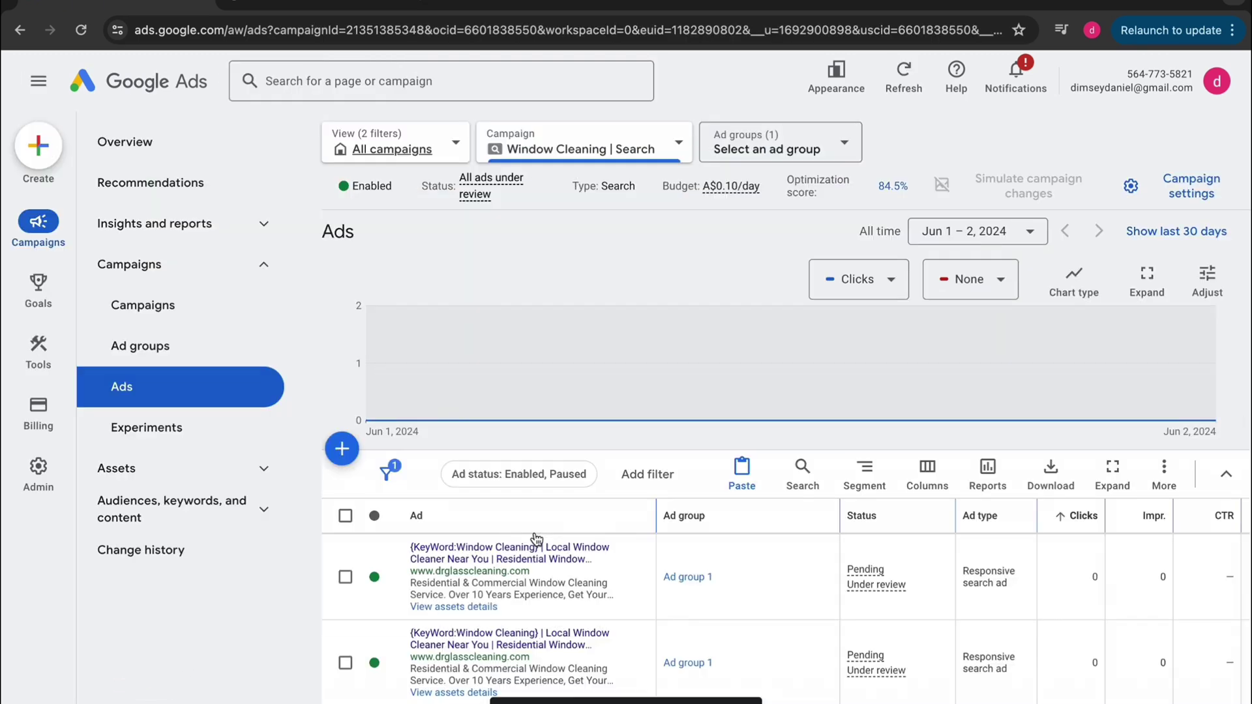